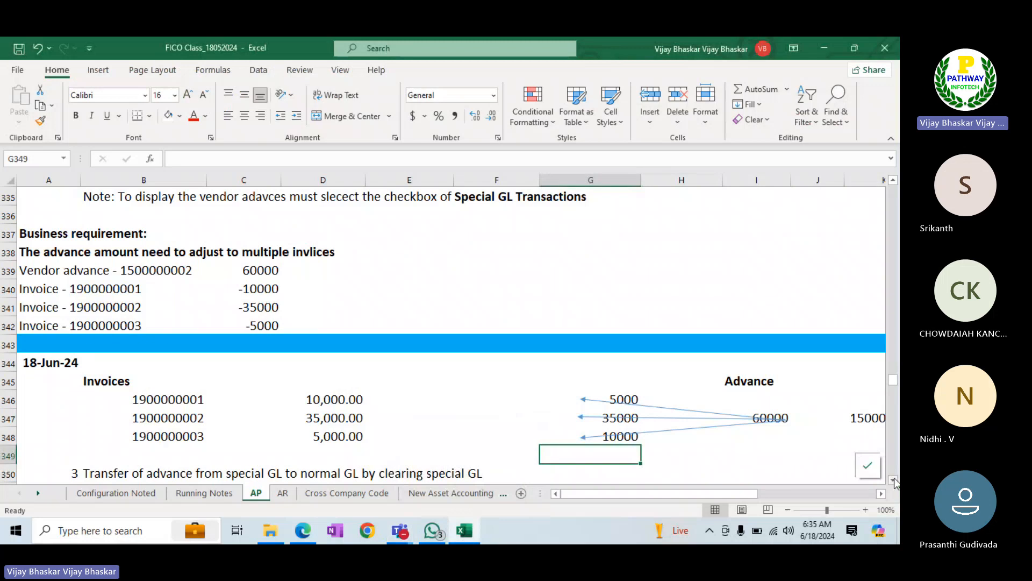
Connect to the saved remote computer with Remote Desktop Connection and accept its certificate warning
scroll(895, 482, "down", 5)
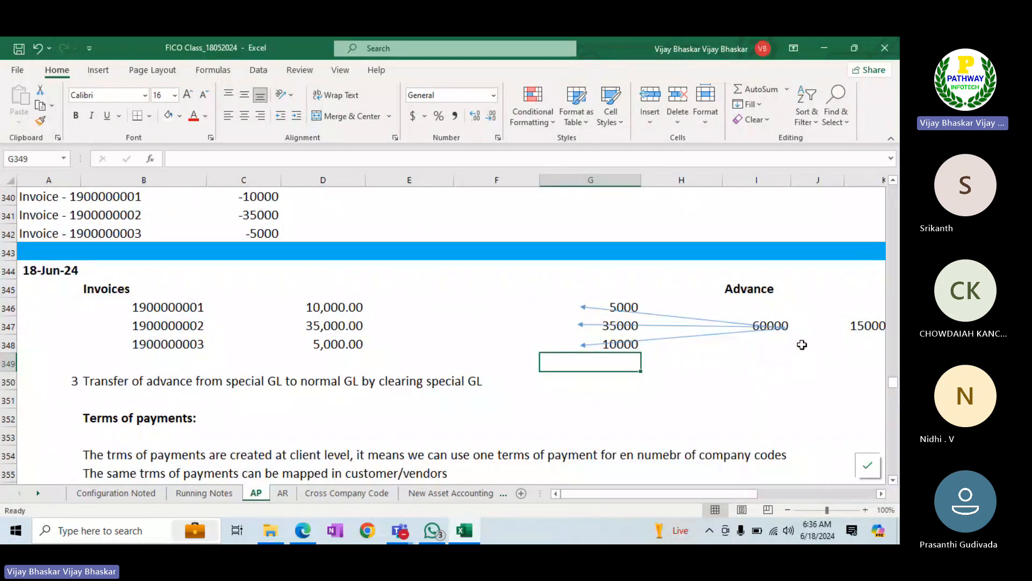
left_click(793, 323)
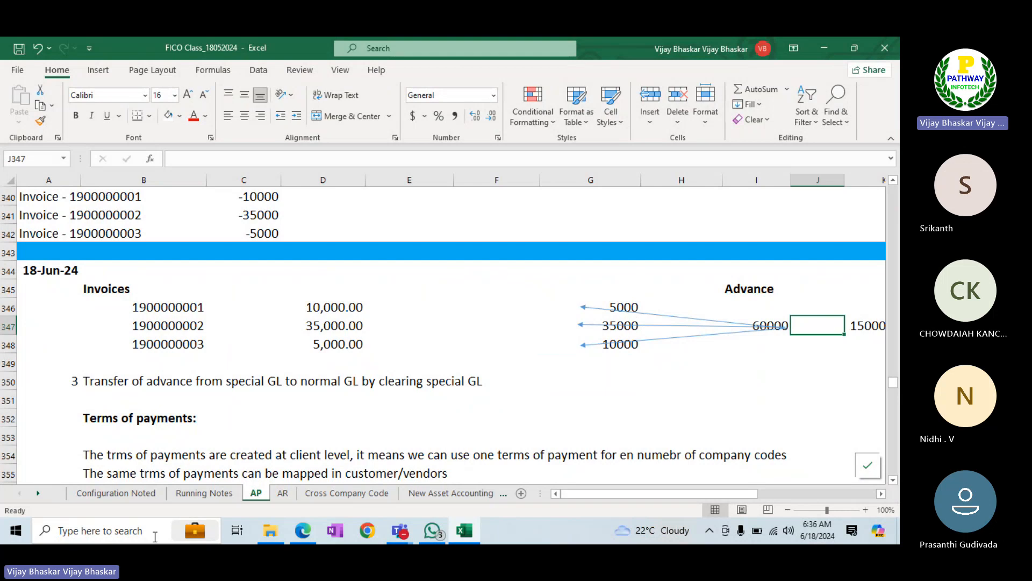
left_click(122, 534)
type("mstsc")
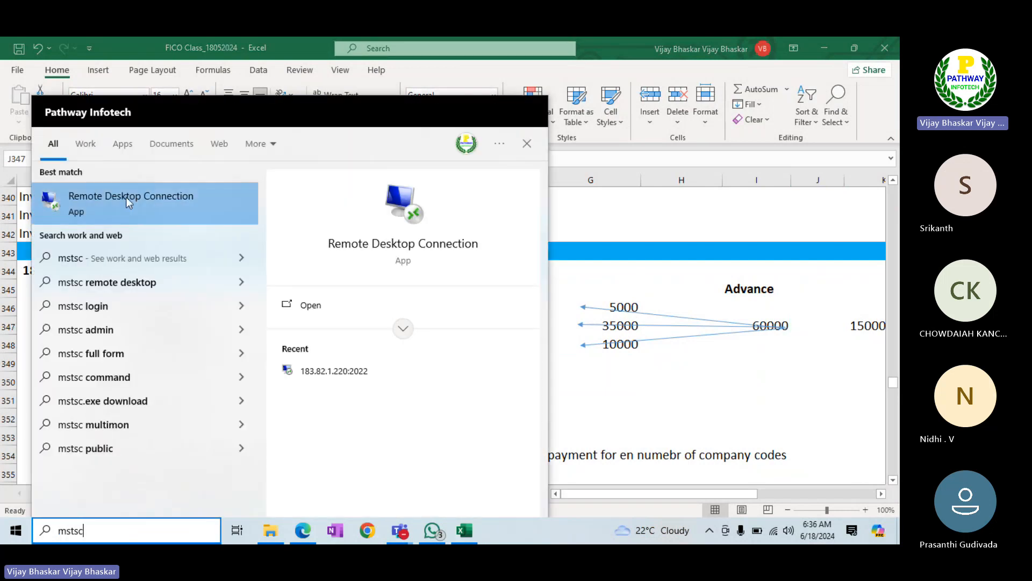
left_click(126, 197)
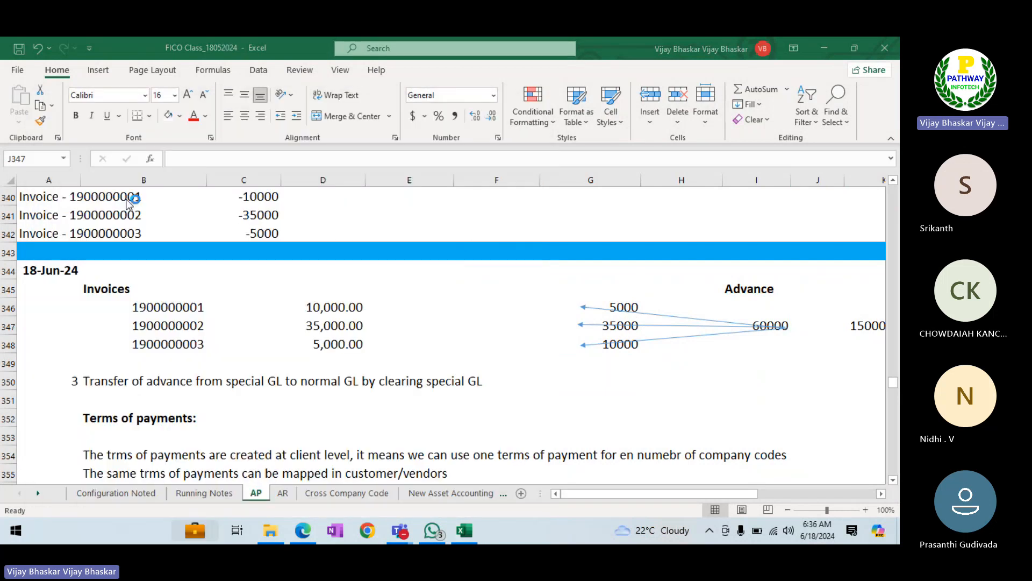
left_click(501, 269)
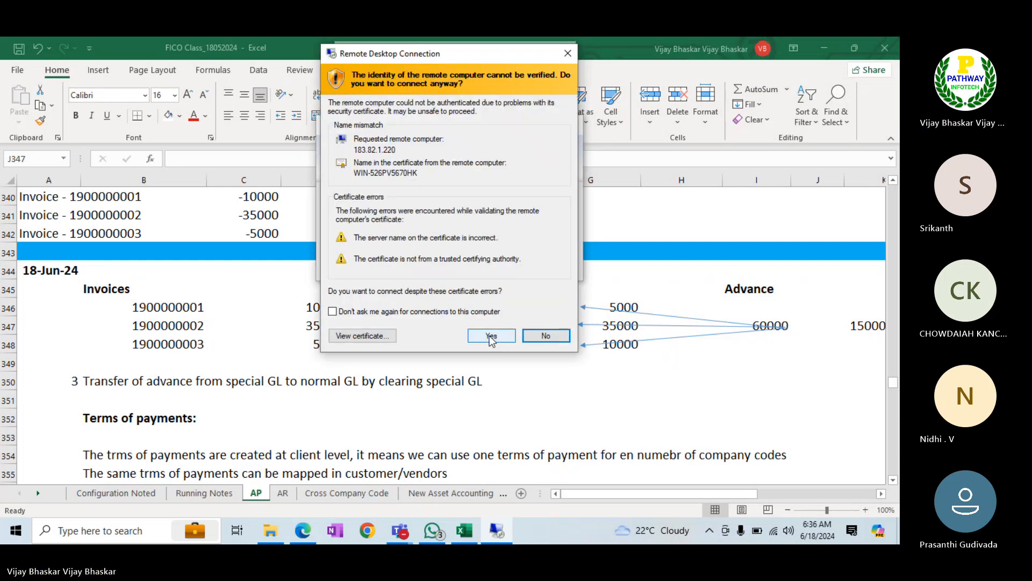
left_click(491, 336)
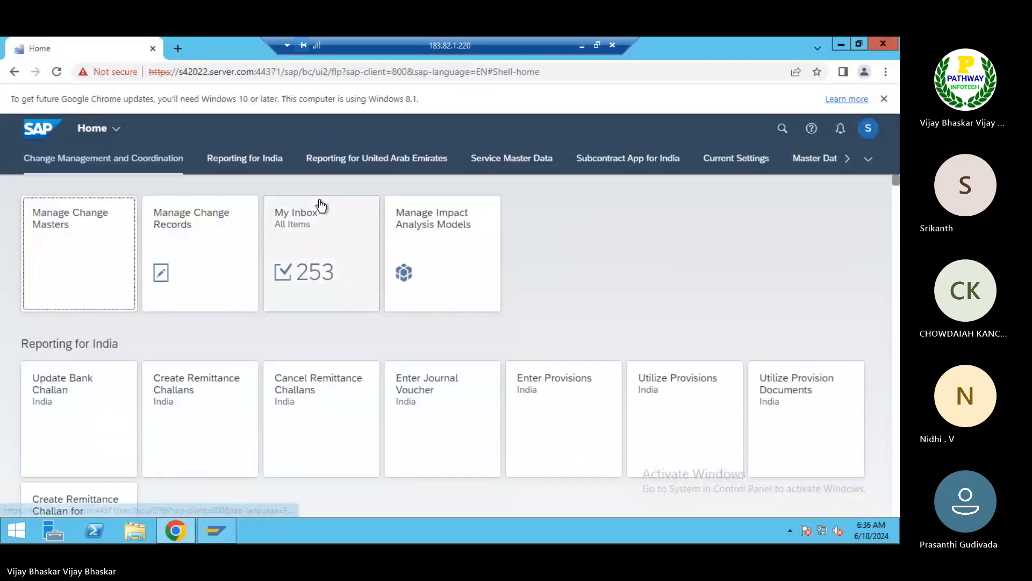
Switch to SAP Logon on the remote computer and log on to the S4_HANA system with the account password
left_click(215, 530)
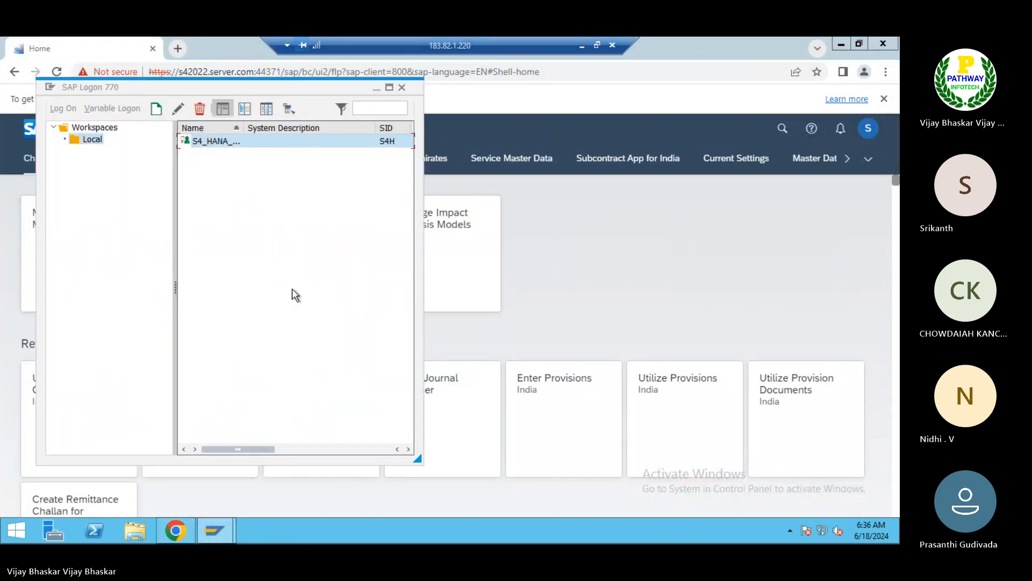
type("**")
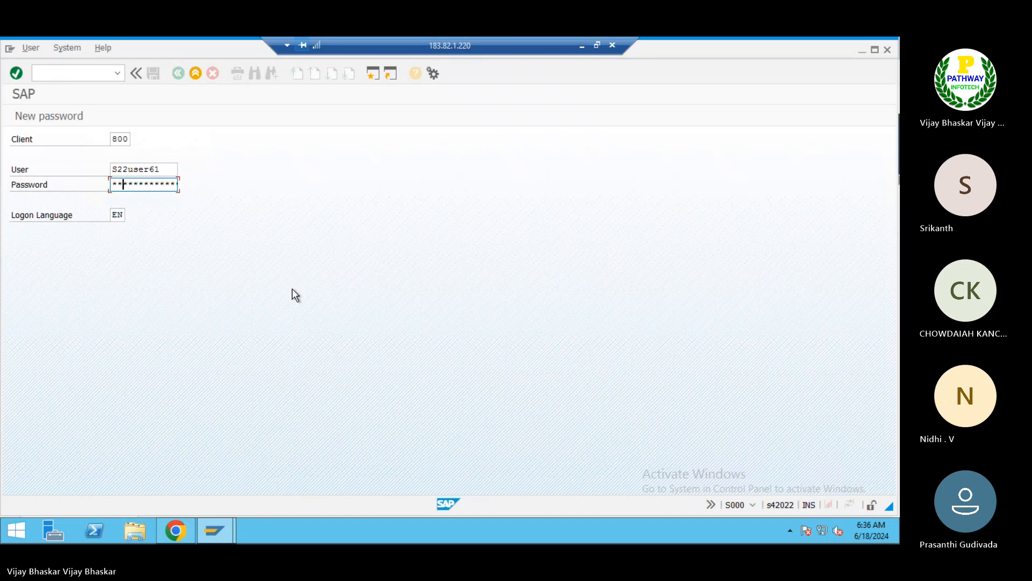
type("***********")
key("Return")
Run transaction FBL1N to list the open vendor line items for company code 2525
type("fb")
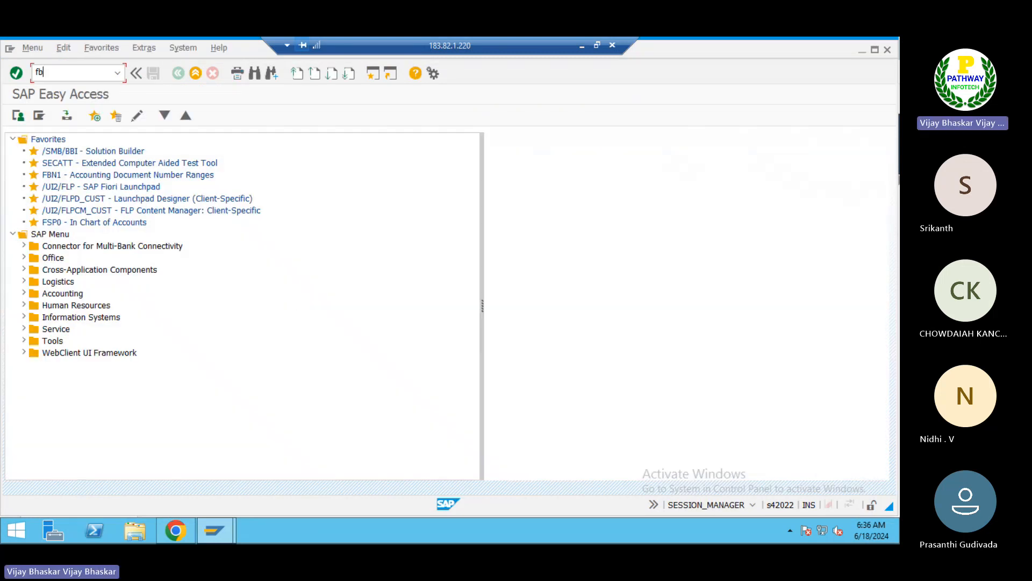
type("l1n")
key("Return")
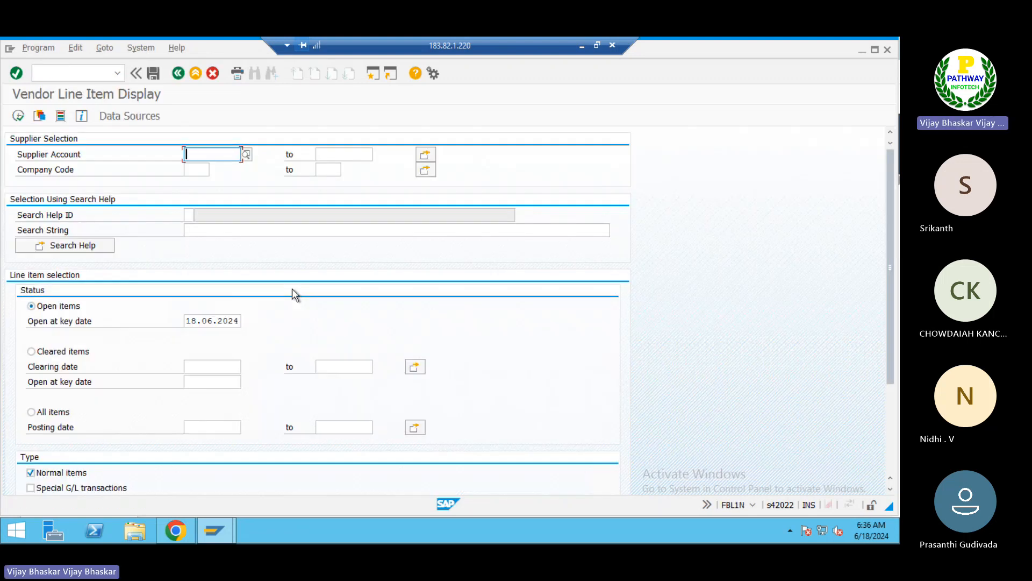
left_click(195, 170)
type("2525")
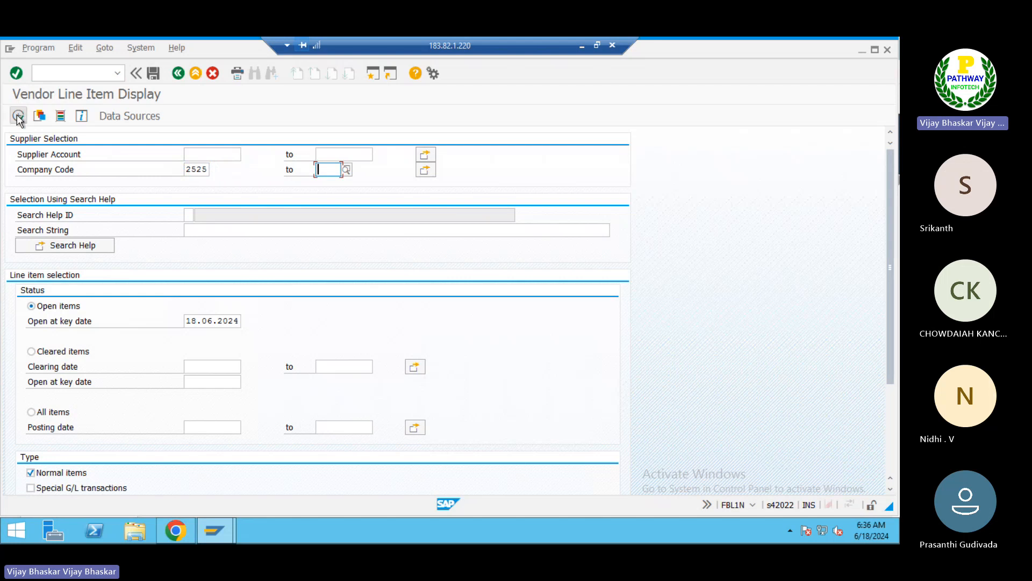
left_click(17, 115)
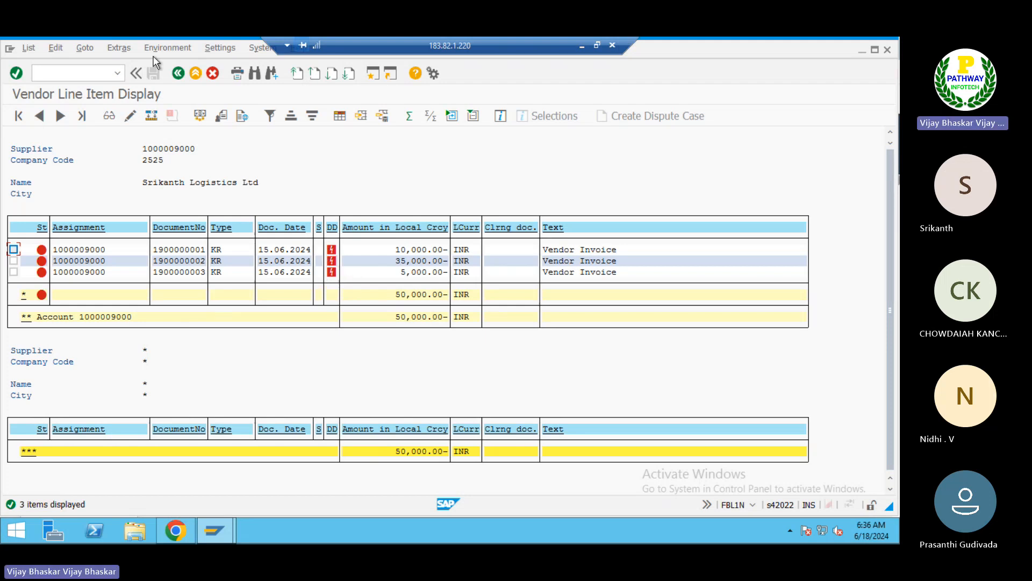
Include special G/L transactions in the vendor line item selection and run the list again
left_click(180, 73)
left_click(45, 488)
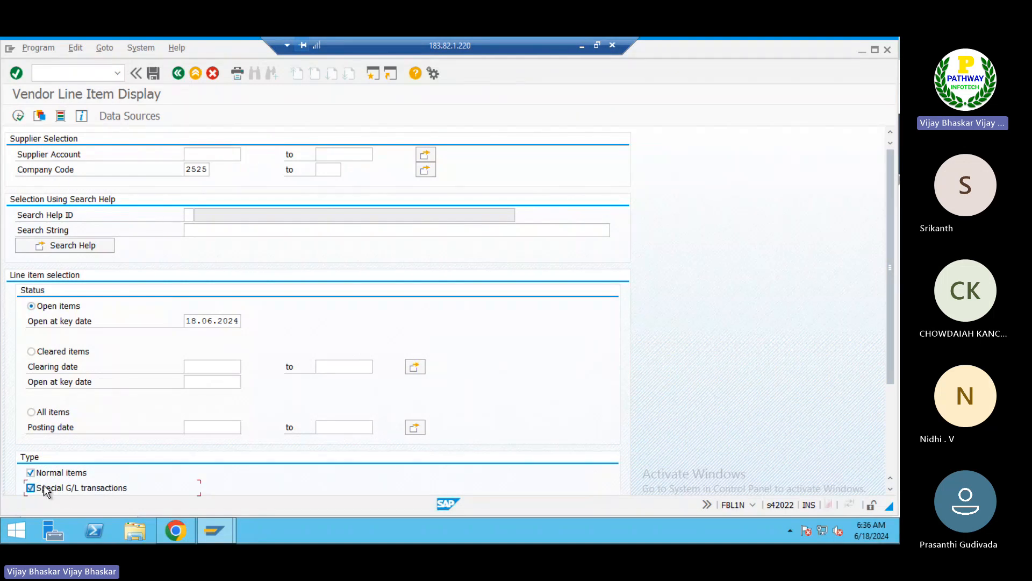
left_click(18, 116)
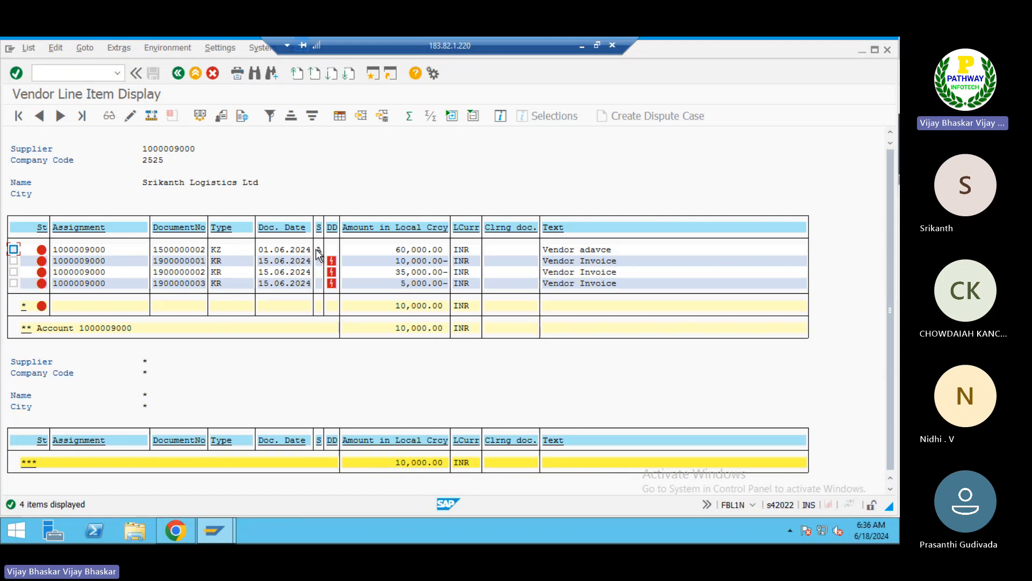
Examine the vendor advance line's special G/L indicator, amount and text, and glance at the Excel notes
left_click_drag(319, 250, 581, 245)
left_click(280, 240)
left_click_drag(385, 249, 441, 249)
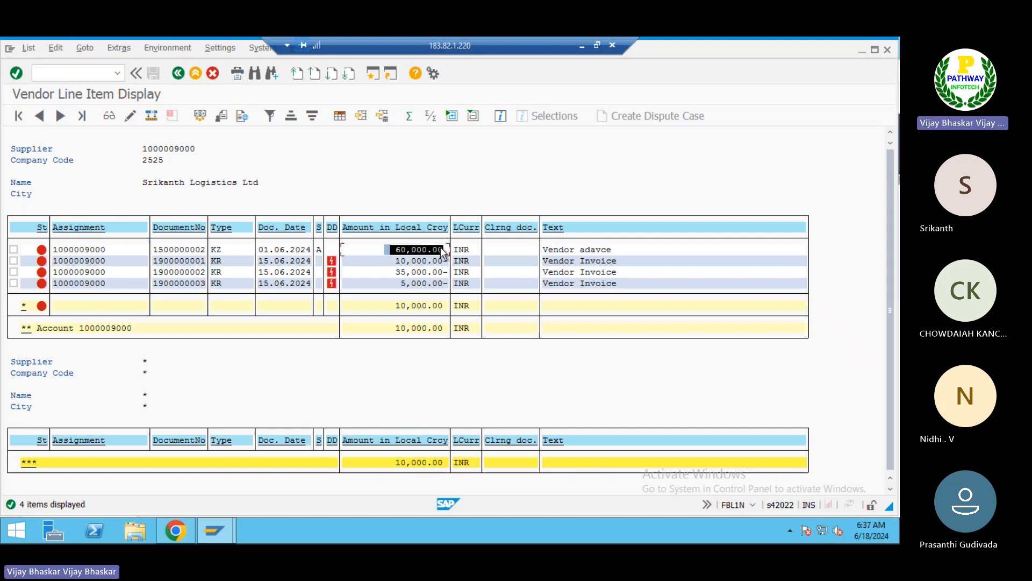
left_click(441, 250)
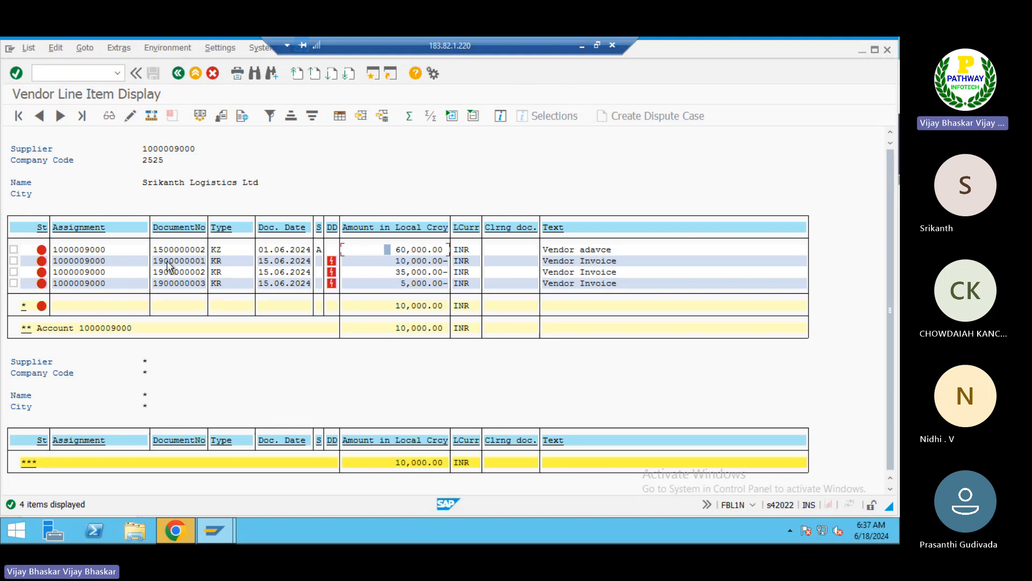
left_click_drag(53, 252, 627, 247)
left_click(627, 248)
left_click(579, 47)
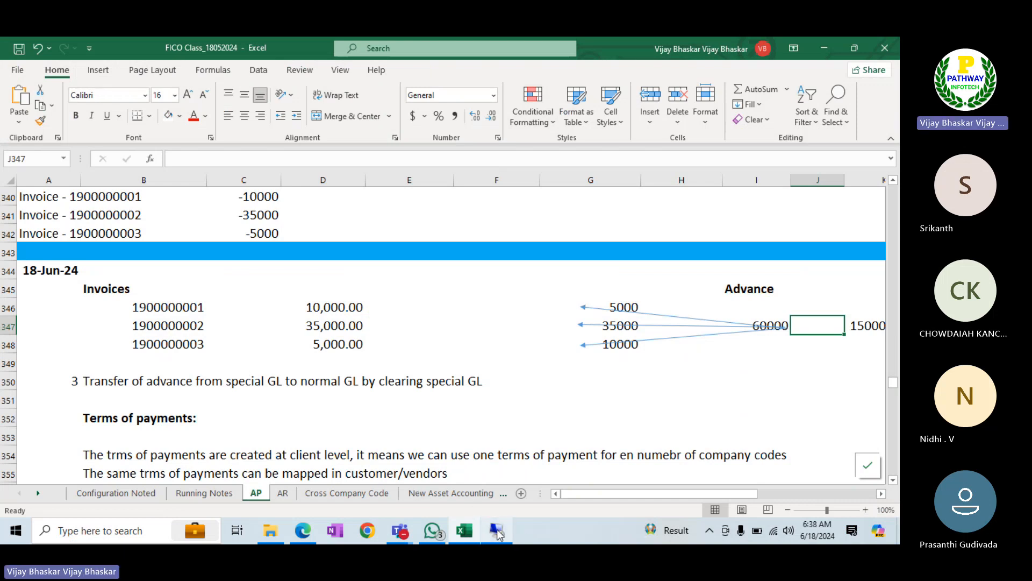
mouse_move(498, 532)
left_click(486, 472)
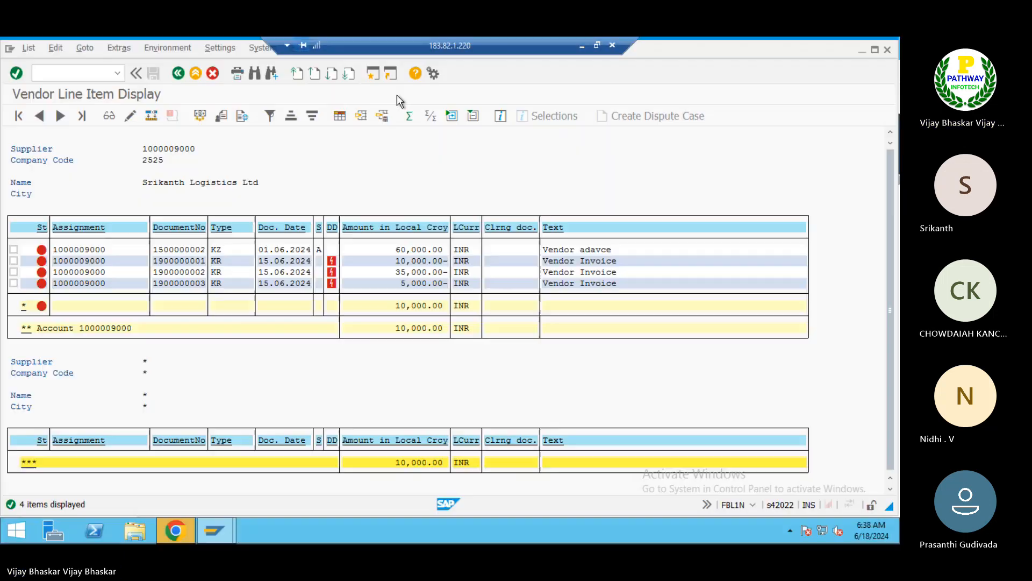
Open a second SAP session and start transaction F-54 for clearing a vendor down payment
left_click(373, 75)
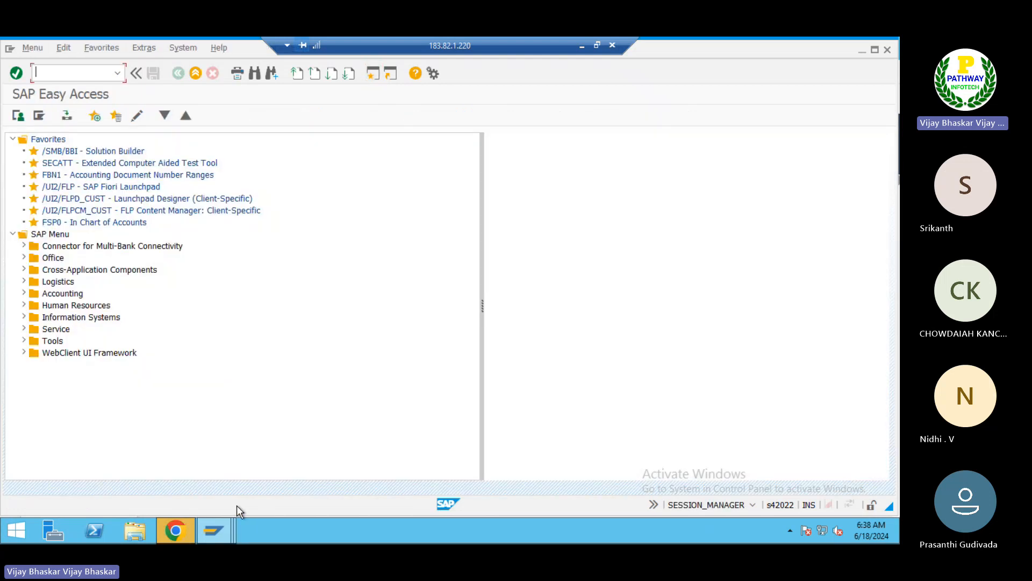
type("f-54")
key("Return")
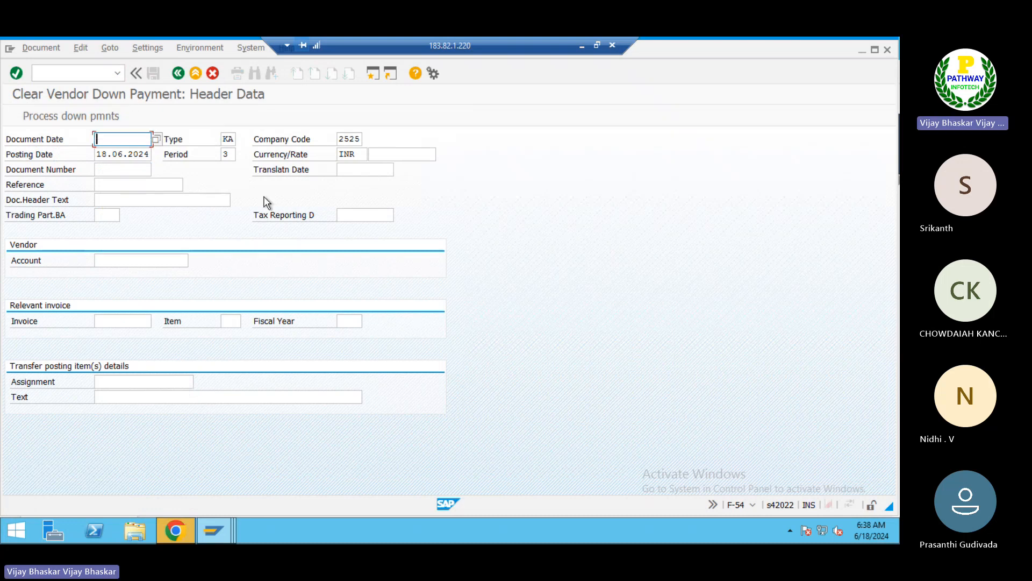
Check the vendor advance's amount and document number in the vendor line item list
key("alt+Tab")
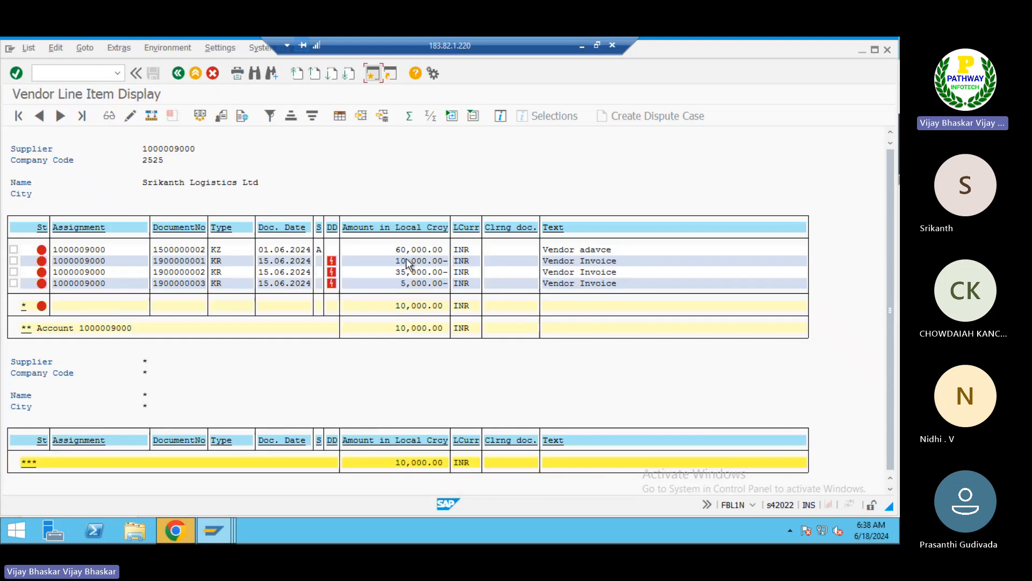
left_click_drag(396, 253, 422, 253)
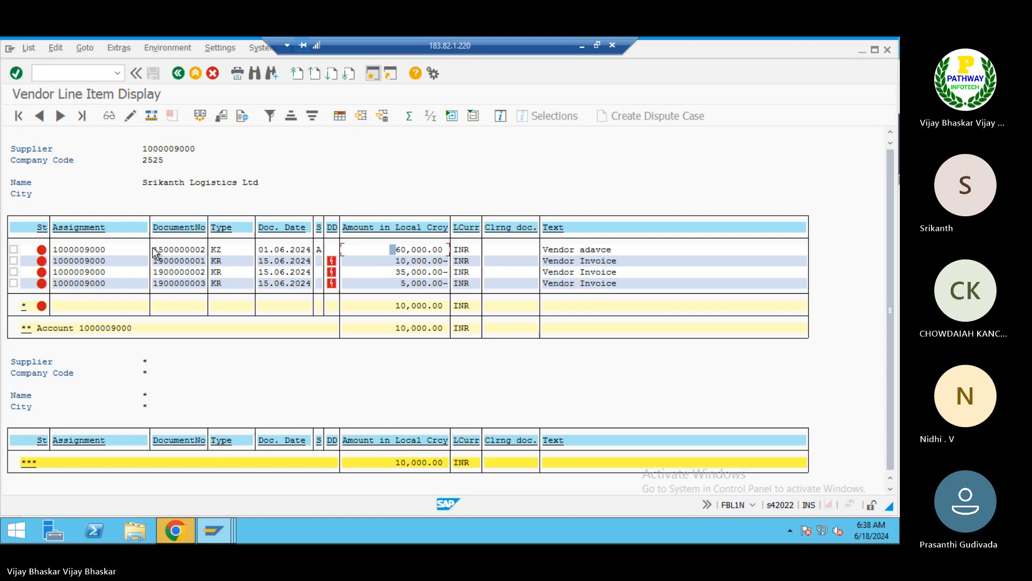
left_click_drag(155, 252, 212, 257)
key("ctrl+c")
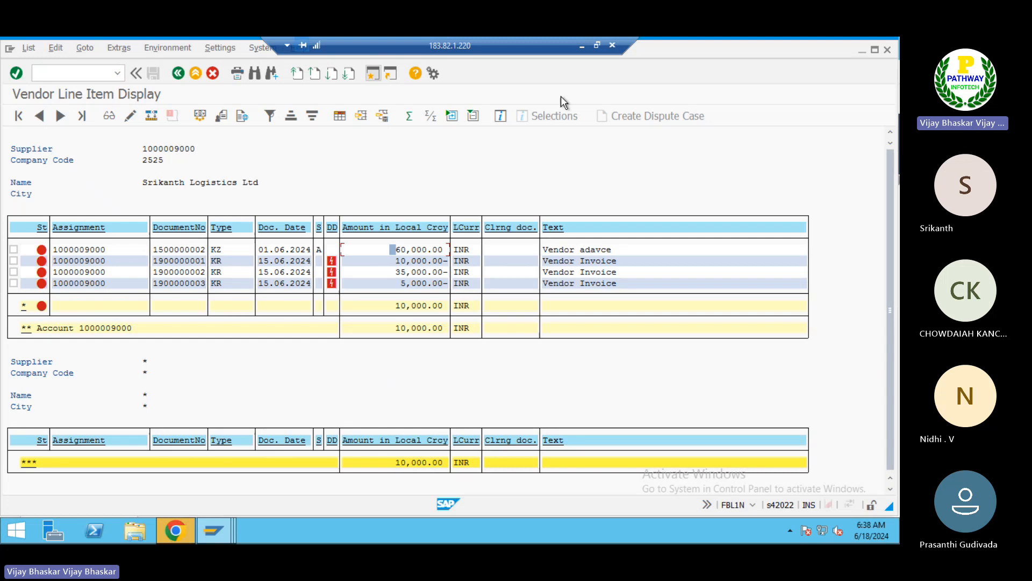
Review the vendor advance and the first invoice with their amounts under the business requirement in the Excel notes
left_click(582, 46)
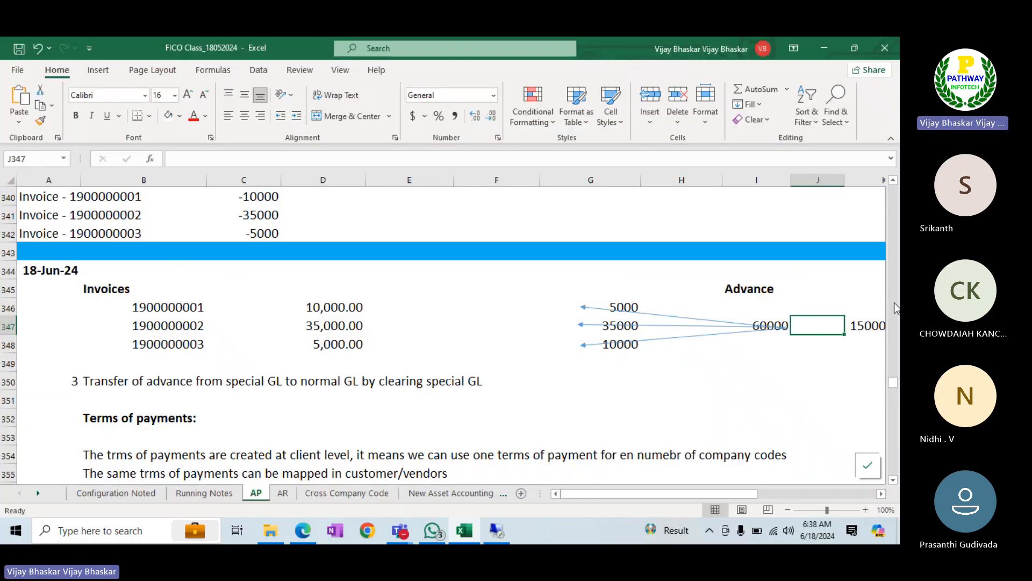
double_click(895, 184)
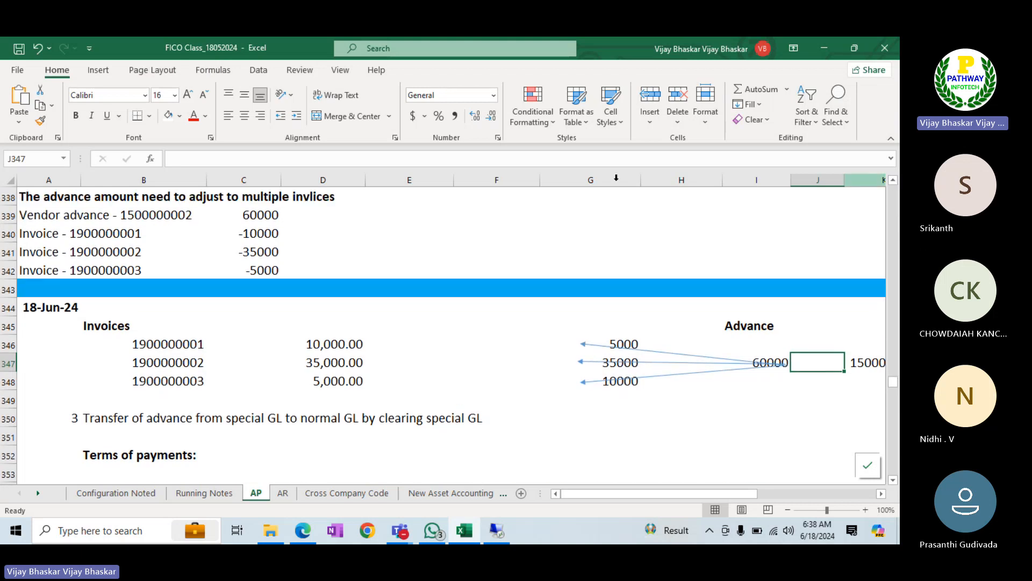
left_click(155, 215)
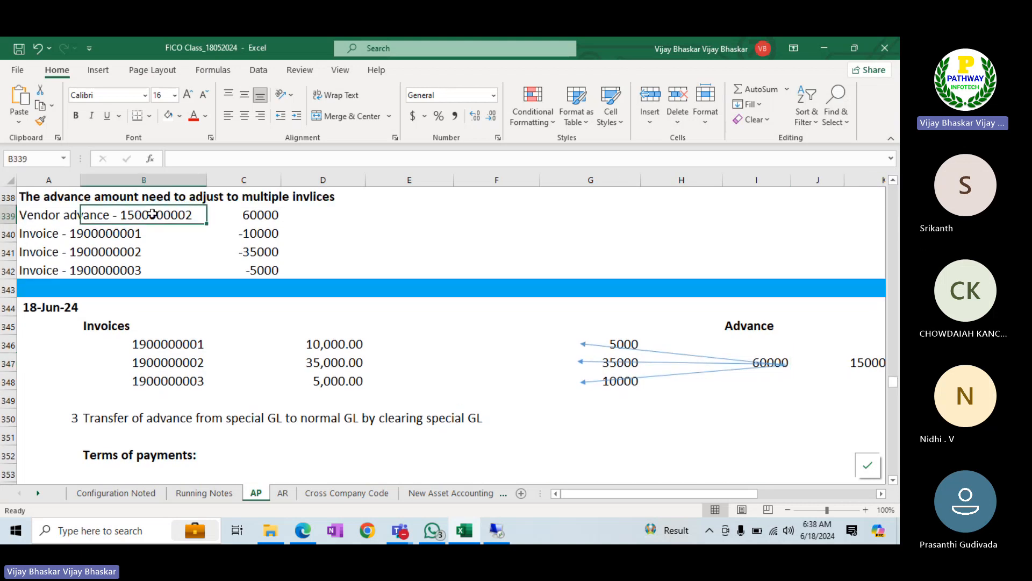
left_click(248, 215)
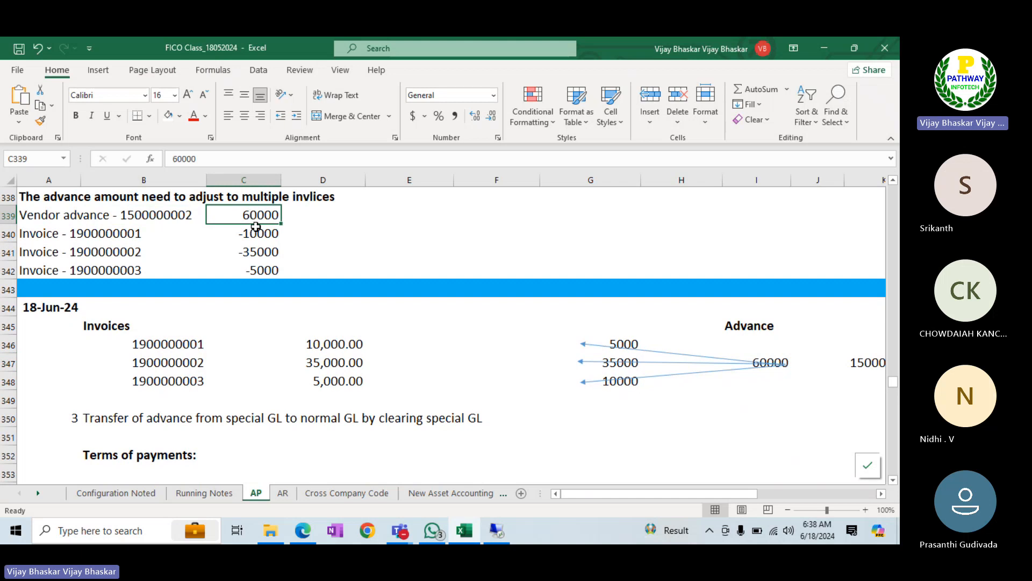
left_click(255, 234)
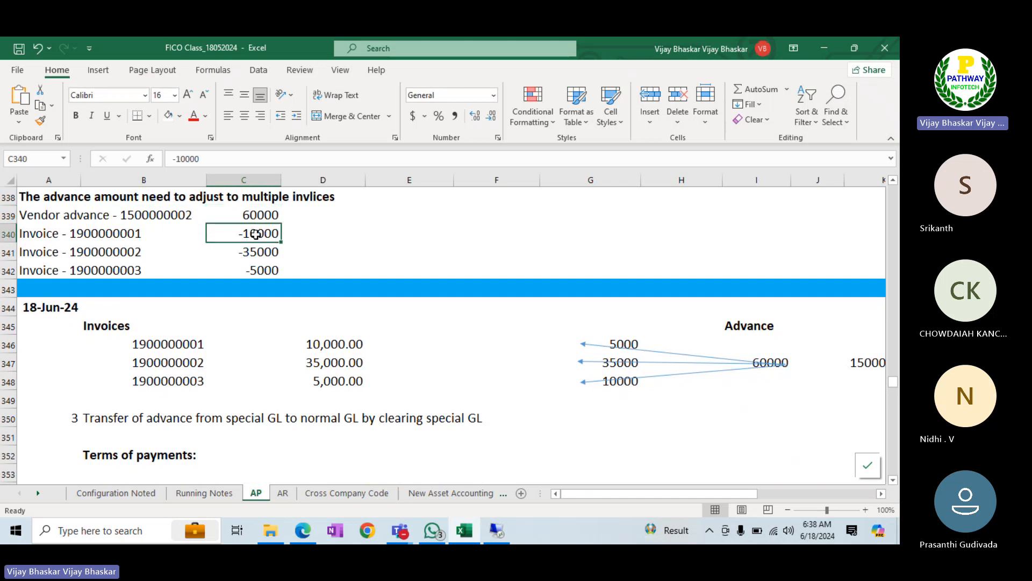
left_click(95, 239)
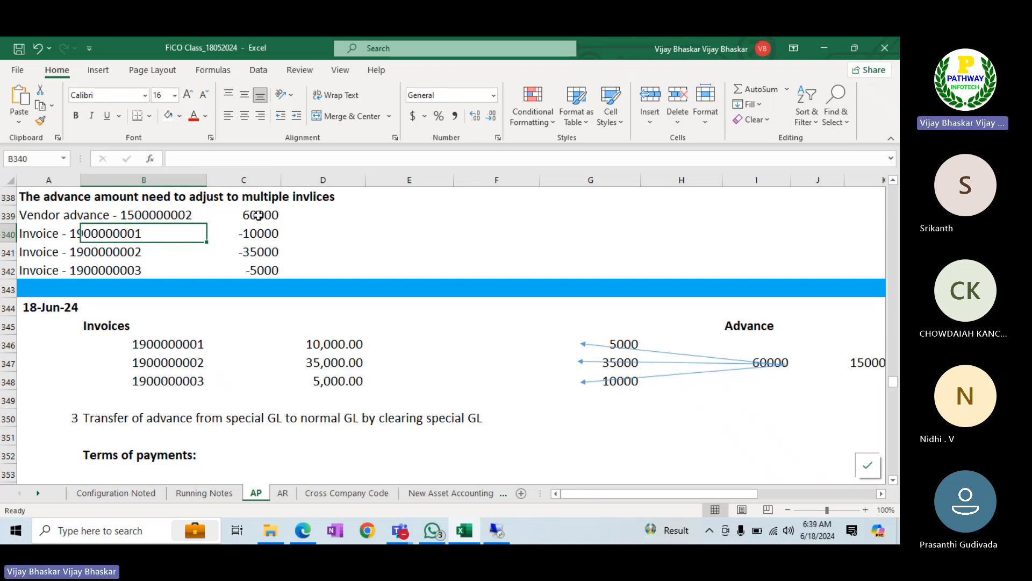
left_click(299, 218)
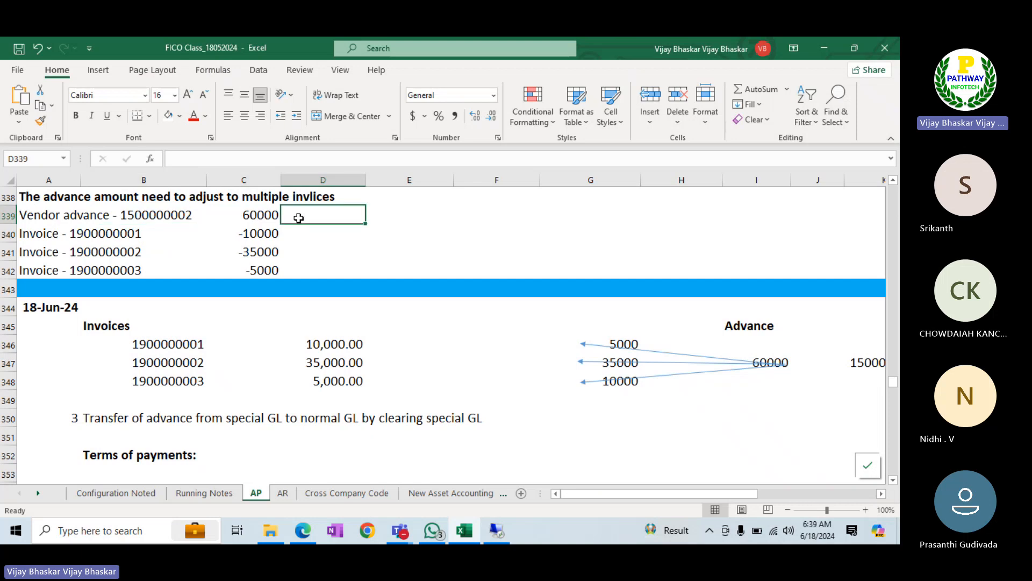
left_click(284, 234)
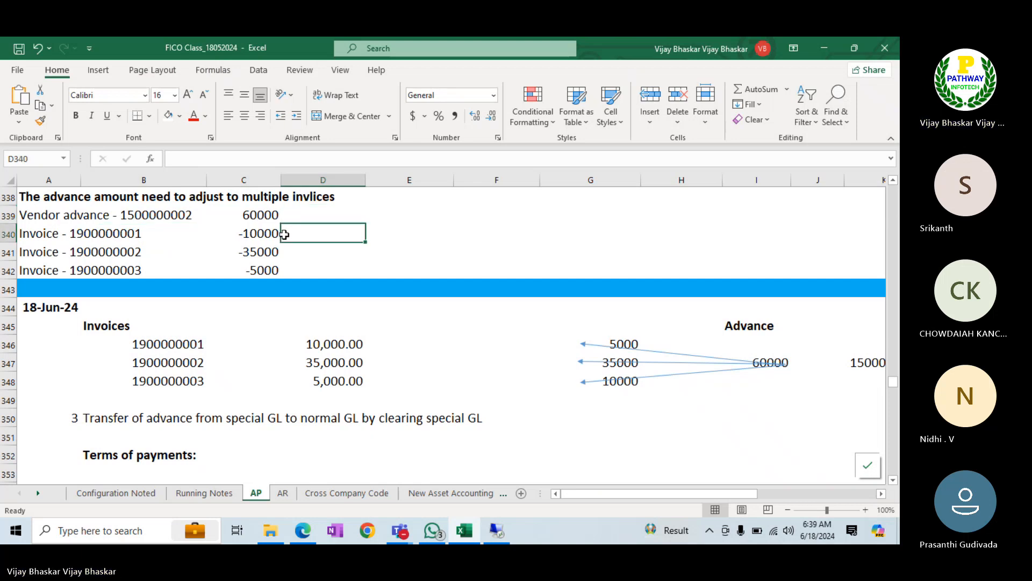
left_click(88, 232)
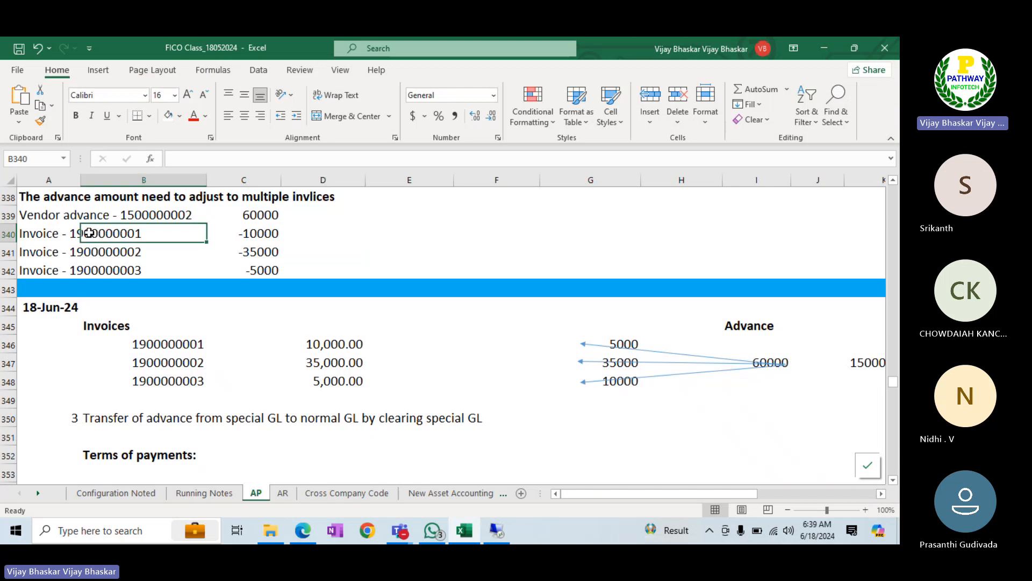
Return to the Clear Vendor Down Payment header in SAP and set the document date to 18062024
key("alt+Tab")
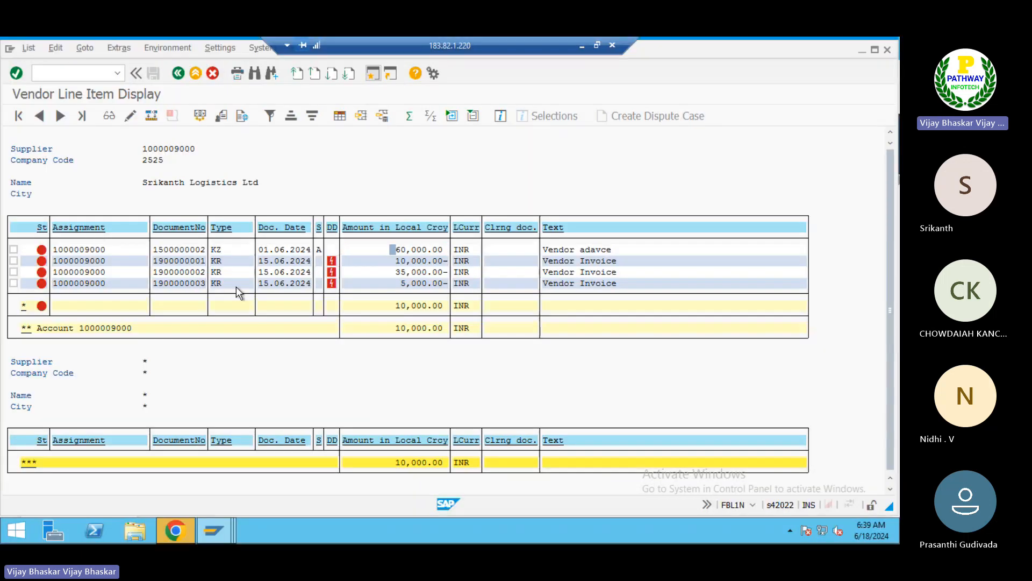
key("alt+Tab")
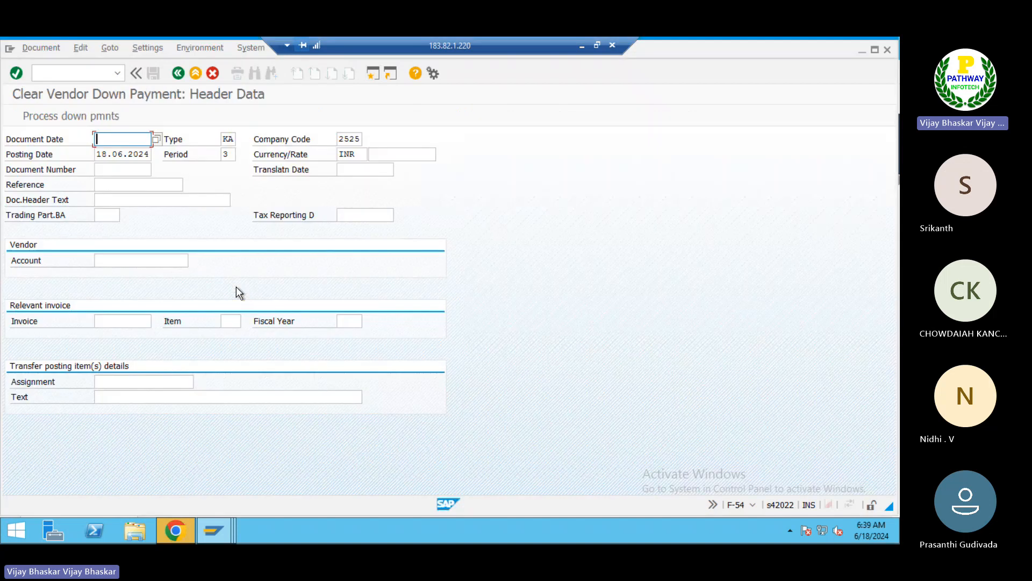
type("18062")
type("024")
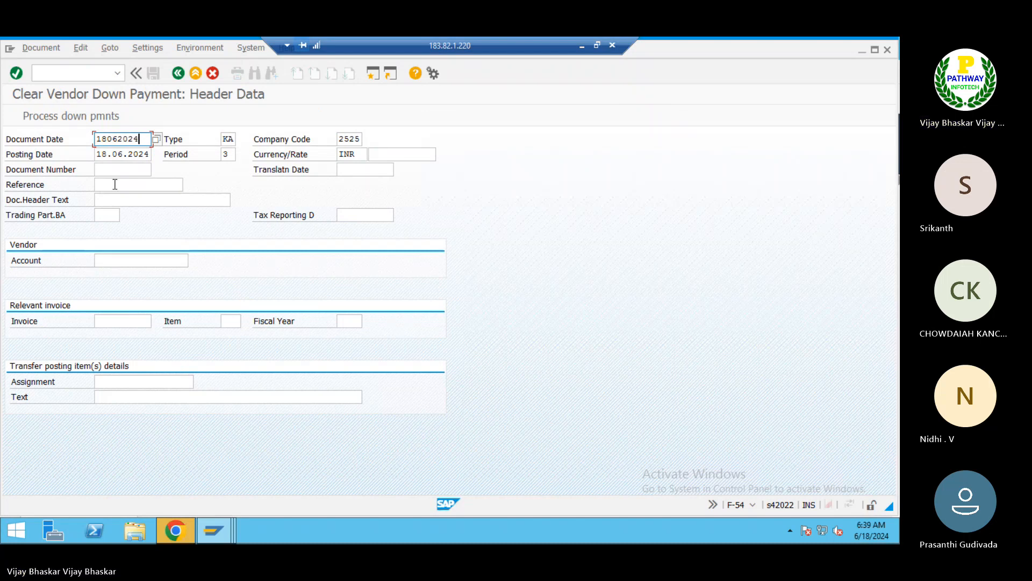
Find the vendor account of Srikanth Logistics Ltd in company code 2525 and enter it as the vendor account
left_click(114, 262)
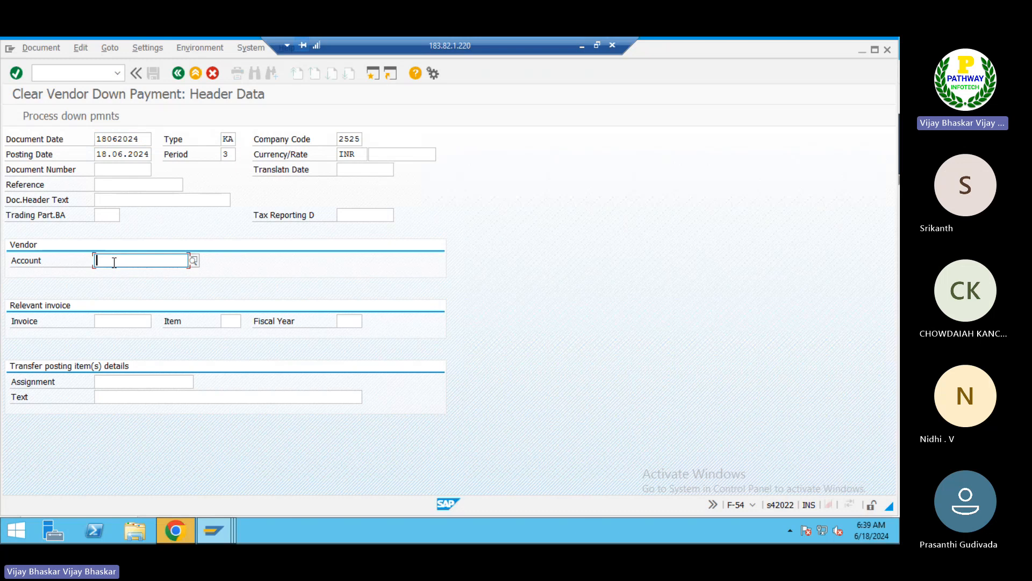
left_click(193, 260)
key("Return")
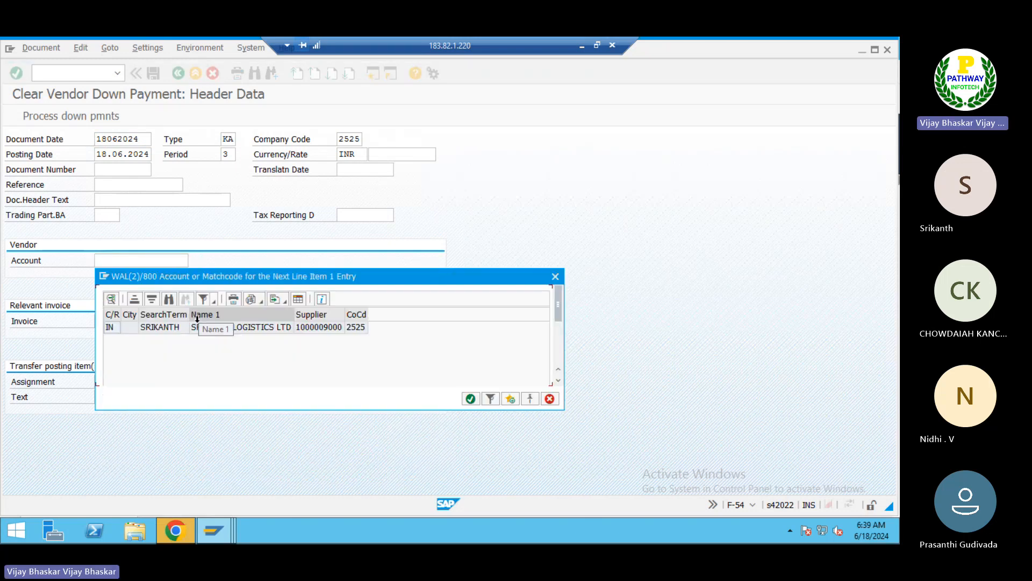
left_click(169, 334)
double_click(168, 334)
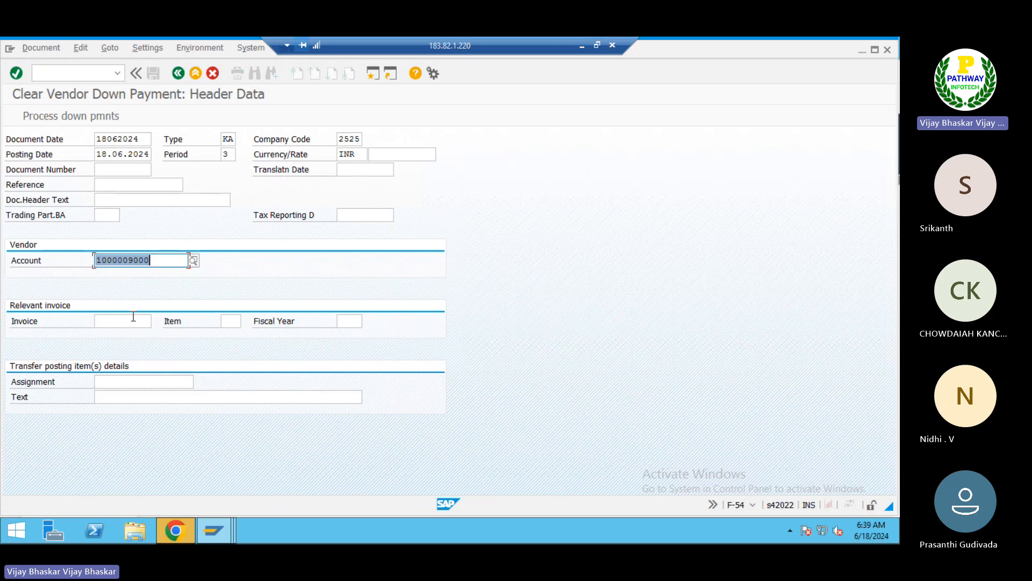
Copy the document number of the 10,000 INR vendor invoice from the vendor line item list into the relevant invoice field in F-54
left_click(125, 319)
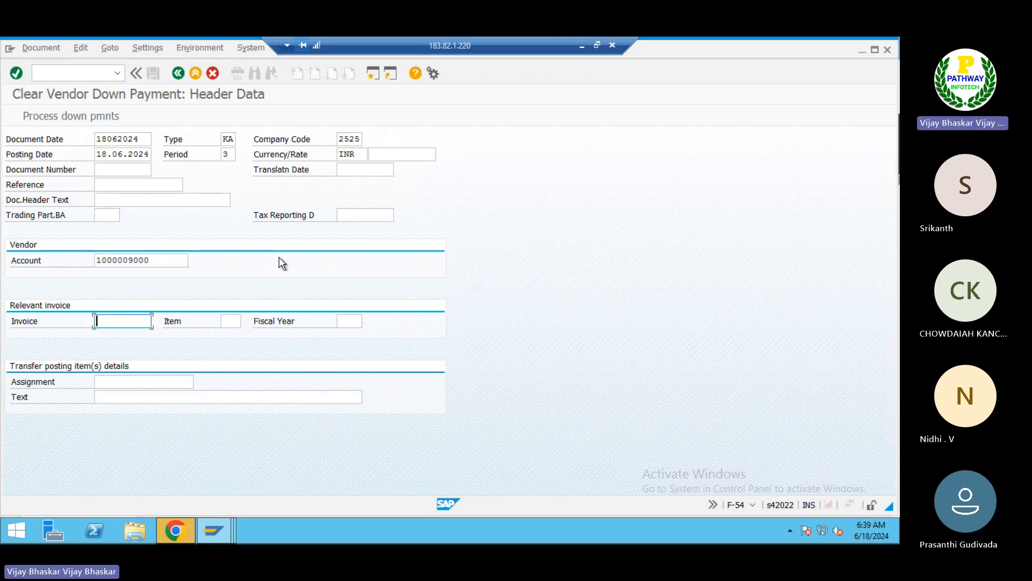
key("alt+Tab")
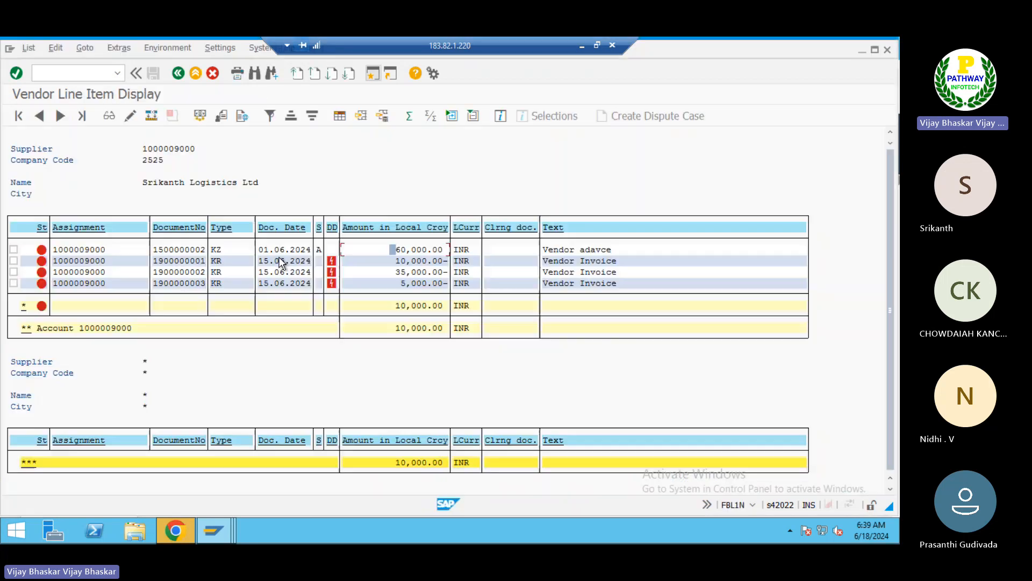
left_click_drag(153, 261, 201, 260)
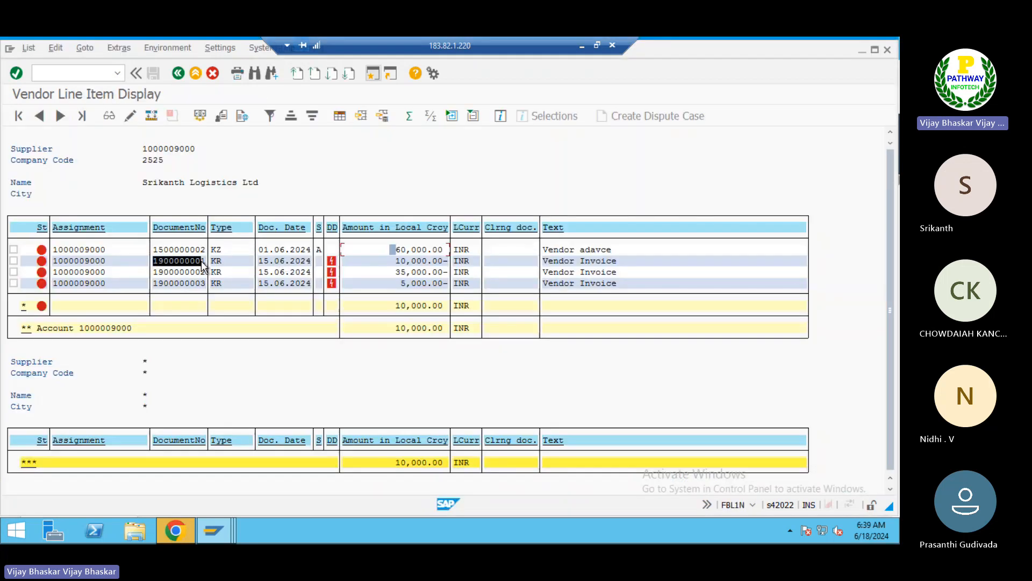
key("ctrl+c")
left_click(582, 48)
key("alt+Tab")
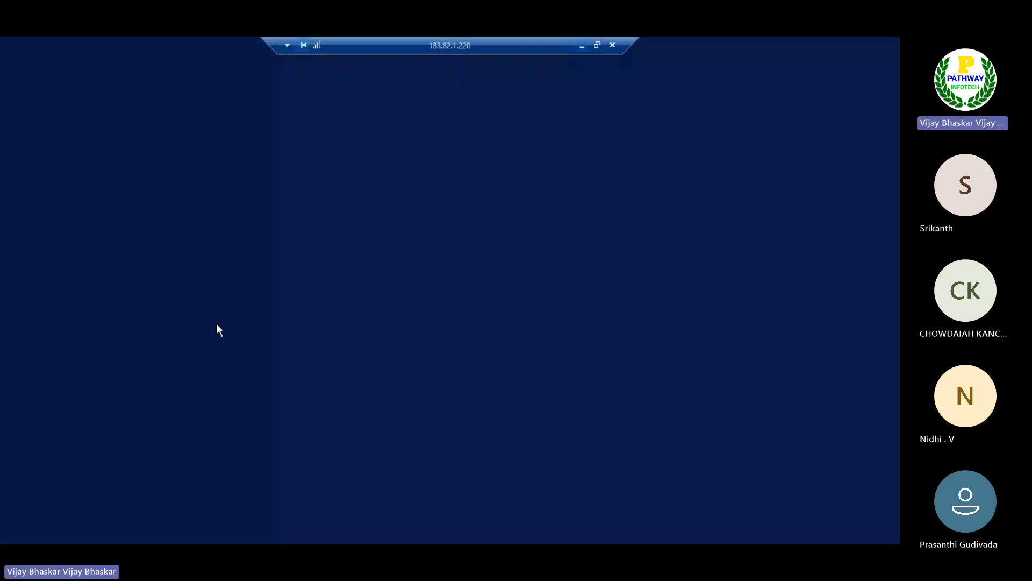
key("ctrl+v")
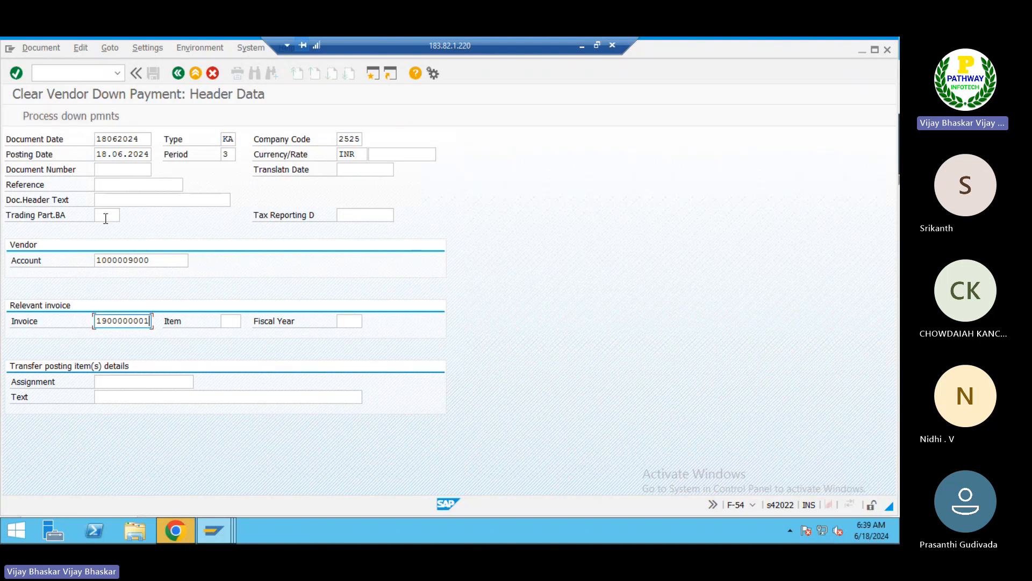
Enter "Vendor advance partial adjustment - 10000" as the transfer posting text
left_click(126, 398)
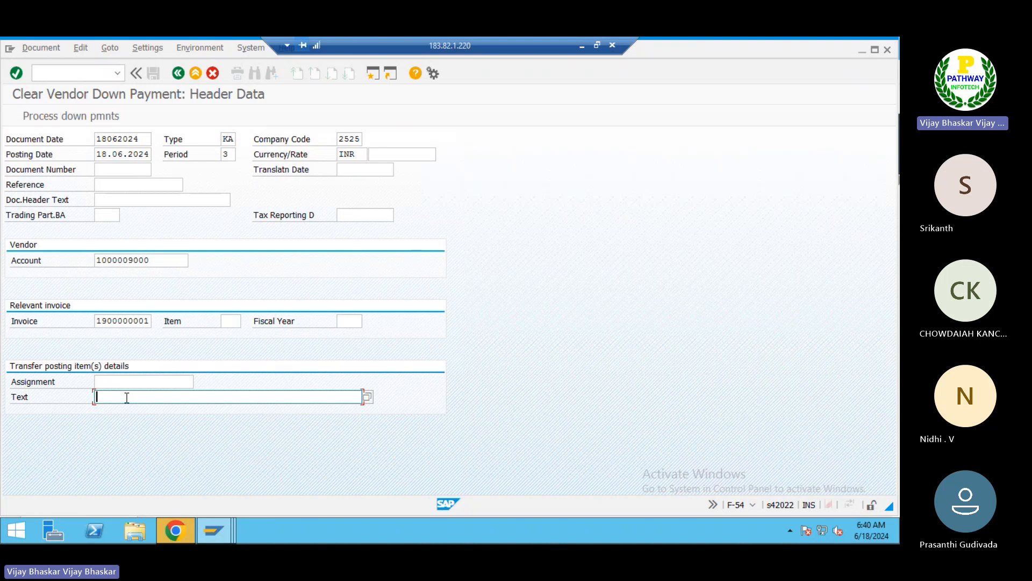
type("Vendor")
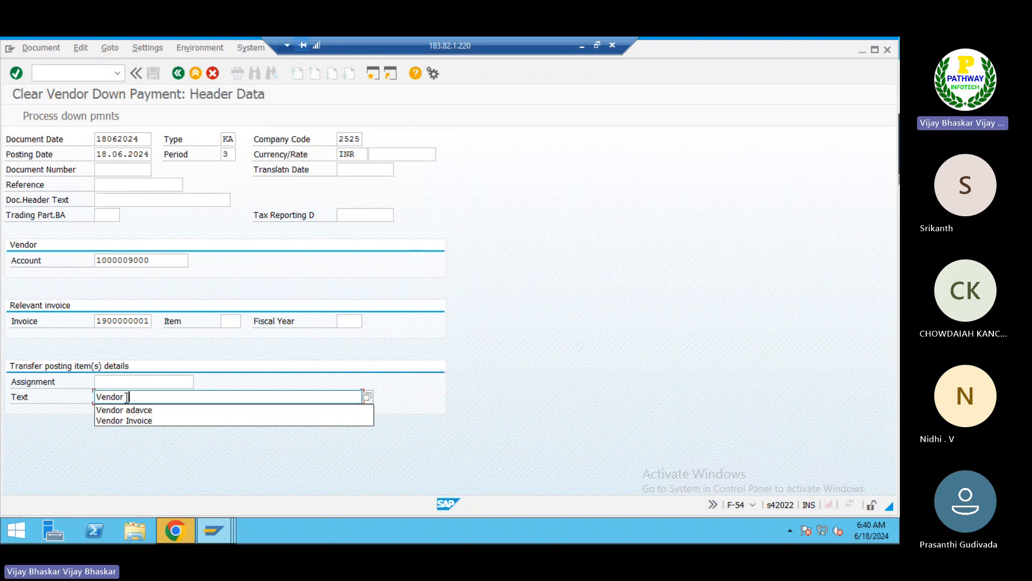
left_click(135, 411)
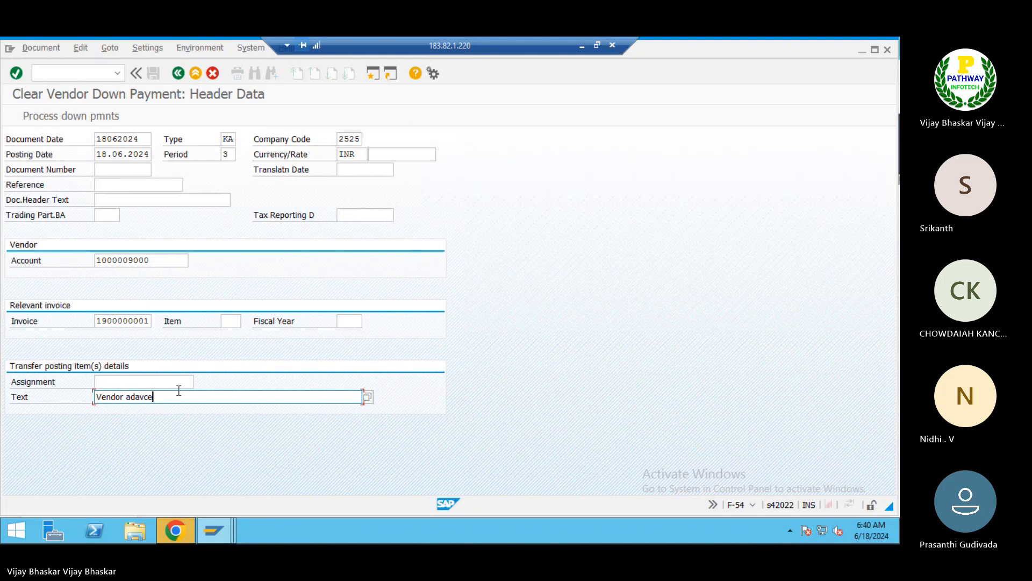
key("BackSpace")
key("BackSpace")
key("BackSpace")
key("BackSpace")
type("vance partial adjustment - 10000")
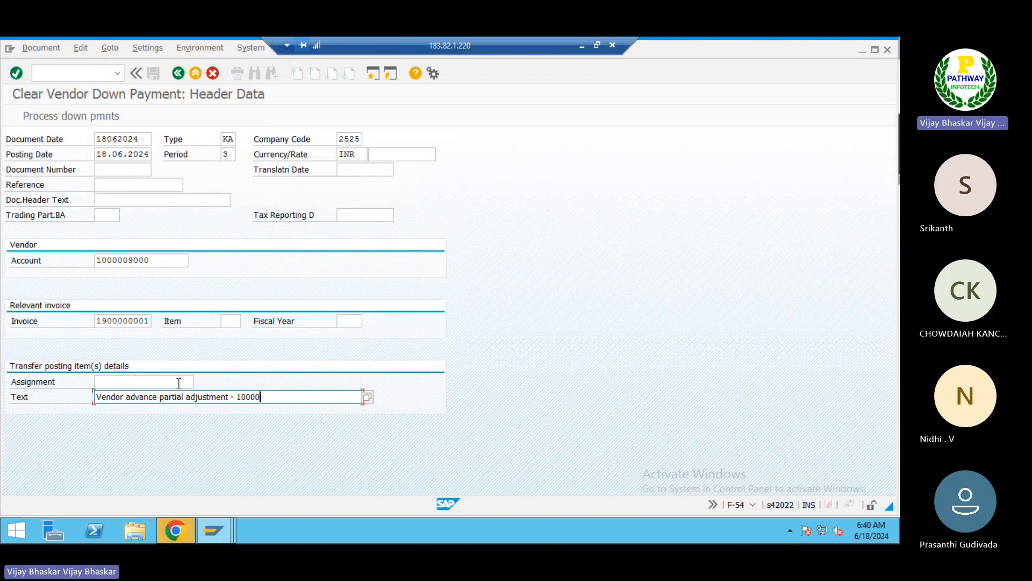
Check the first vendor invoice in the vendor line item list and return to the clearing header
key("alt+Tab")
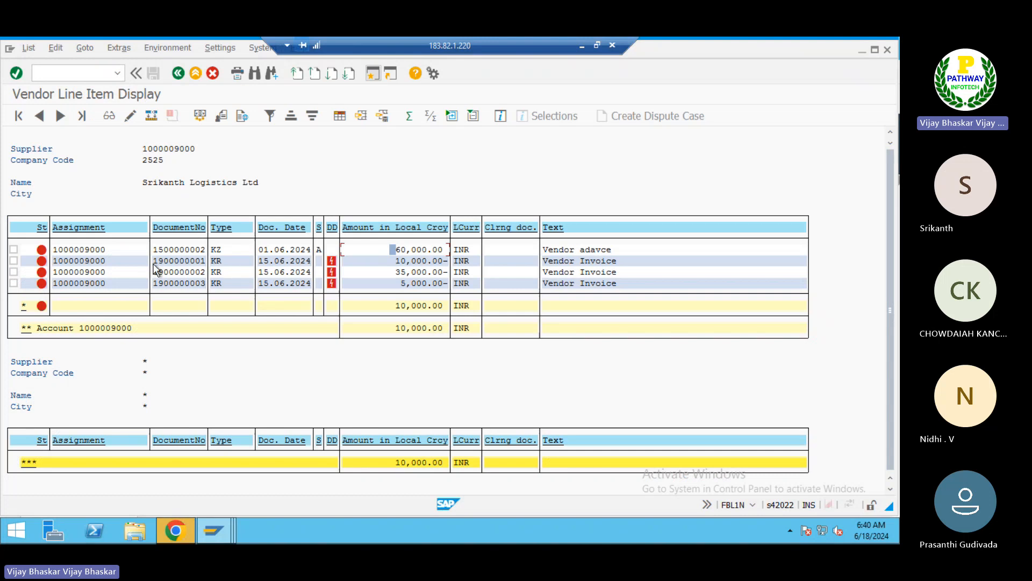
left_click(154, 264)
key("alt+Tab")
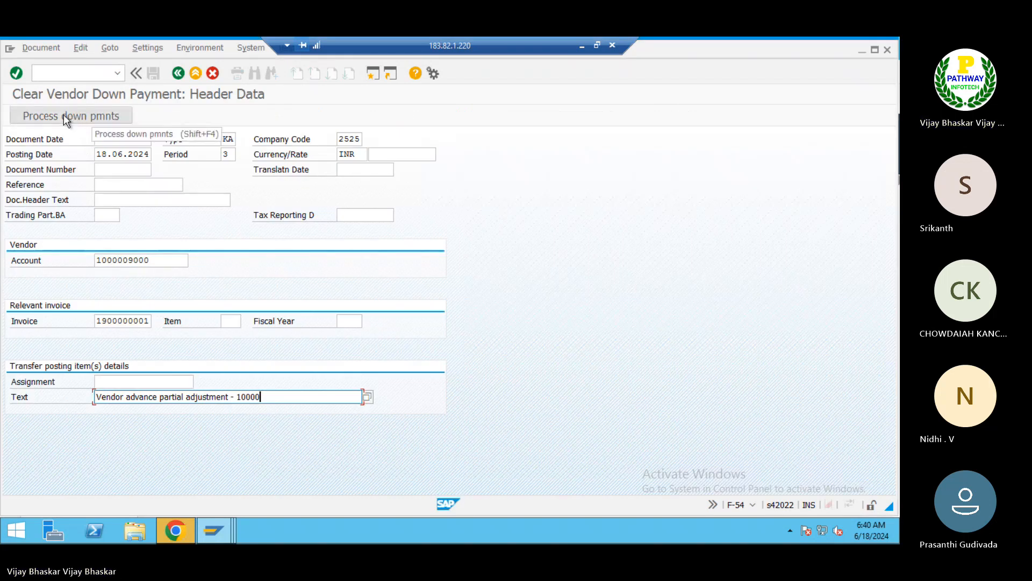
Process the vendor's down payments and activate the open advance for transfer posting
left_click(63, 115)
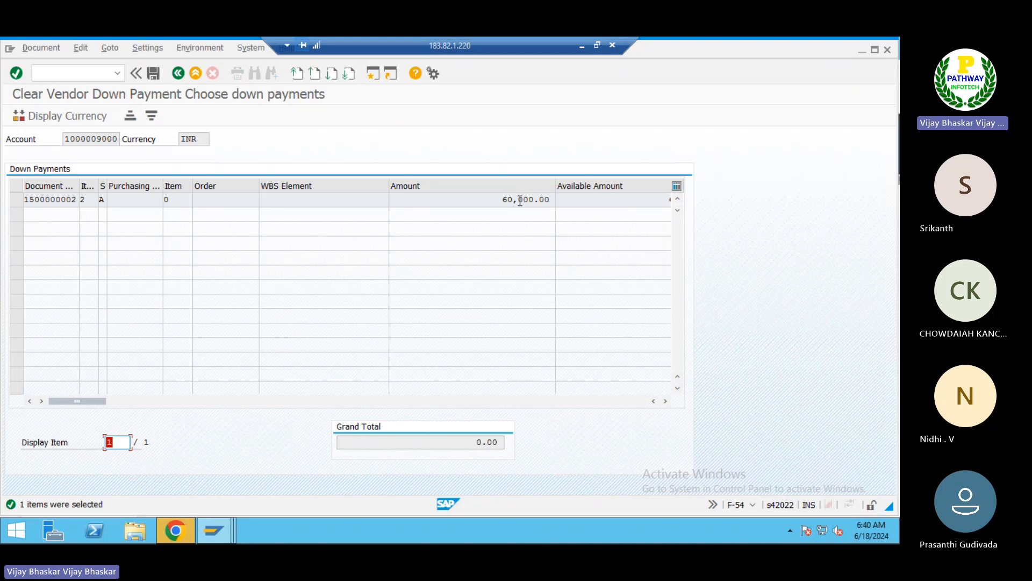
left_click(665, 401)
left_click(666, 401)
left_click(666, 401)
left_click(666, 401)
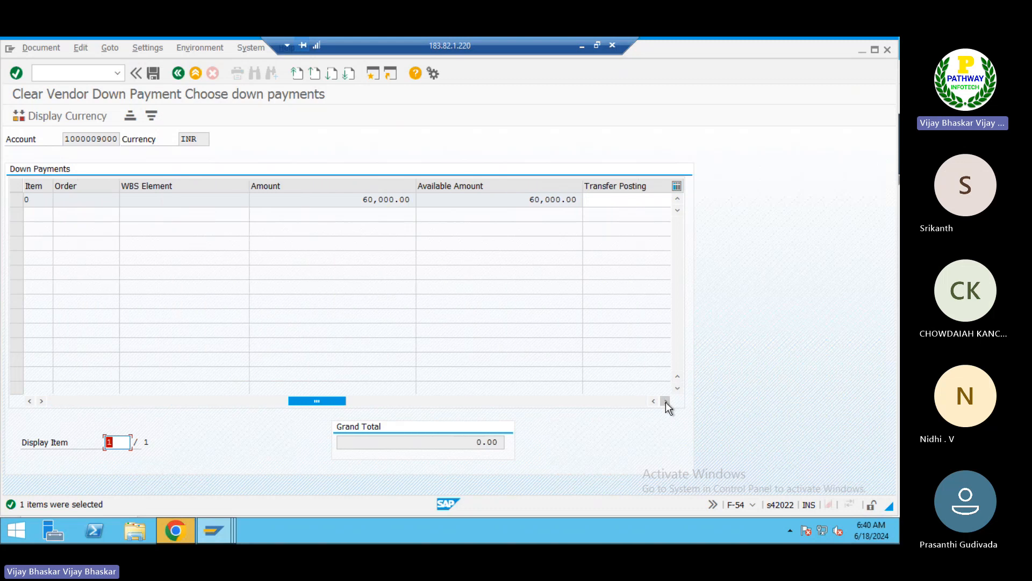
left_click(666, 401)
left_click(666, 401)
left_click(665, 401)
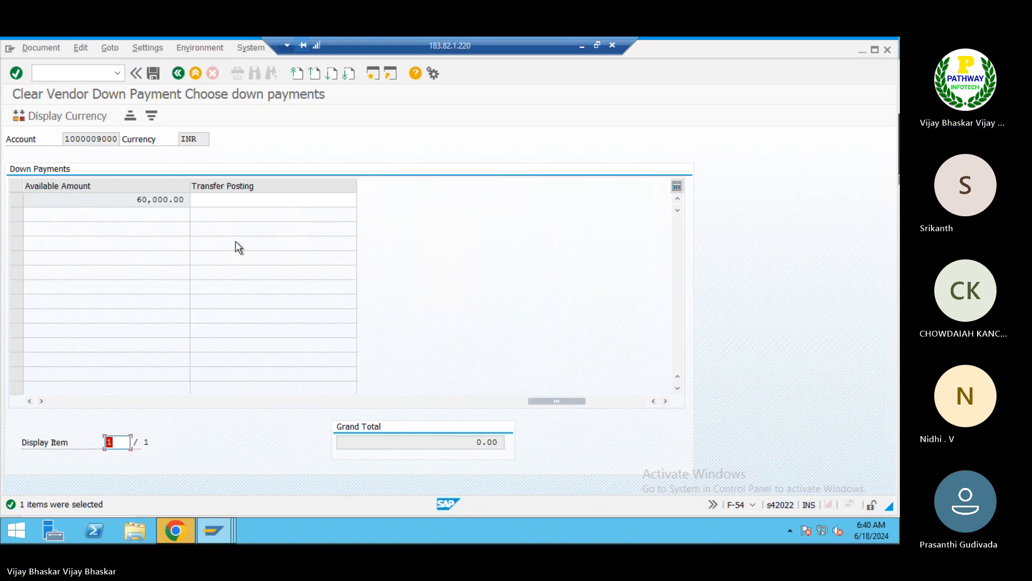
left_click(150, 201)
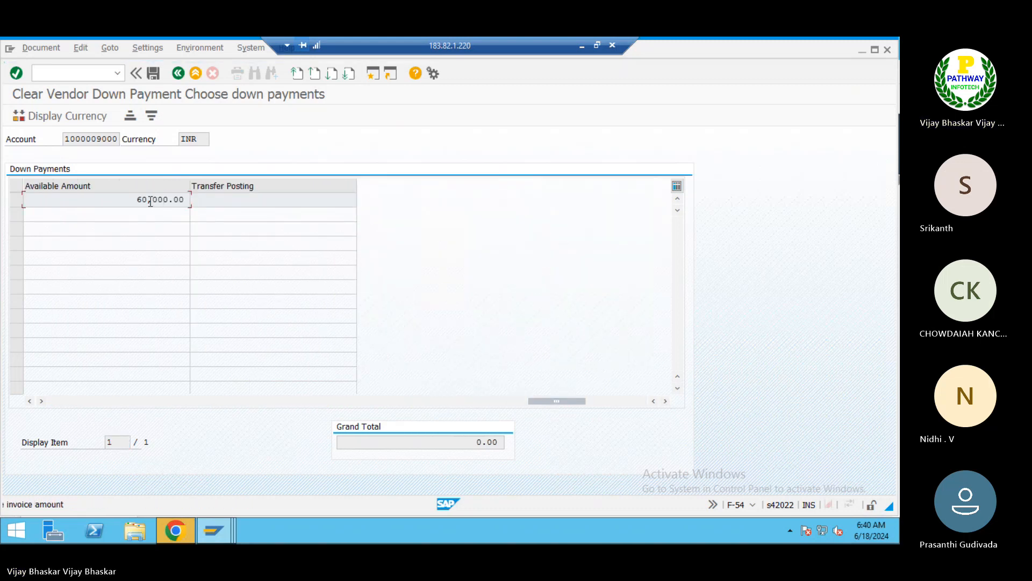
double_click(150, 202)
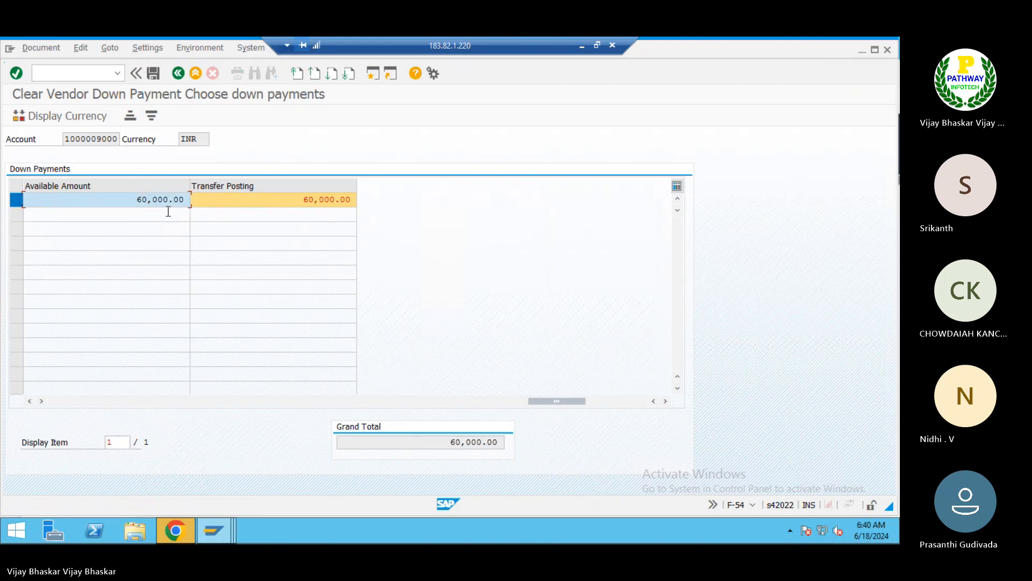
Try to set the advance's transfer posting amount to 10000
double_click(309, 200)
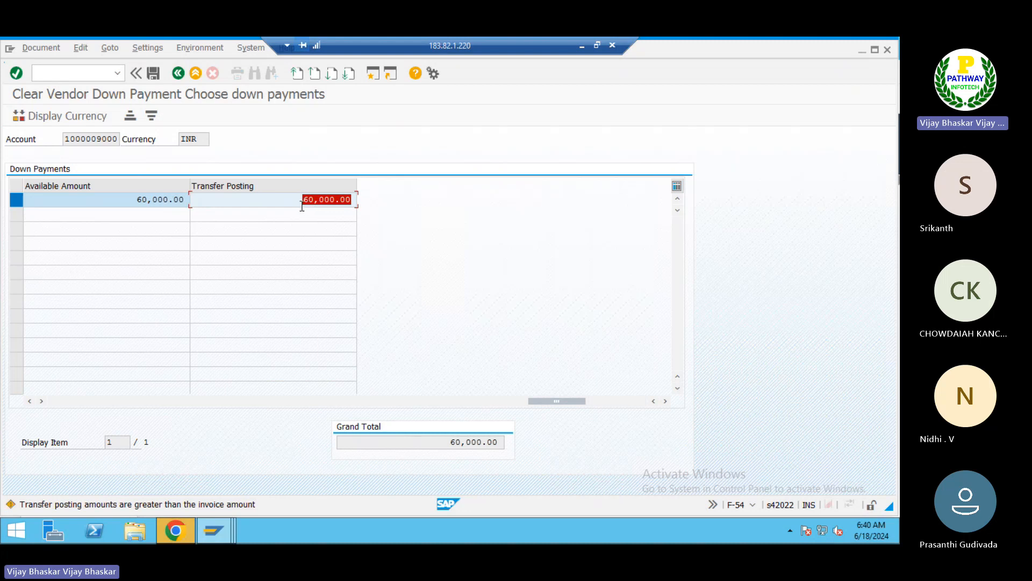
type("10000")
key("Return")
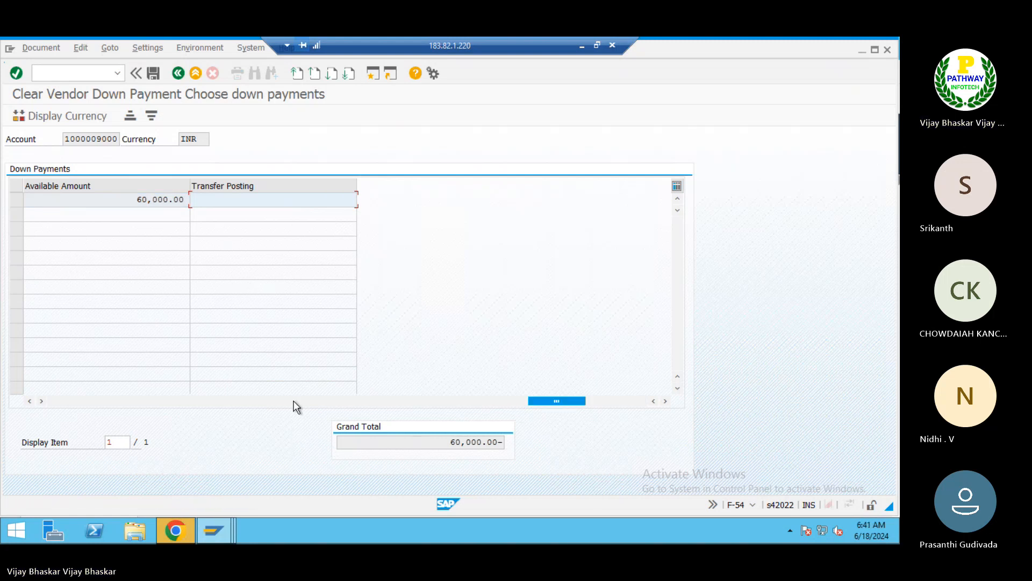
Reselect the vendor advance row and try again to enter 10000 as its transfer posting amount
left_click(260, 402)
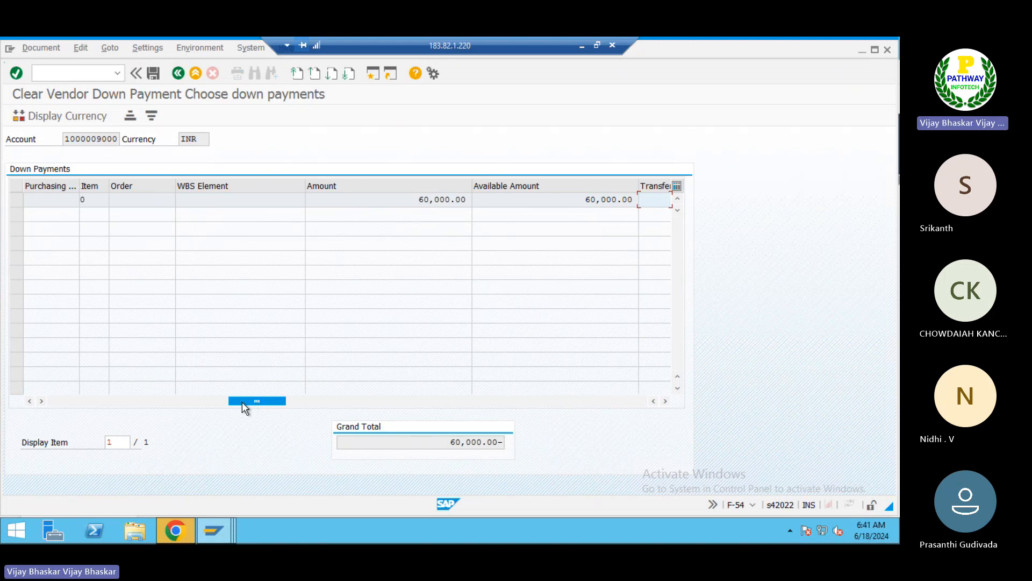
left_click(202, 401)
left_click(94, 401)
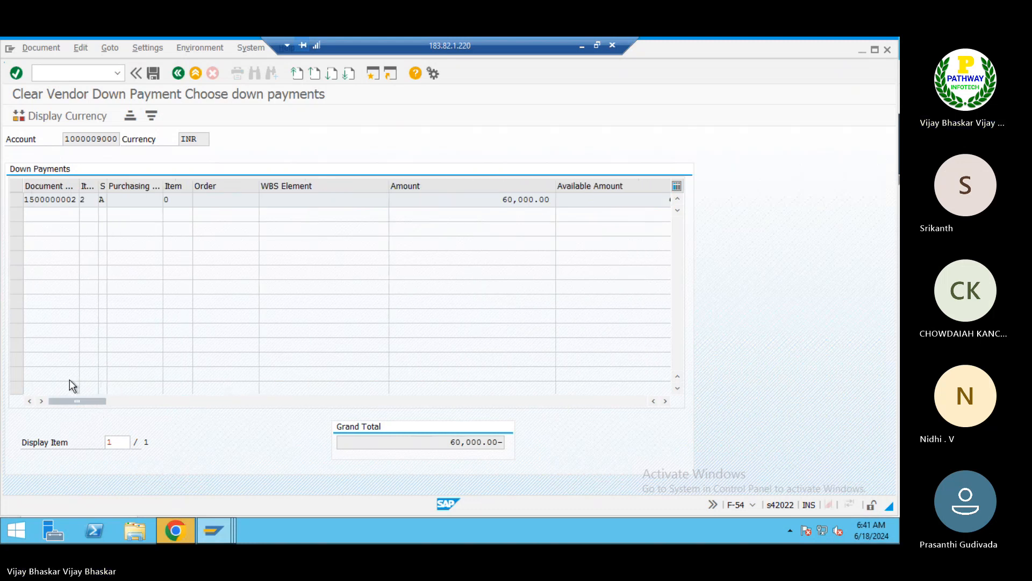
left_click(17, 199)
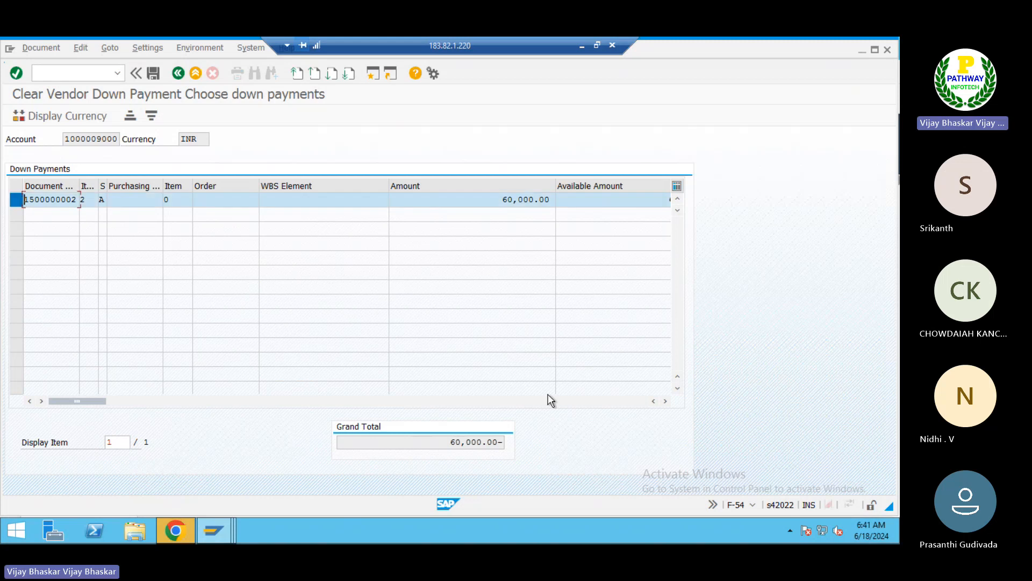
left_click(666, 402)
left_click(666, 402)
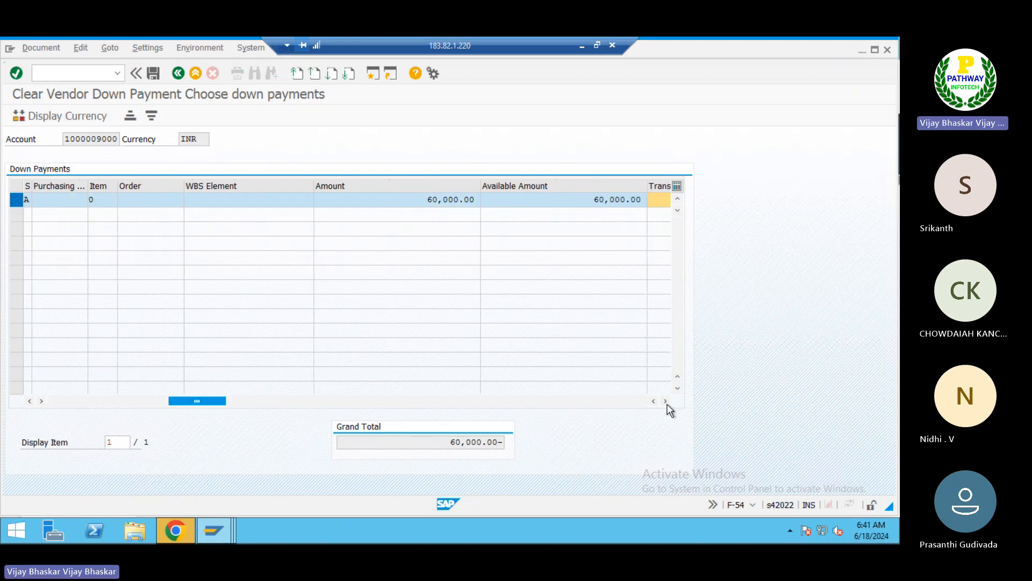
left_click(666, 402)
left_click(665, 401)
left_click(665, 401)
left_click(666, 401)
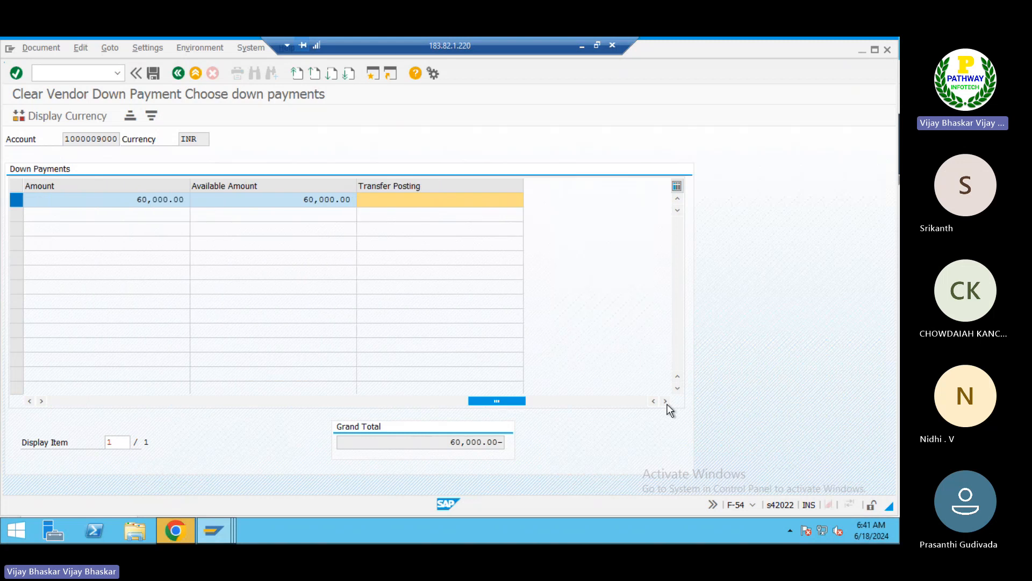
left_click(417, 200)
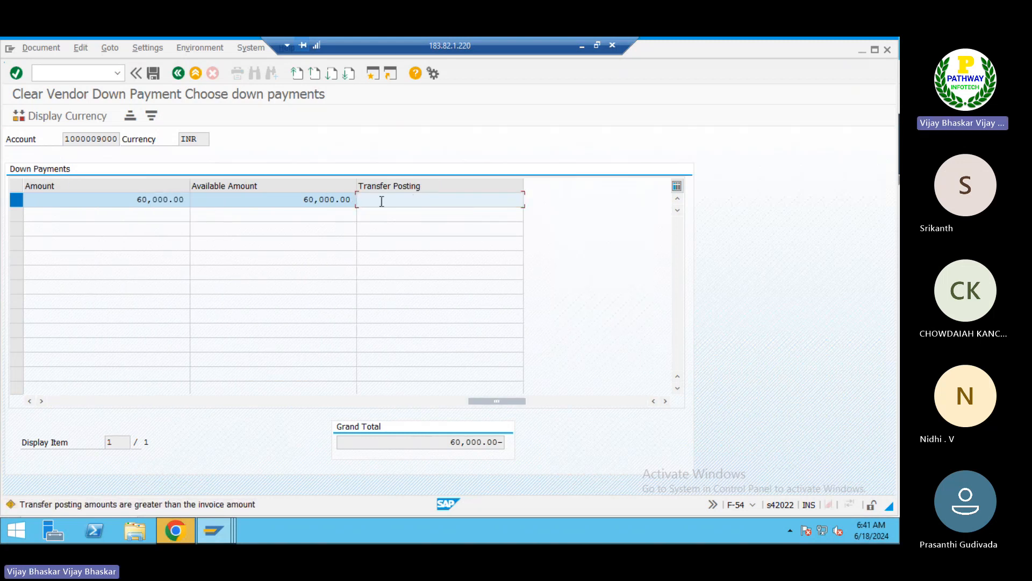
type("10")
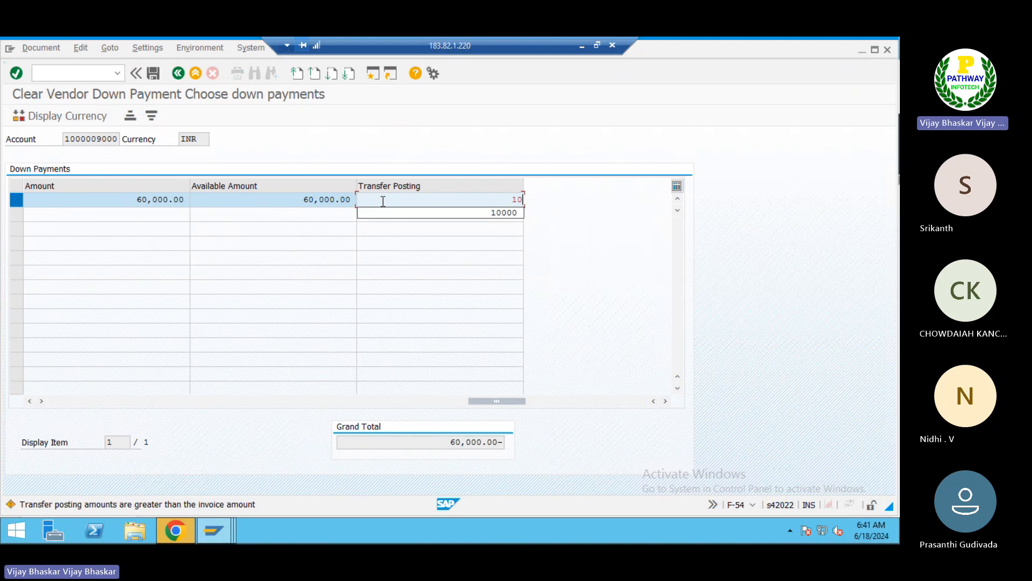
type("000")
key("Return")
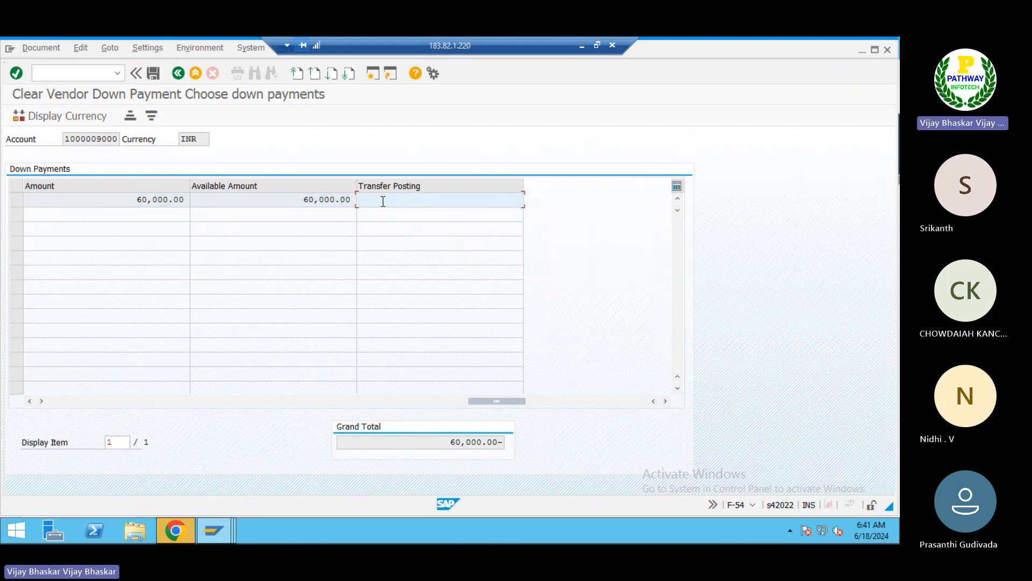
Activate the vendor advance line by its document number and try to simulate the clearing document
left_click(158, 200)
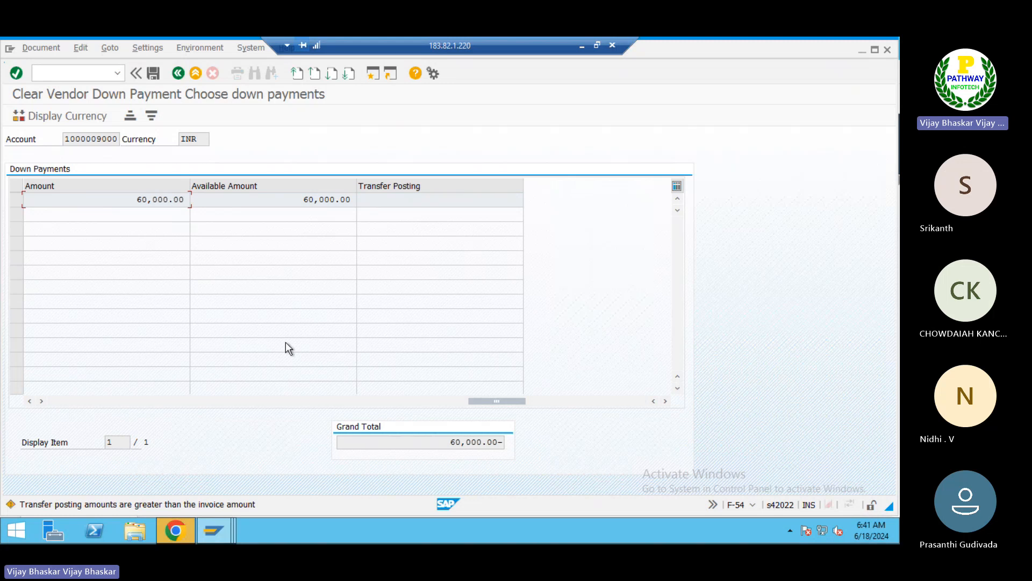
left_click(169, 401)
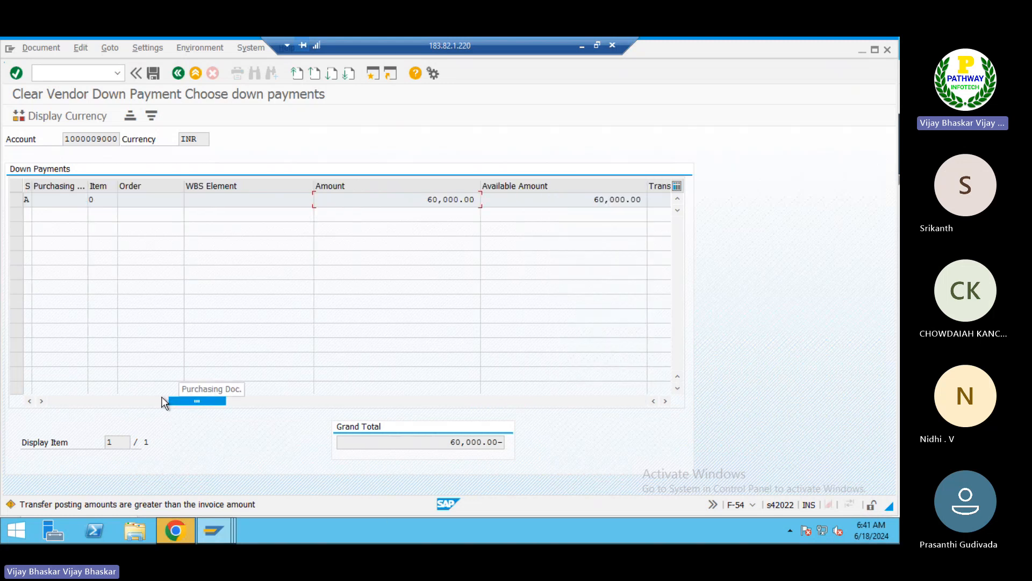
left_click(92, 401)
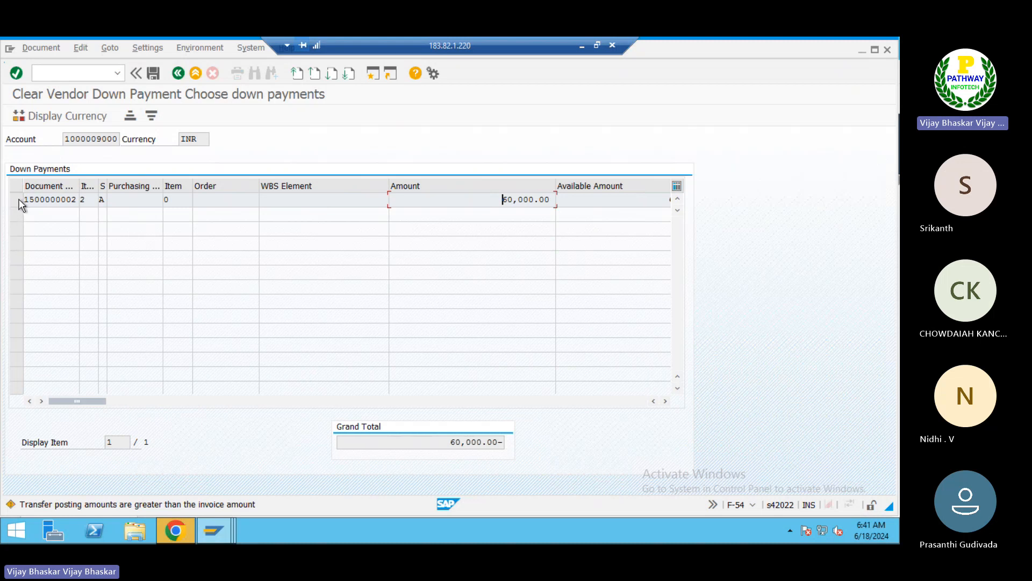
double_click(64, 200)
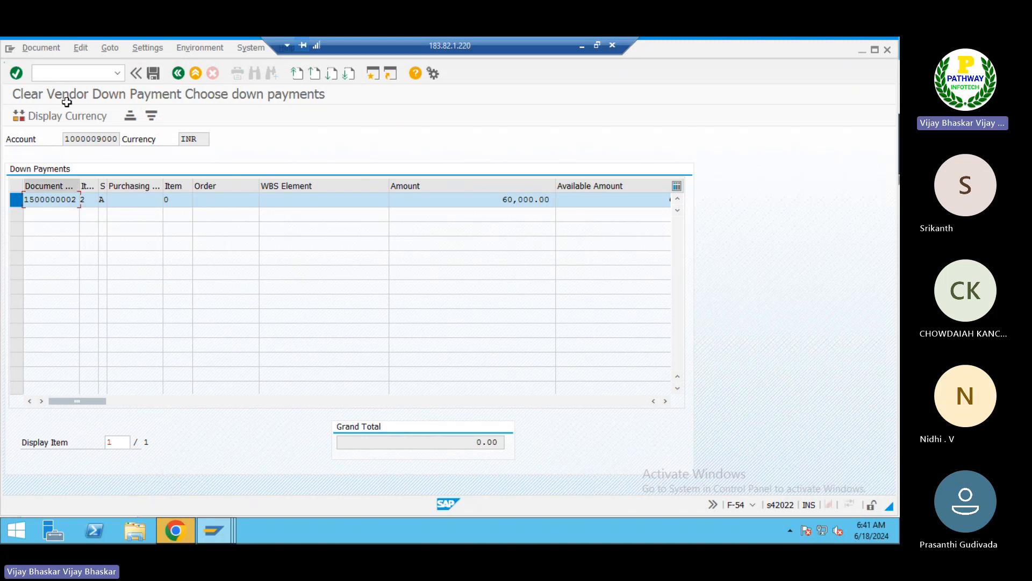
left_click(47, 50)
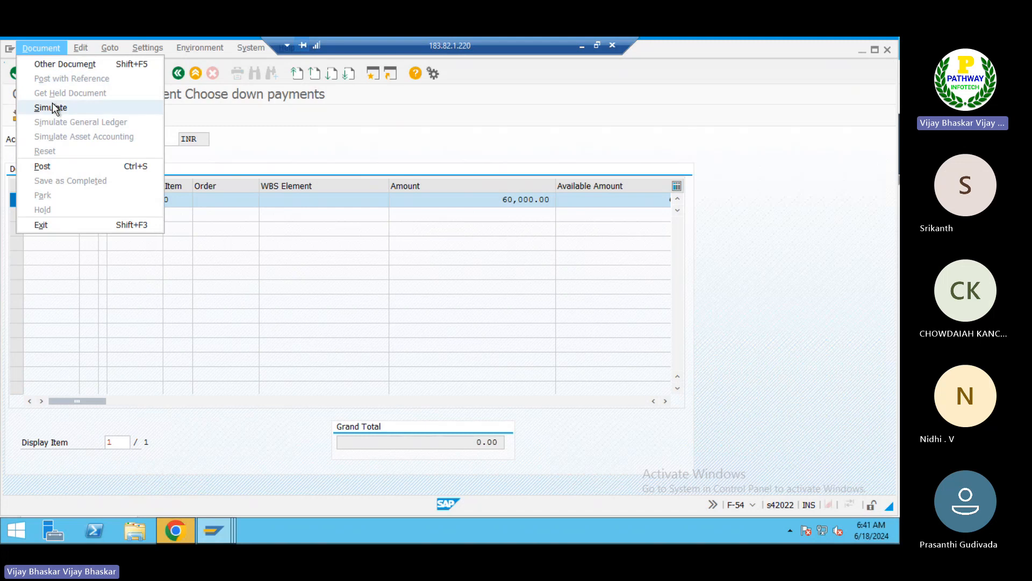
left_click(53, 102)
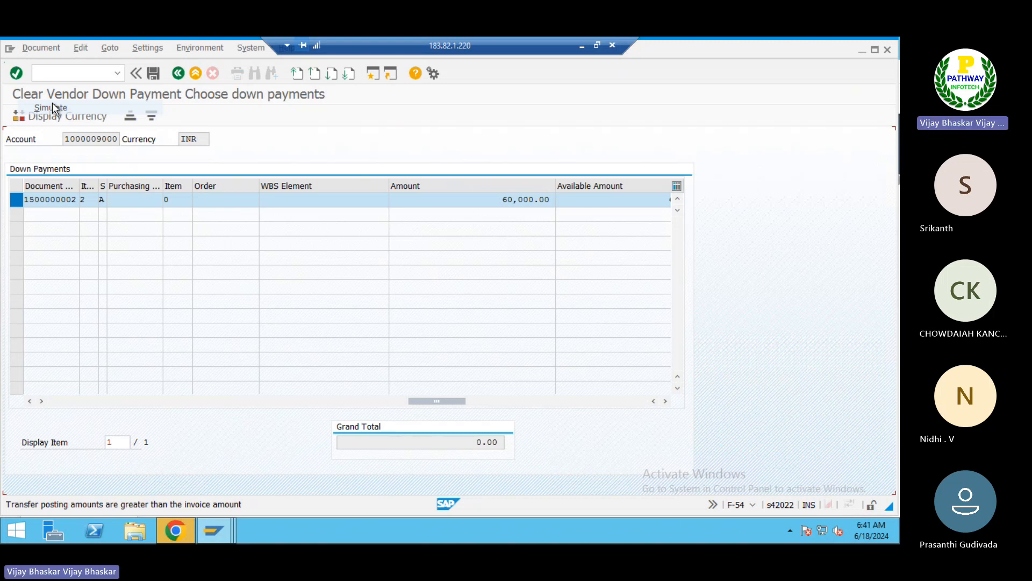
Set the vendor advance's transfer posting amount to 10000 and simulate the clearing document
left_click_drag(648, 201, 600, 201)
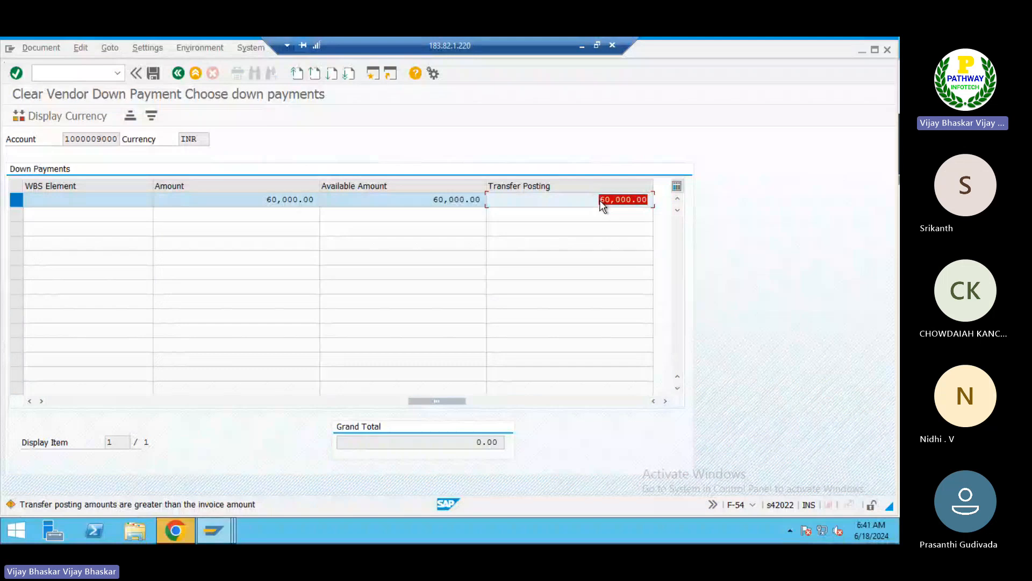
left_click(601, 200)
type("10")
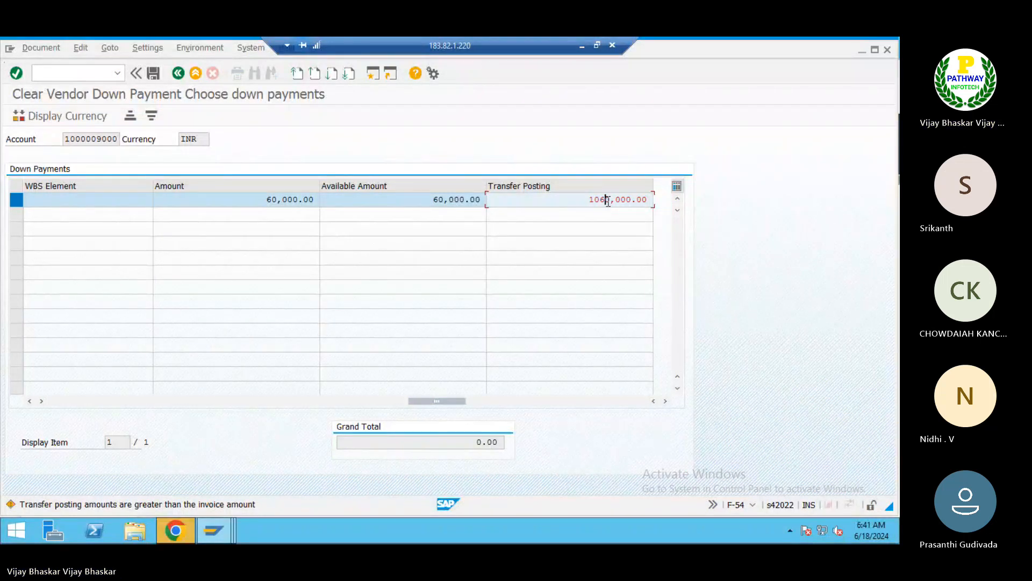
key("Delete")
key("Delete")
key("Delete")
key("Delete")
key("Delete")
key("Delete")
key("Delete")
key("Delete")
key("Delete")
type("6")
type("0000")
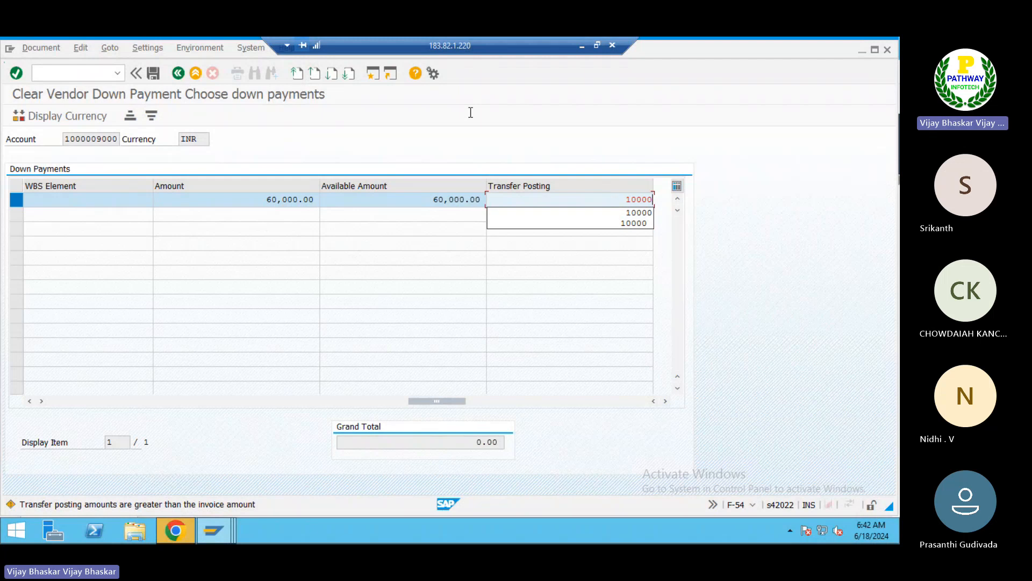
key("Escape")
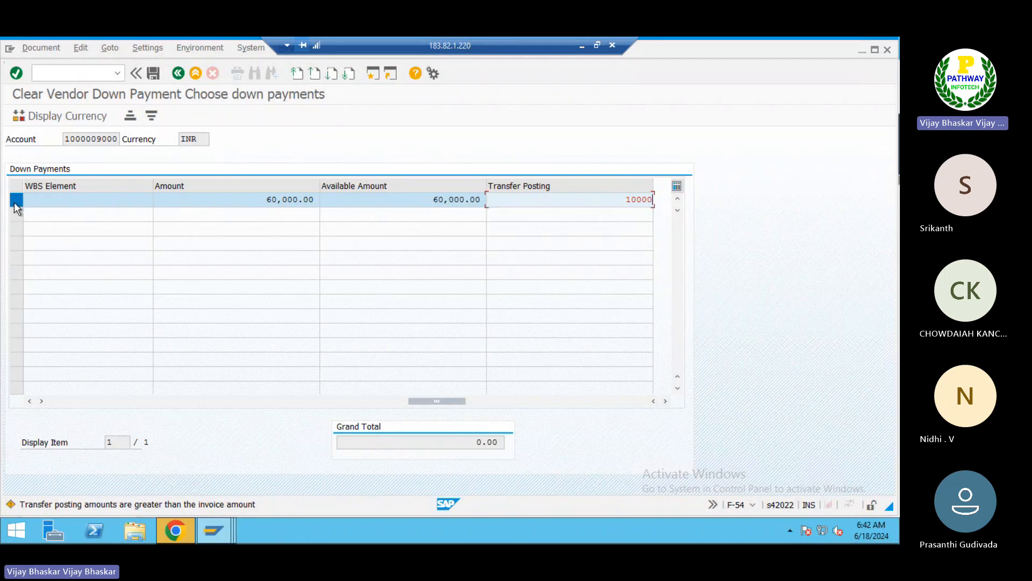
left_click(35, 49)
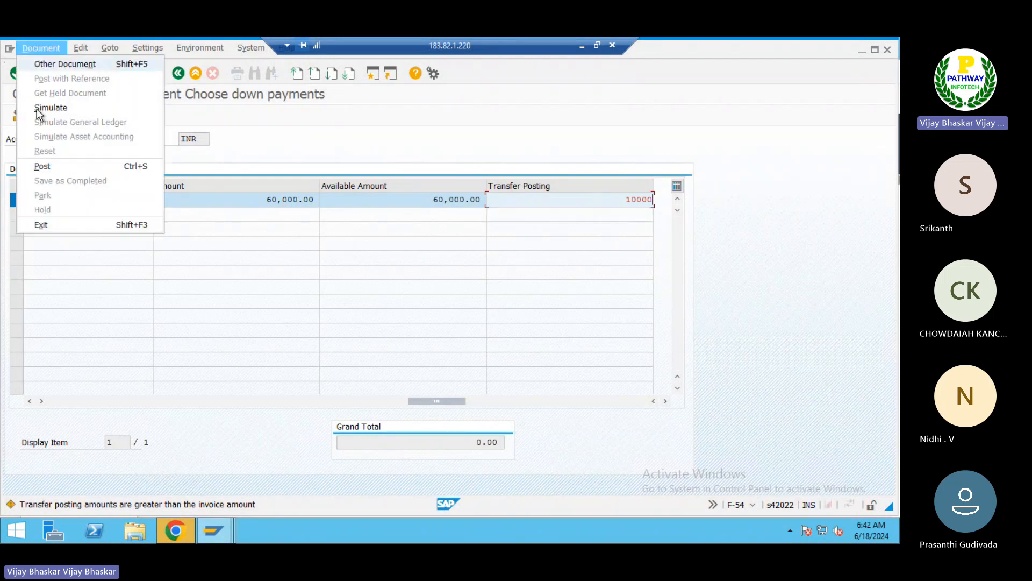
left_click(37, 109)
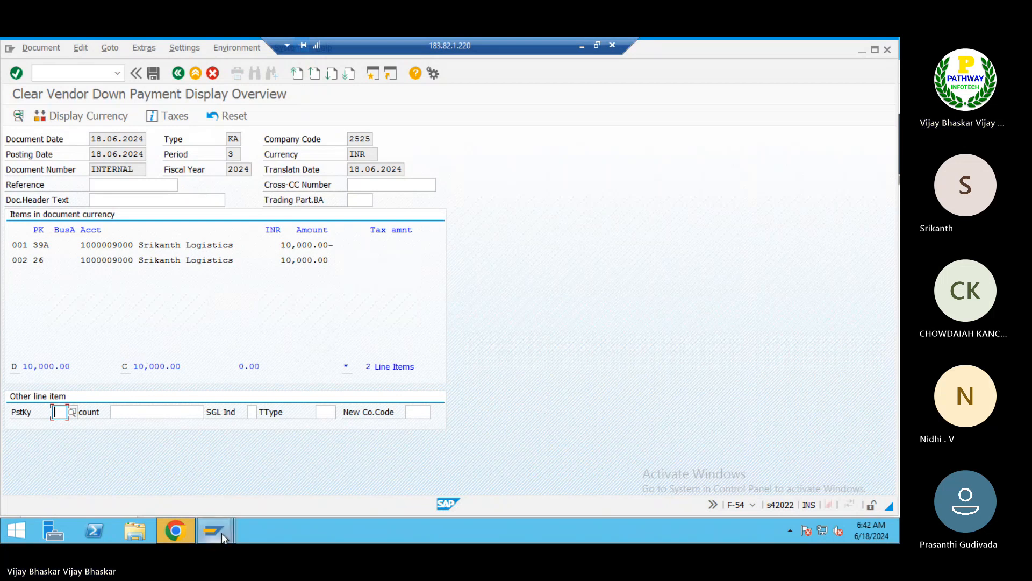
Examine the advance and first invoice entries in the vendor line item display, and return to the simulated clearing document
mouse_move(221, 534)
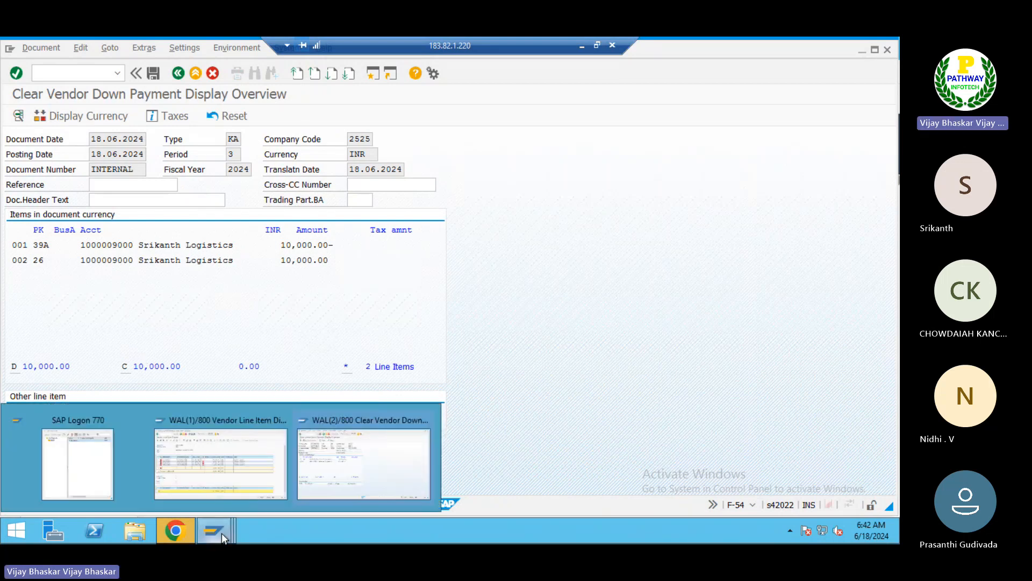
left_click(217, 466)
left_click_drag(153, 250, 208, 251)
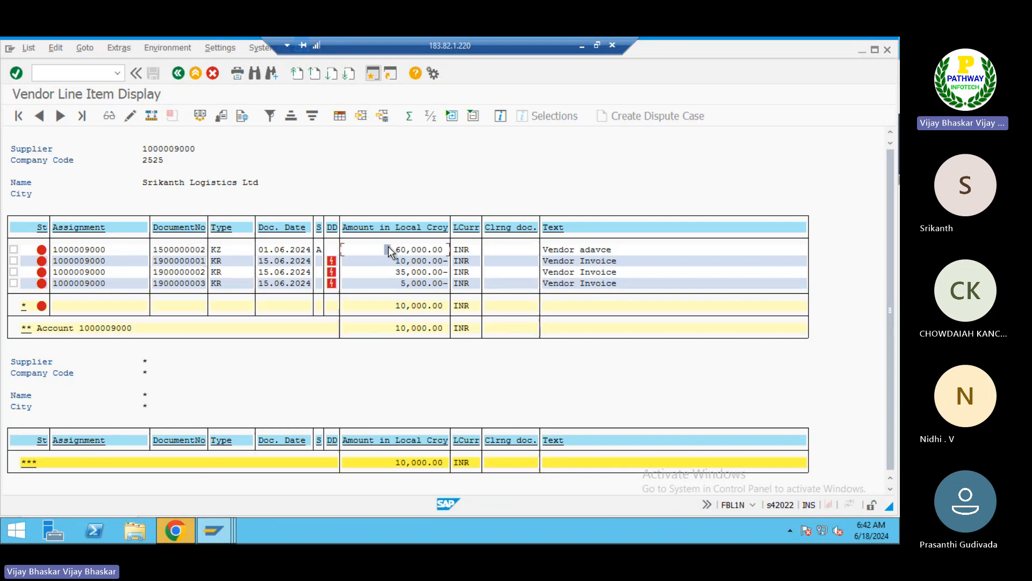
left_click_drag(390, 249, 443, 253)
mouse_move(395, 261)
left_mouse_down()
mouse_move(438, 262)
mouse_move(394, 261)
left_mouse_up()
left_click_drag(153, 261, 203, 261)
left_click_drag(397, 250, 407, 249)
key("alt+Tab")
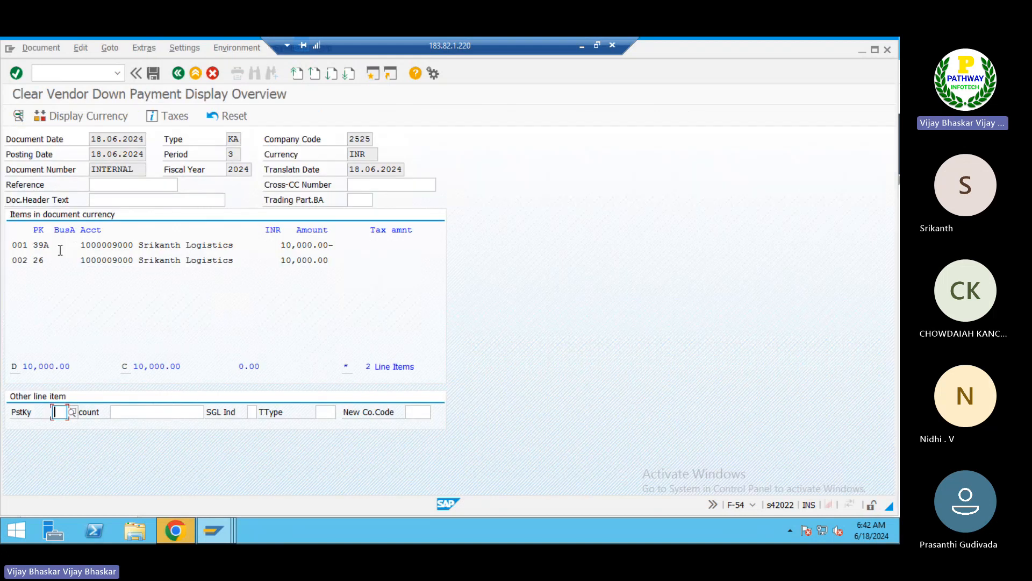
Check the accounts and posting keys of both simulated line items and post the clearing document
double_click(79, 246)
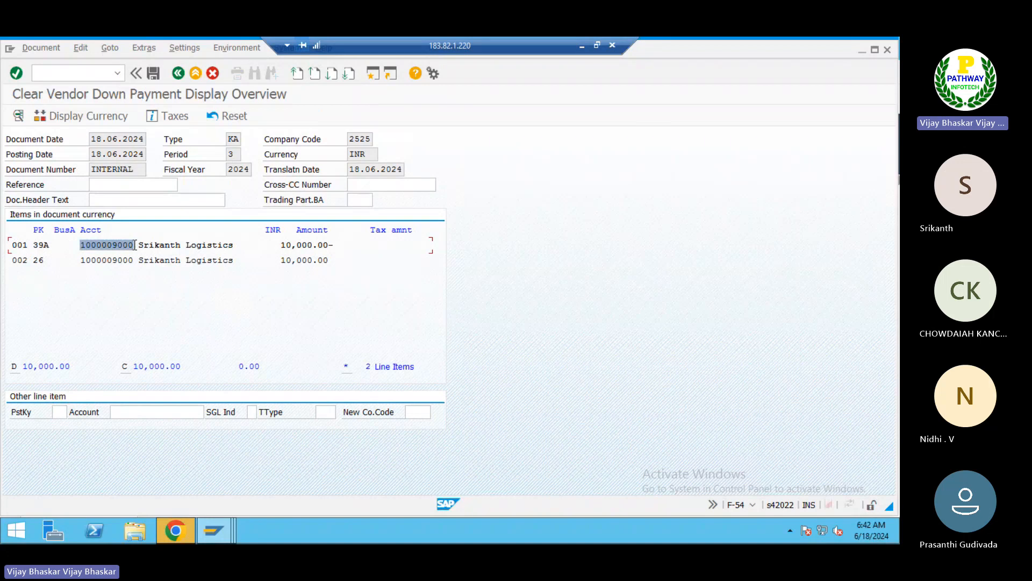
double_click(85, 259)
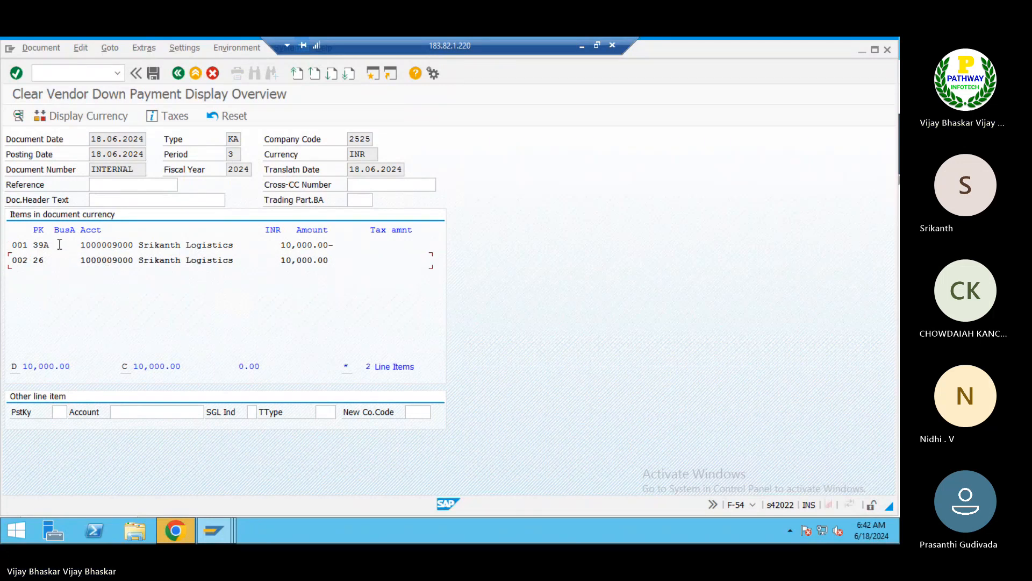
double_click(37, 245)
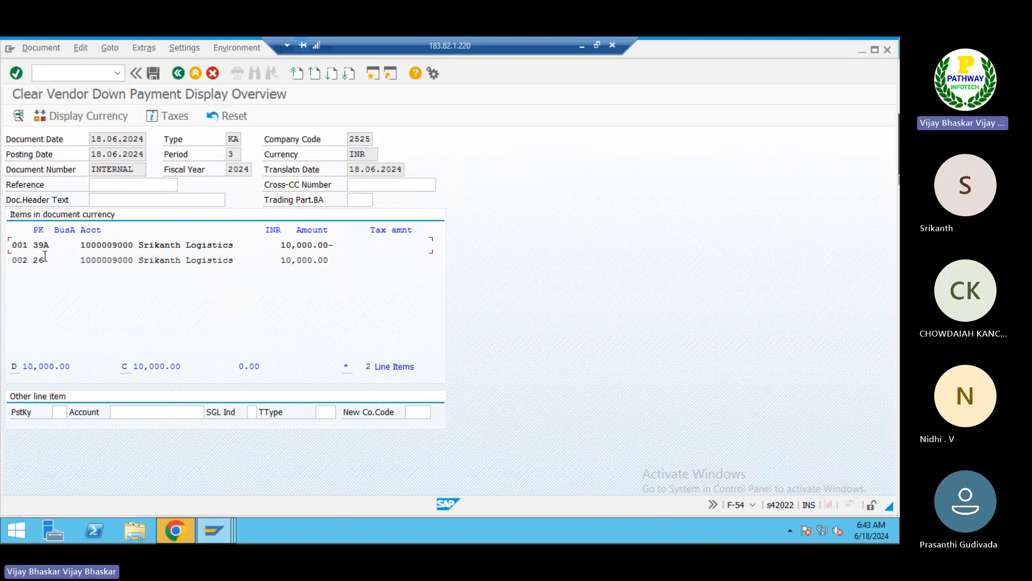
double_click(35, 259)
left_click(35, 257)
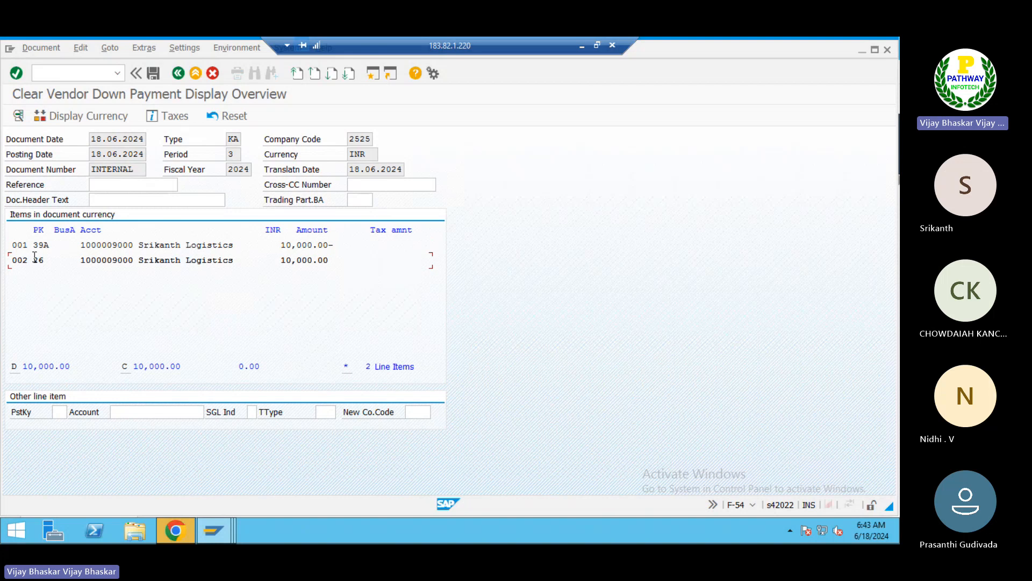
left_click(153, 72)
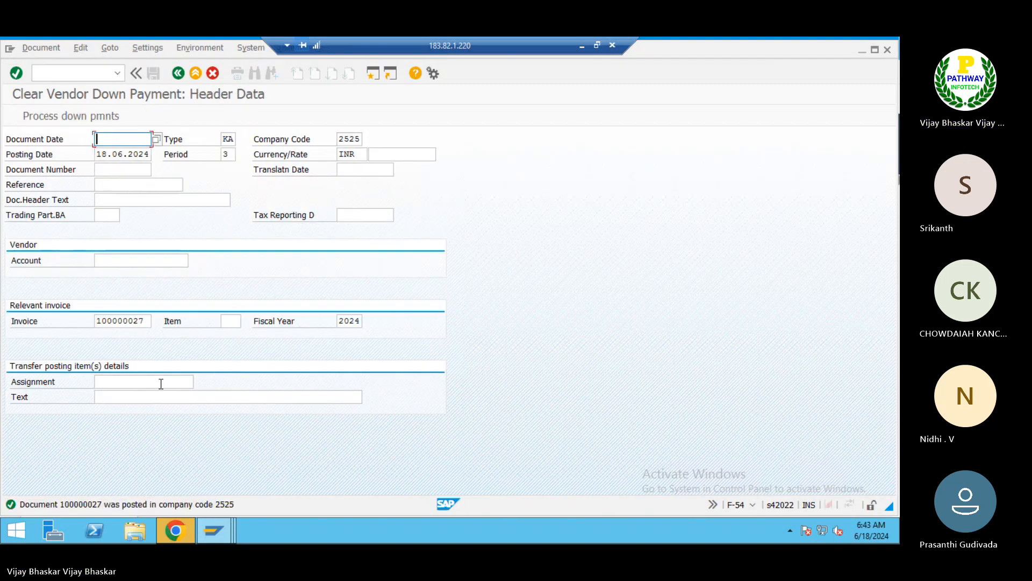
Copy the posted document number from the message details and paste it into cell E346 of the AP sheet in Excel
double_click(88, 505)
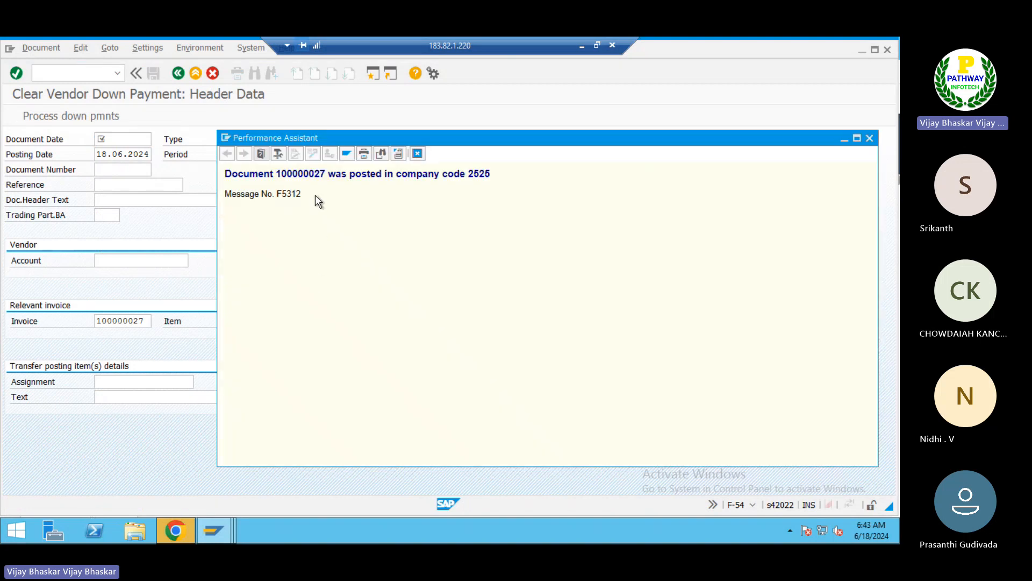
double_click(305, 173)
key("ctrl+c")
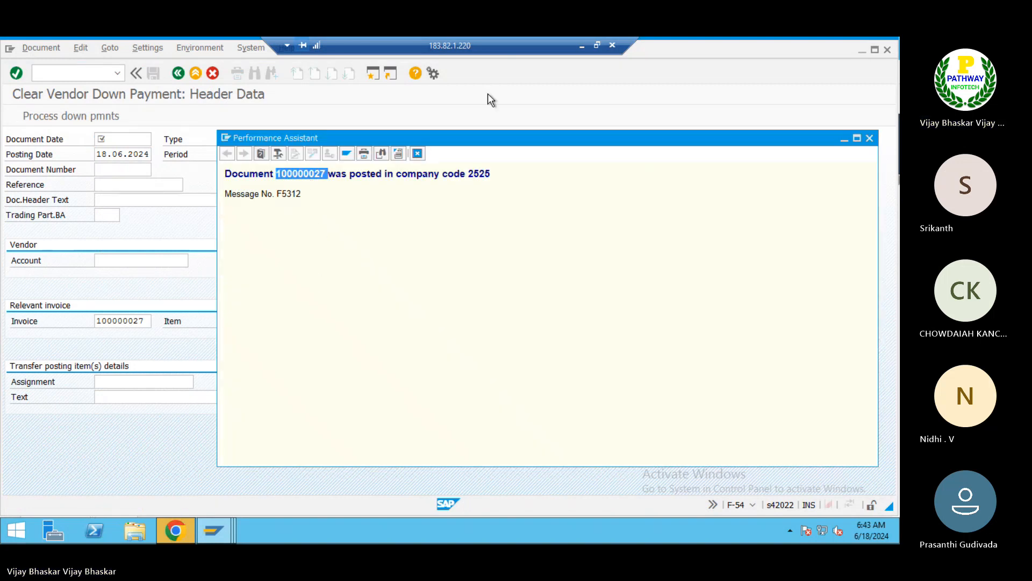
left_click(583, 45)
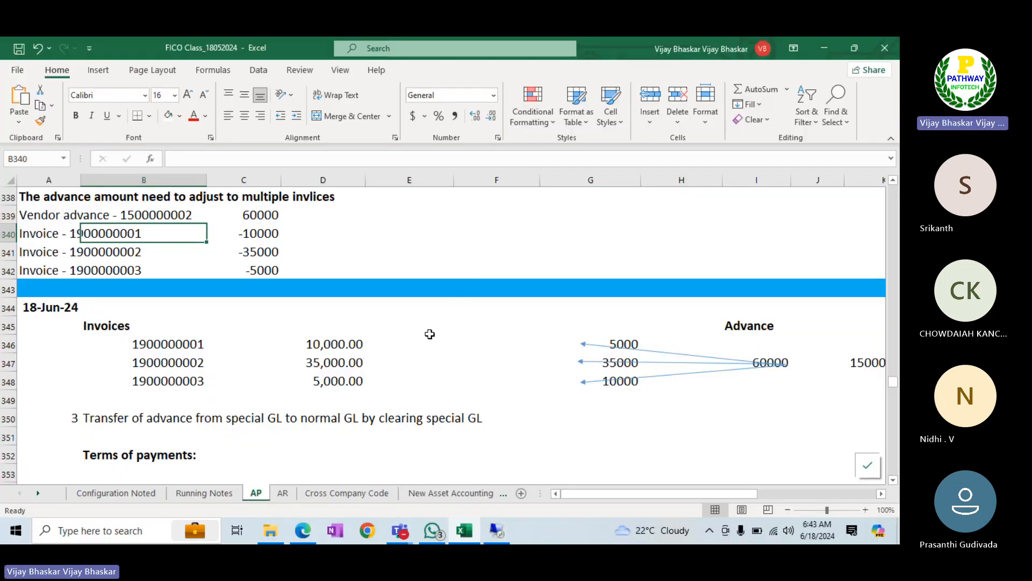
left_click(449, 343)
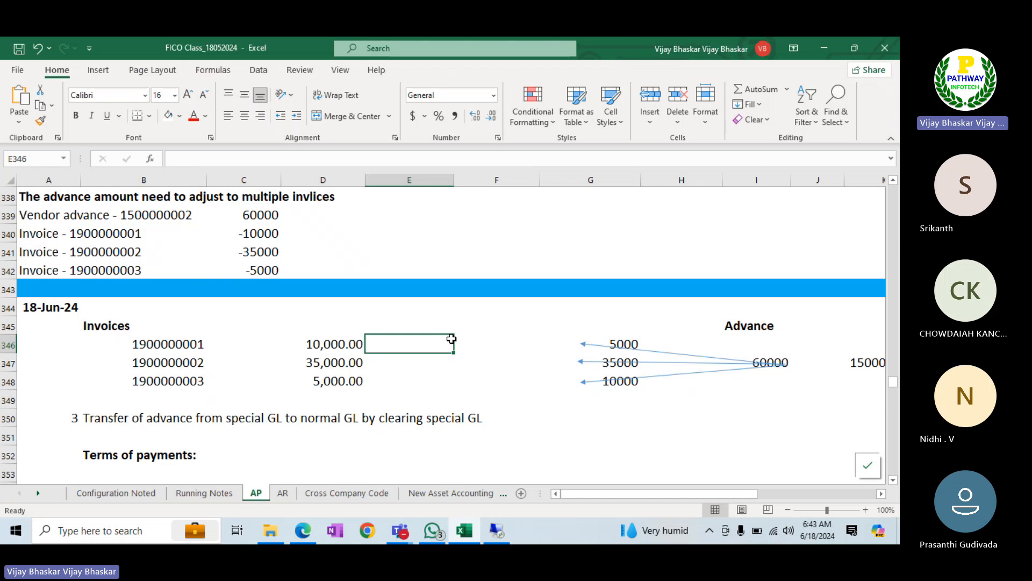
key("ctrl+v")
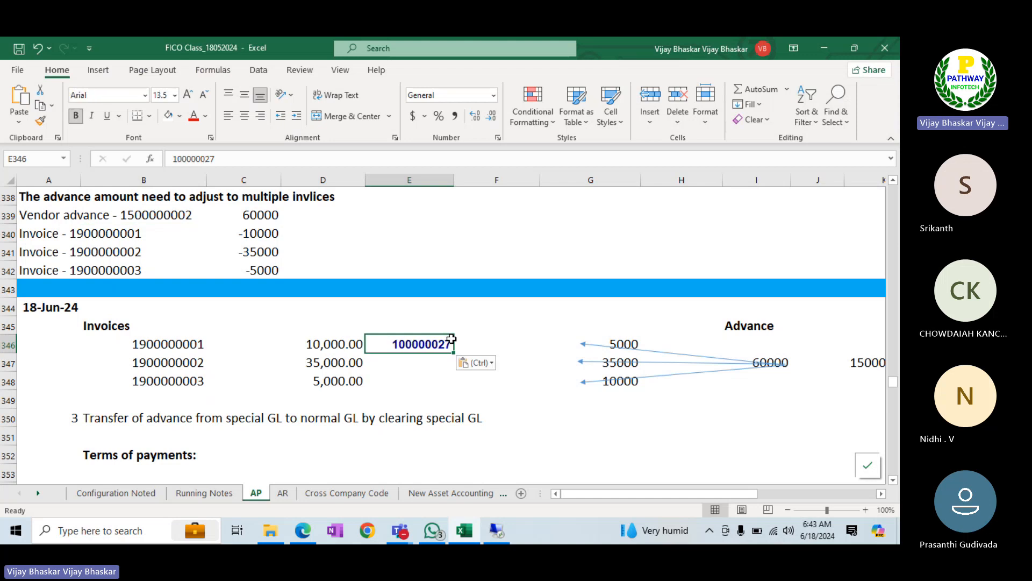
Add the heading "Adjusted with D. Number" in cell E345 and save the workbook
left_click(416, 319)
type("Ad")
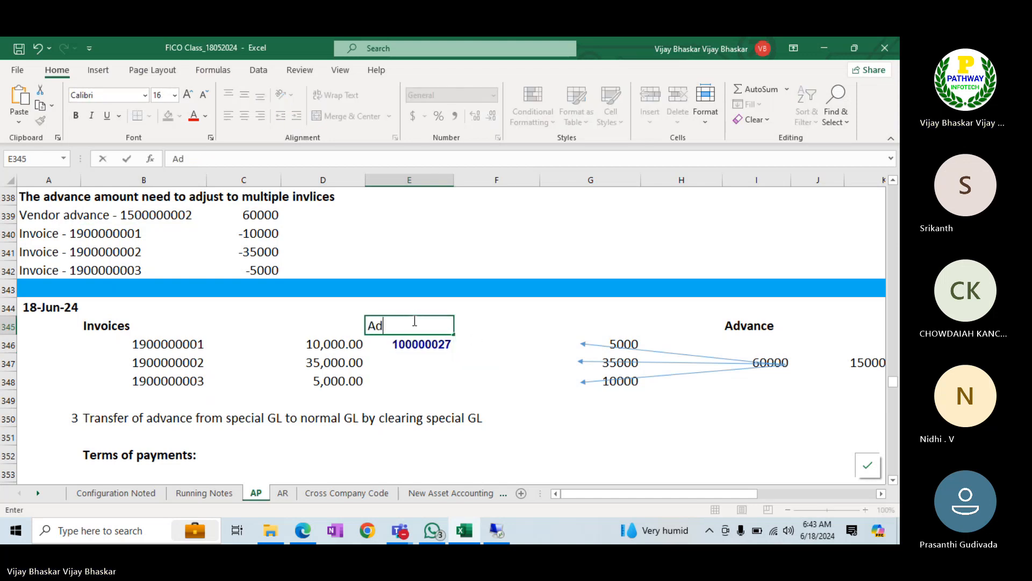
type("justed wih")
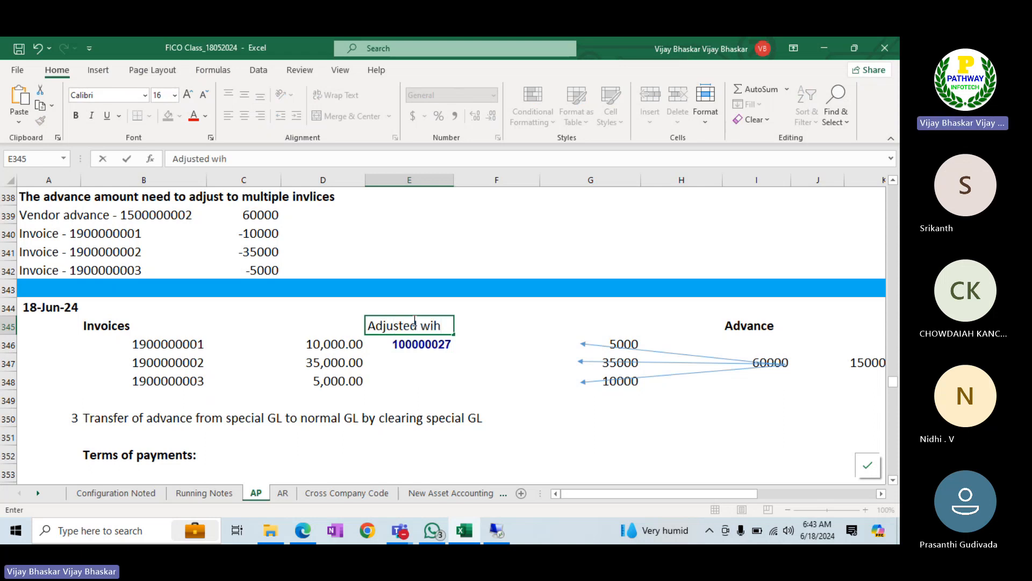
key("BackSpace")
type("th D.")
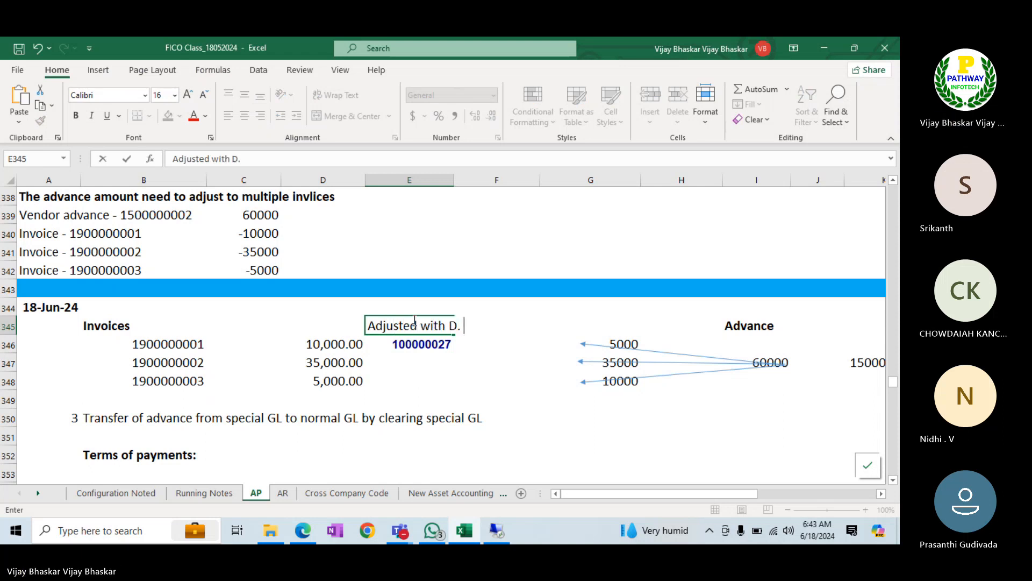
type(" Number")
key("Return")
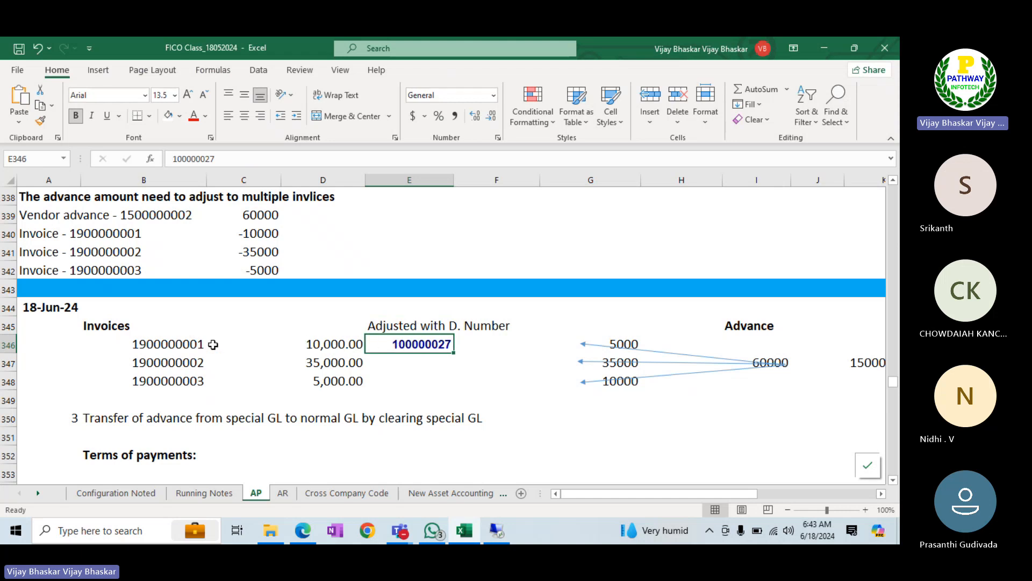
key("ctrl+s")
Switch back to SAP, refresh the vendor line item list, and examine its total and the new special GL entry's document number
key("alt+Tab")
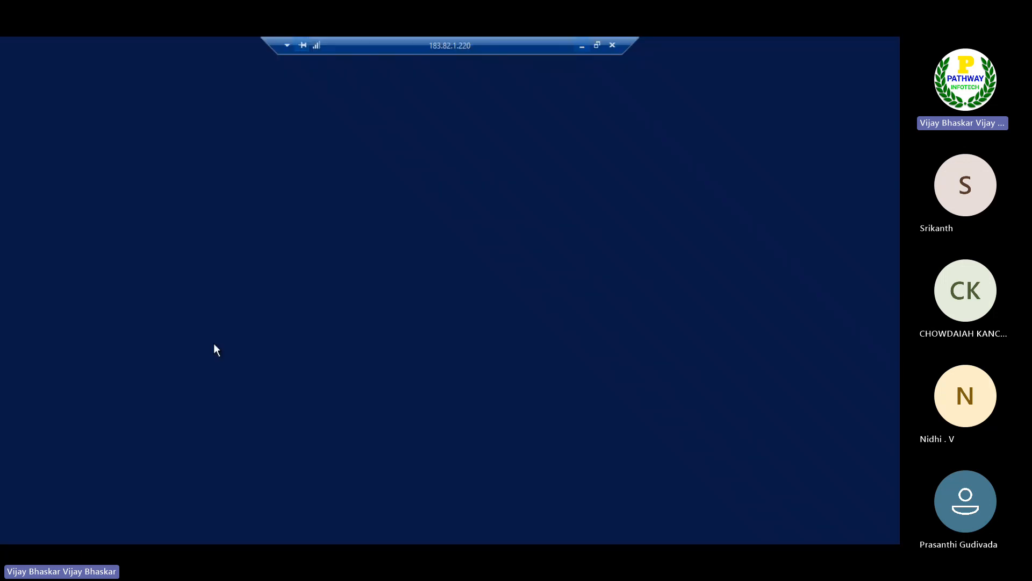
key("alt+Tab")
key("Tab")
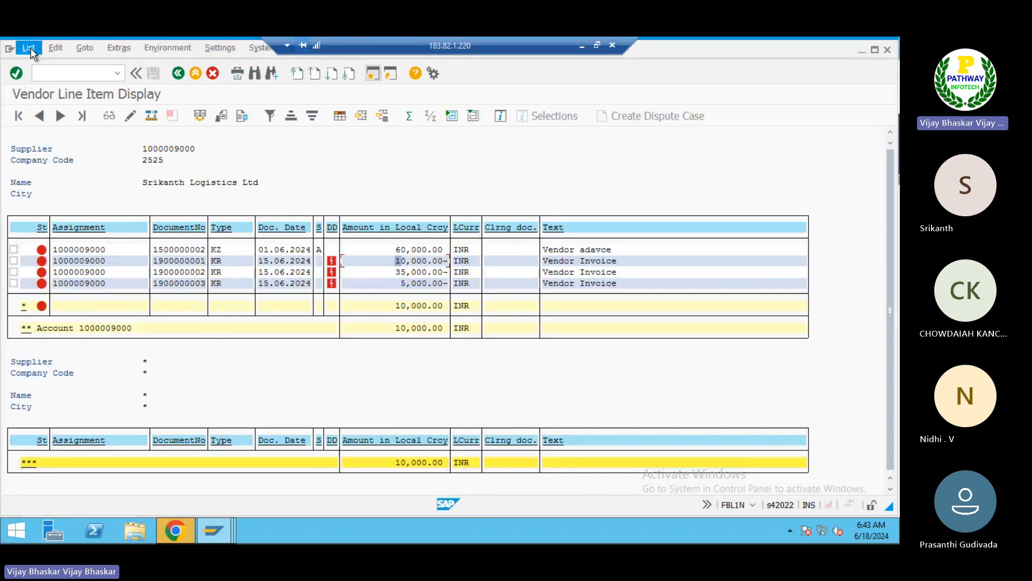
left_click(31, 47)
left_click(40, 74)
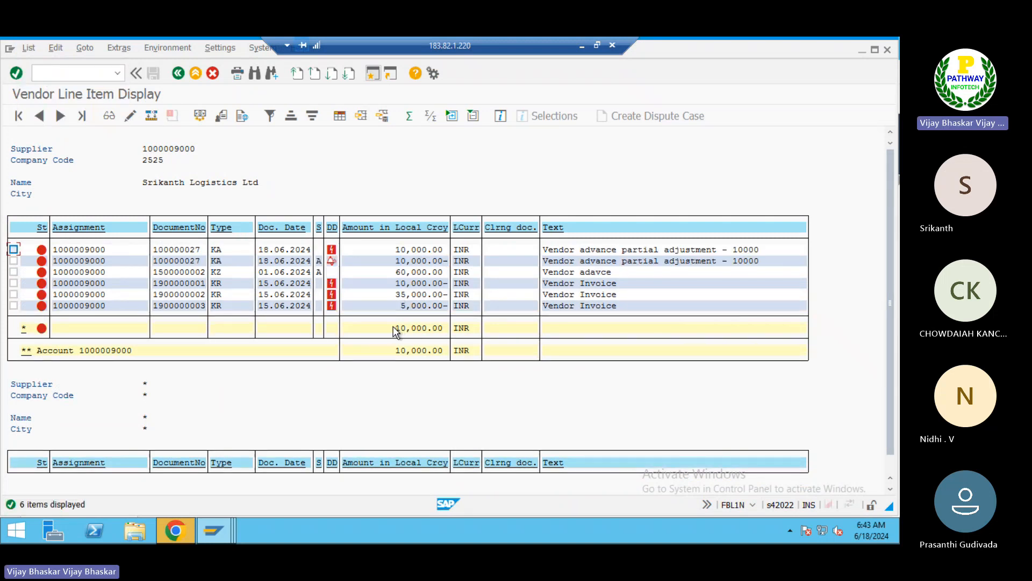
left_click_drag(394, 328, 443, 330)
left_click_drag(154, 261, 199, 265)
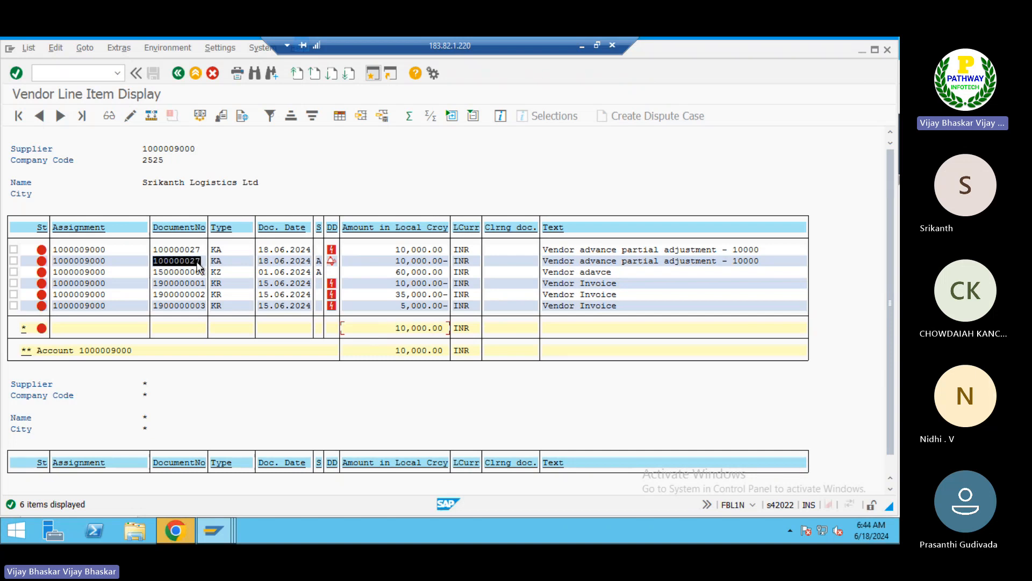
key("ctrl+c")
Open the 60,000 vendor advance, view its document's data entry view, and return to the line item list
double_click(403, 272)
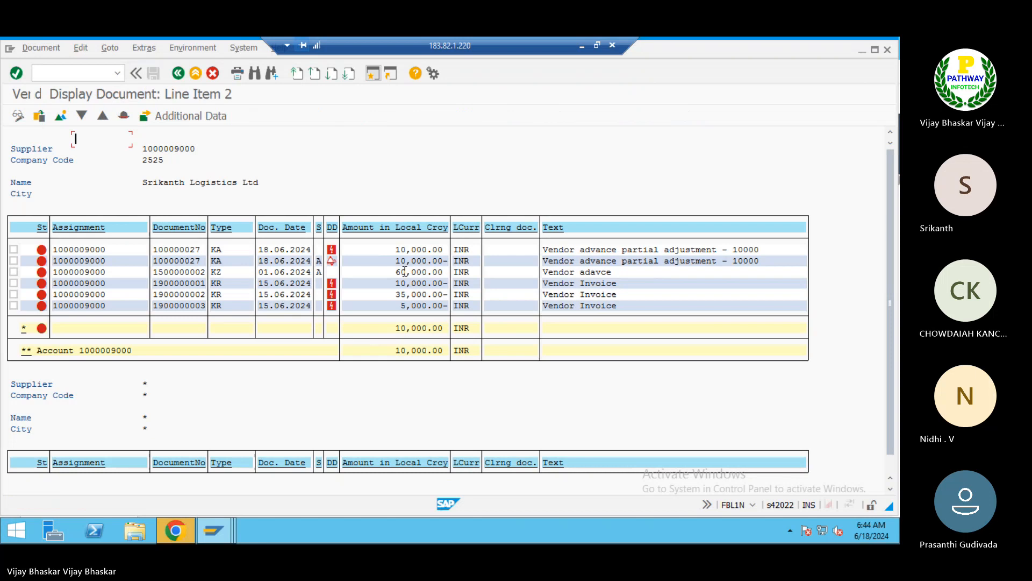
left_click(59, 118)
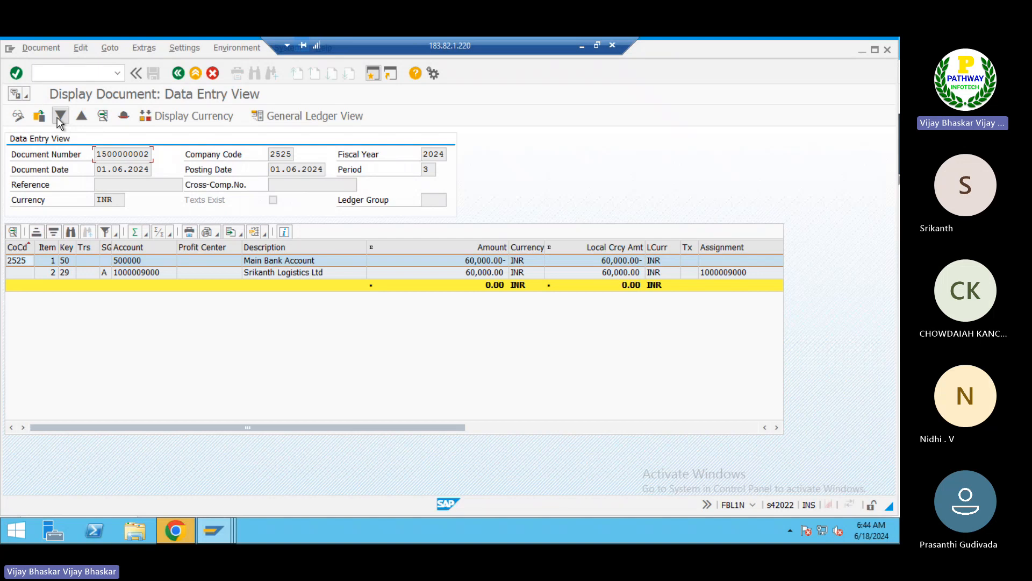
left_click(179, 74)
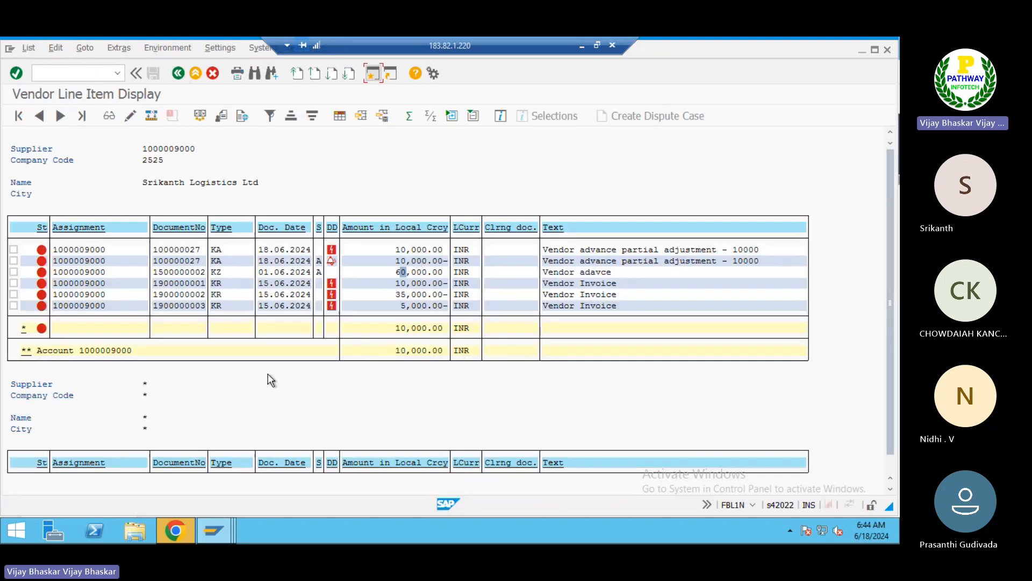
Close the posting message details, return to the vendor down payment clearing header, and enter 18.06.2024 as the document date
key("alt+Tab")
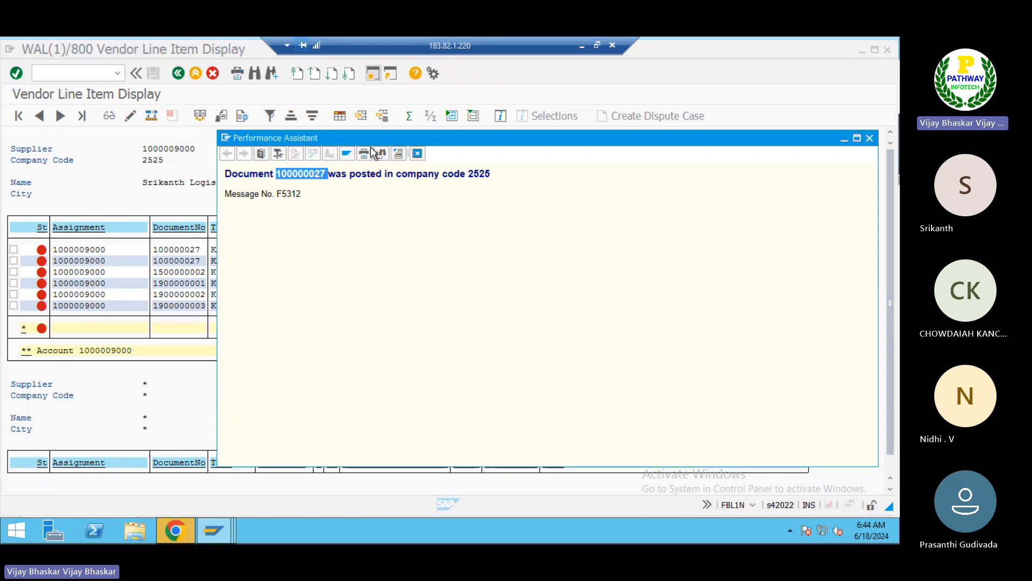
left_click(417, 155)
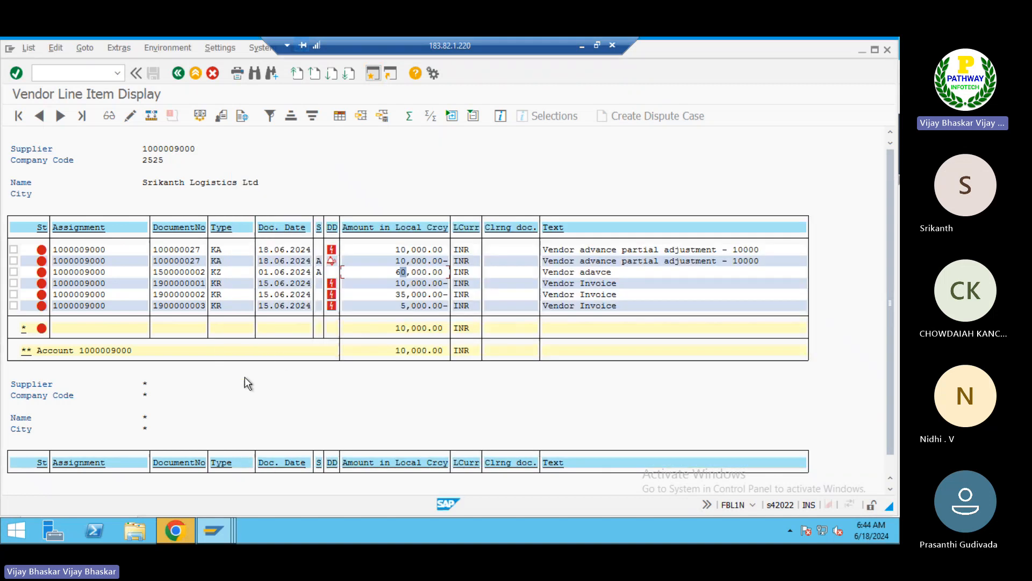
key("alt+Tab")
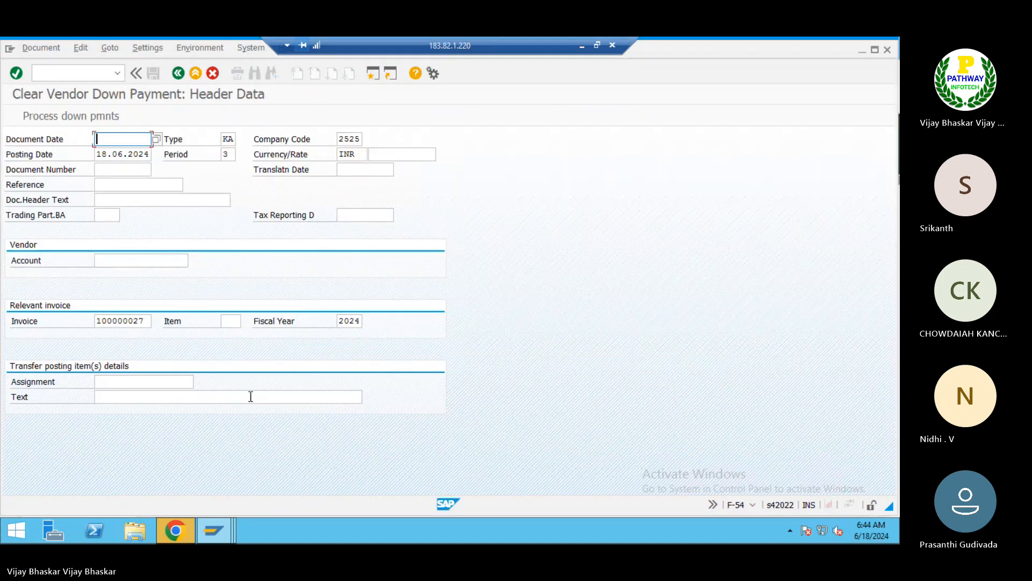
type("18062024")
left_click(111, 152)
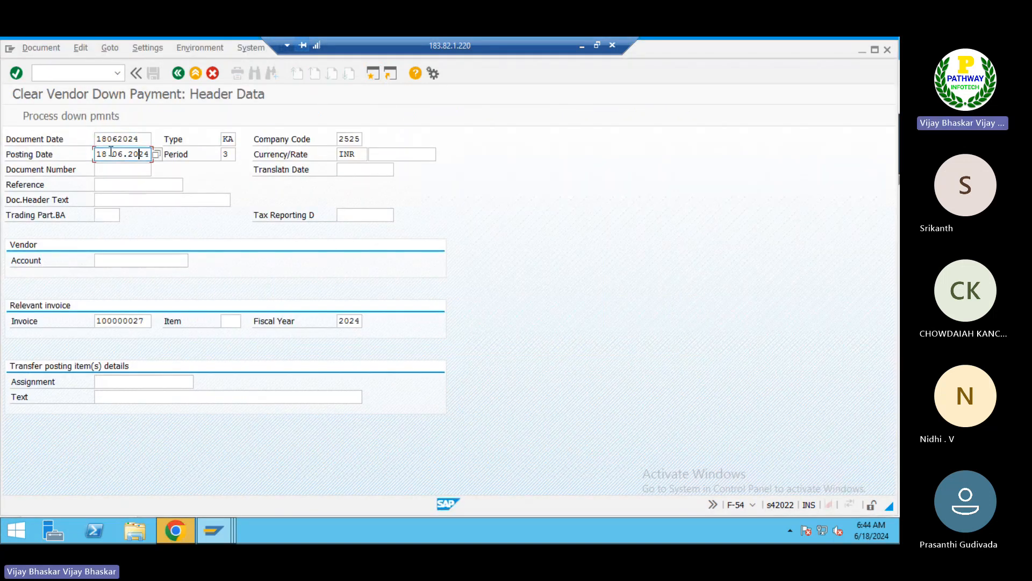
key("Down")
key("Down")
key("Down")
key("Down")
key("Down")
key("Down")
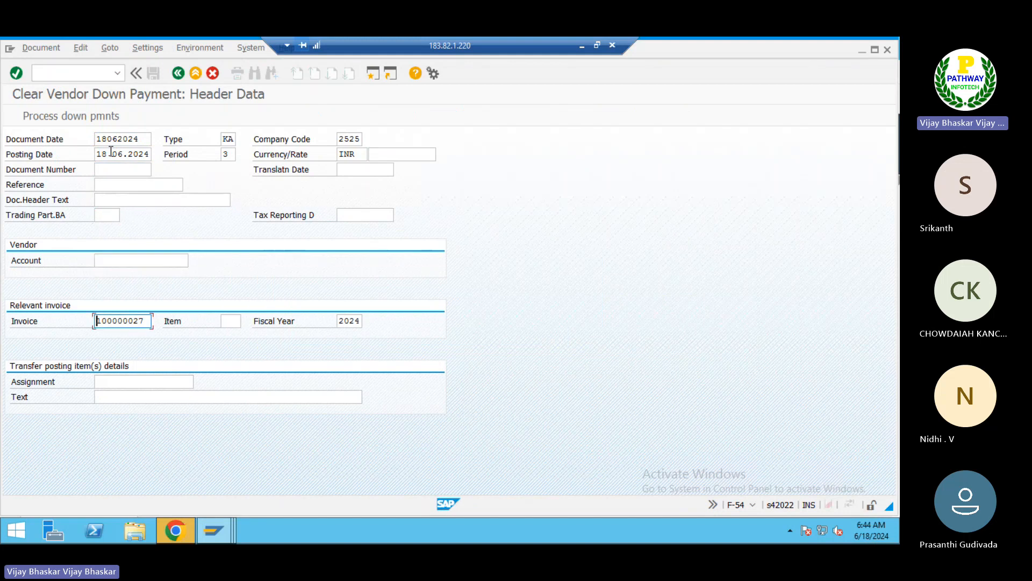
key("alt+Tab")
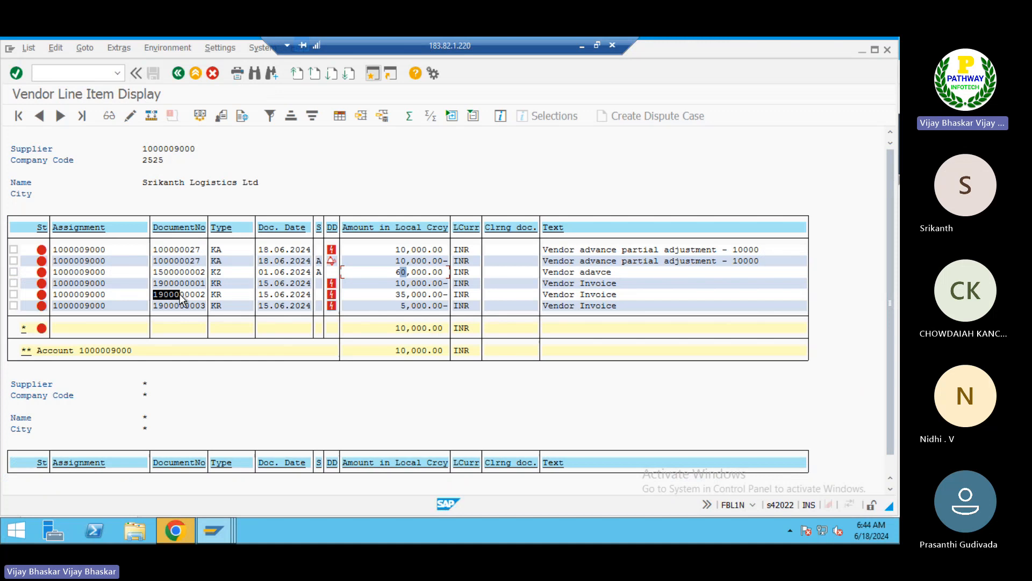
left_click_drag(190, 294, 203, 293)
key("alt+Tab")
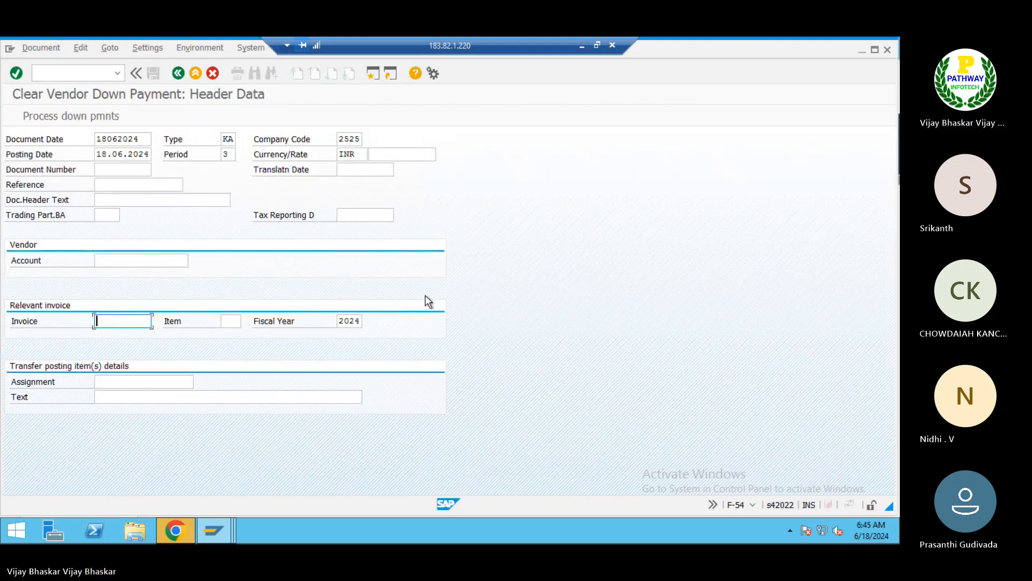
key("ctrl+v")
Set the transfer posting text to "Vendor advance partial adjustment - 35000" and process the down payments
left_click(107, 394)
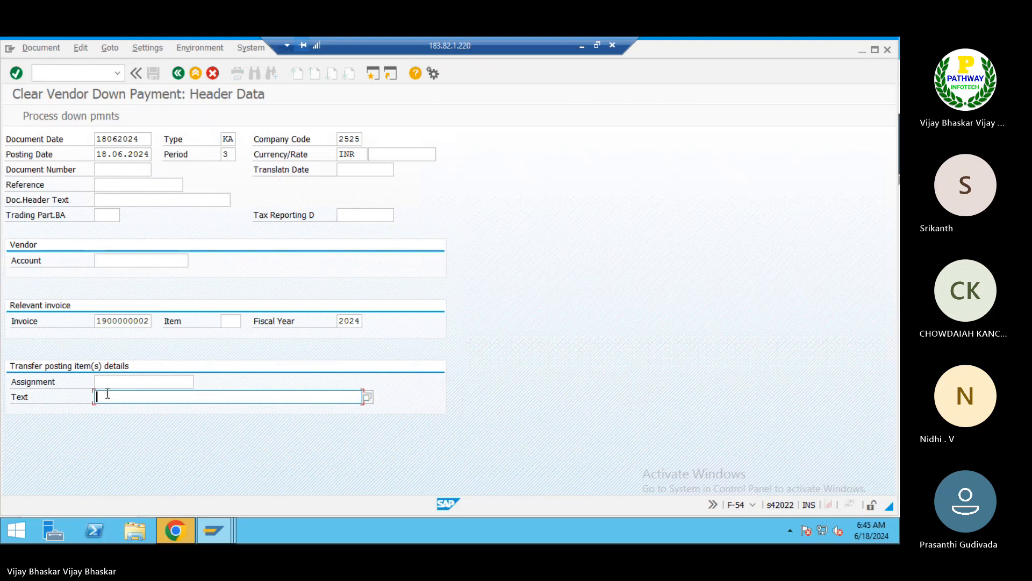
key("Down")
key("Return")
key("BackSpace")
key("BackSpace")
key("BackSpace")
key("BackSpace")
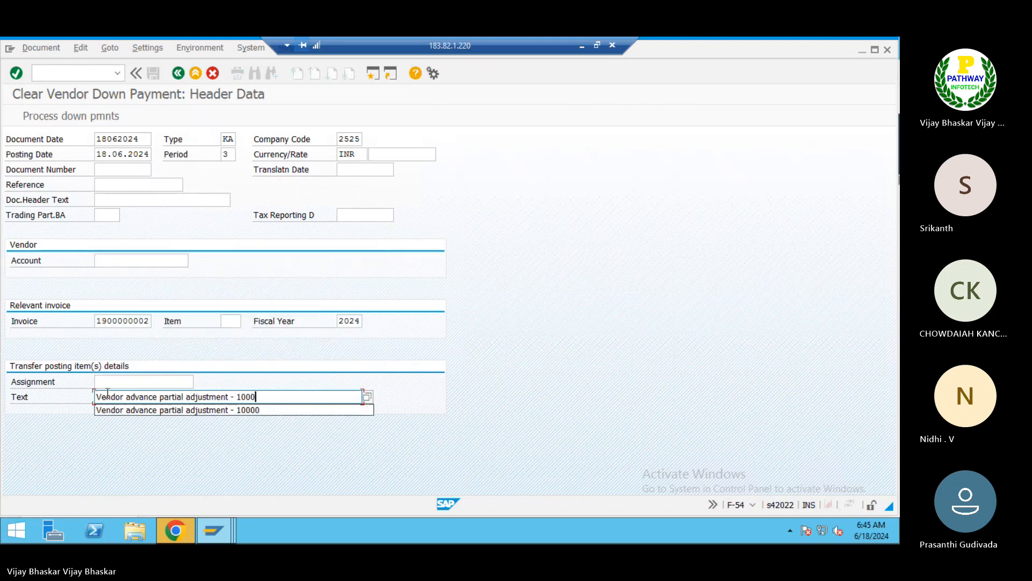
key("BackSpace")
type("35000")
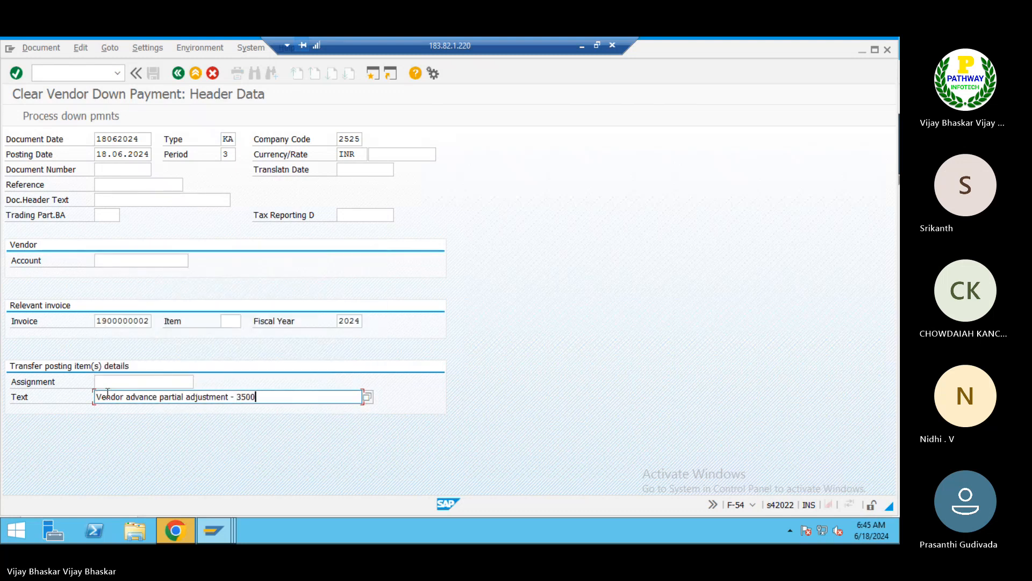
left_click(53, 114)
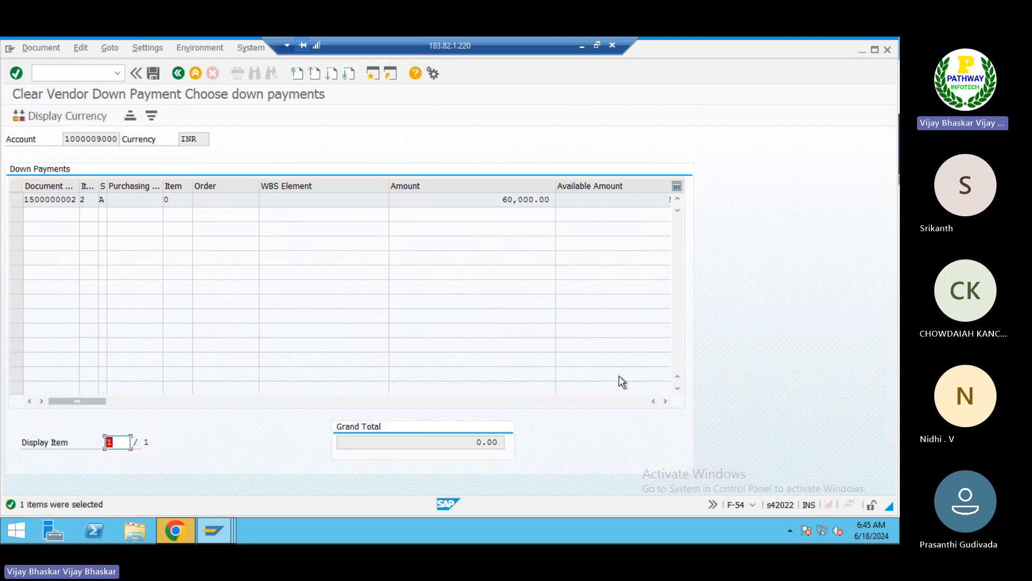
Examine the original amount and the available amount of the listed vendor down payment
left_click(665, 402)
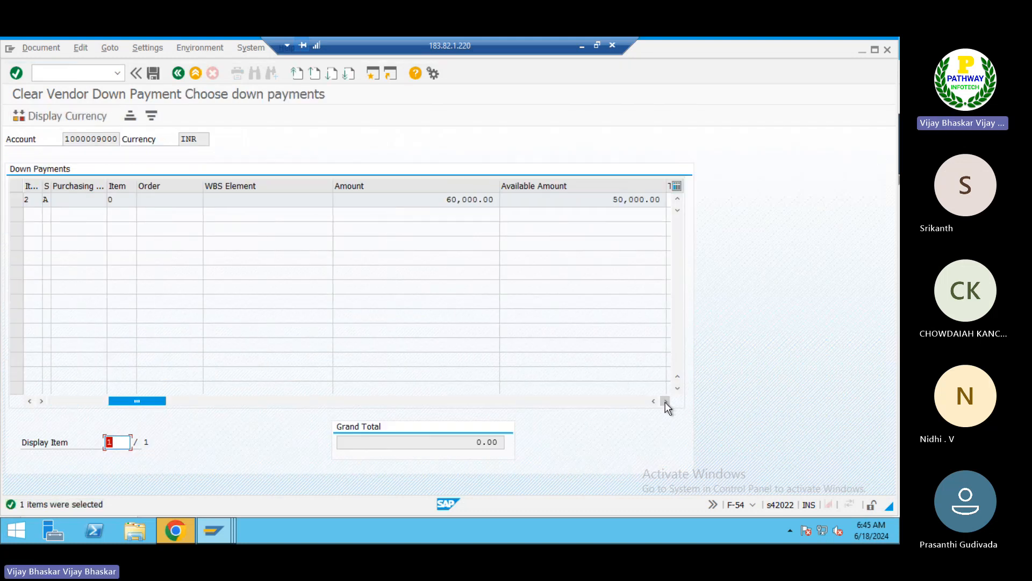
left_click(666, 401)
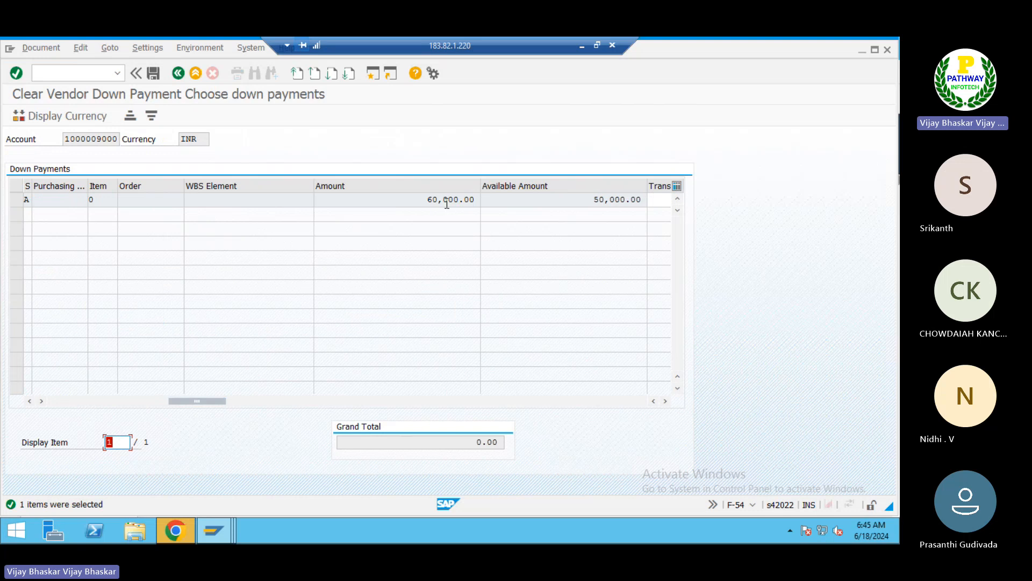
left_click_drag(427, 200, 465, 200)
left_click(466, 200)
left_click_drag(592, 200, 627, 199)
left_click(627, 200)
Check the first invoice and its adjustment amount in the vendor line item list, and return to the down payment selection
key("alt+Tab")
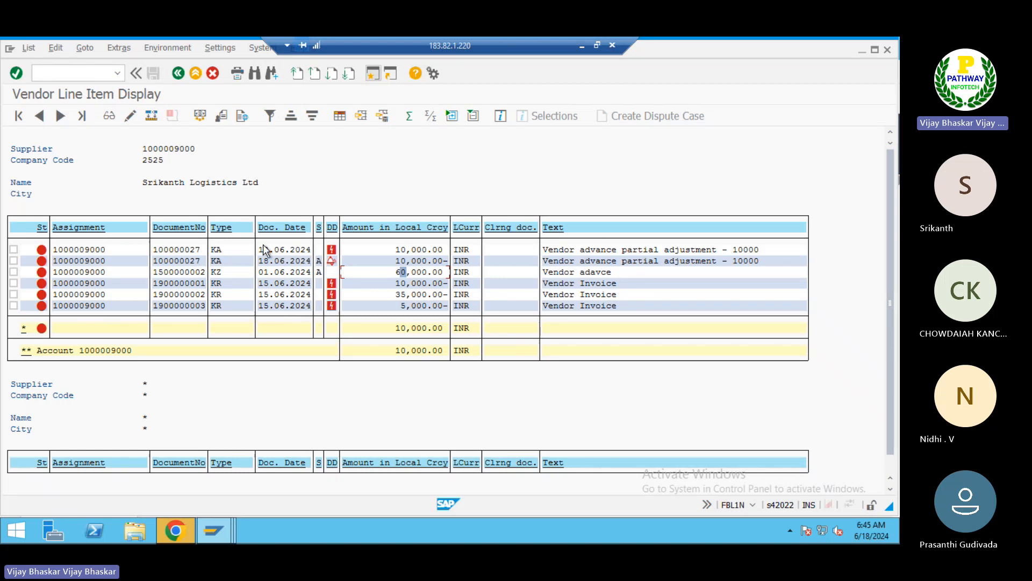
left_click(156, 284)
left_click_drag(168, 284, 204, 285)
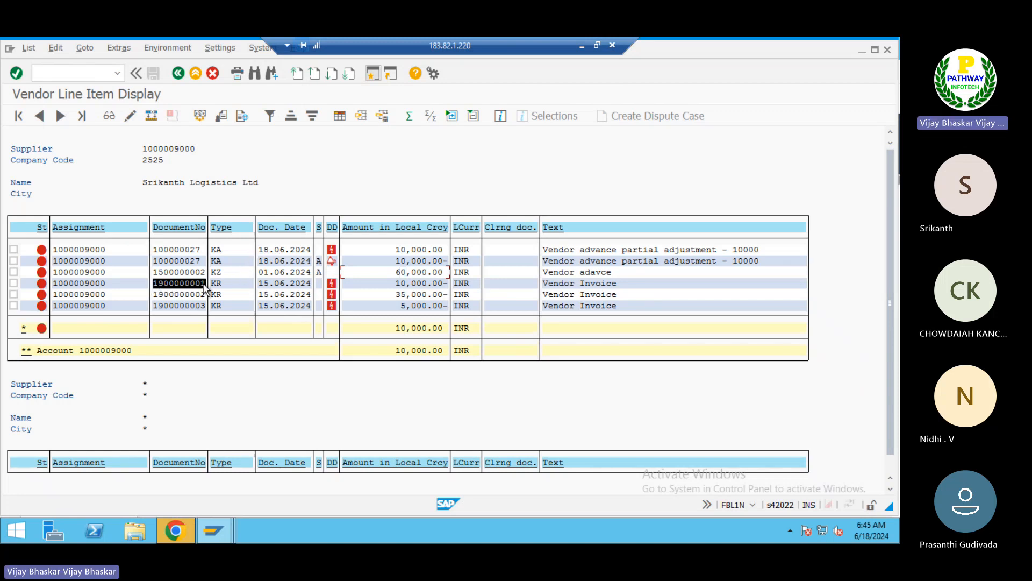
left_click_drag(394, 249, 438, 254)
left_click(437, 253)
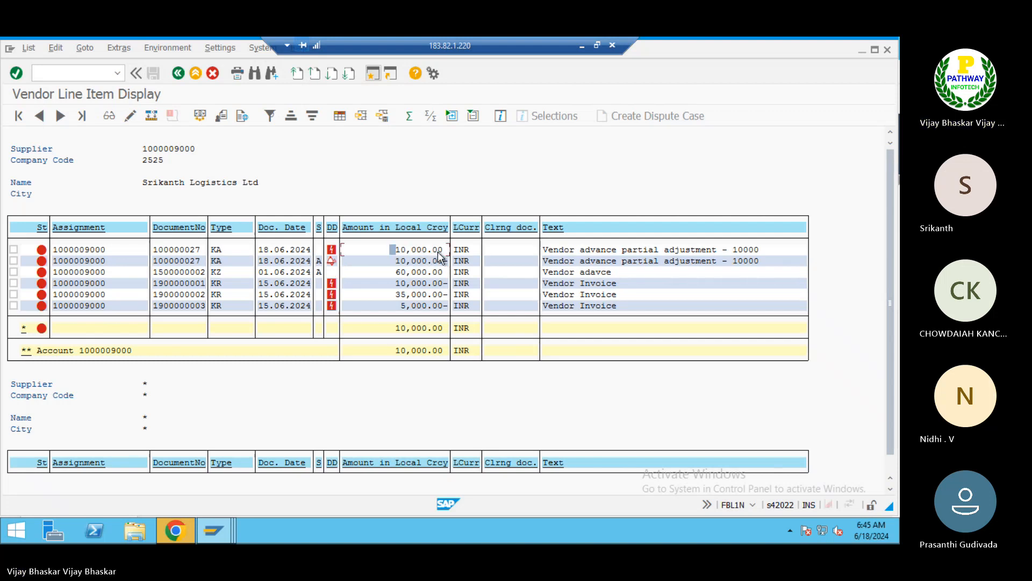
key("alt+Tab")
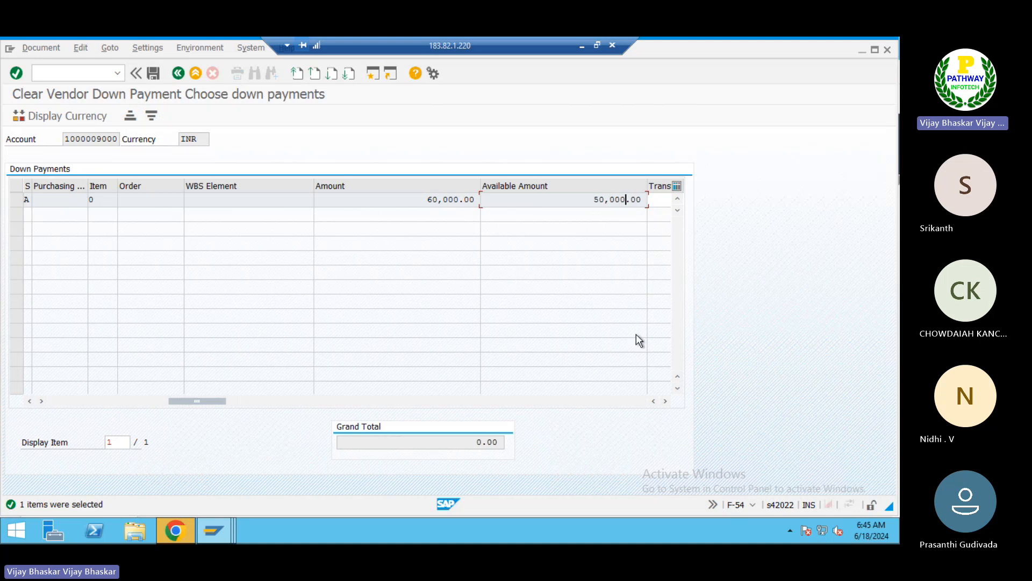
Select the vendor down payment line and set its transfer posting amount to 35000
left_click(18, 202)
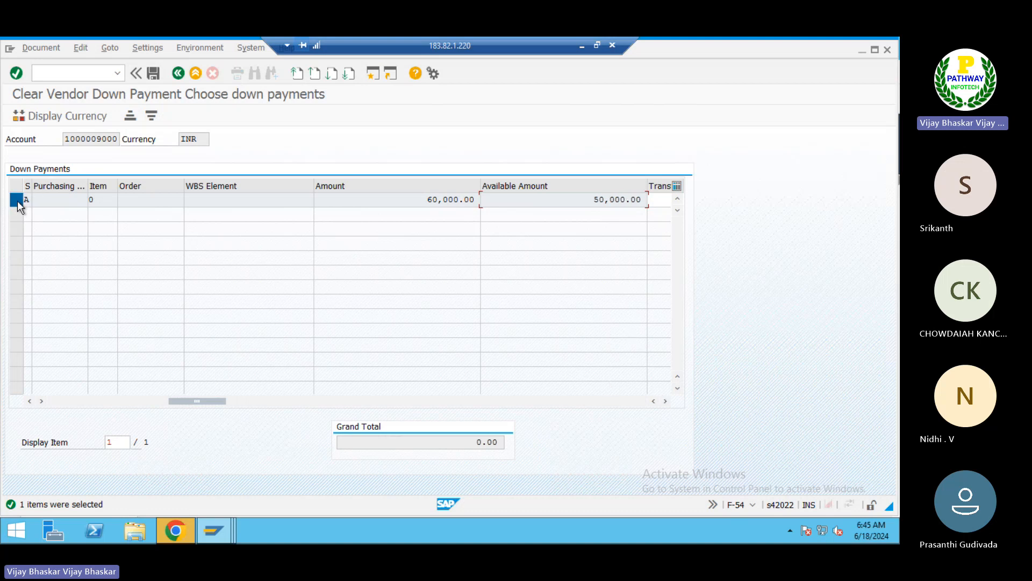
left_click(666, 401)
left_click(666, 401)
left_click(665, 401)
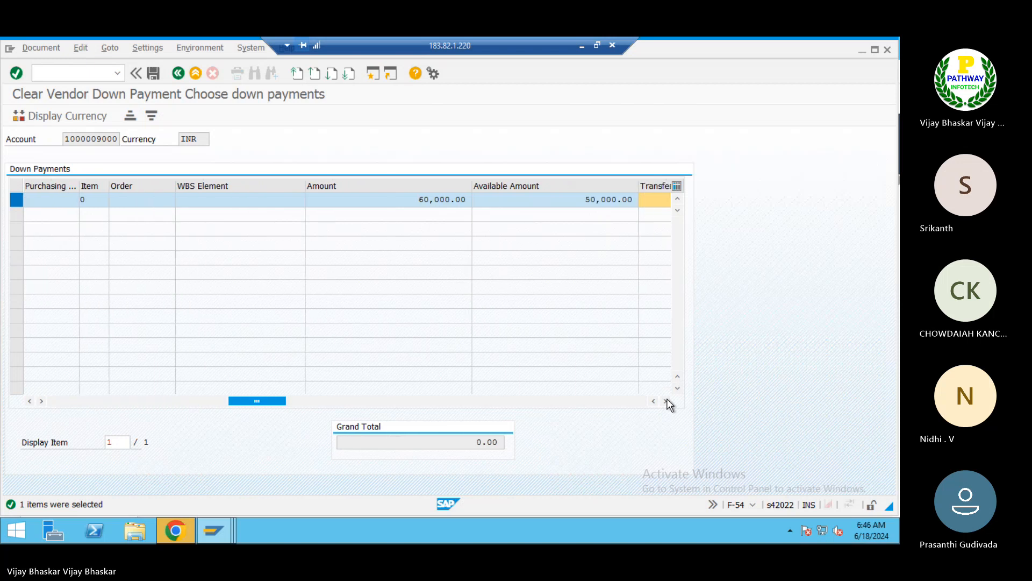
left_click(665, 402)
left_click(665, 401)
left_click(665, 401)
left_click(666, 401)
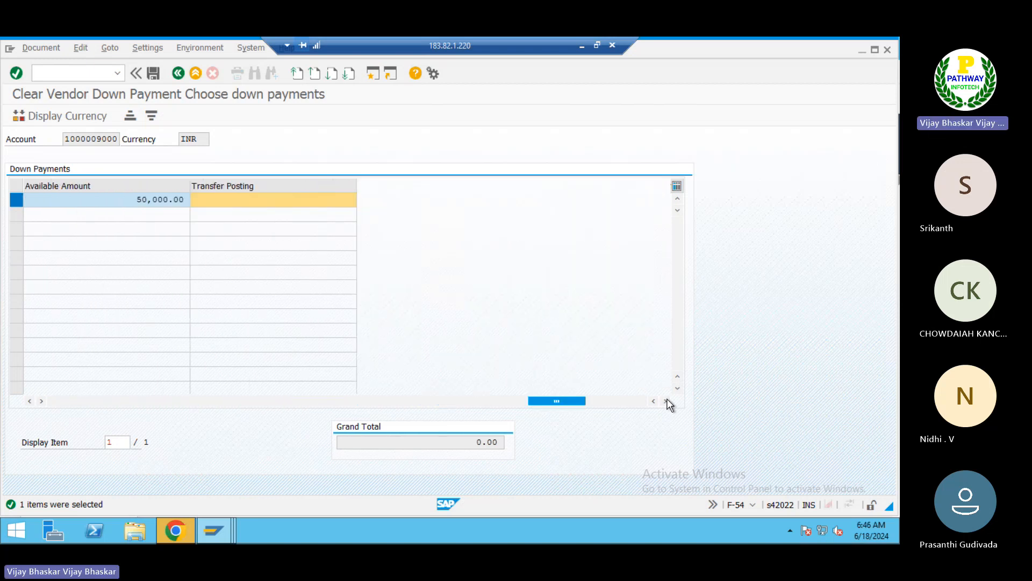
left_click(290, 198)
key("alt+Tab")
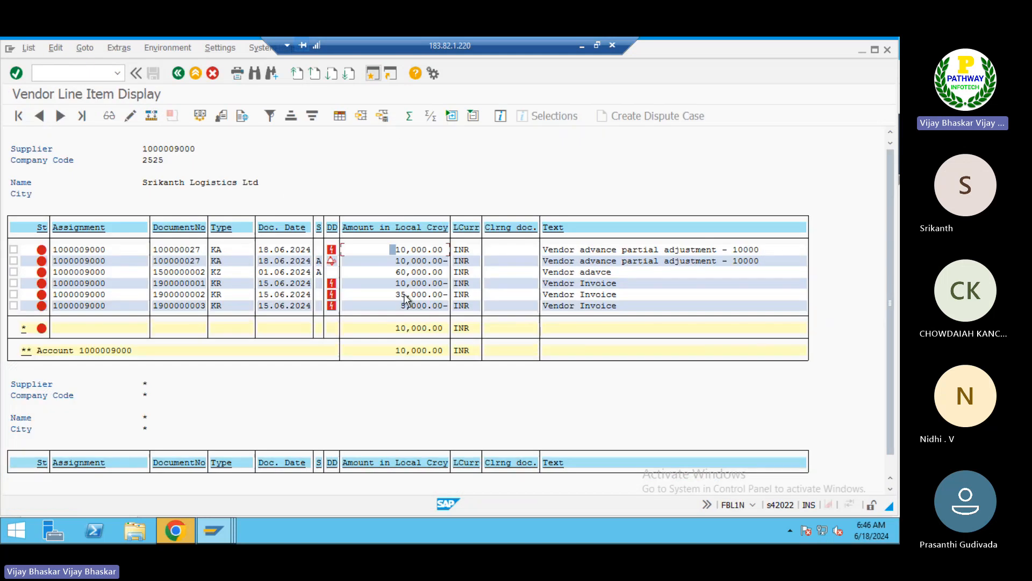
key("alt+Tab")
type("3500")
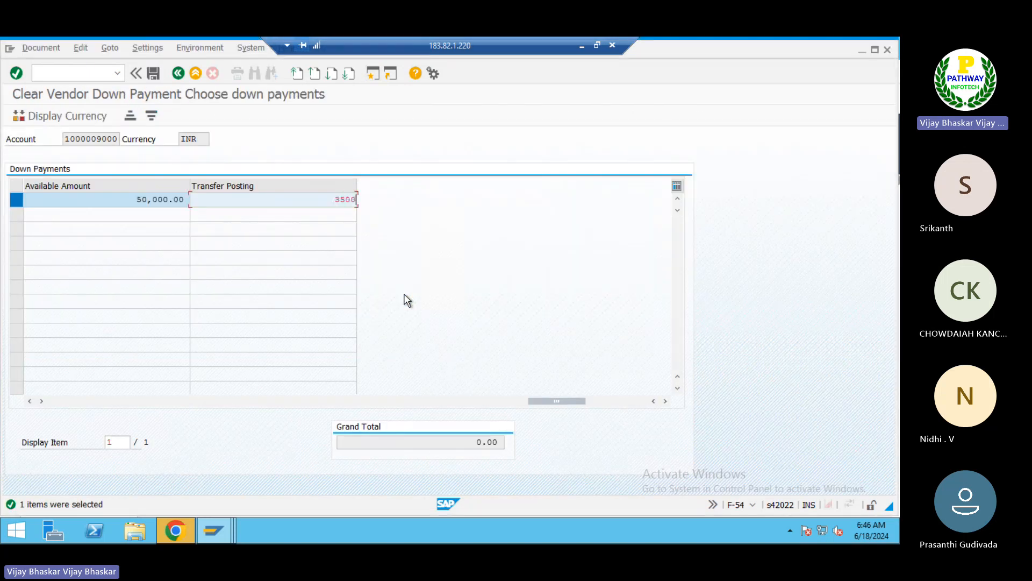
type("0")
Simulate the 35,000 down payment clearing document and post it
left_click(40, 47)
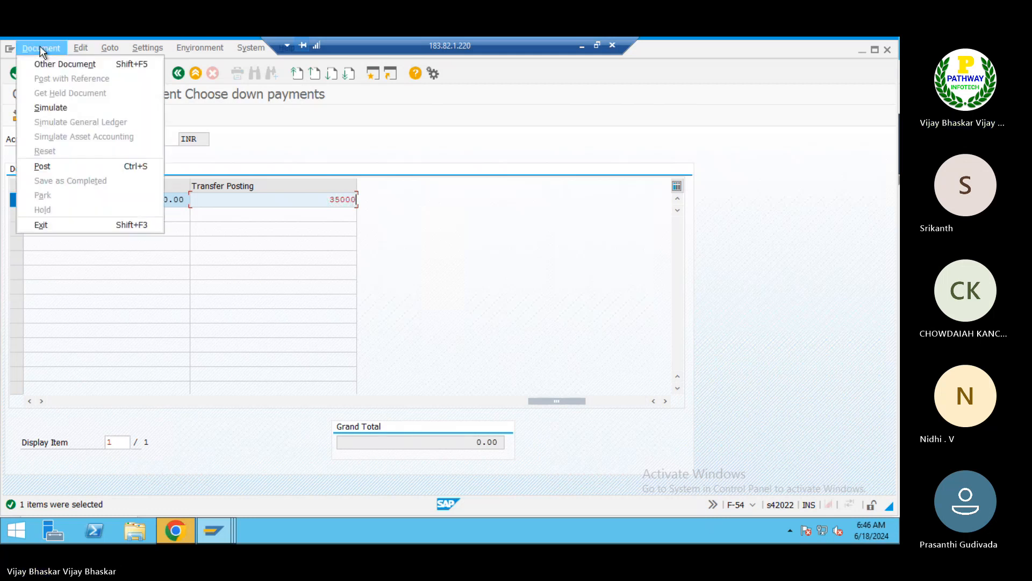
left_click(43, 108)
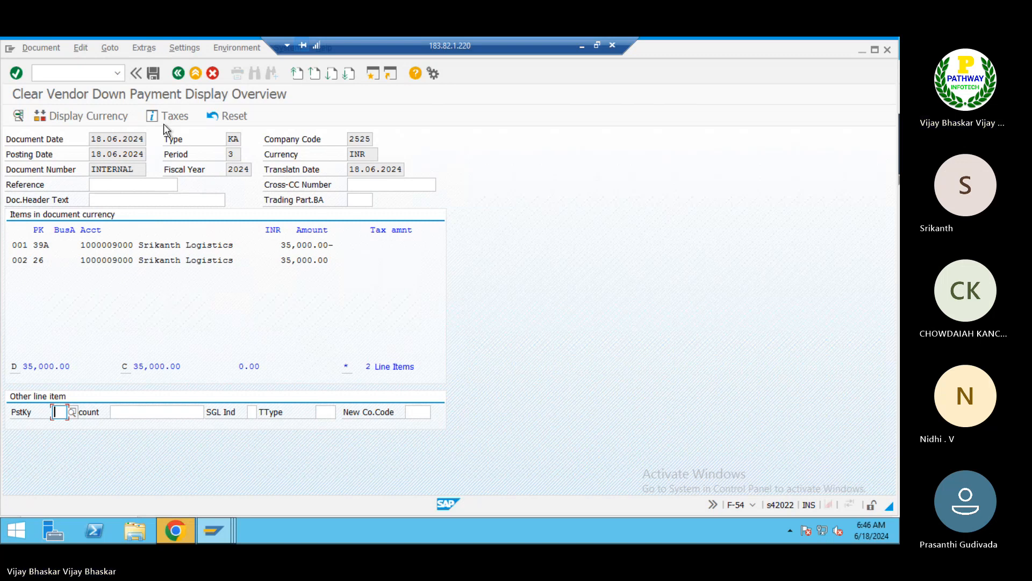
left_click(154, 73)
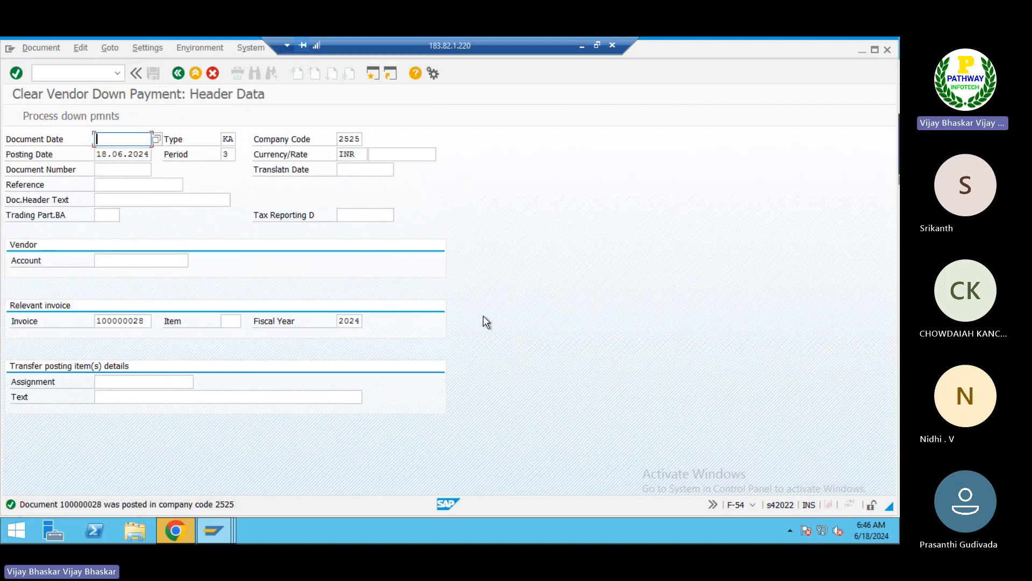
Switch to Excel, record the posted document number 100000028 in cell E347 of the AP sheet, and save the workbook
left_click(582, 46)
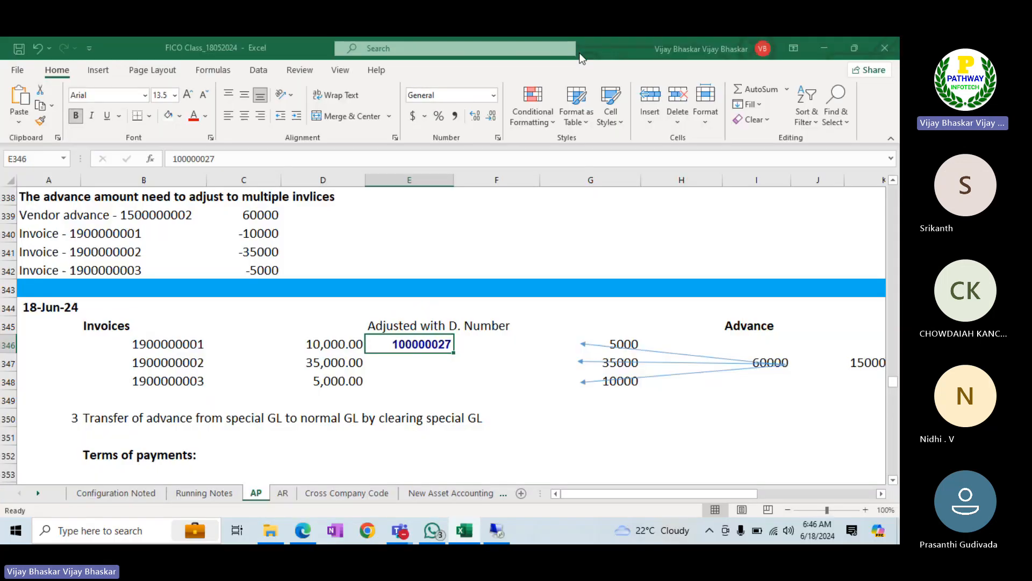
left_click(422, 364)
key("ctrl+d")
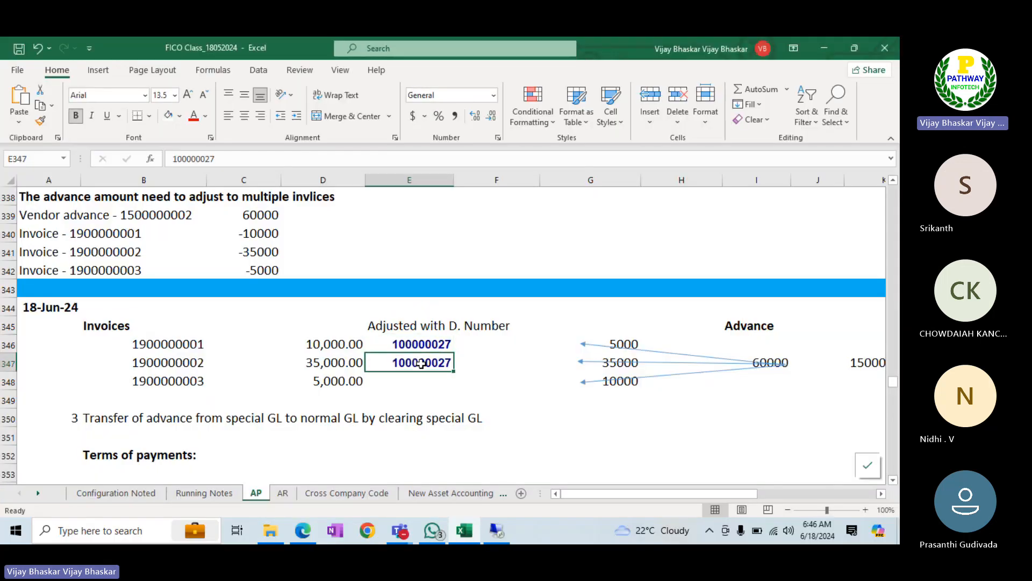
double_click(451, 363)
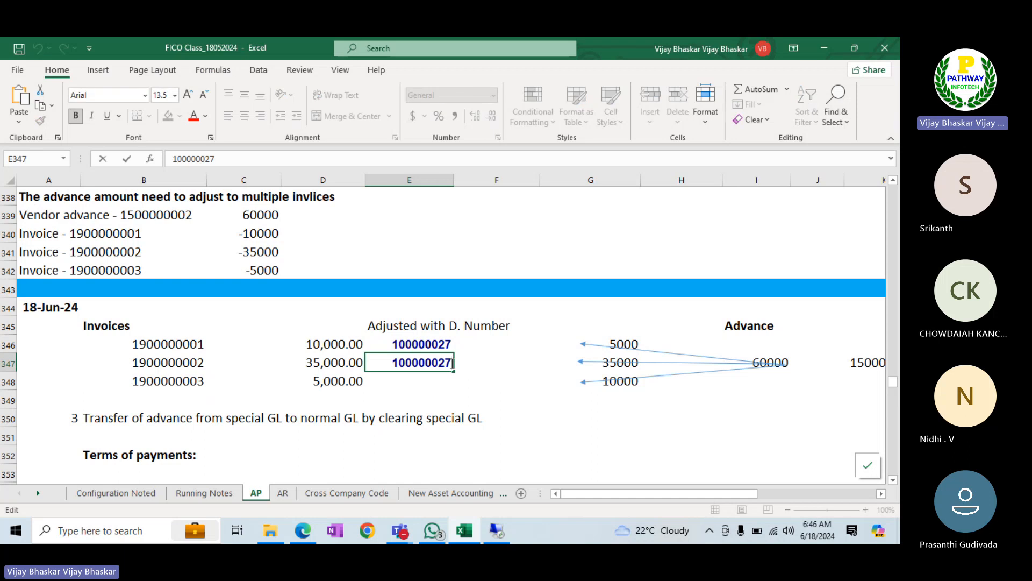
key("BackSpace")
type("8")
key("Return")
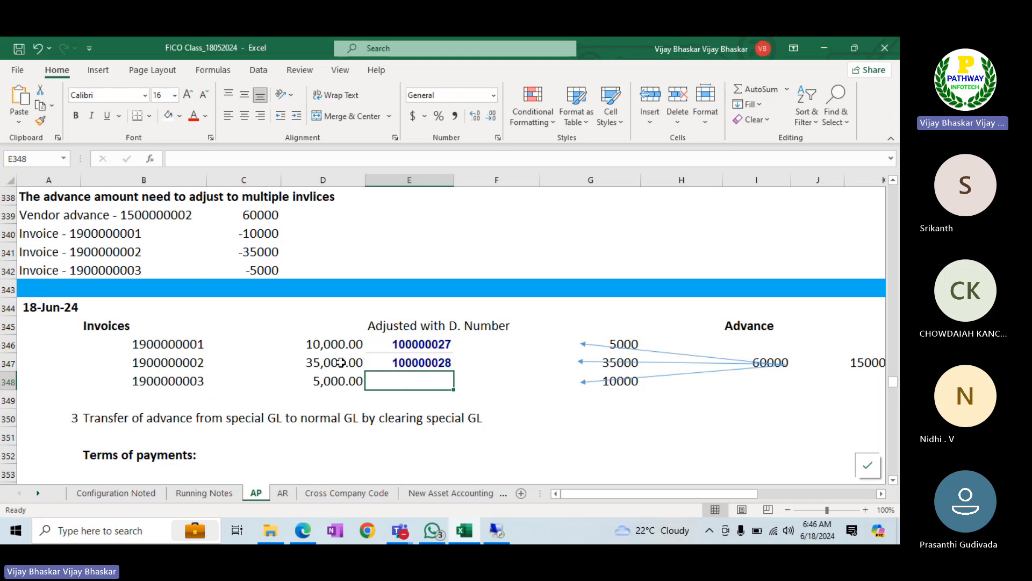
key("ctrl+s")
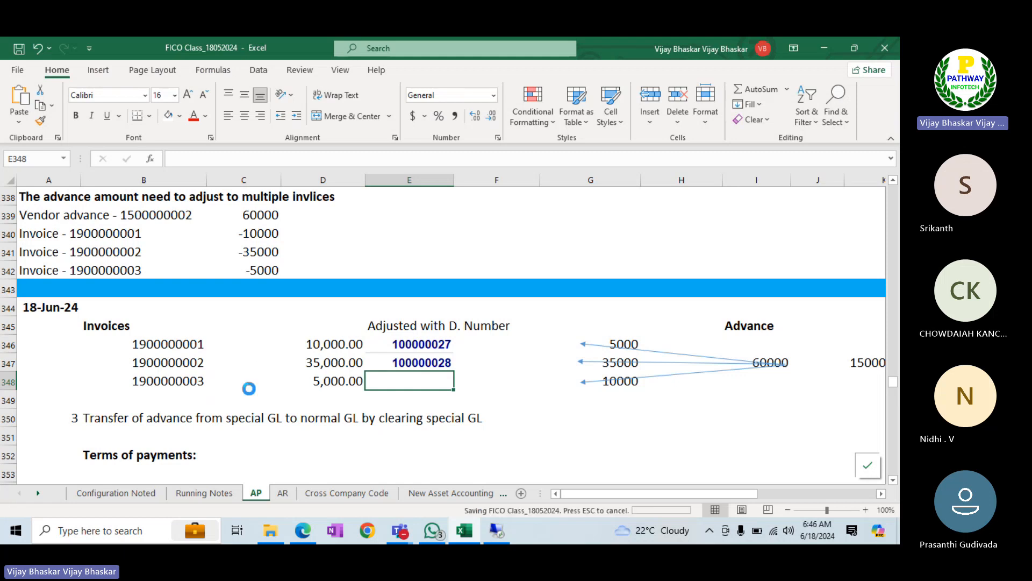
left_click(170, 382)
key("ctrl+c")
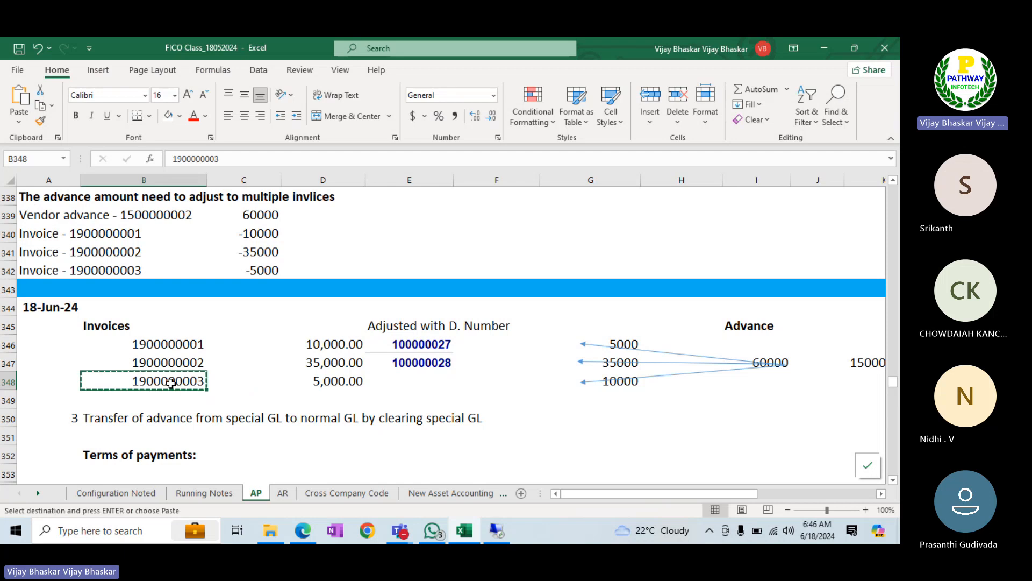
key("alt+Tab")
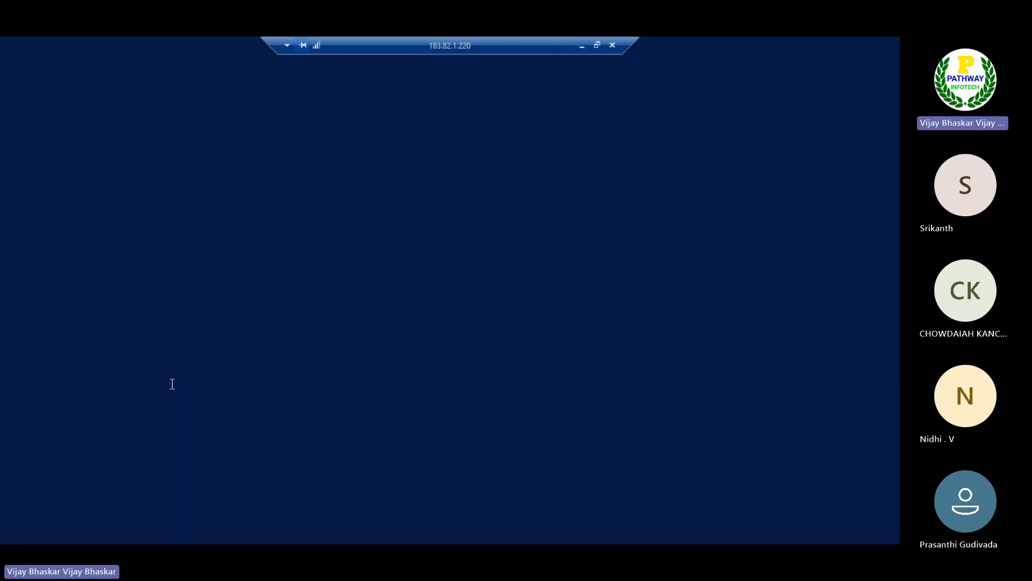
Enter 18.06.2024 as the document date of the new down payment clearing
key("space")
key("Down")
key("Return")
key("Down")
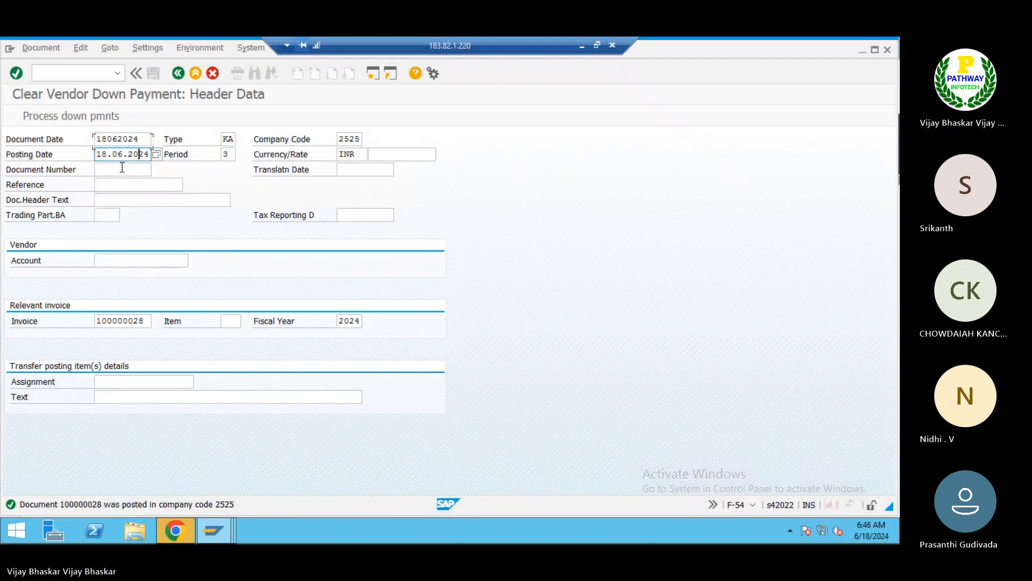
key("Down")
key("Down")
key("Down")
key("Down")
key("Down")
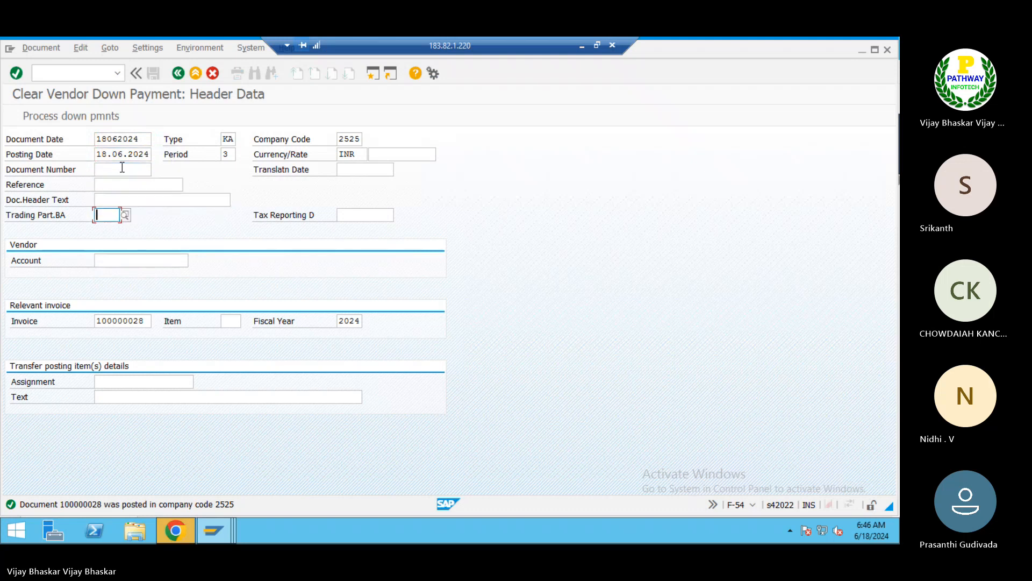
key("BackSpace")
key("Down")
key("Return")
key("Down")
key("ctrl+v")
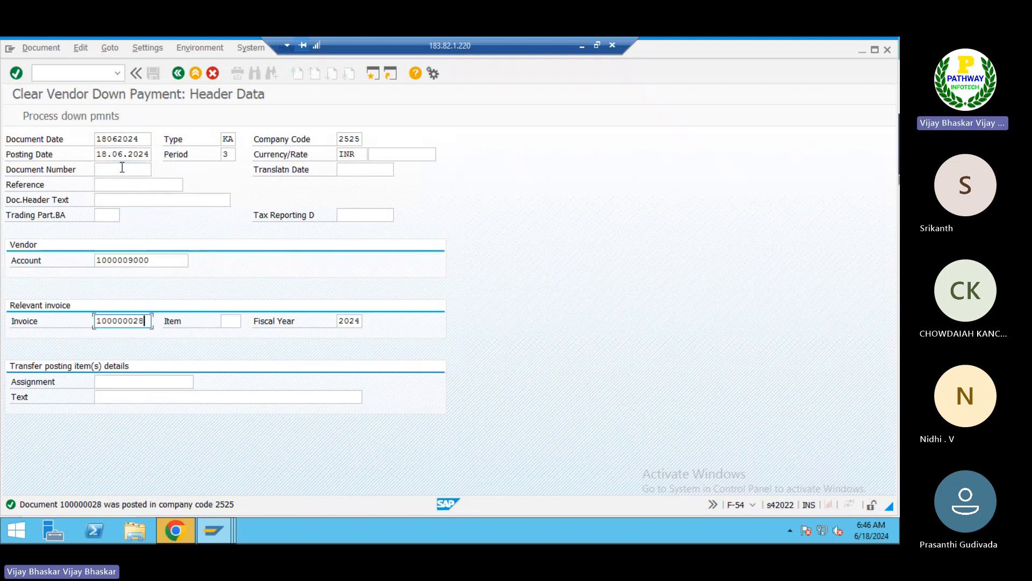
key("shift+Home")
key("ctrl+v")
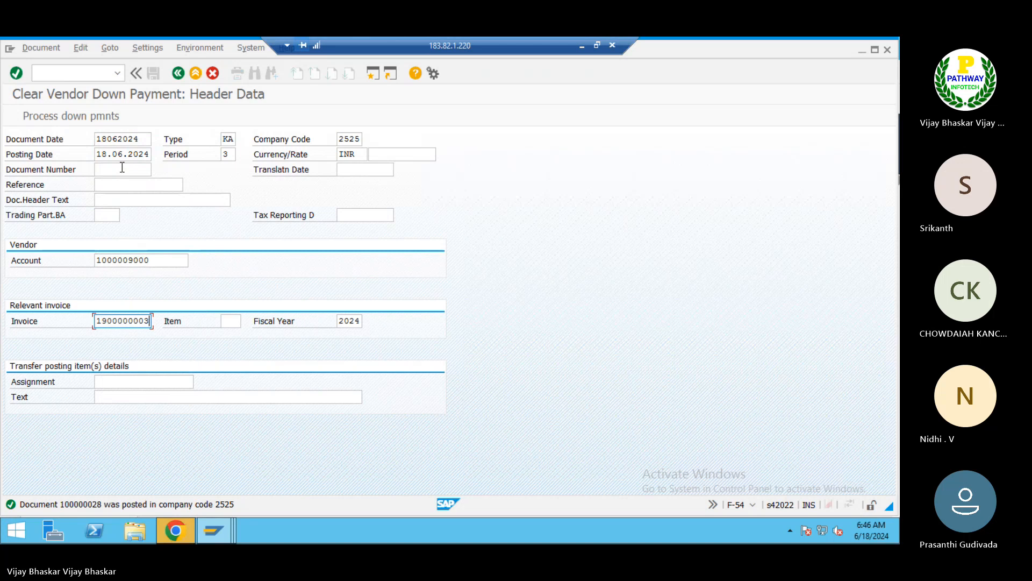
Set the transfer posting text to "Vendor advance partial adjustment - 5000" and switch to the Excel workbook
key("Down")
key("Down")
key("Down")
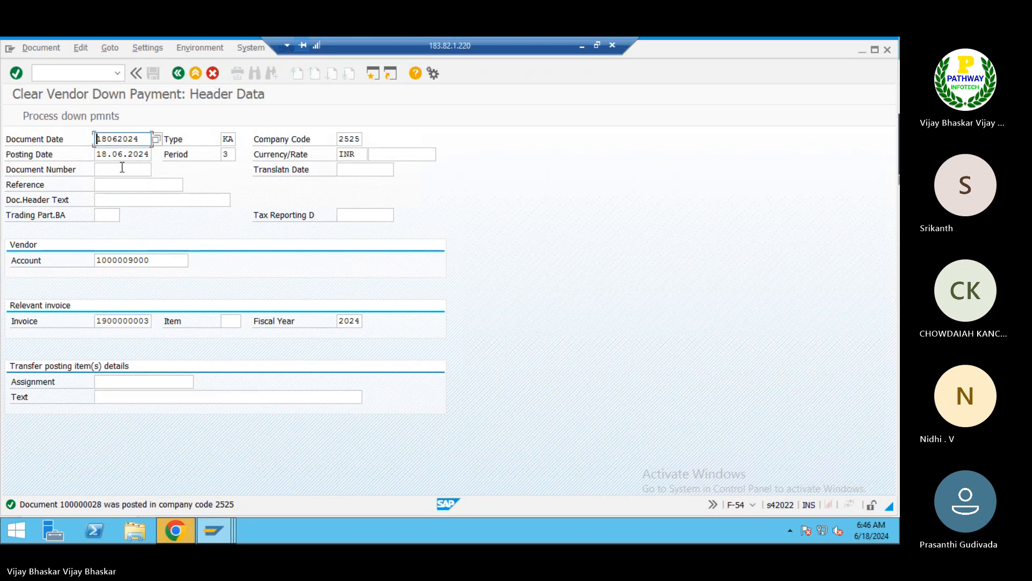
left_click(133, 399)
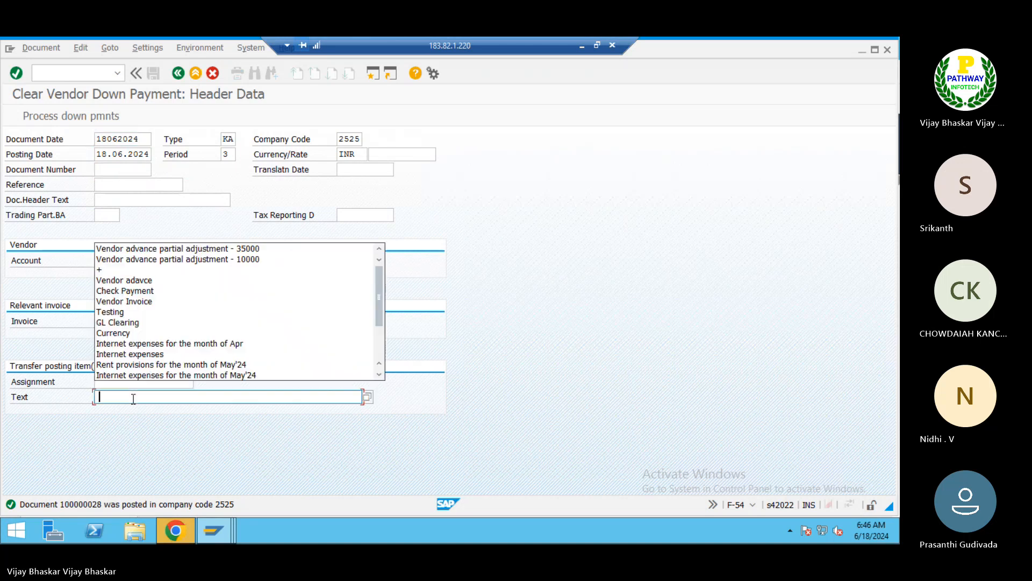
key("Return")
key("BackSpace")
key("BackSpace")
key("BackSpace")
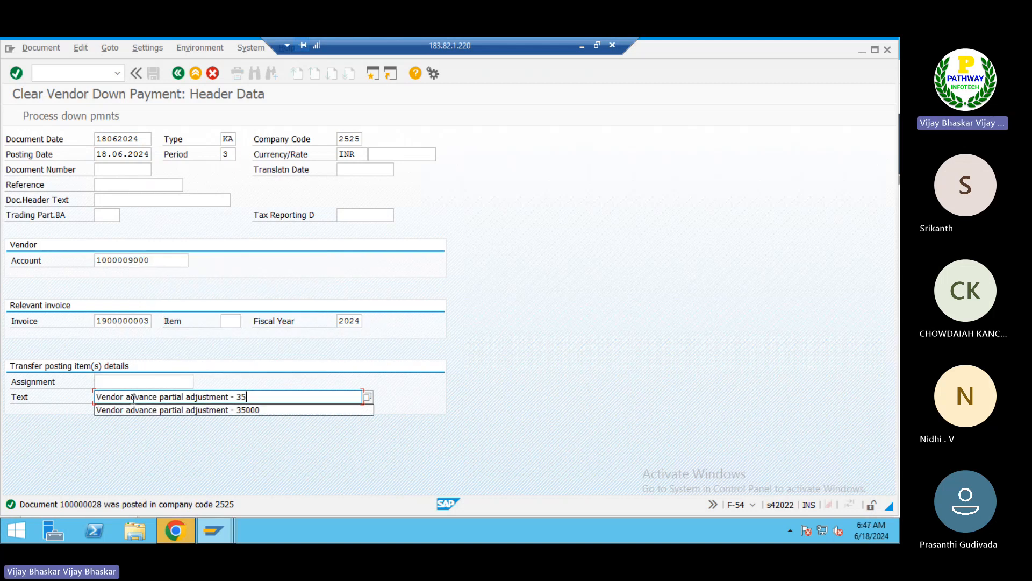
key("BackSpace")
type("5000")
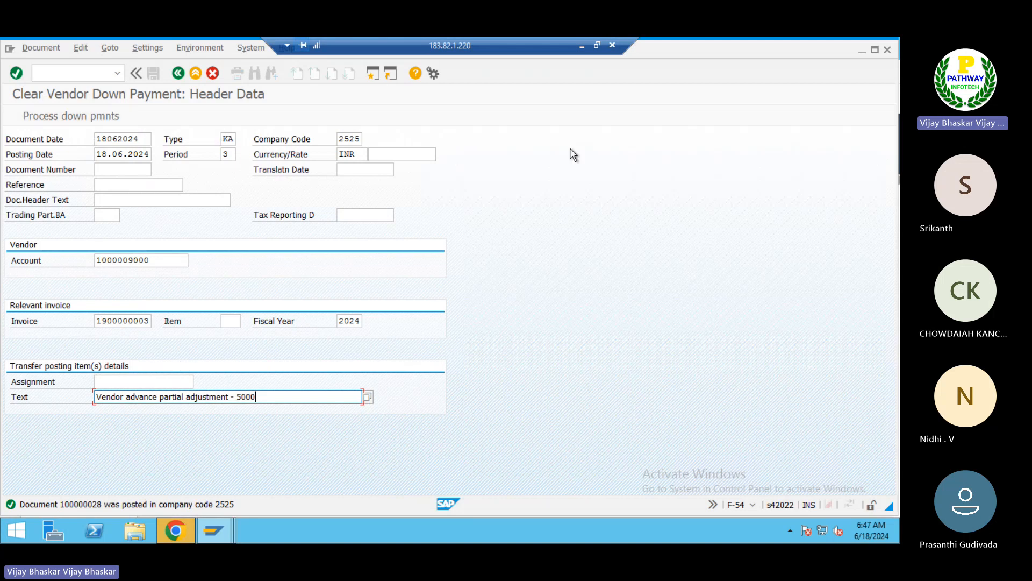
left_click(582, 47)
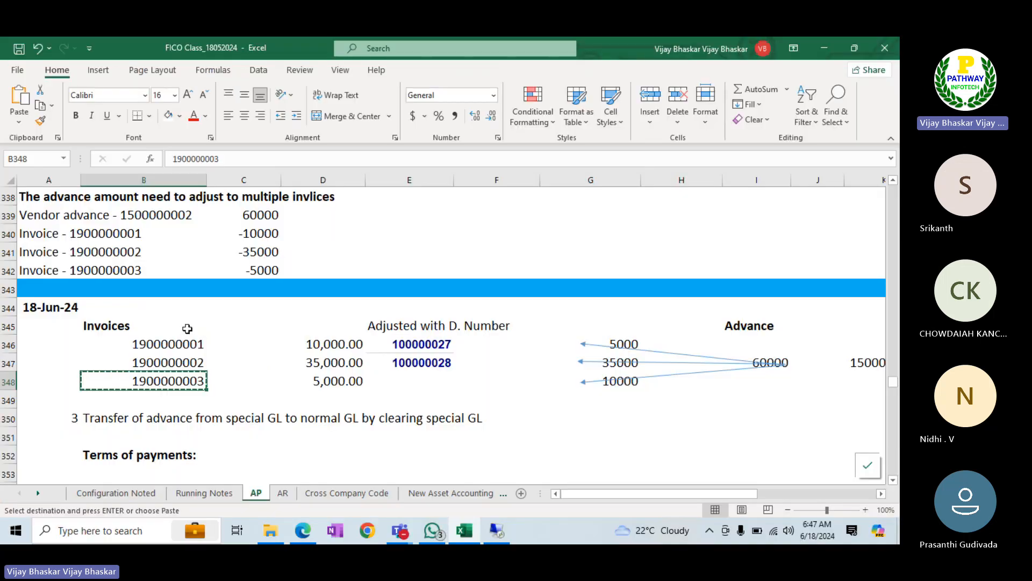
left_click(13, 343)
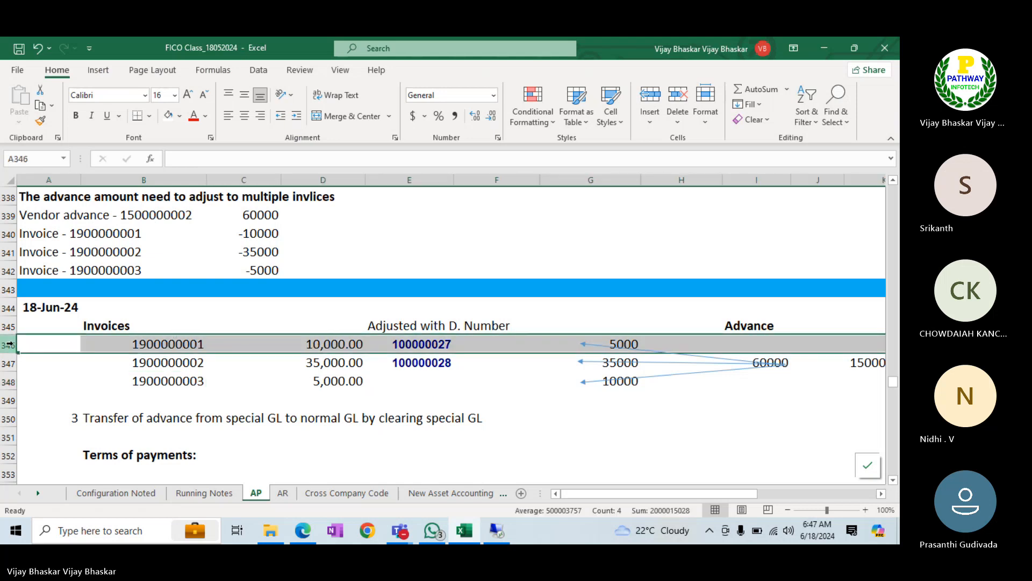
key("ctrl+shift+plus")
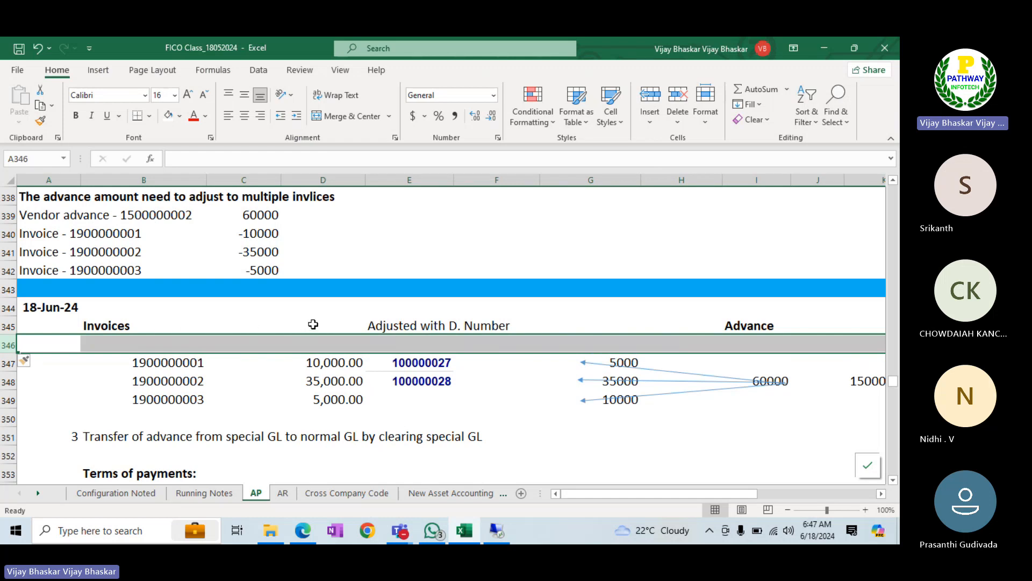
key("ctrl+z")
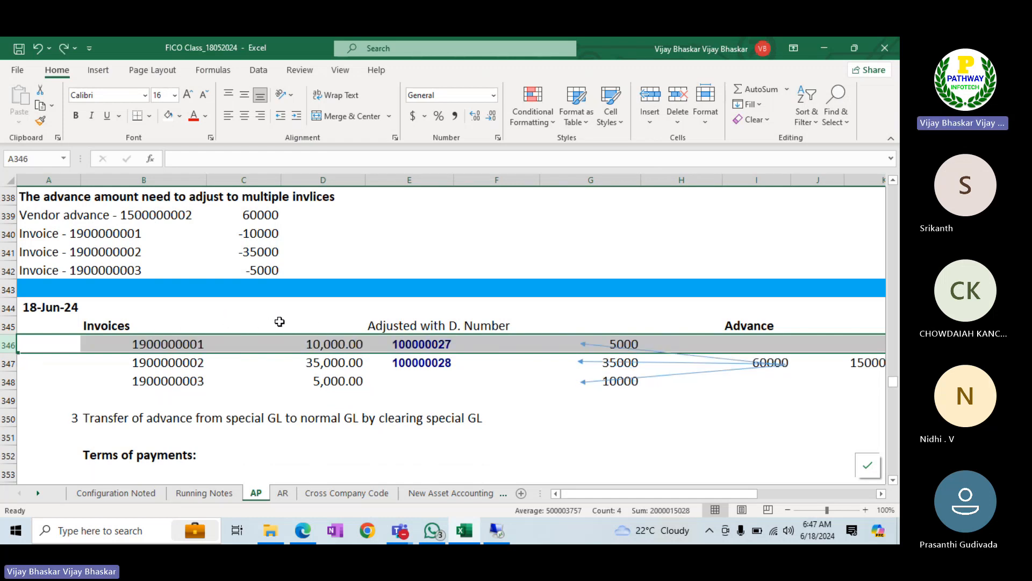
left_click(314, 322)
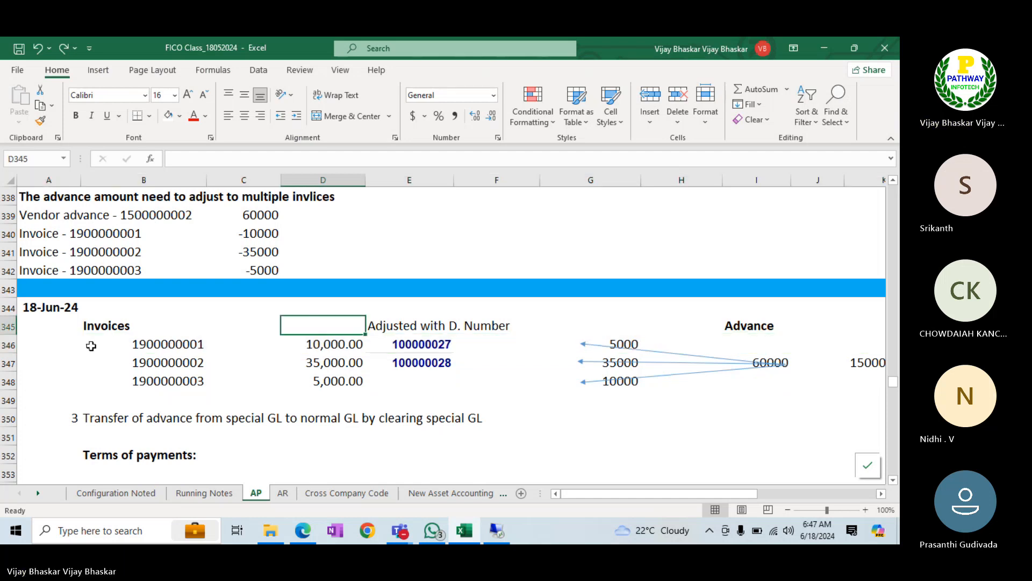
left_click(7, 347)
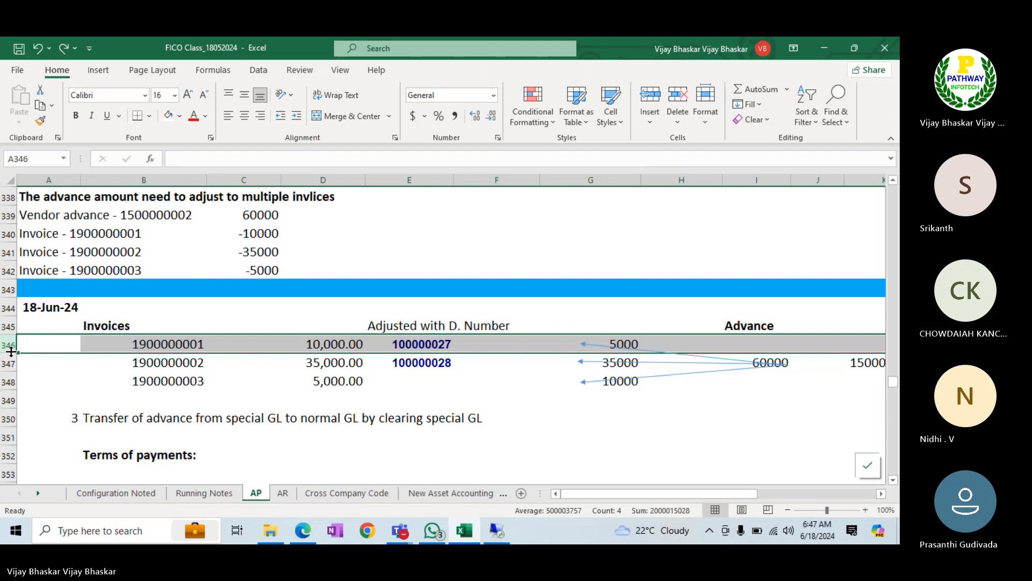
key("ctrl+shift+plus")
Enter the heading "Advance" in cell D345 and make it bold
left_click(296, 326)
type("Advabce")
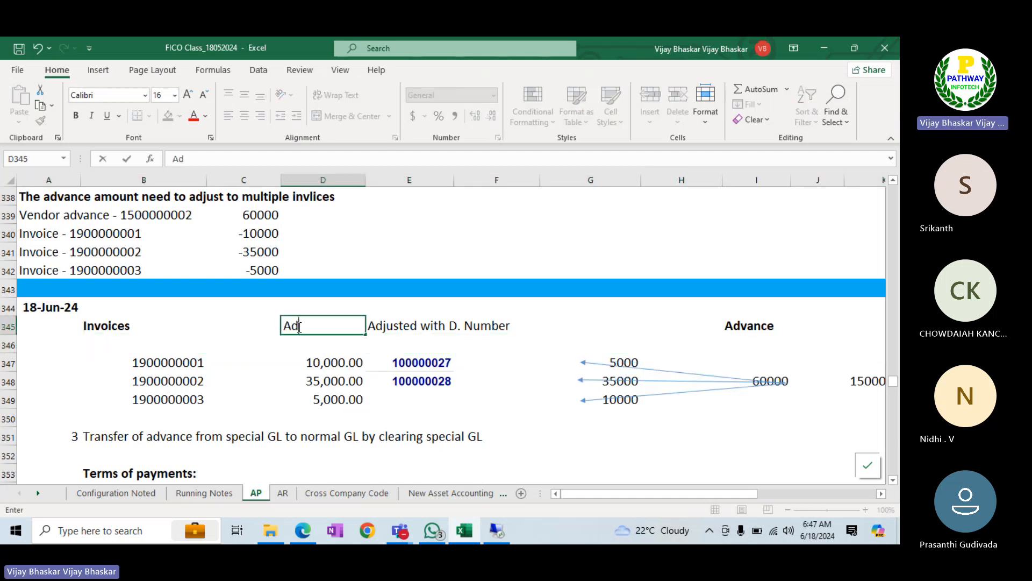
key("BackSpace")
key("BackSpace")
key("BackSpace")
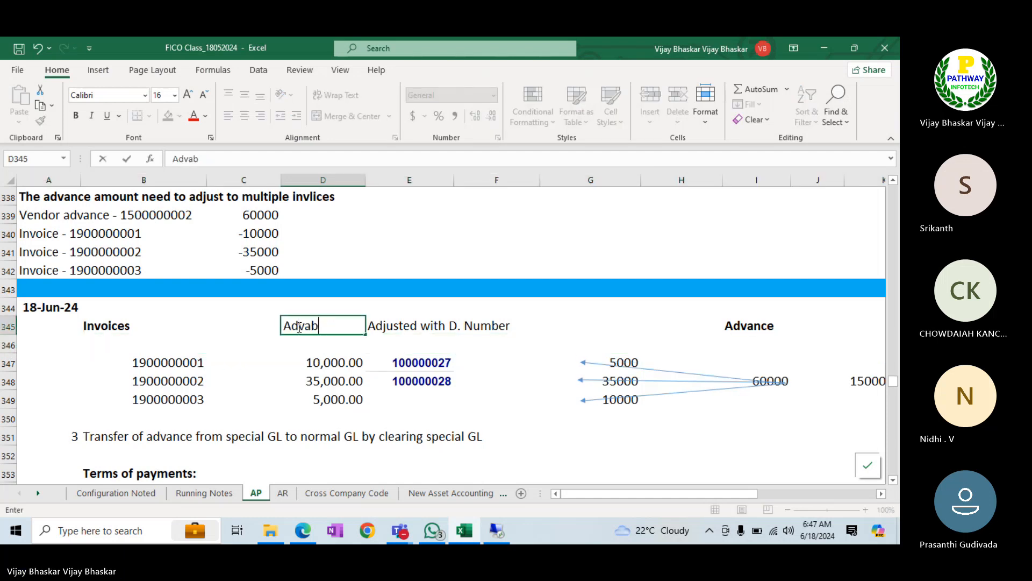
type("nce")
key("Return")
key("Up")
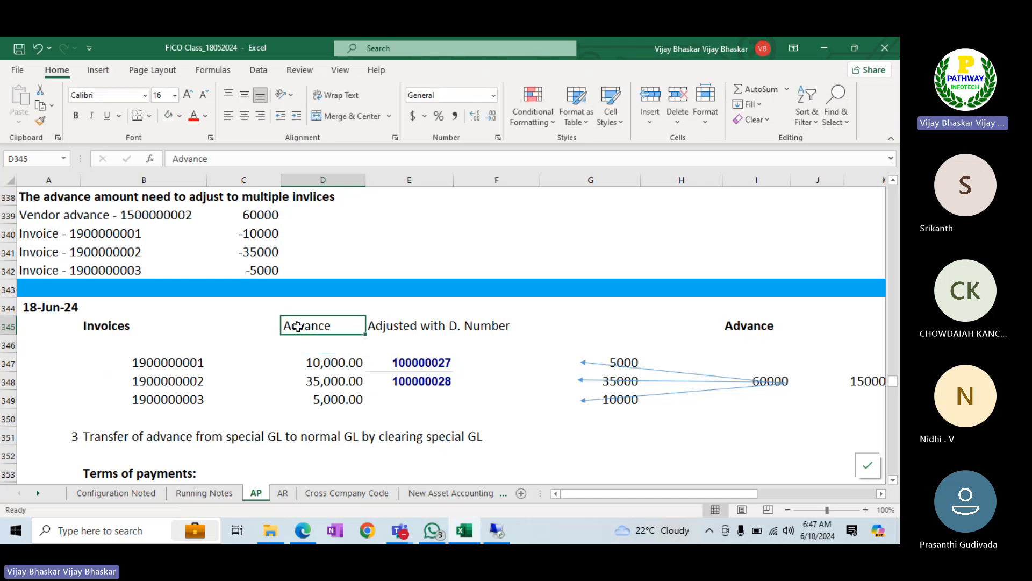
key("ctrl+b")
key("Down")
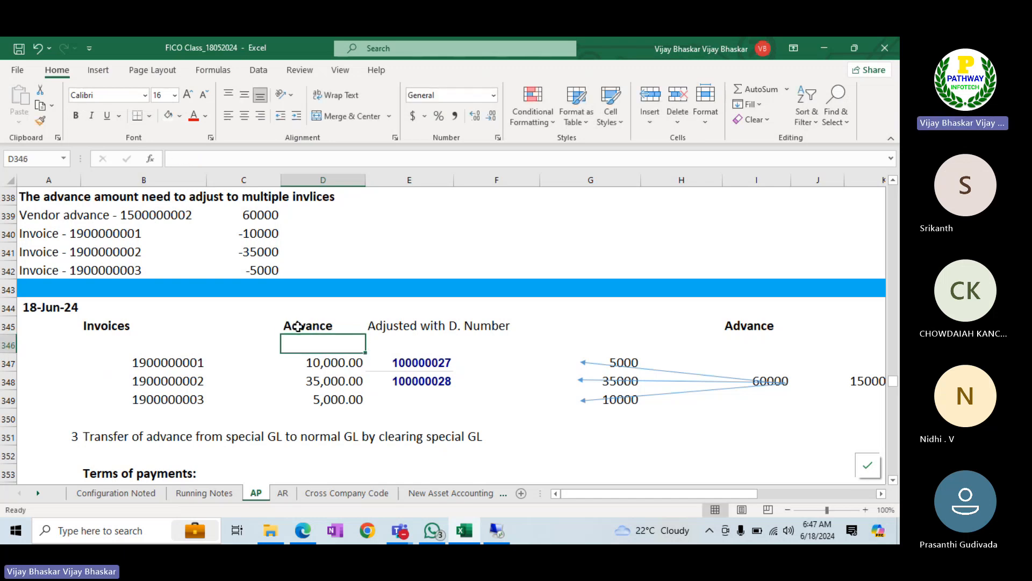
key("Left")
key("Left")
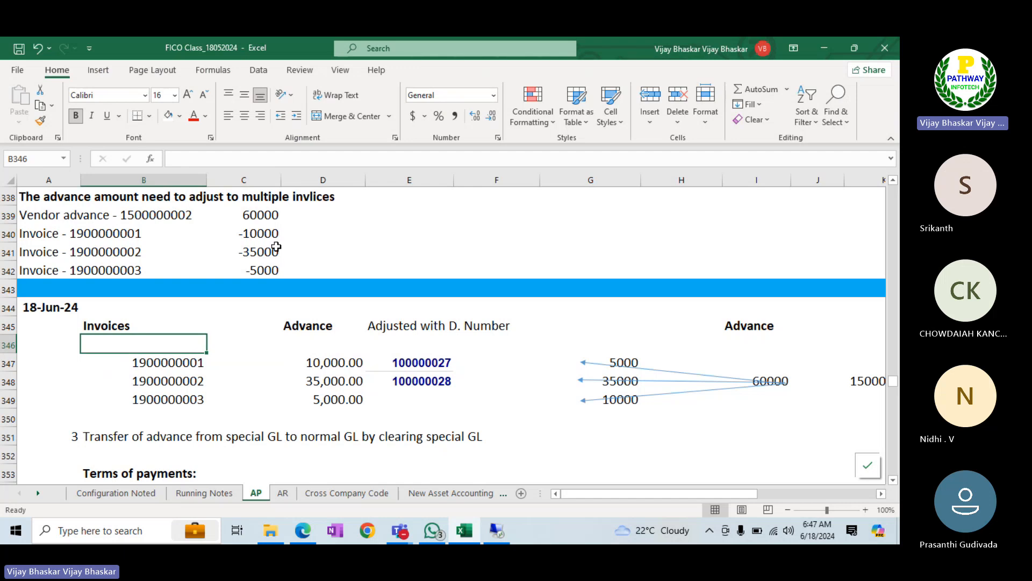
double_click(117, 216)
left_click(66, 218)
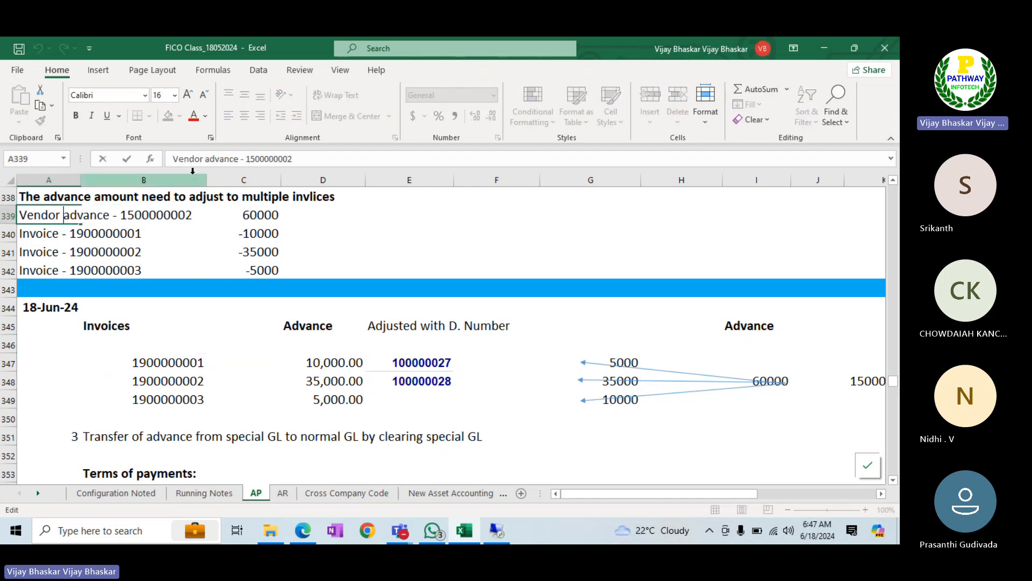
left_click(242, 156)
left_click_drag(246, 158, 294, 158)
key("ctrl+c")
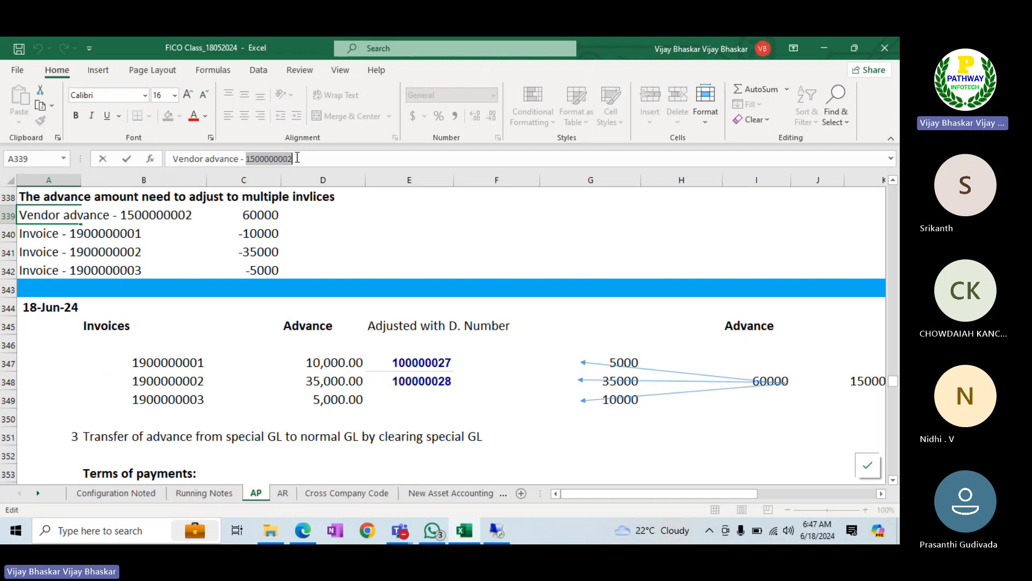
left_click(171, 355)
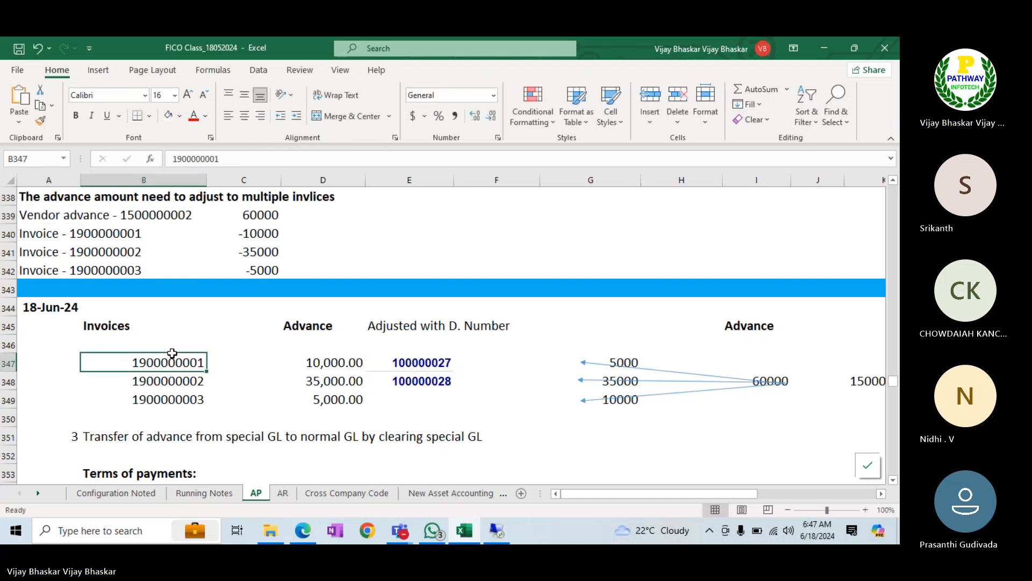
left_click(206, 337)
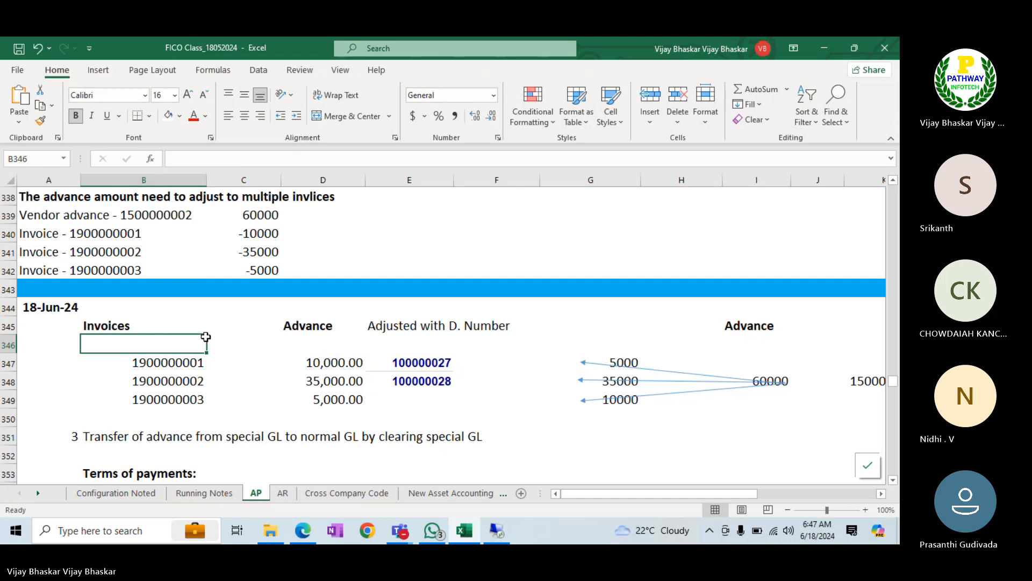
key("ctrl+v")
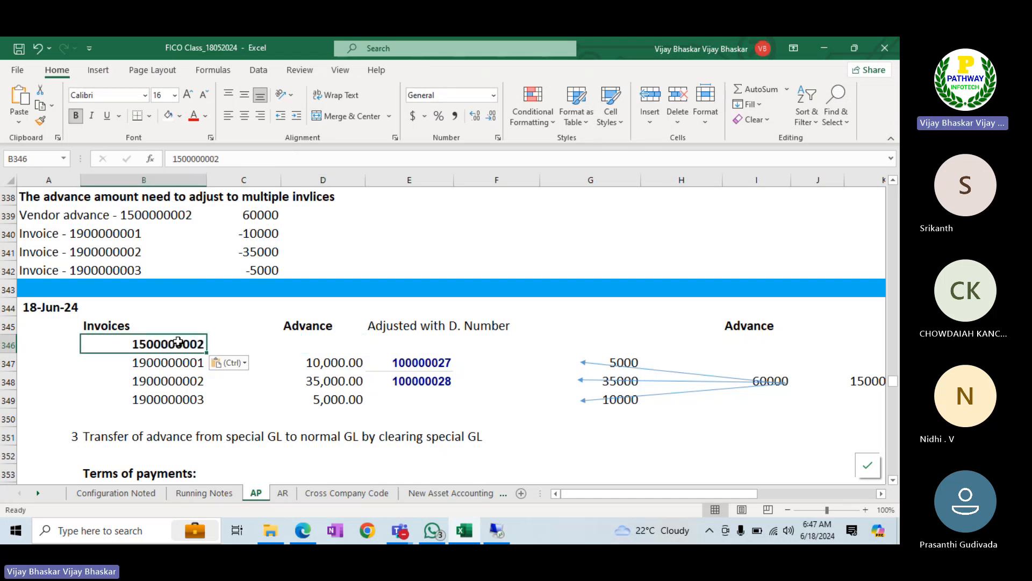
Extend the heading in cell B345 to "Invoices+Advance" and change the heading in cell D345 to "Amount"
double_click(150, 328)
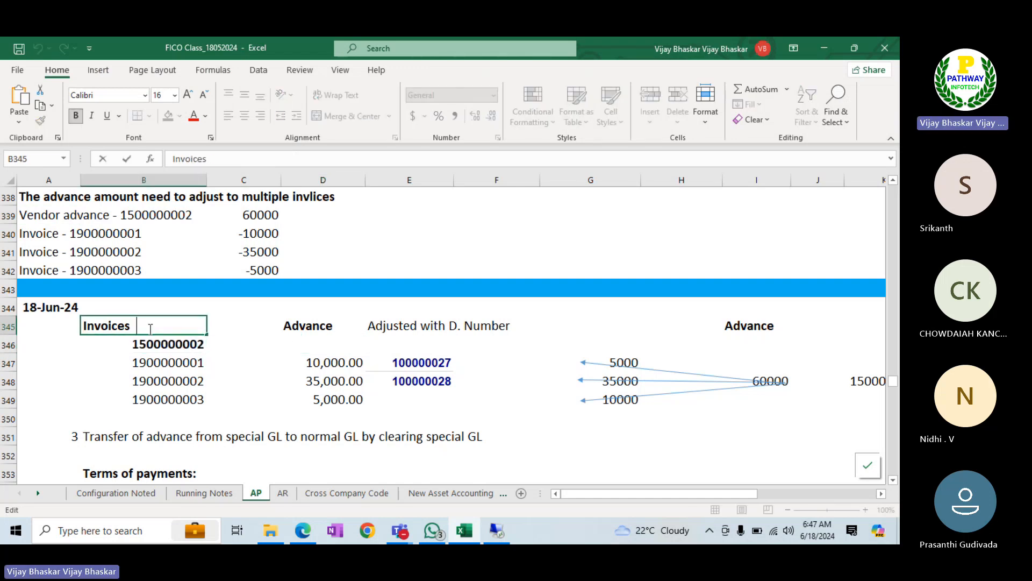
type("+Advance")
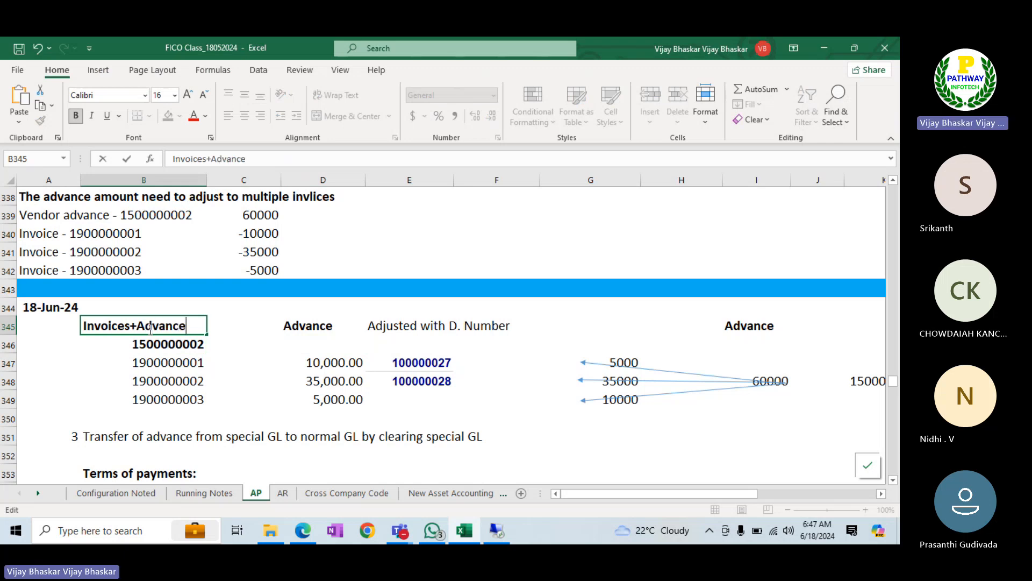
key("Tab")
key("Tab")
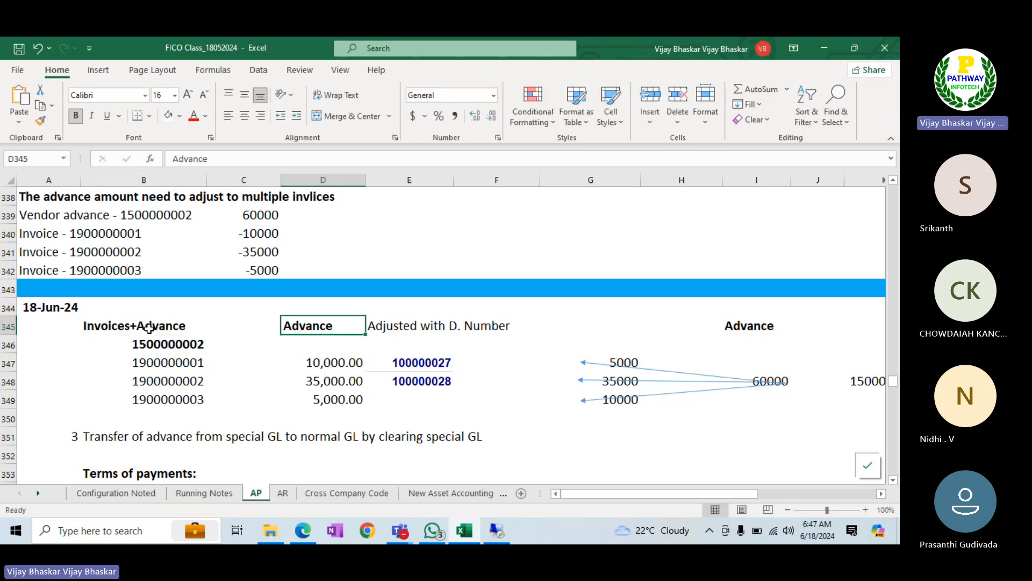
type("Amount")
key("Return")
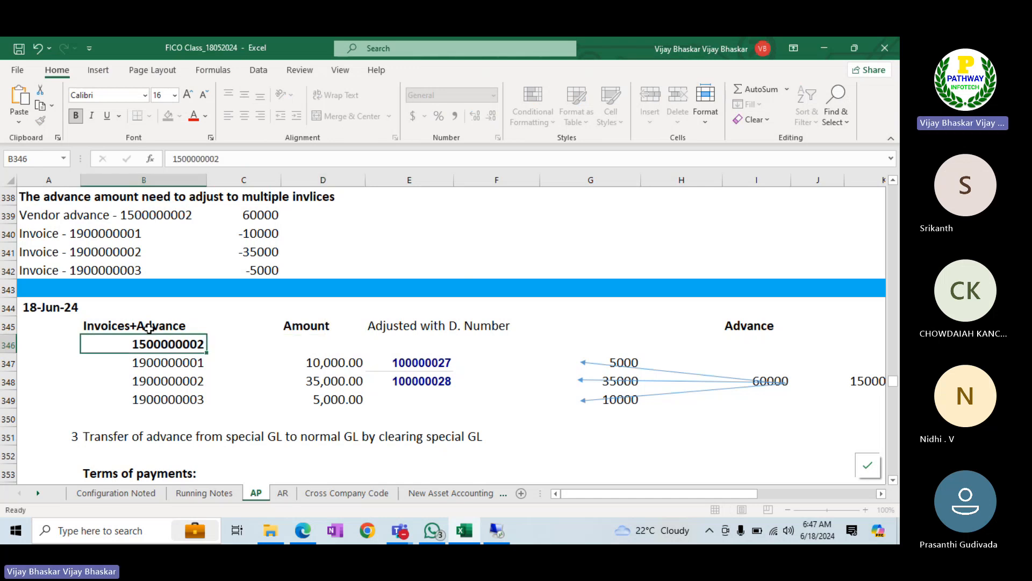
Enter the advance amount 60000 in cell D346
key("Tab")
key("Tab")
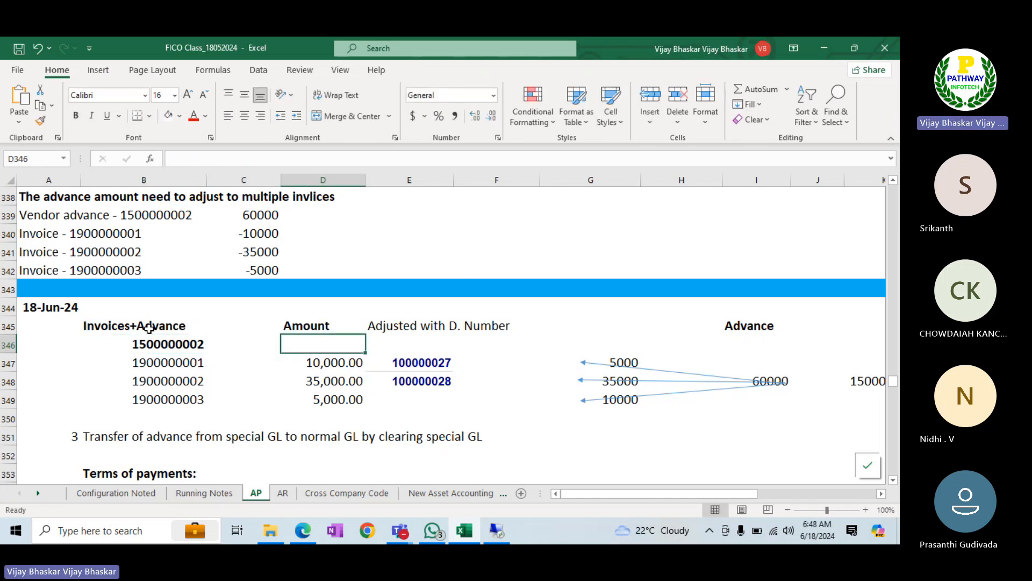
type("60000")
key("Return")
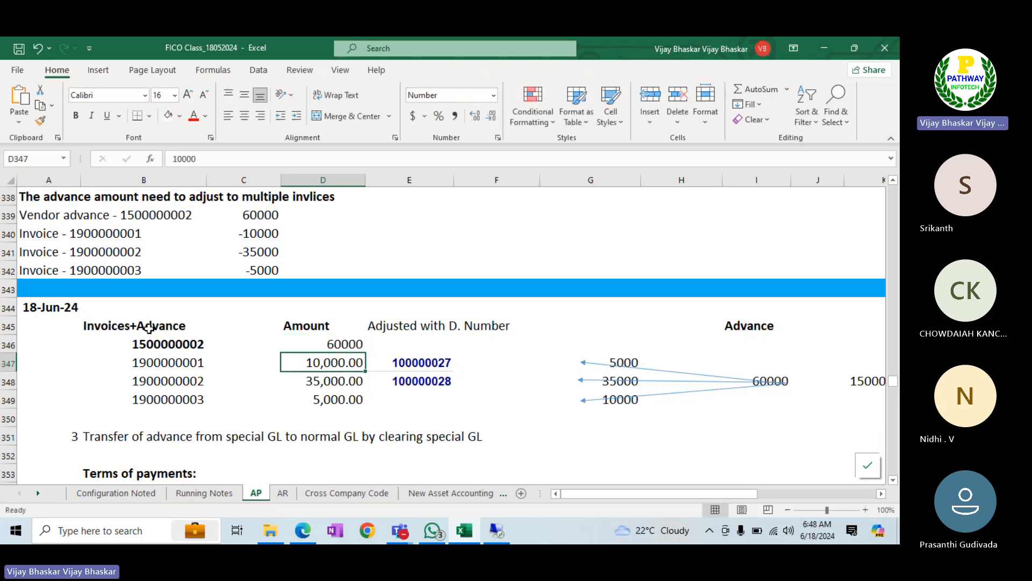
Make the three invoice amounts in cells D347 to D349 negative: -10,000, -35,000 and -5,000
double_click(301, 362)
type("-")
key("Return")
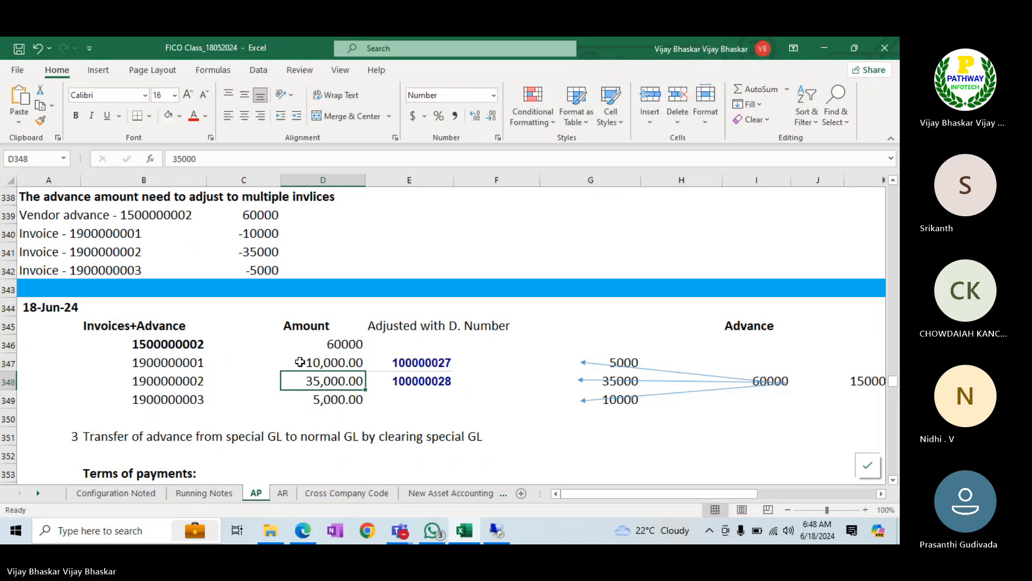
double_click(302, 383)
type("-")
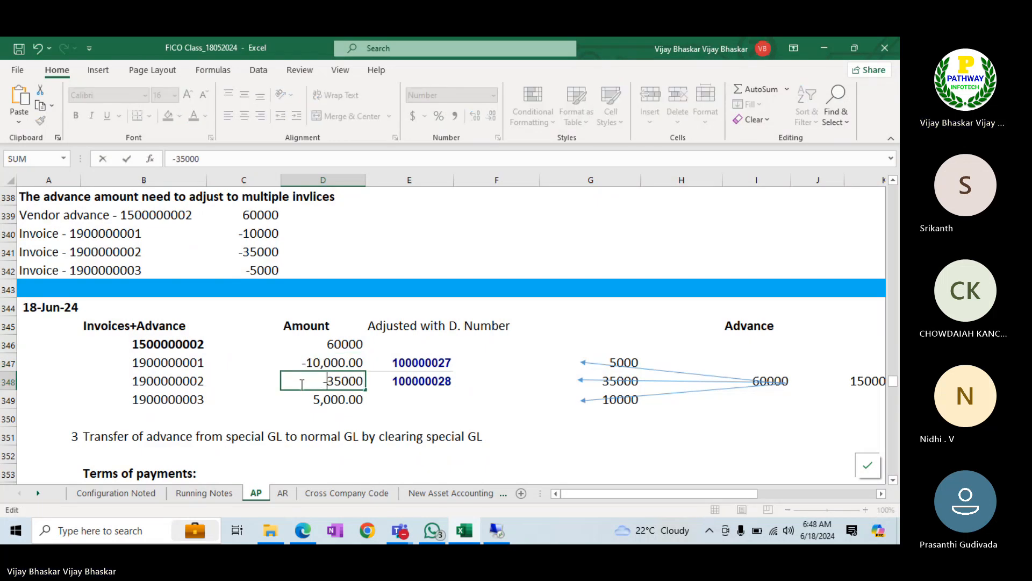
key("Return")
double_click(302, 396)
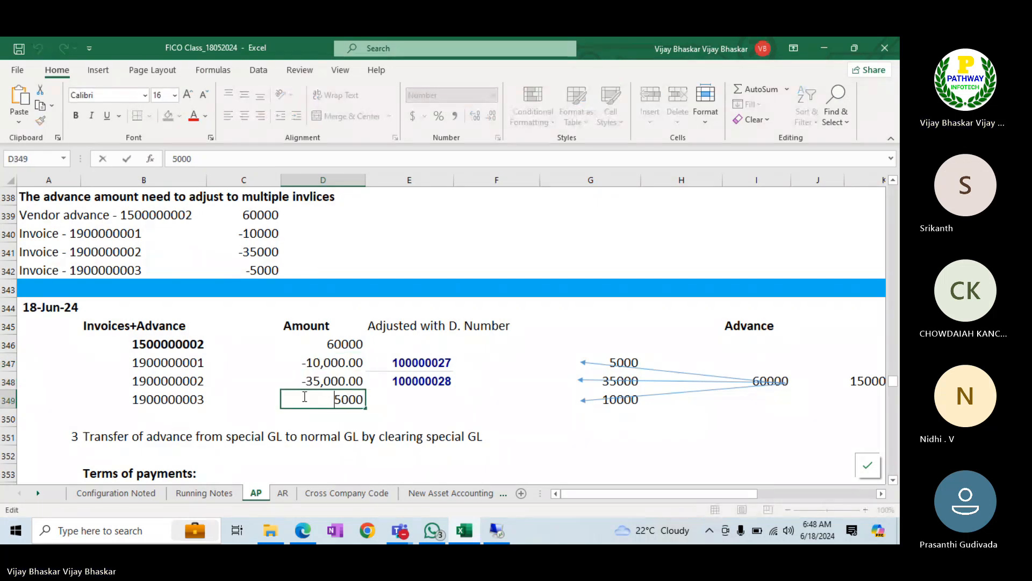
type("-")
key("Return")
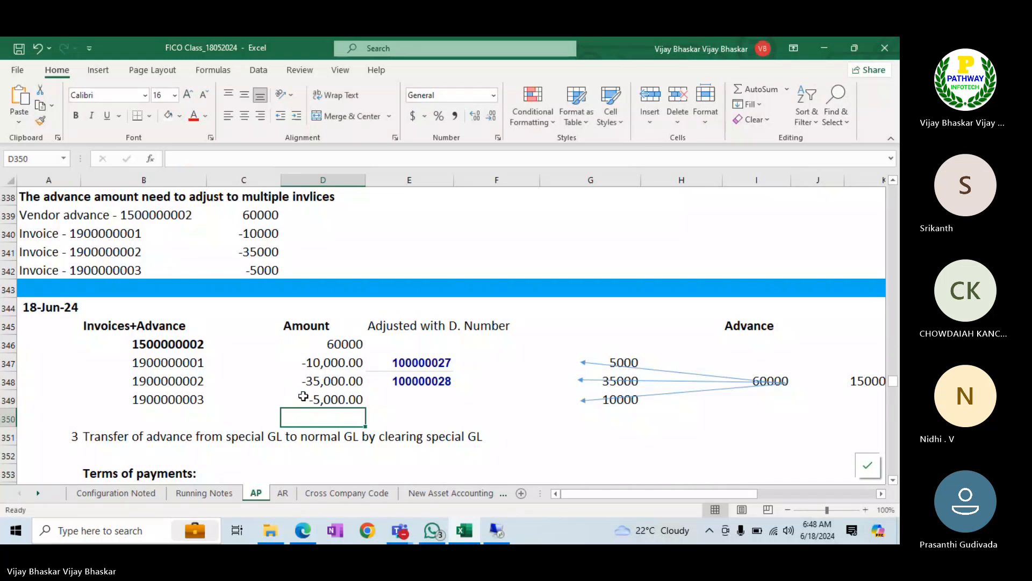
Check the sum of the advance and the first two invoice amounts in D346:D348, and switch back to the SAP clearing header
left_click(332, 343)
left_click_drag(332, 343, 333, 378)
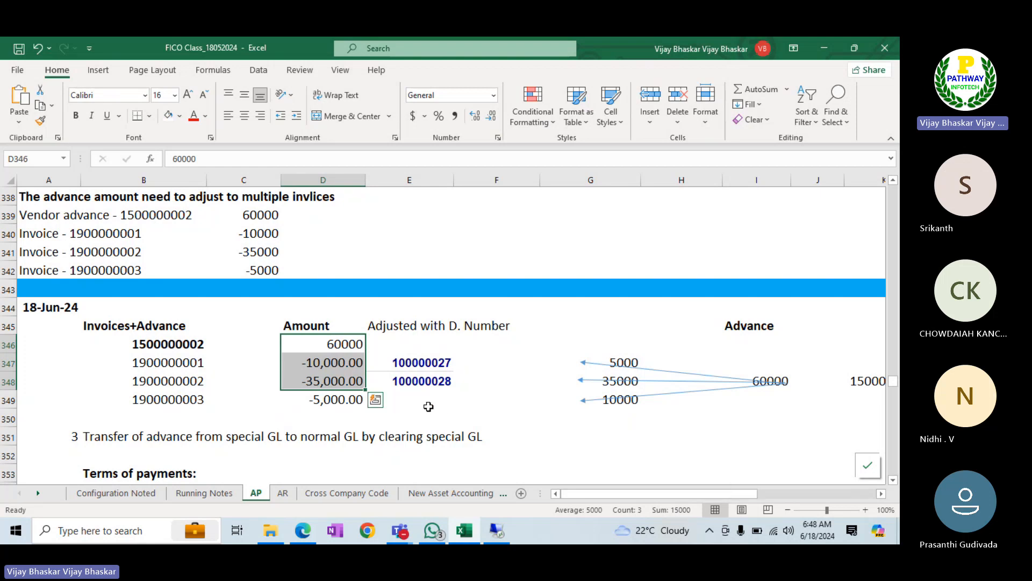
key("alt+Tab")
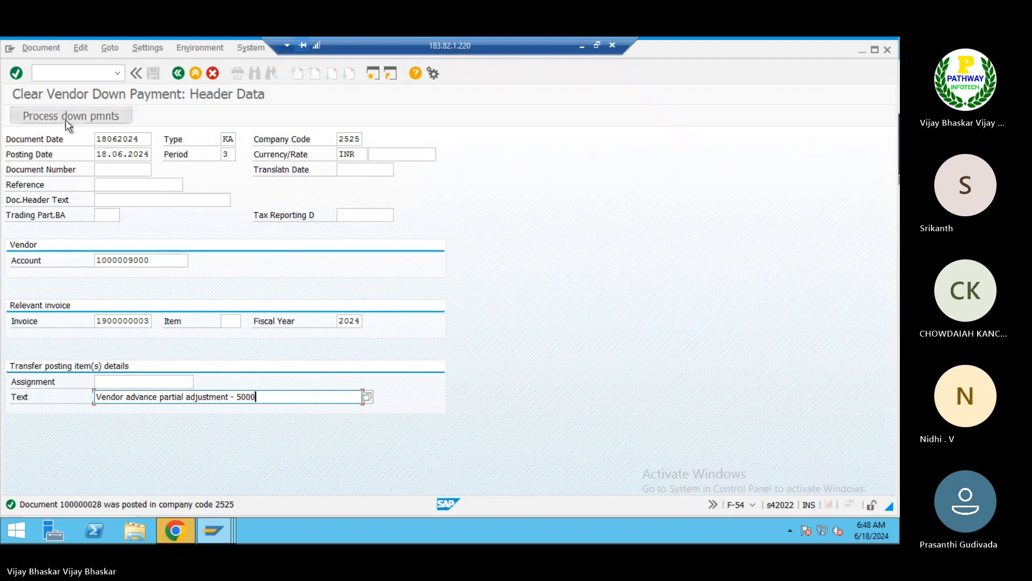
Open the down payments available for the third invoice and examine the advance's amount
left_click(66, 121)
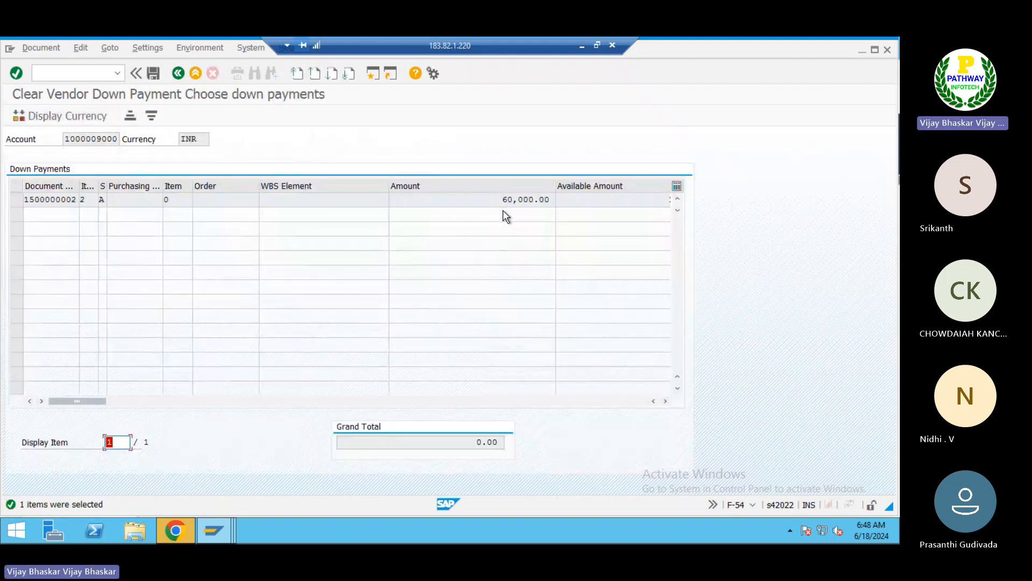
left_click_drag(499, 202, 553, 200)
left_click(553, 200)
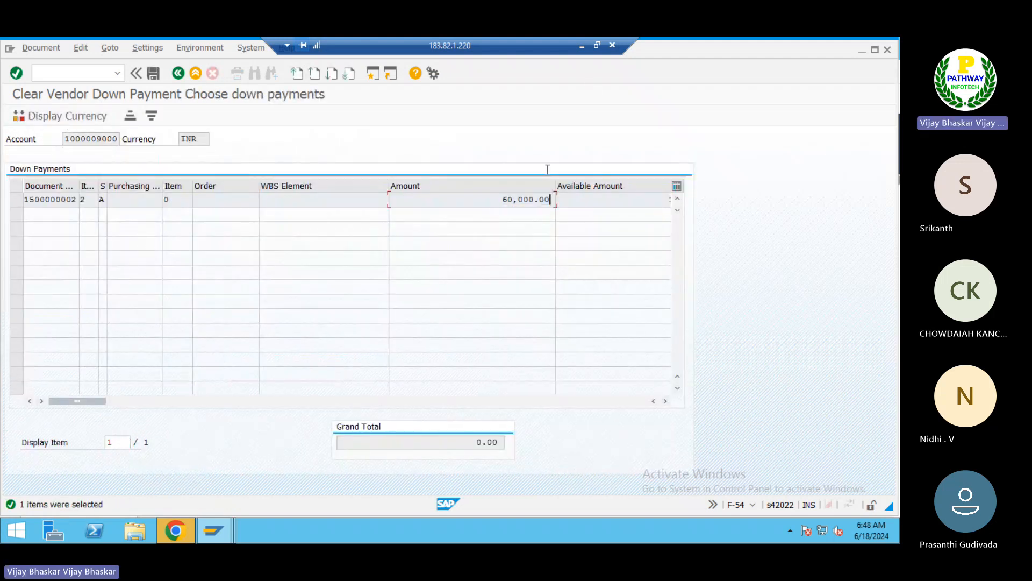
Check the advance in D346 and the sum of the first two invoices in D347:D348 in Excel, and return to SAP
left_click(582, 48)
left_click(332, 343)
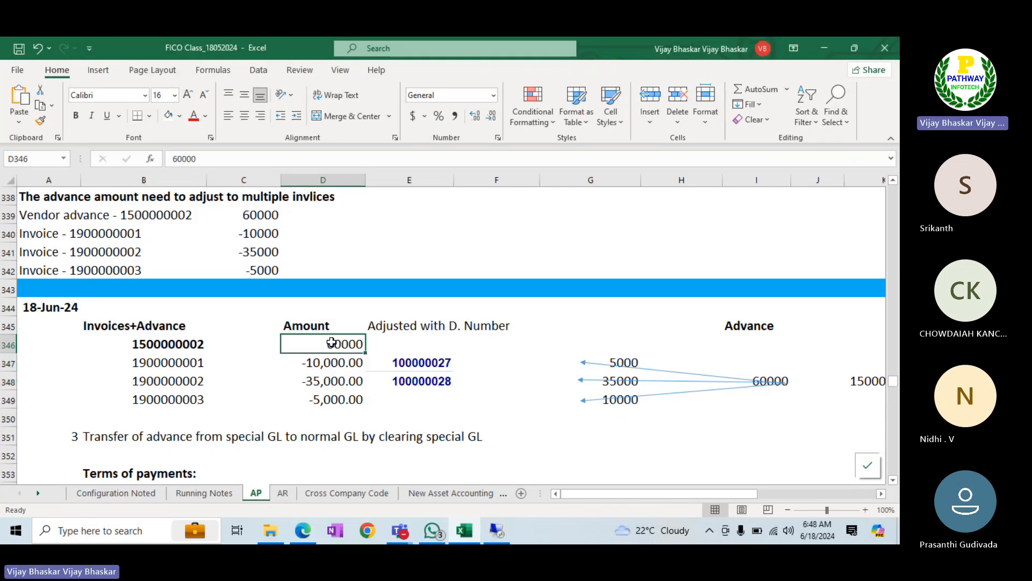
left_click_drag(324, 362, 327, 380)
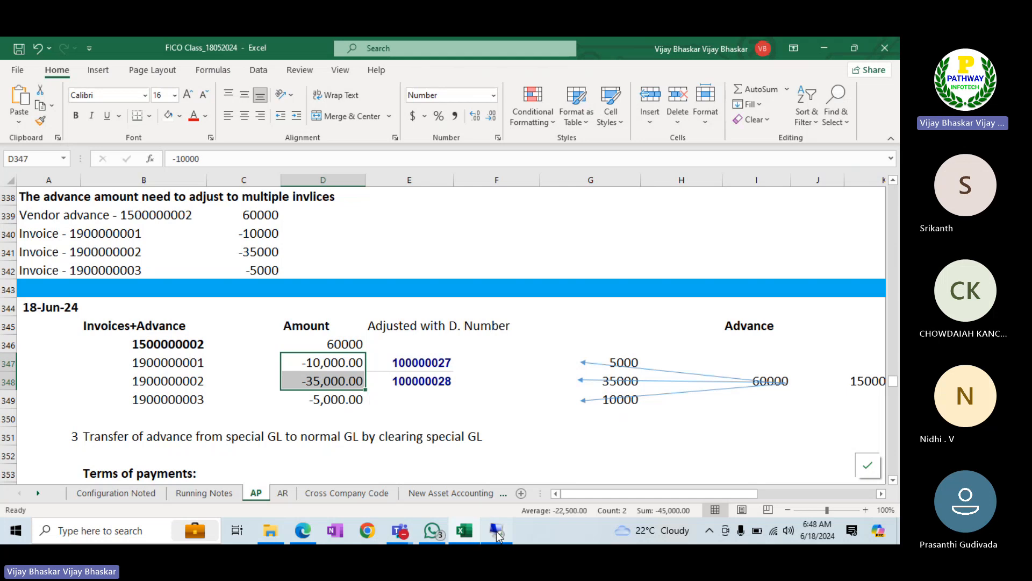
left_click(497, 531)
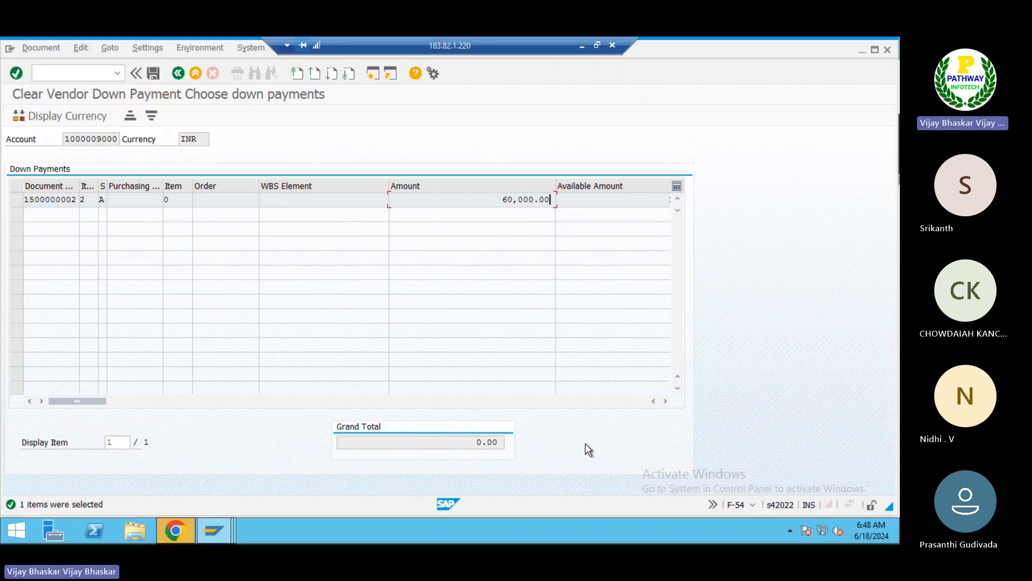
Compare the advance's available amount with the Excel sum of D346:D348, and return to the SAP down payment list
left_click(665, 401)
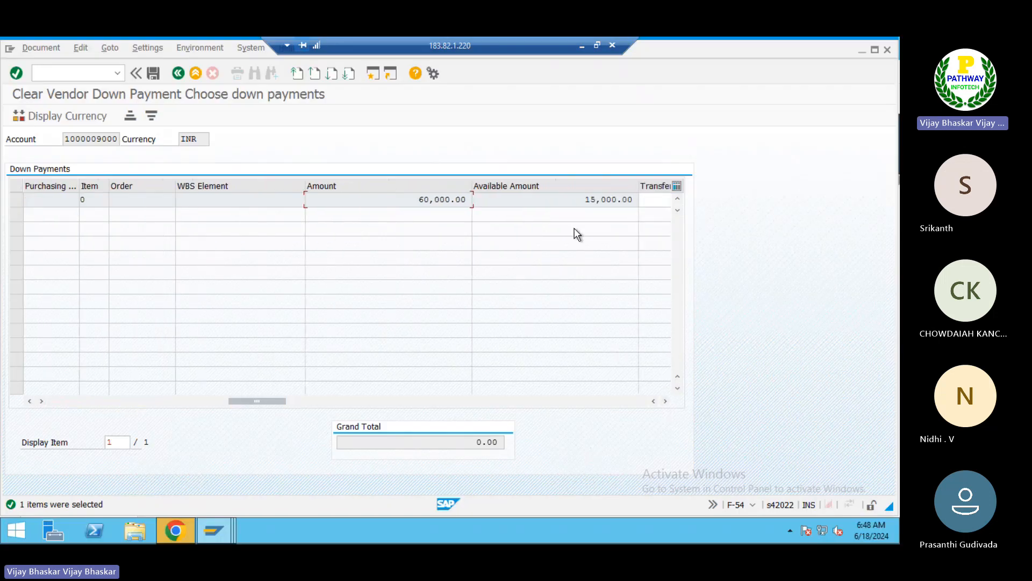
left_click_drag(588, 199, 628, 199)
left_click(634, 199)
left_click(579, 49)
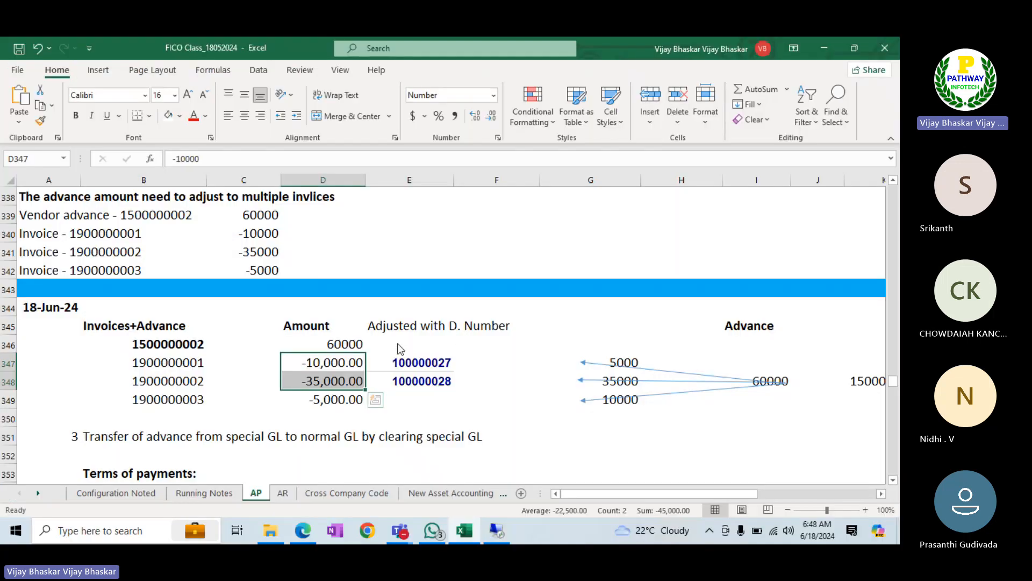
left_click(302, 347)
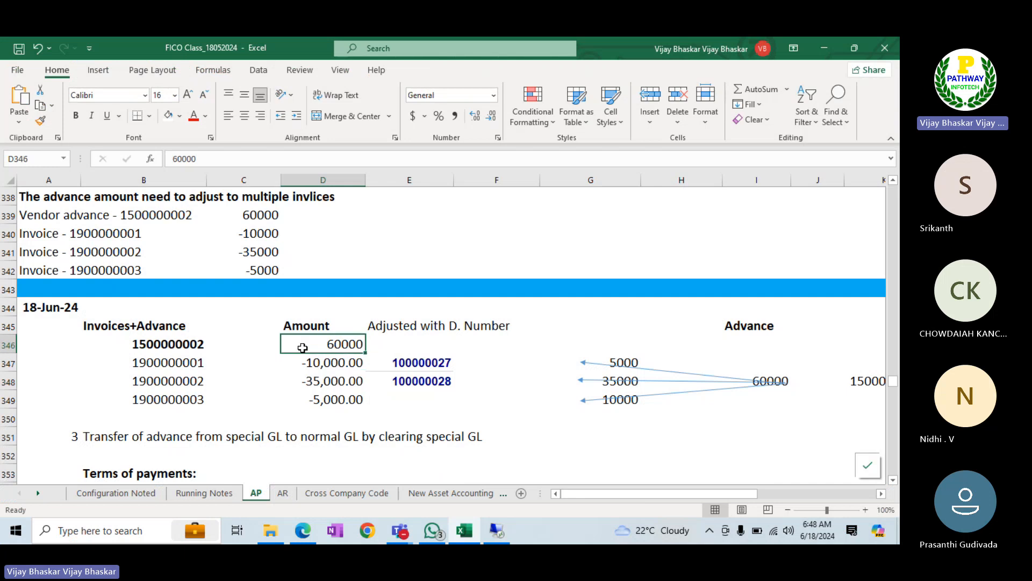
left_click_drag(303, 348, 303, 380)
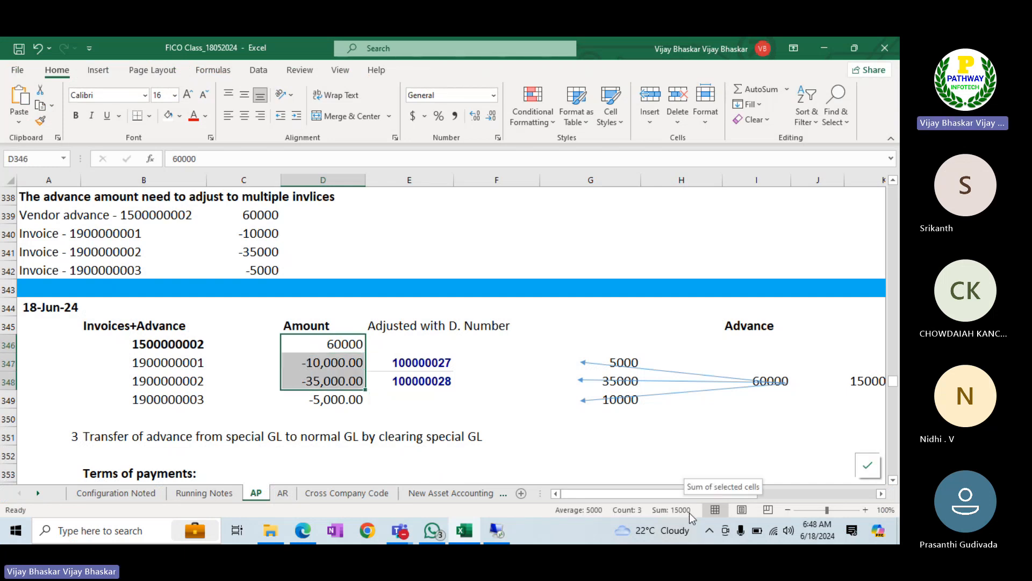
left_click(495, 529)
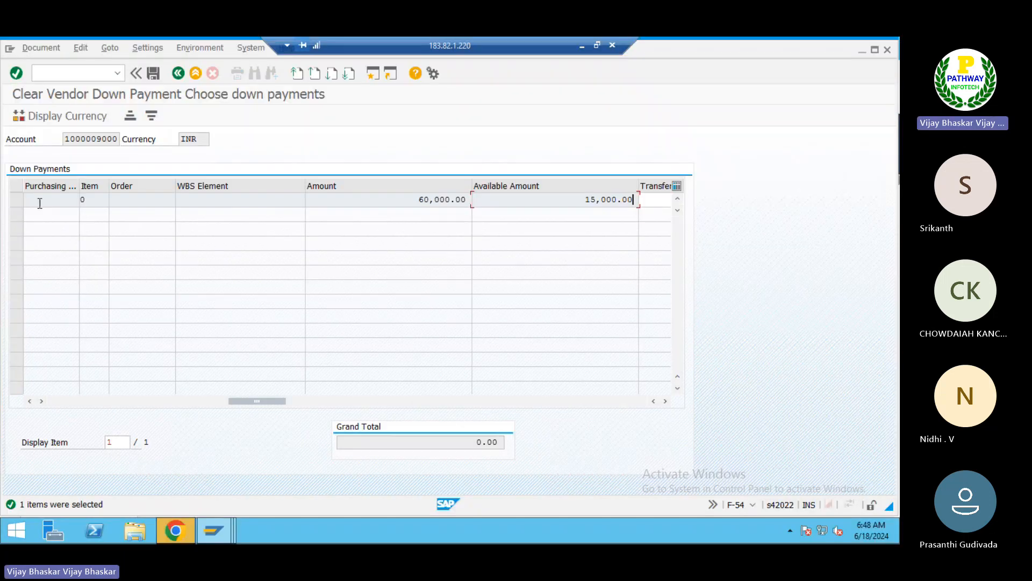
left_click(13, 200)
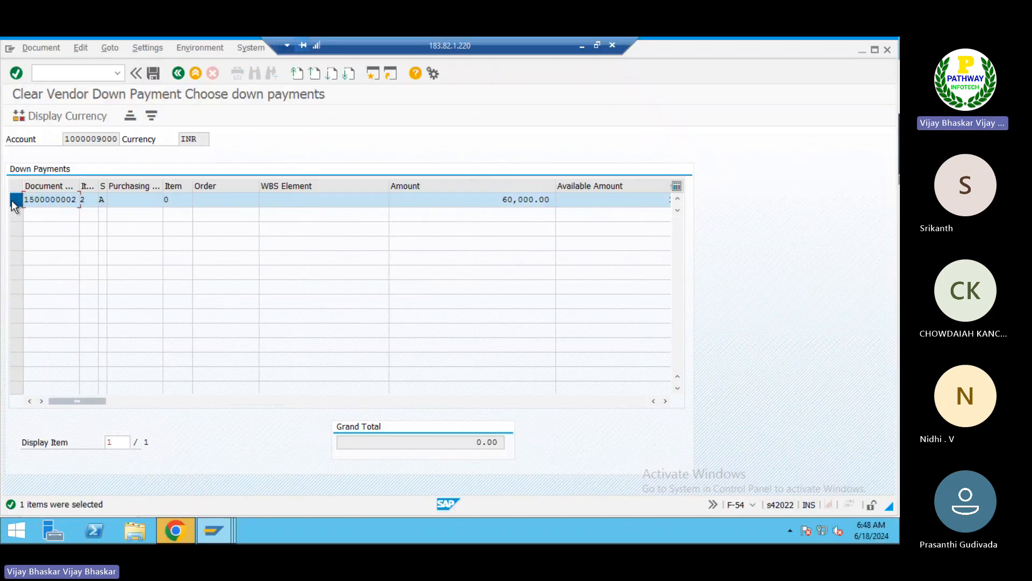
left_click(665, 401)
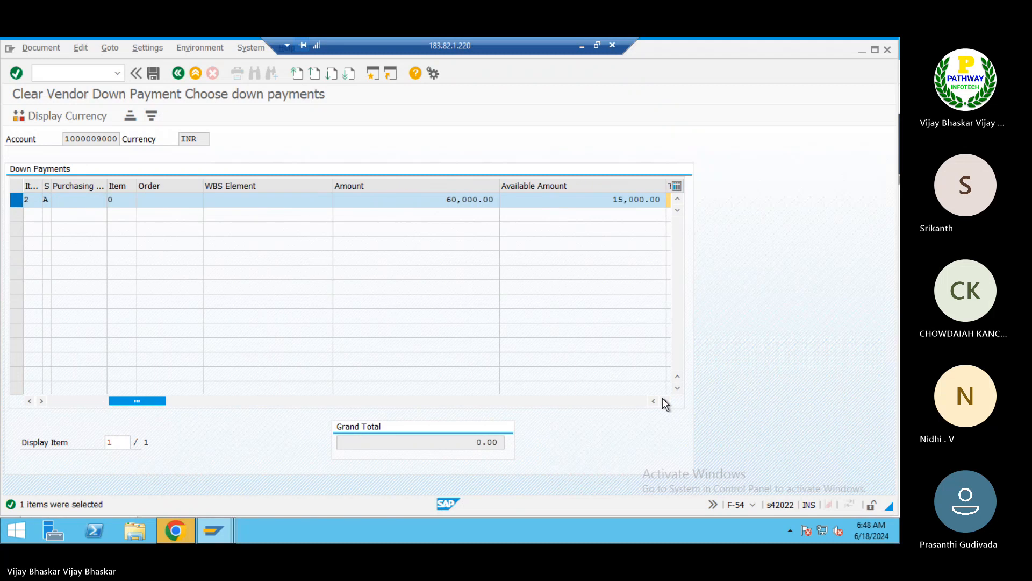
left_click(665, 401)
left_click(665, 400)
left_click(665, 401)
left_click(665, 401)
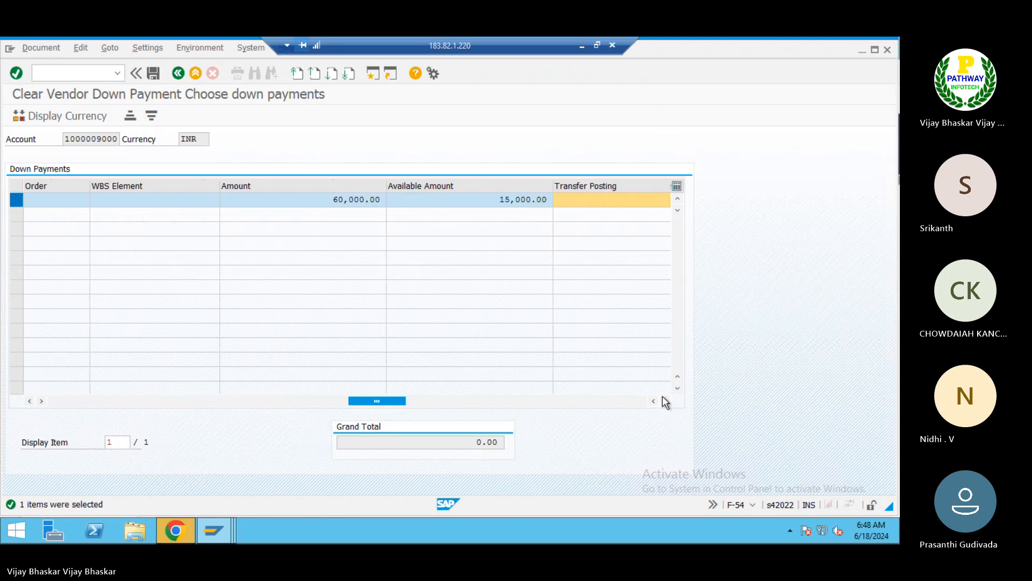
left_click(665, 401)
left_click(517, 201)
type("5000")
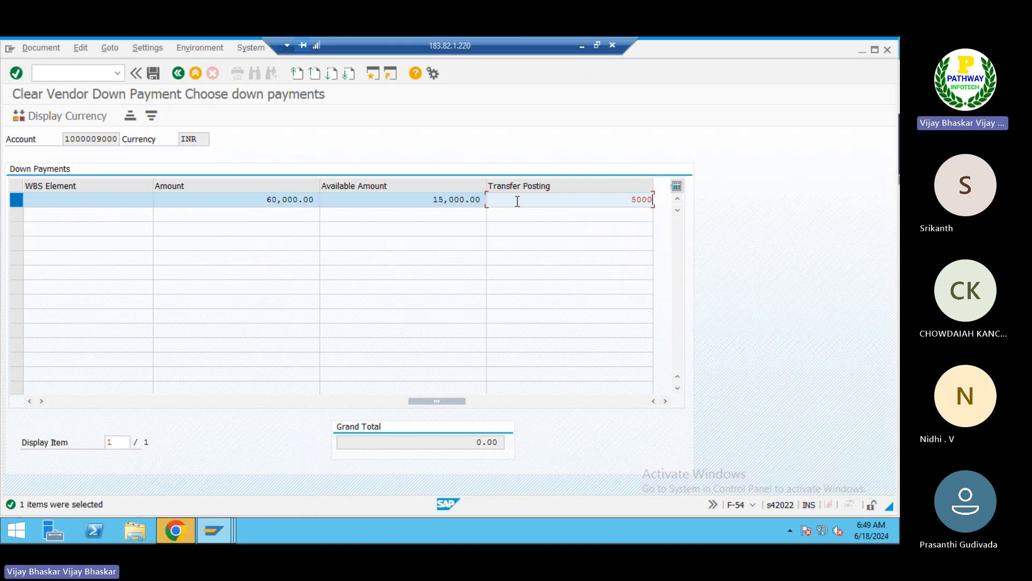
Simulate the down payment clearing document and post it
left_click(41, 48)
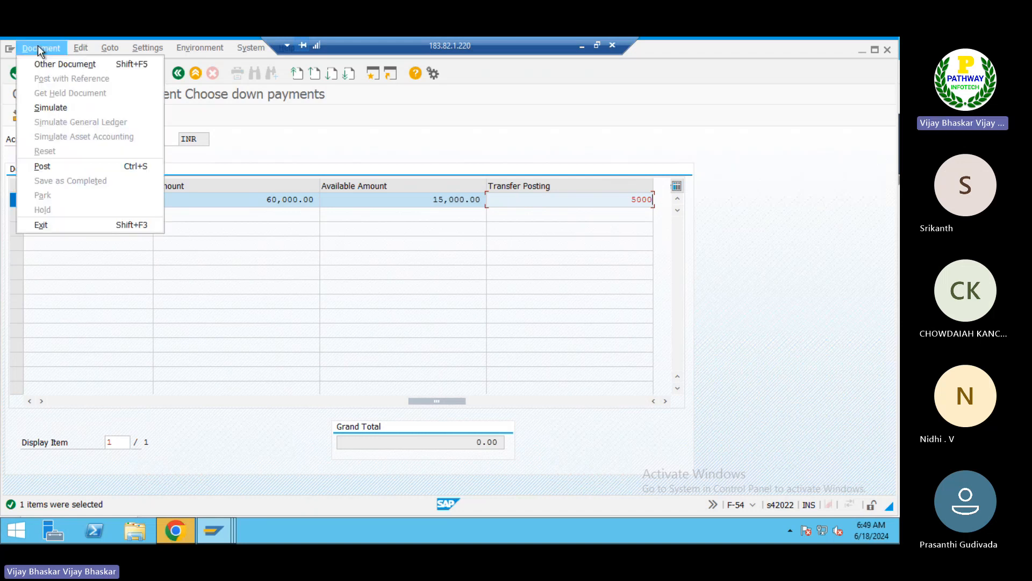
left_click(48, 107)
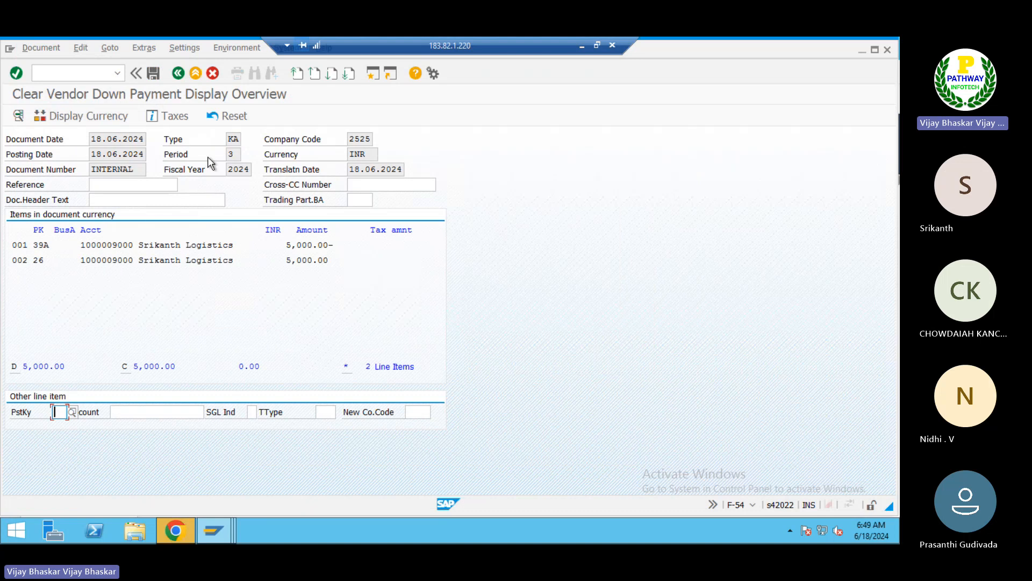
left_click(154, 75)
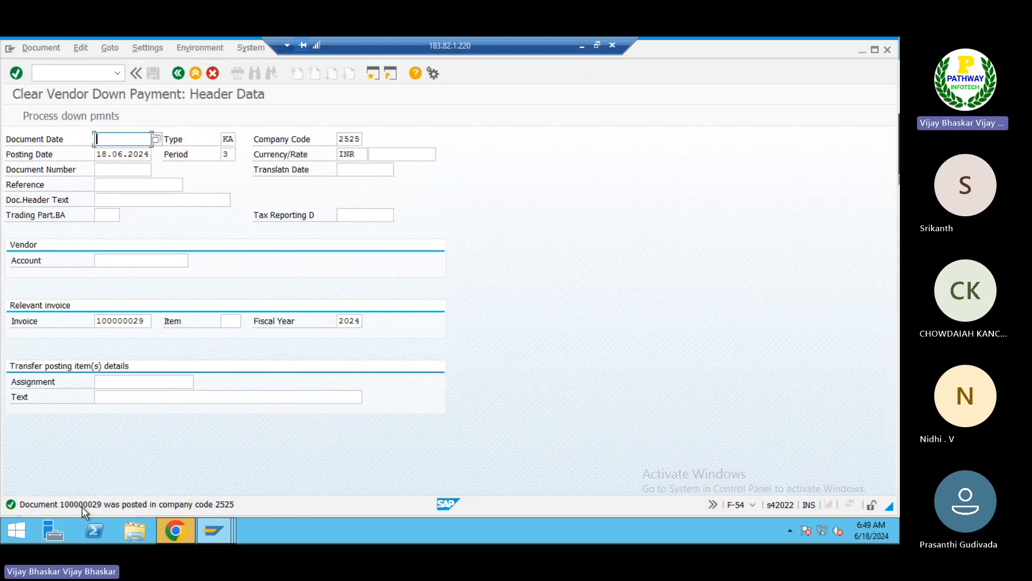
In Excel, record clearing document number 100000029 for the third invoice in cell E349, matching the formatting of the cell above
left_click(583, 48)
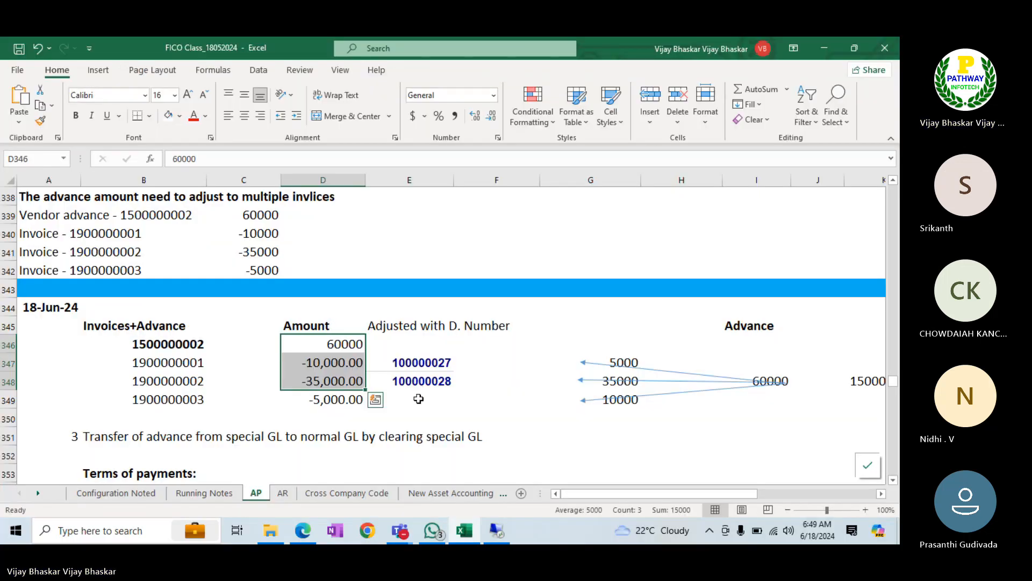
left_click(419, 399)
key("ctrl+d")
left_click(237, 161)
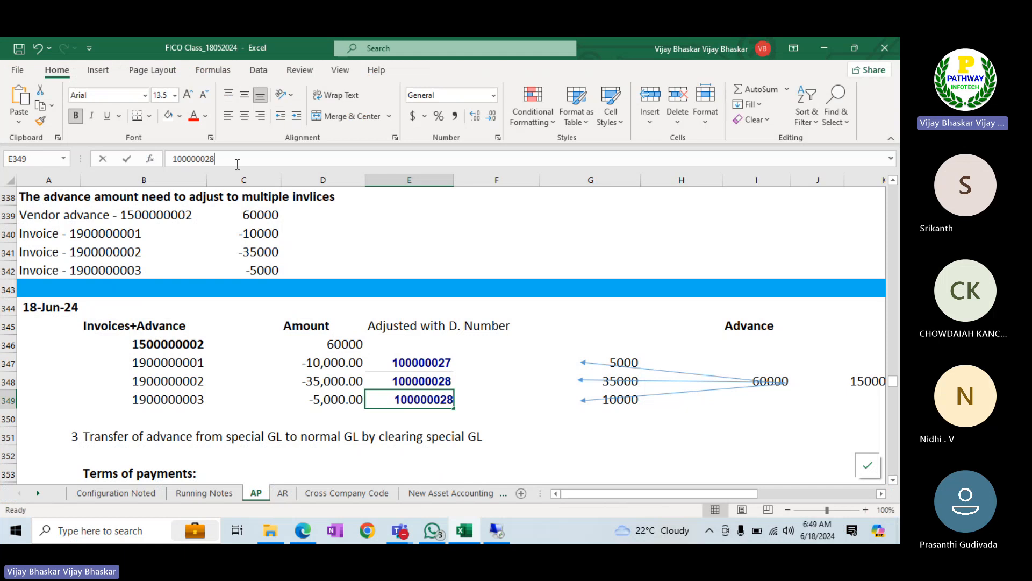
key("BackSpace")
type("9")
key("Tab")
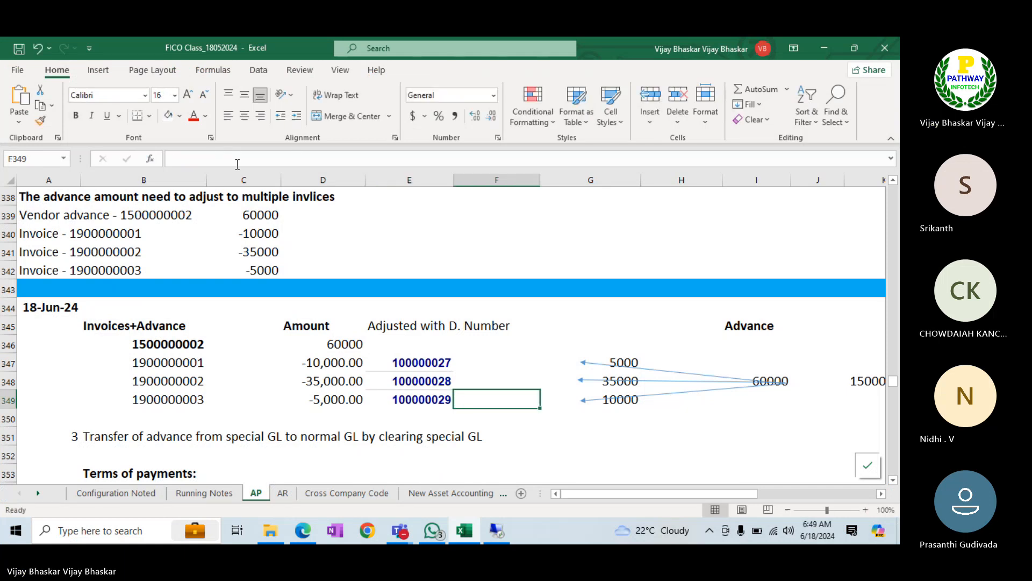
key("Tab")
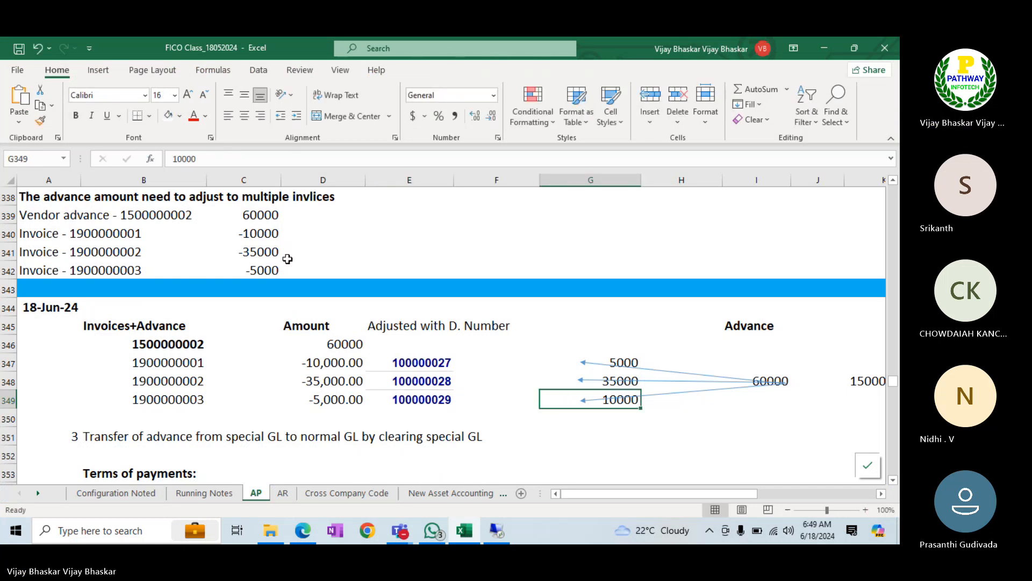
Correct the advance allocation amounts, setting cell G347 to 10000 and cell G349 to 5000
left_click(625, 360)
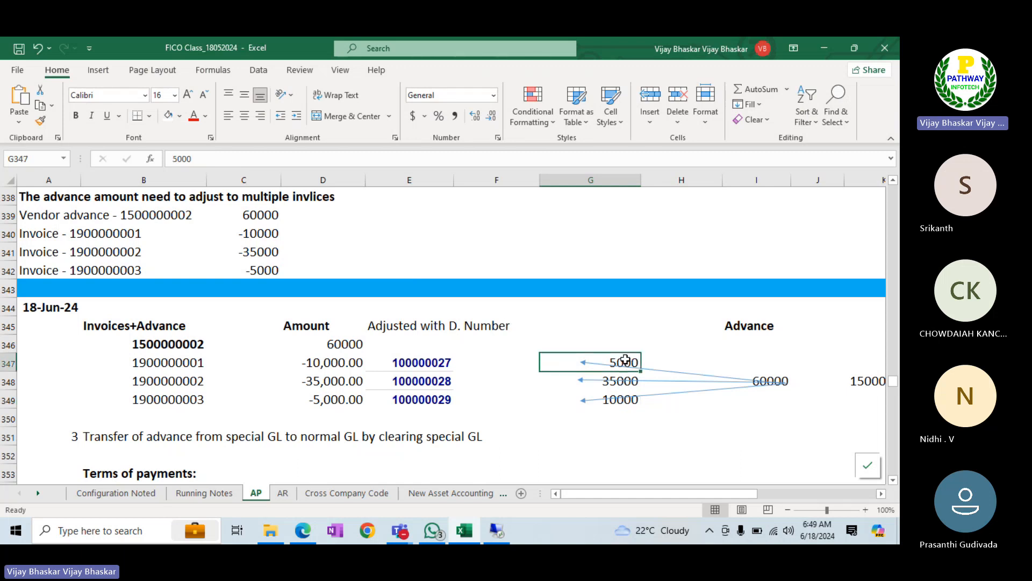
type("1000")
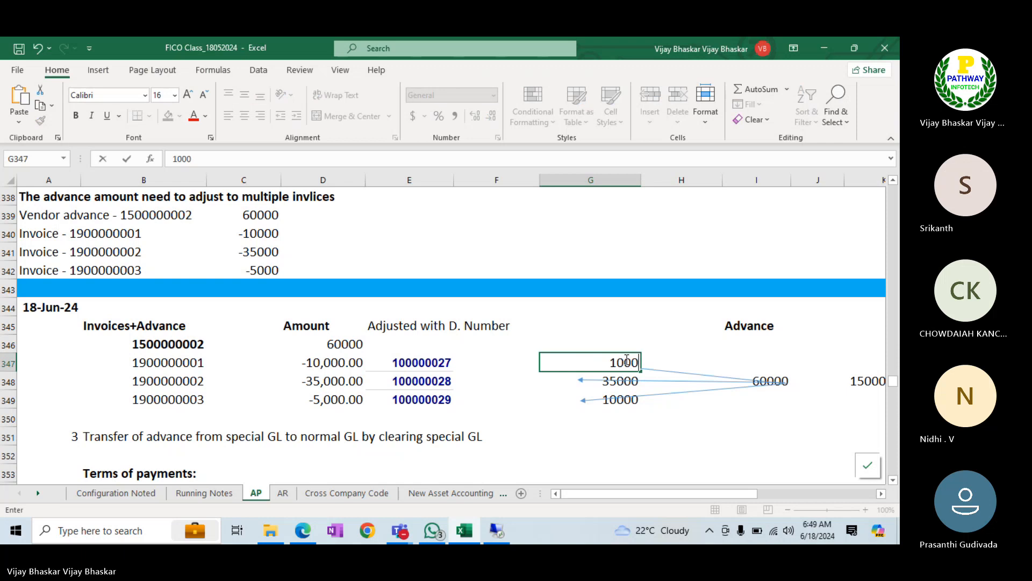
type("0")
key("Return")
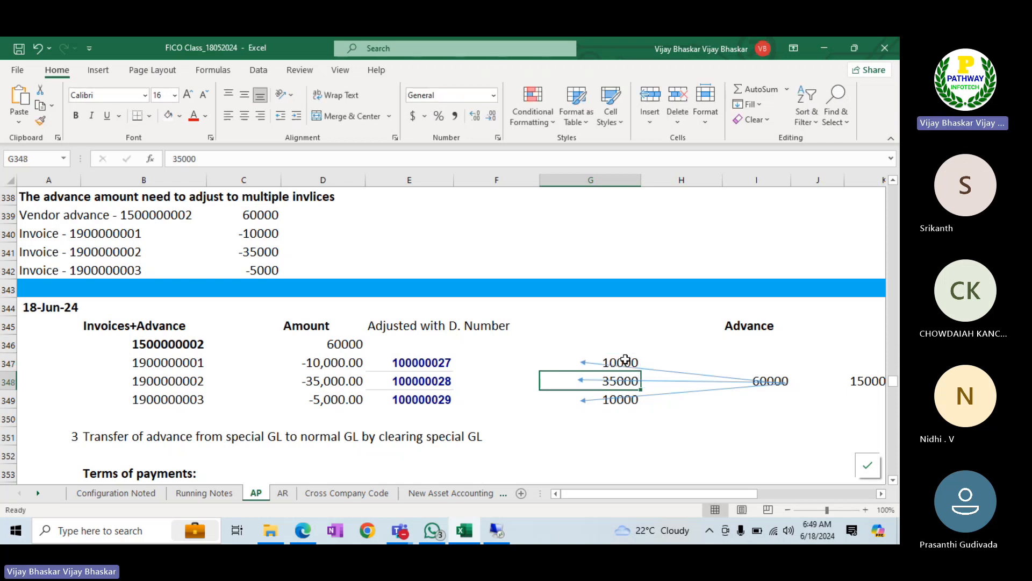
key("Left")
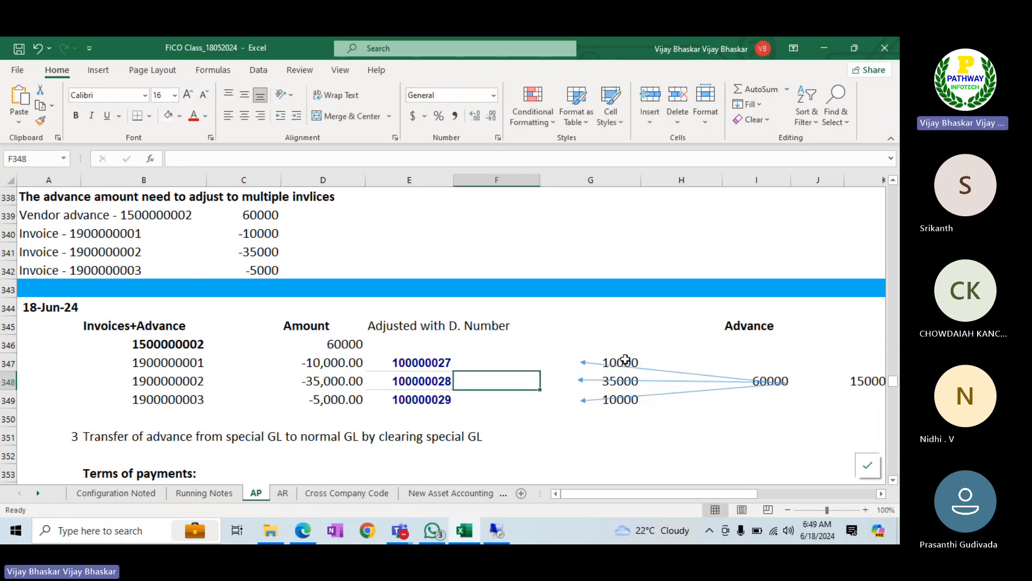
key("Left")
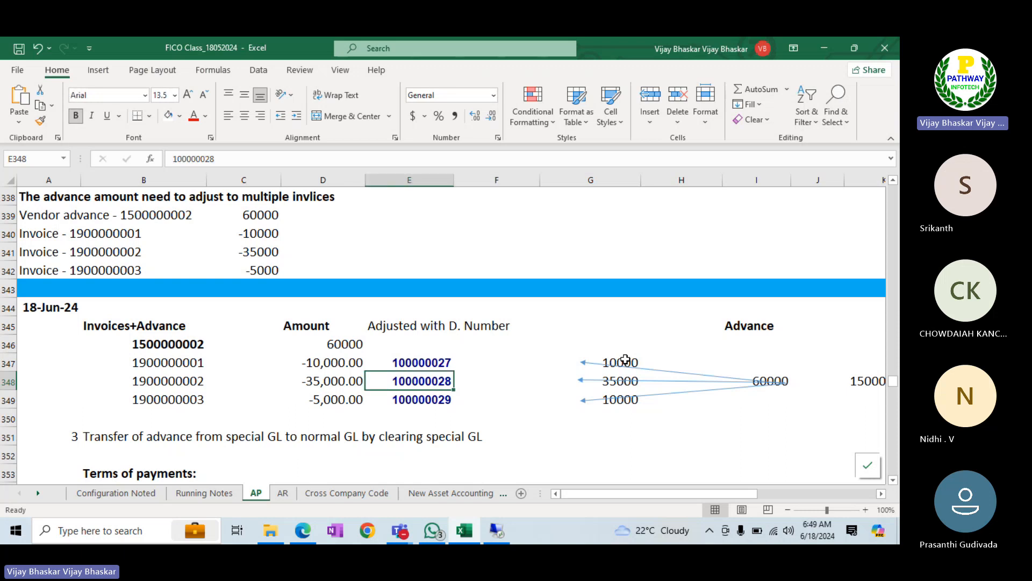
key("Down")
key("Right")
key("Right")
type("5000")
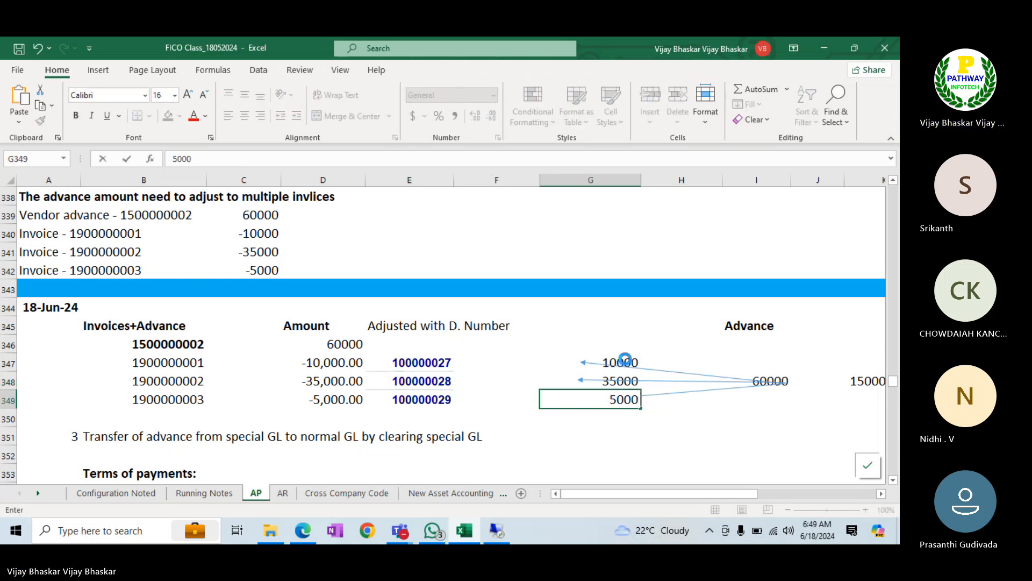
key("Return")
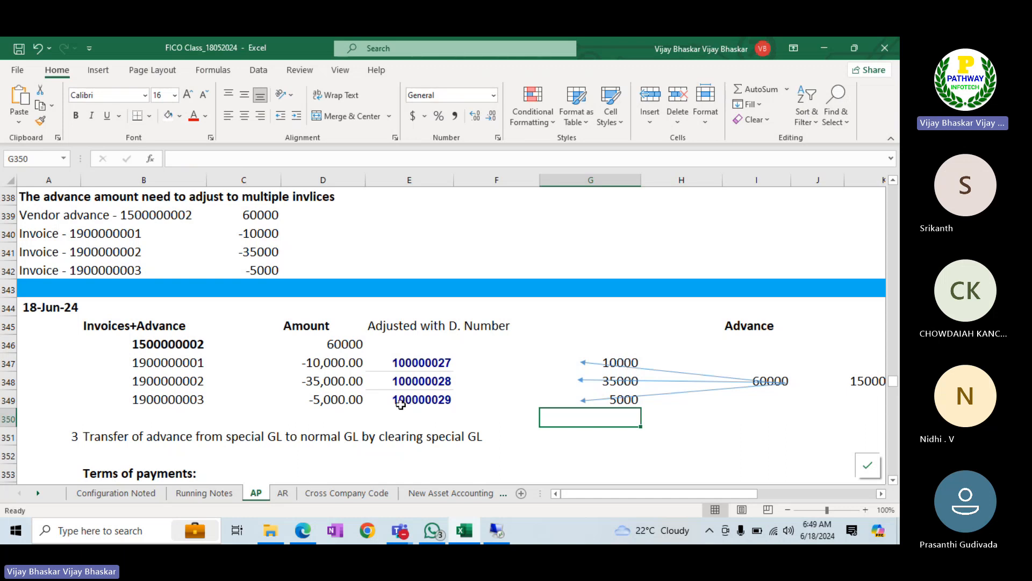
Total the advance and the three invoice amounts from D346:D349 in cell D350 with AutoSum
left_click_drag(334, 345, 331, 423)
left_click(743, 94)
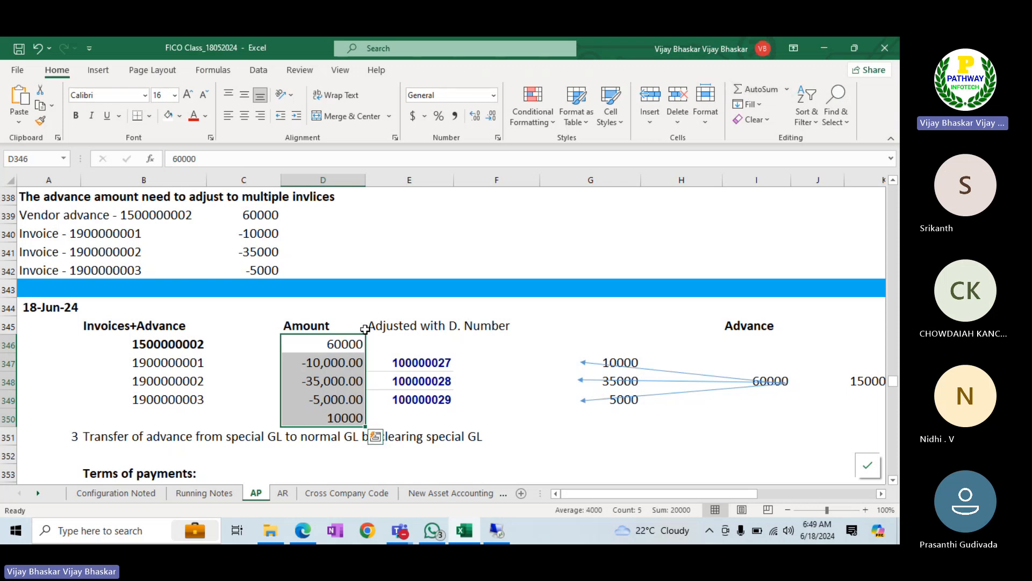
left_click(315, 416)
Label the total "Open advance" in cell C350 and make C350:D350 bold
left_click(240, 419)
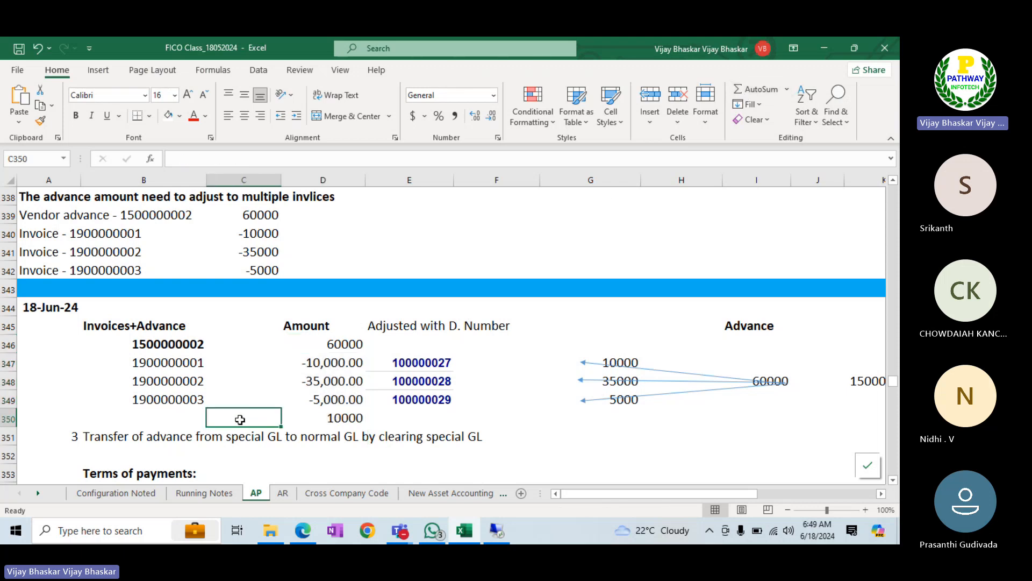
type("Open ")
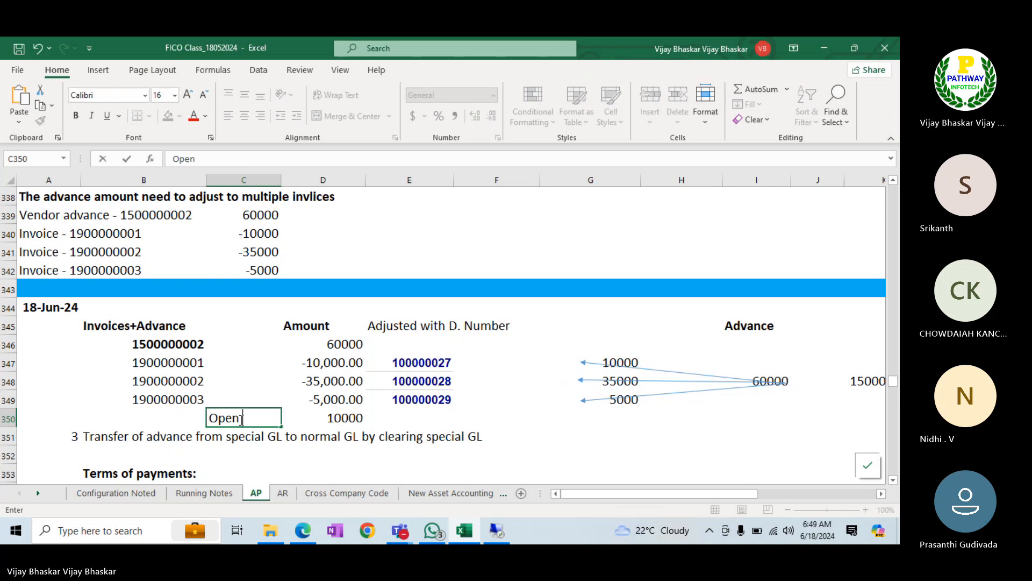
type("advance")
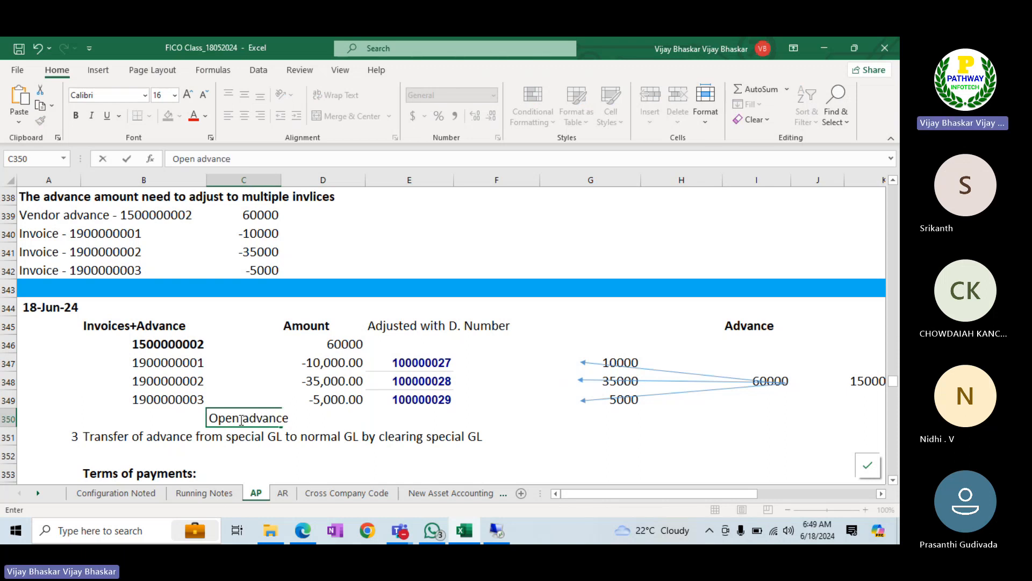
key("Return")
left_click_drag(241, 420, 358, 421)
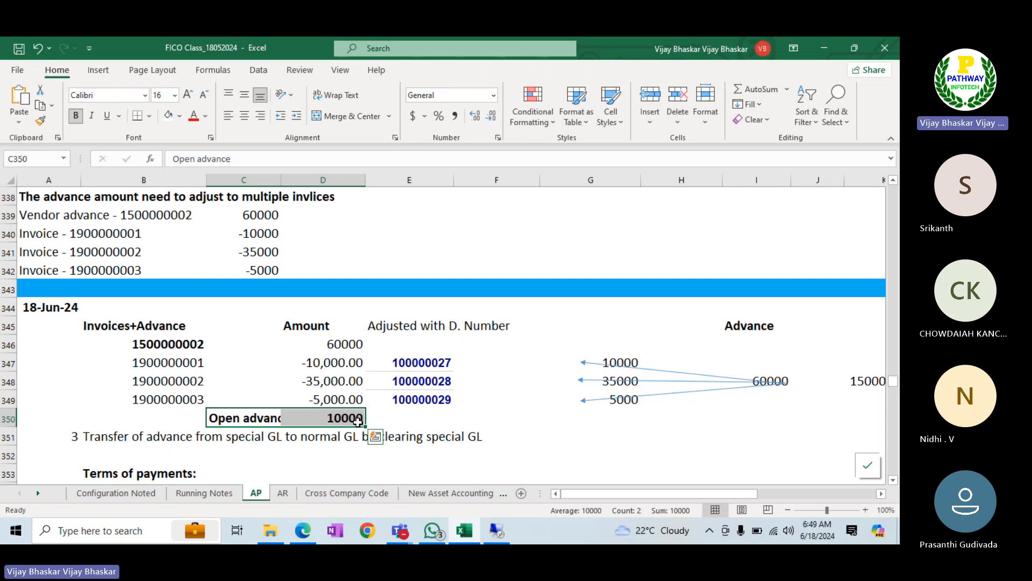
key("ctrl+b")
Switch to the SAP Vendor Line Item Display (FBL1N) and go back to its selection screen
mouse_move(491, 530)
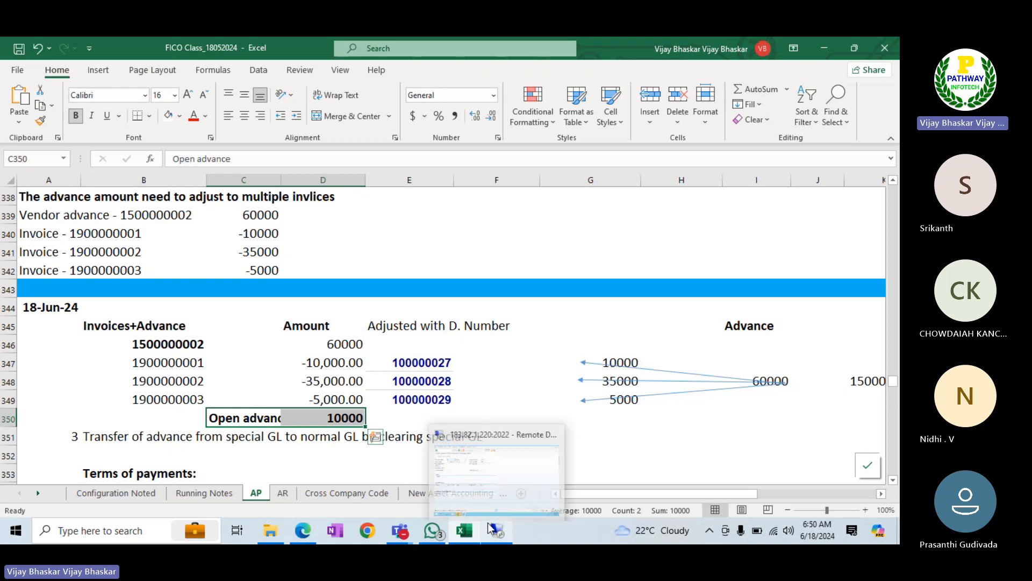
left_click(483, 457)
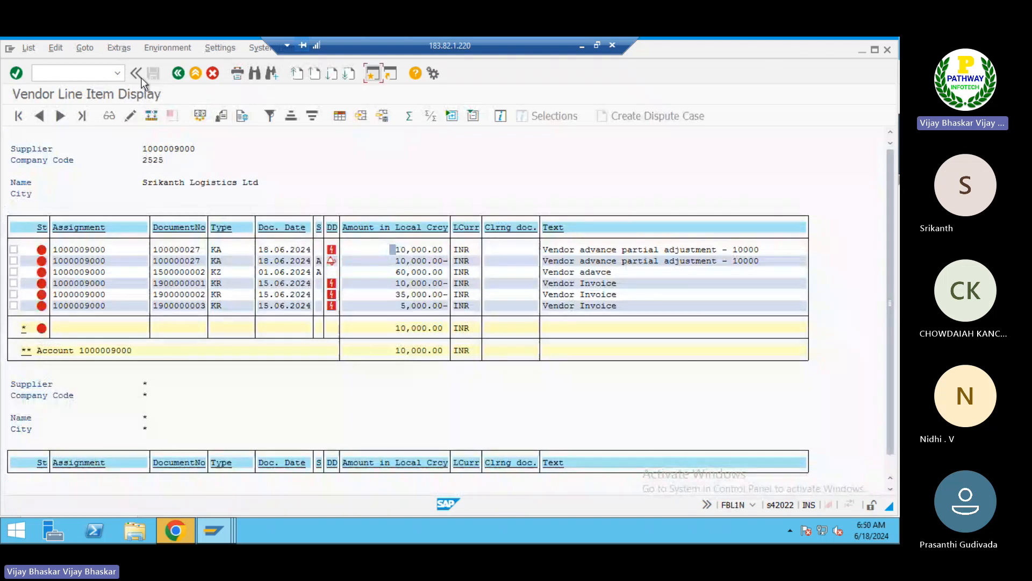
left_click(178, 76)
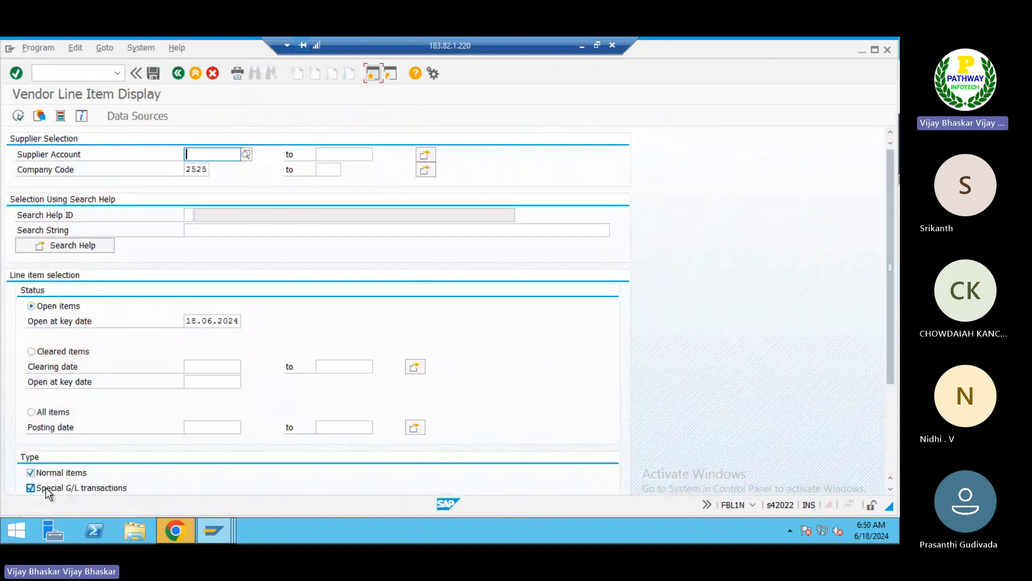
List the vendor's open items for company code 2525 without normal items and examine the advance, its adjustments and the remaining balance
left_click(41, 473)
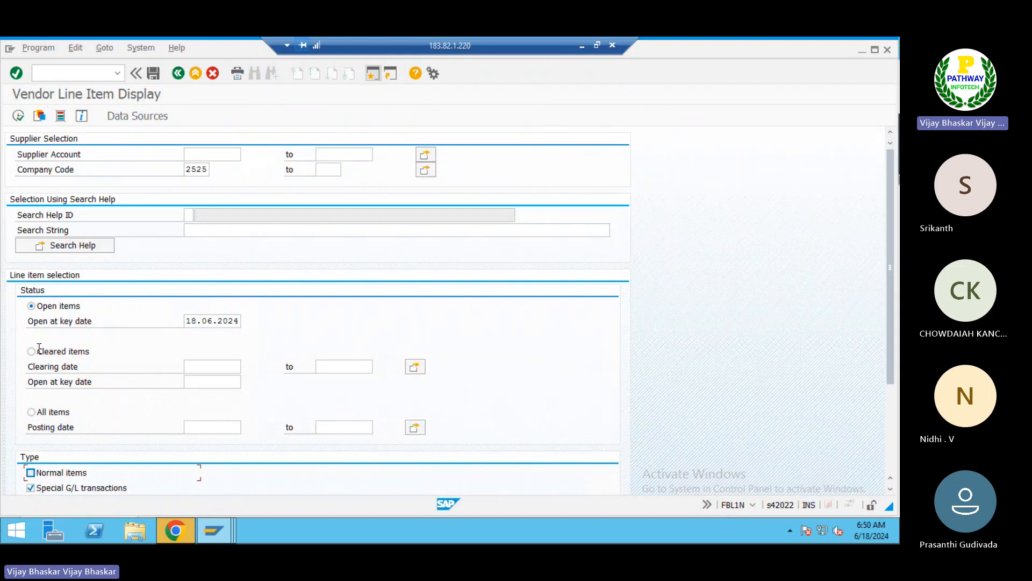
left_click(18, 116)
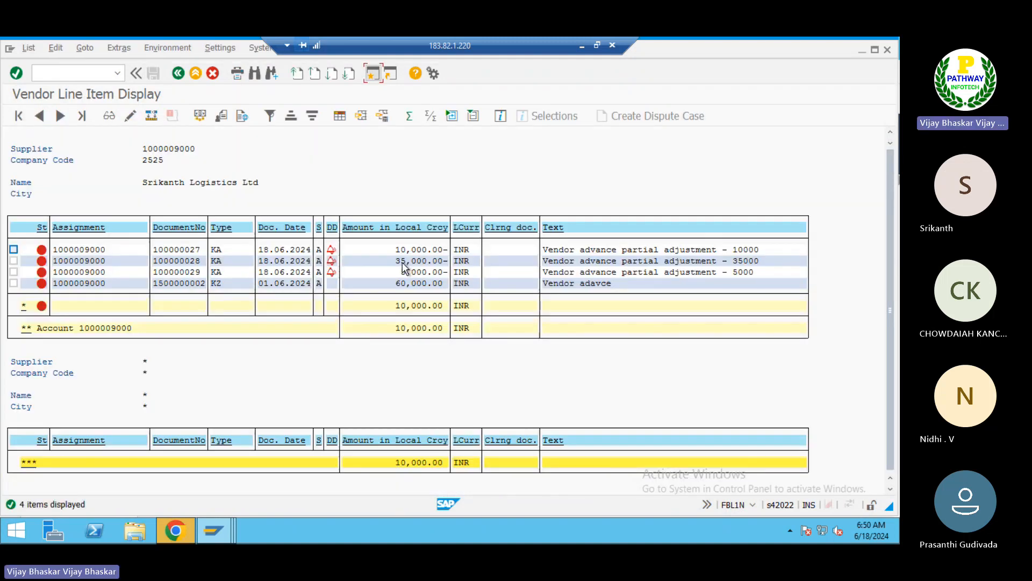
left_click(396, 283)
left_click_drag(422, 285, 444, 287)
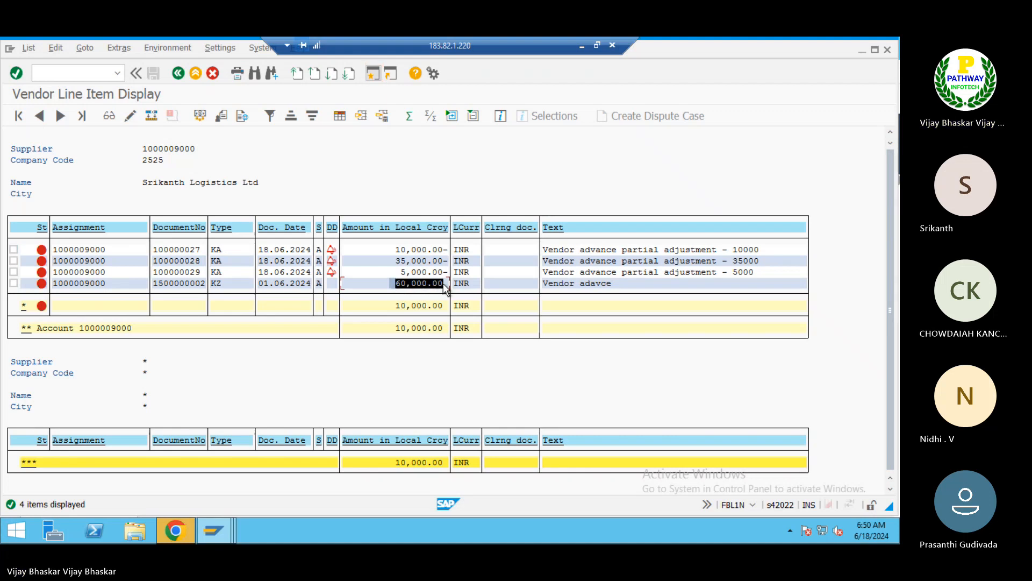
left_click(422, 290)
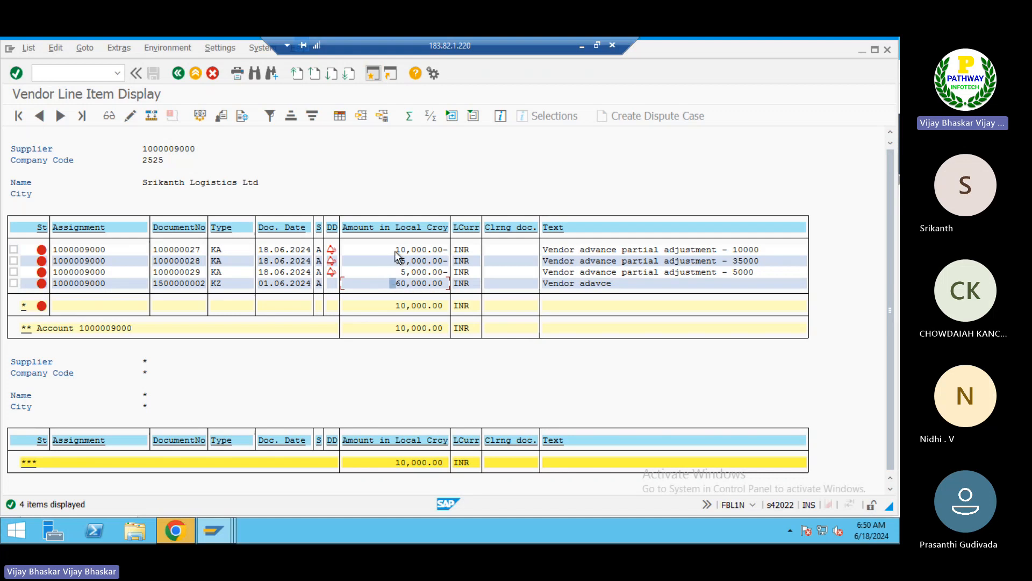
left_click(418, 261)
left_click(395, 305)
left_click_drag(426, 308, 442, 307)
Switch to the other SAP session and start vendor invoice entry with transaction F-43
key("alt+Tab")
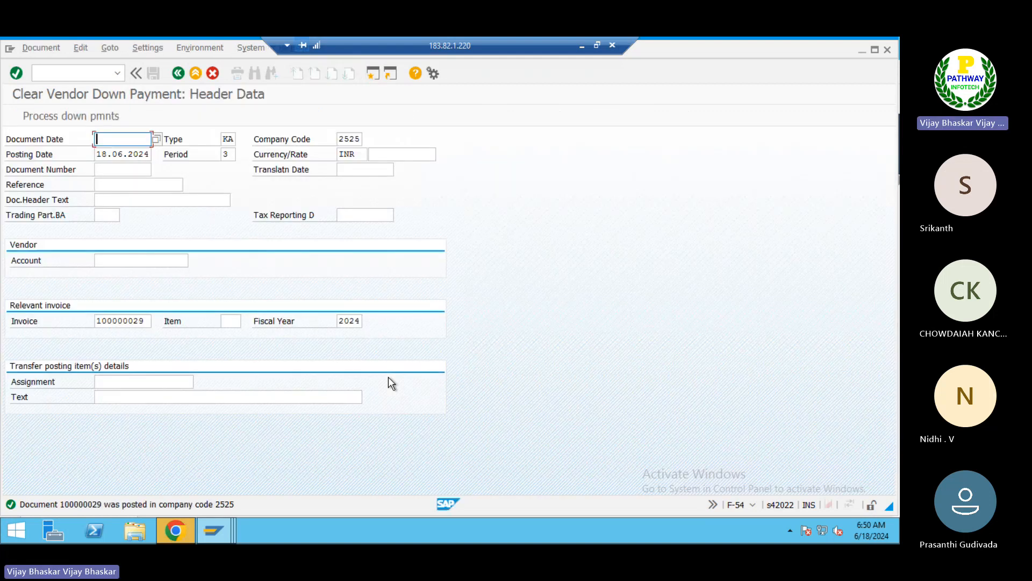
left_click(78, 71)
type("/")
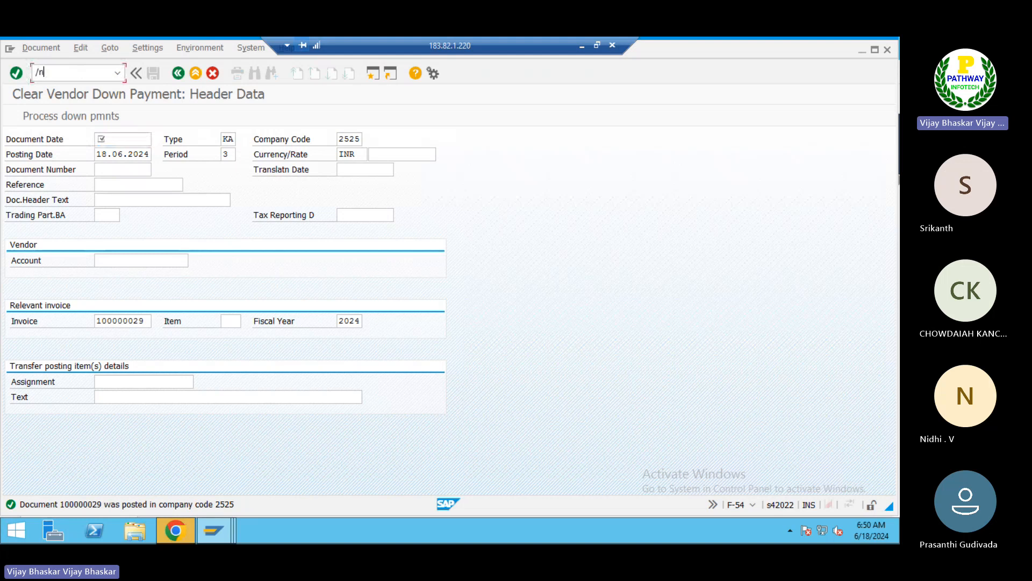
type("nf-43")
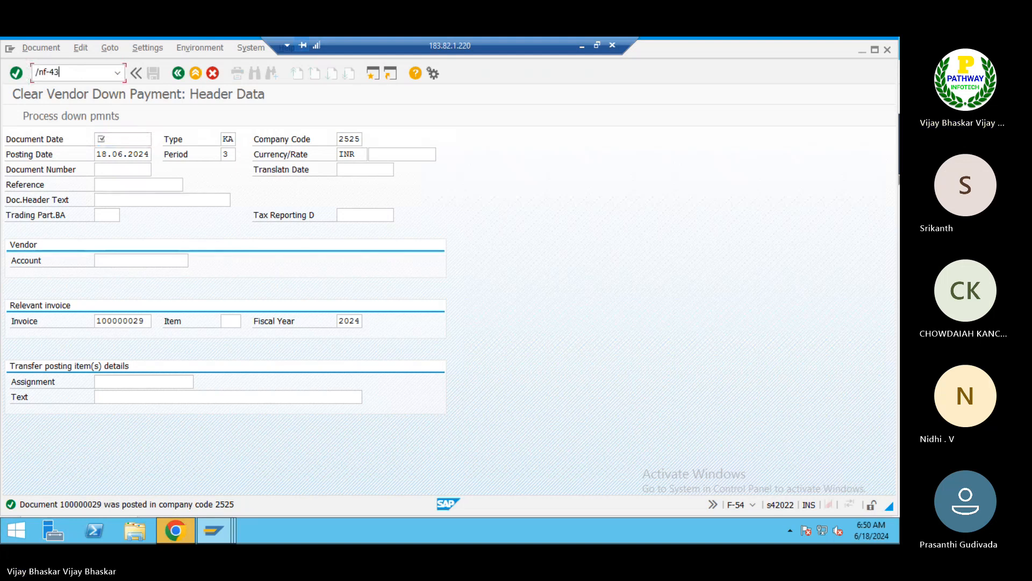
key("Return")
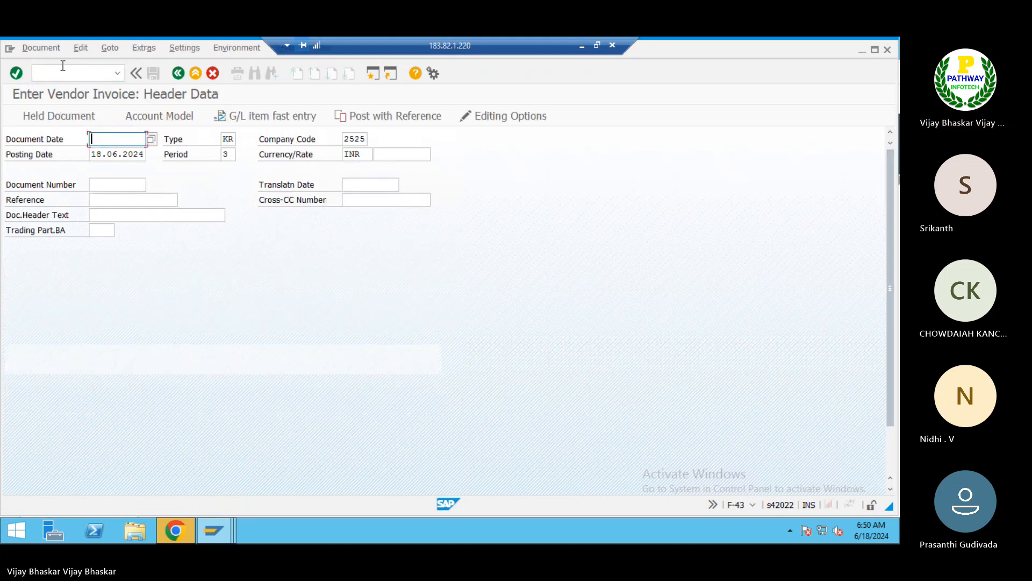
Choose posting with reference and take over the header data of an existing vendor invoice
left_click(40, 50)
left_click(51, 106)
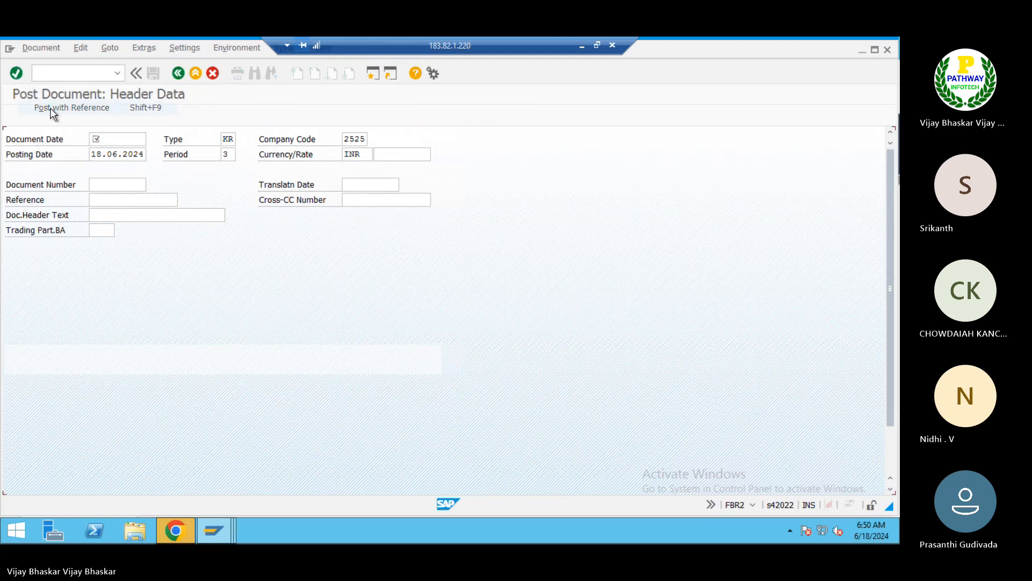
key("BackSpace")
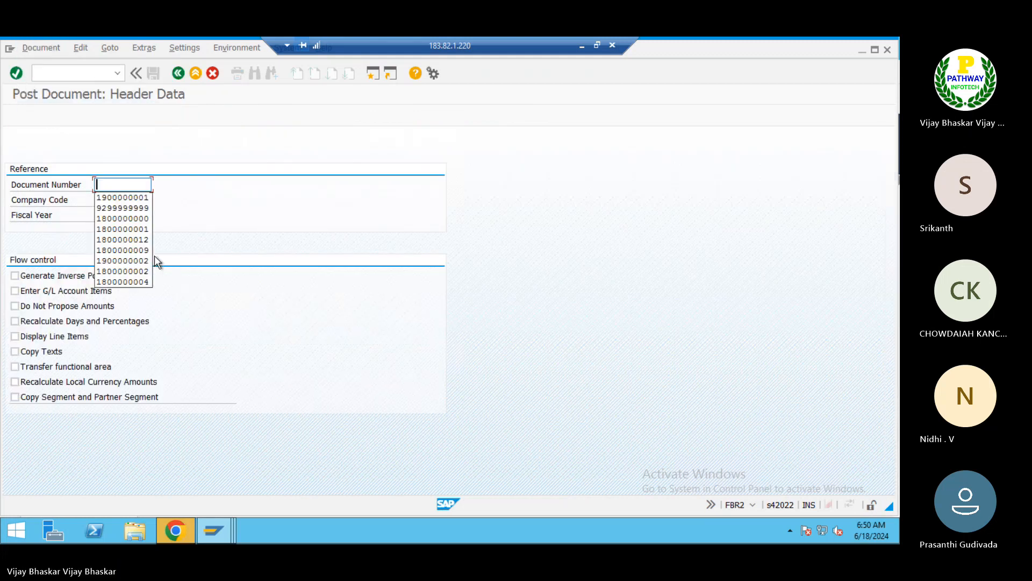
key("Return")
key("Return")
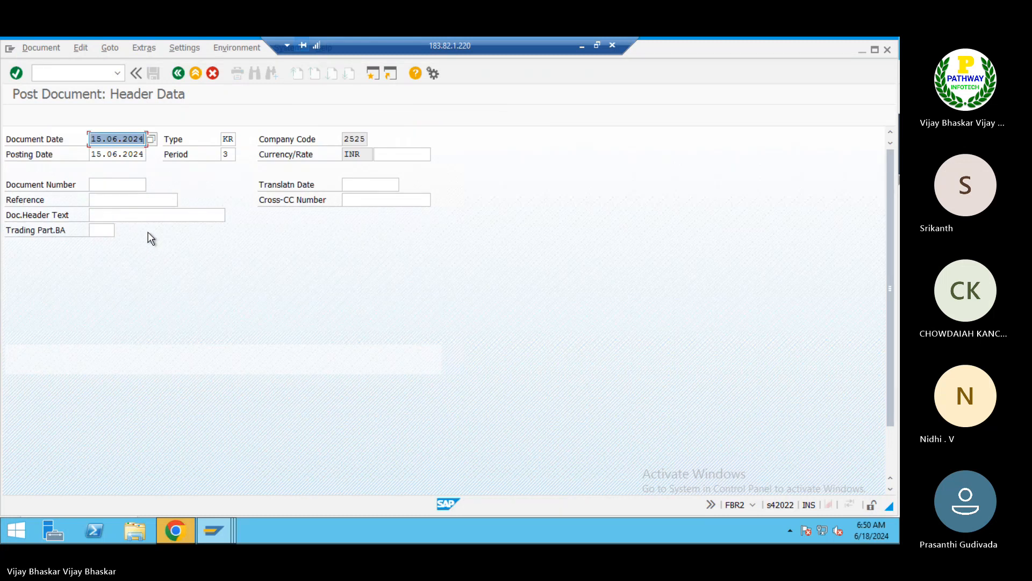
Set both the document date and the posting date to 18062024 and continue to the document items
type("18")
key("Down")
key("Return")
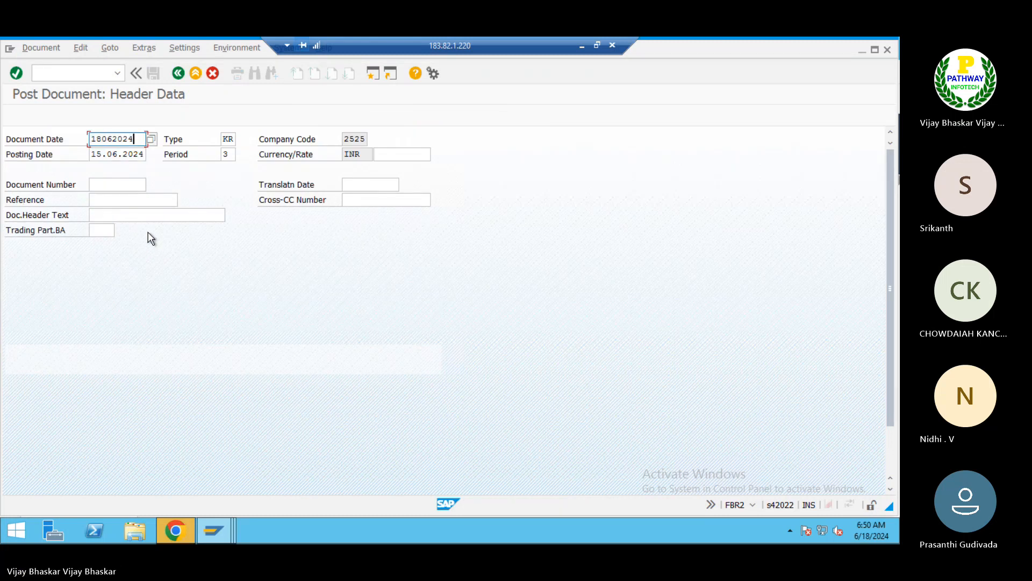
key("Tab")
type("18")
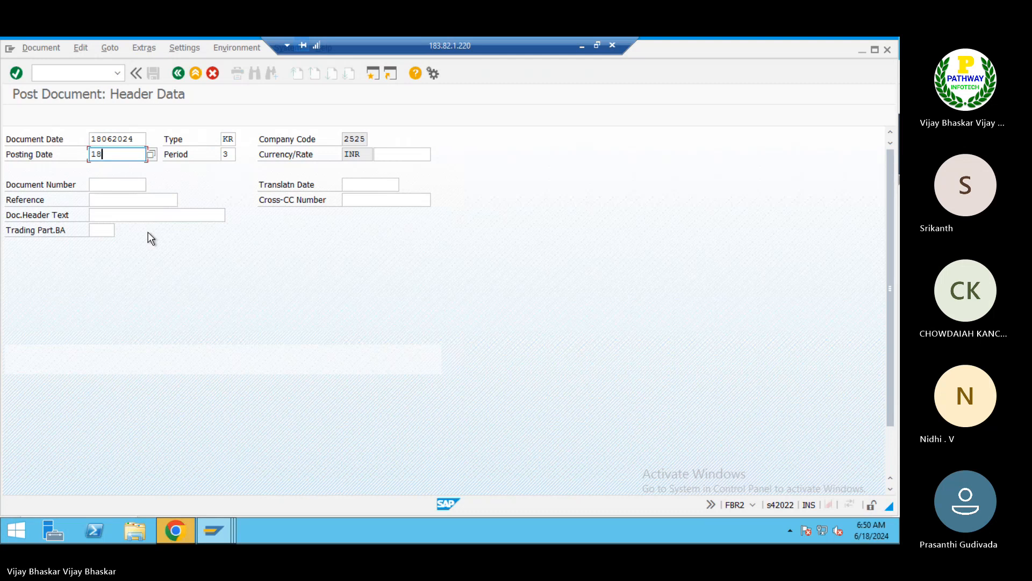
type("062024")
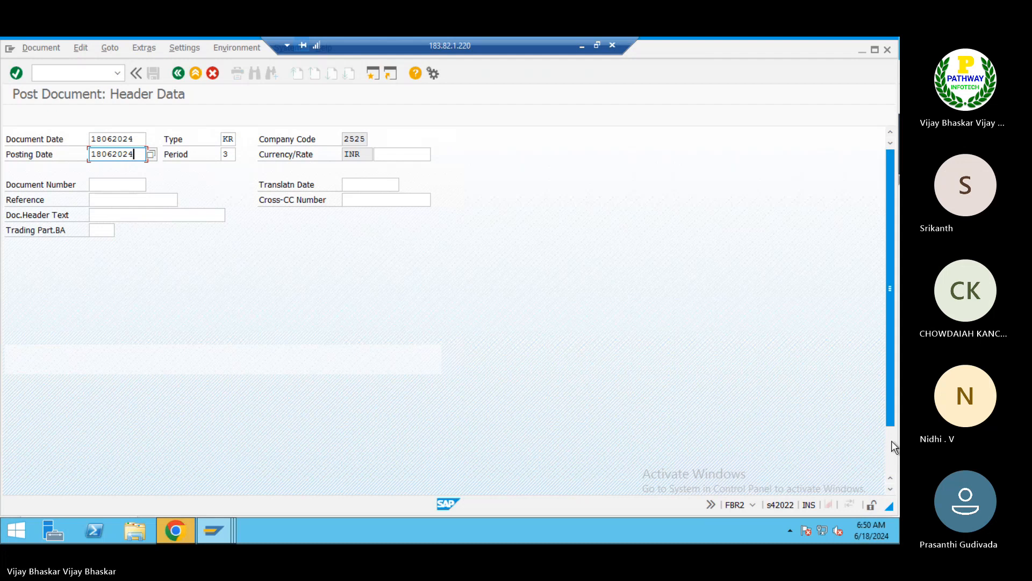
scroll(889, 454, "down", 2)
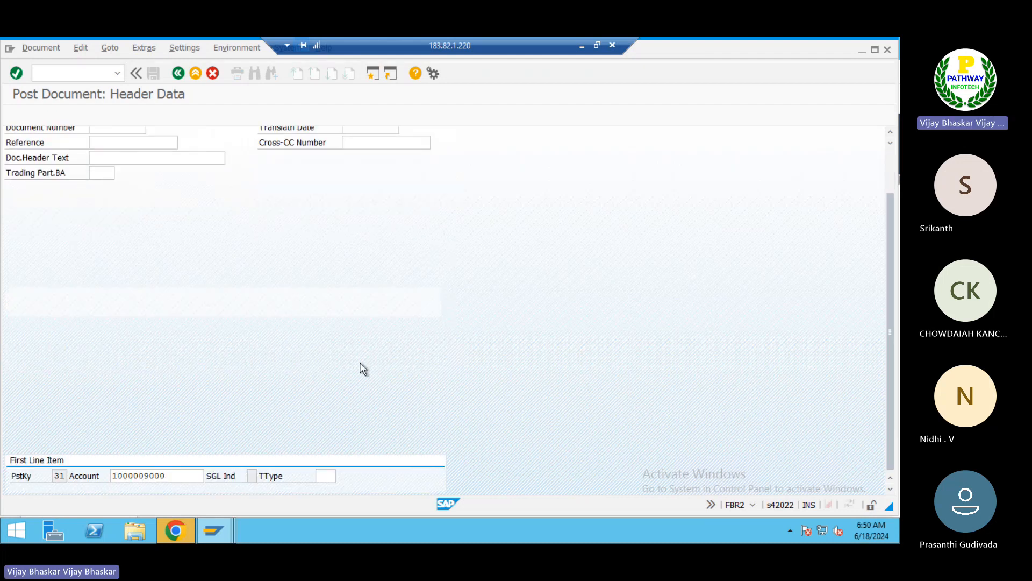
key("Return")
Change the amount to 120000 in both the vendor line item and the office expenses G/L line item
double_click(188, 245)
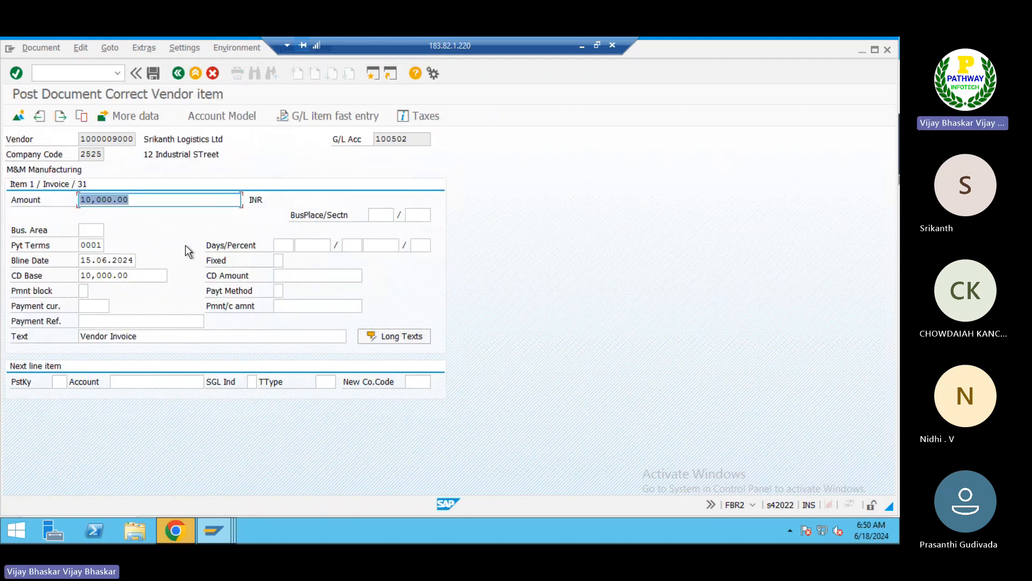
type("120000")
left_click(19, 118)
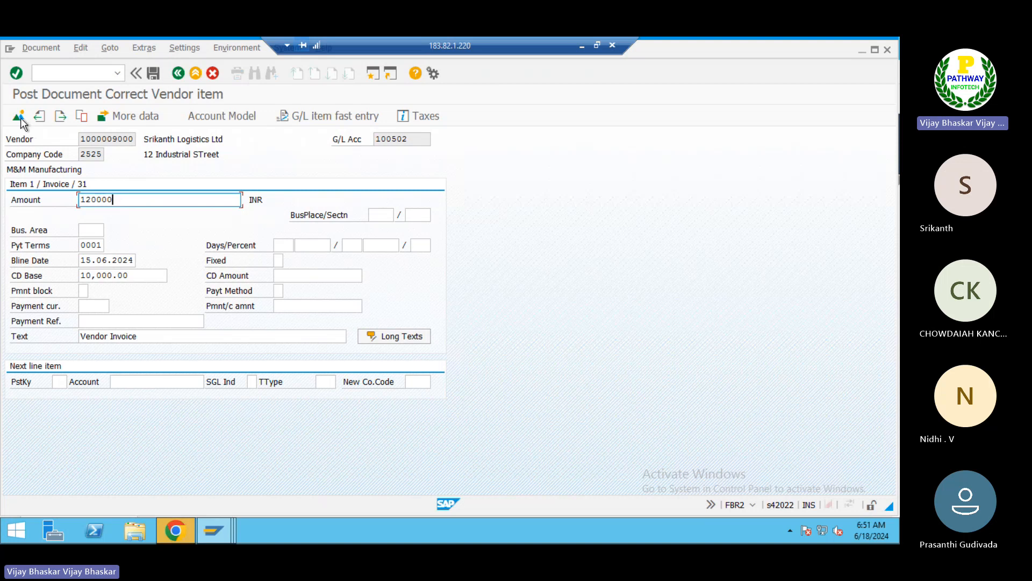
double_click(172, 263)
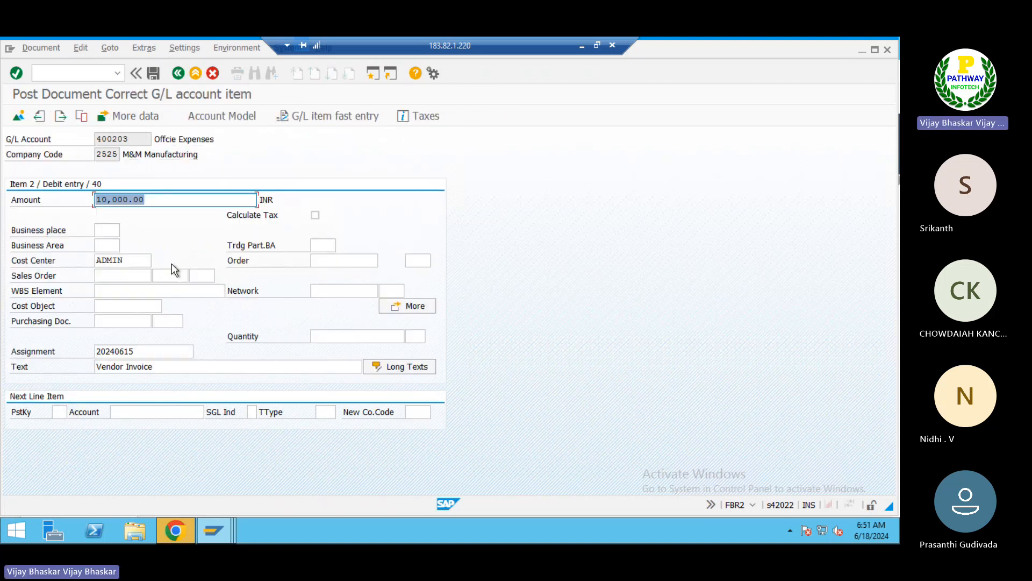
type("120000")
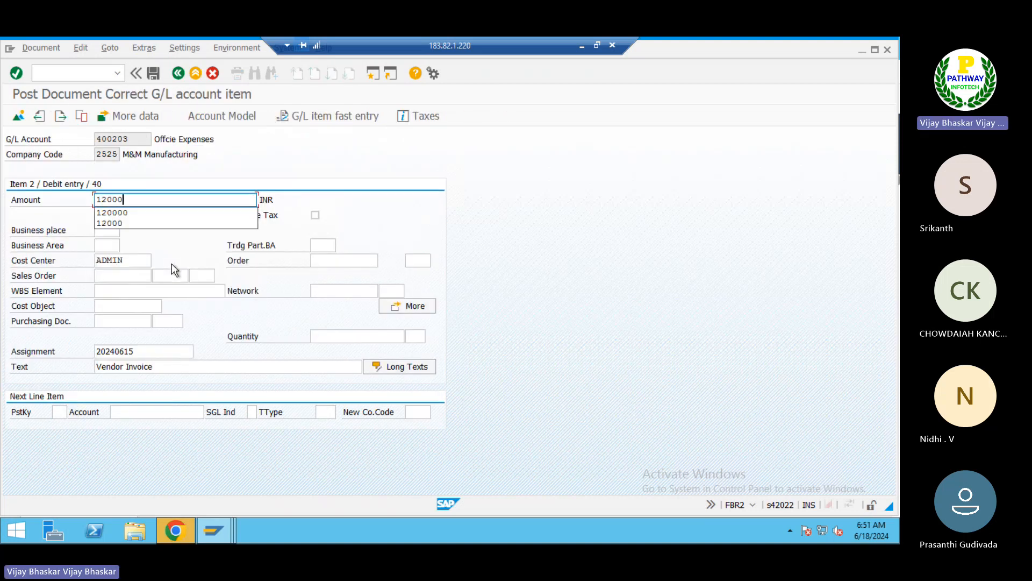
left_click(24, 116)
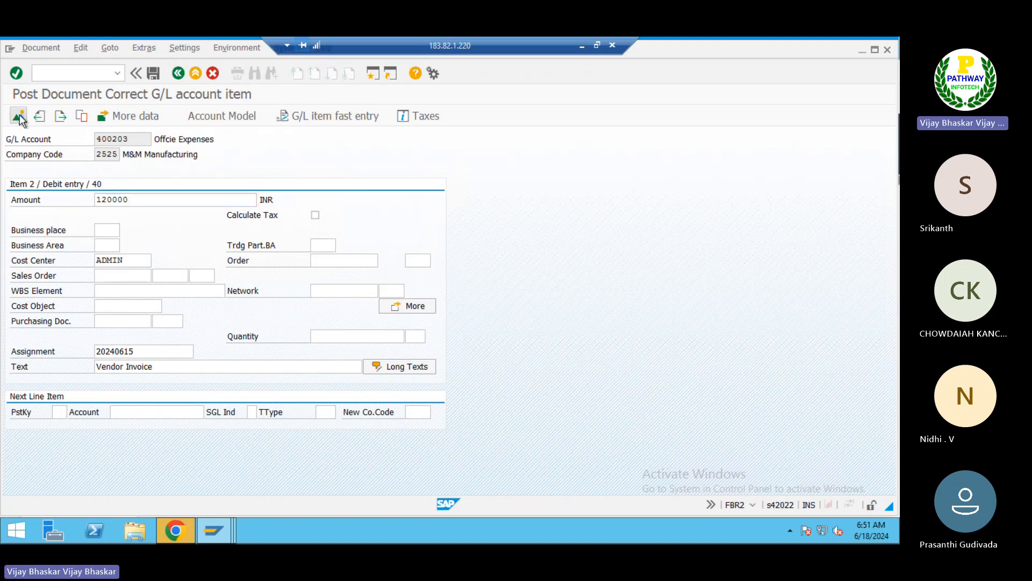
Check the debit and credit totals in the document overview and post the vendor invoice
left_click_drag(192, 366, 129, 367)
left_click_drag(62, 366, 39, 366)
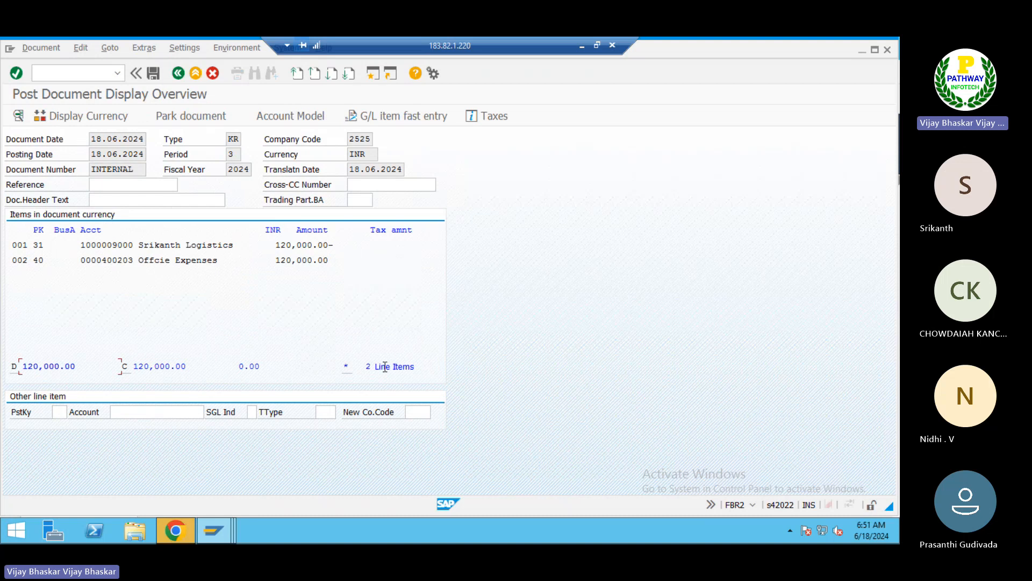
left_click(154, 73)
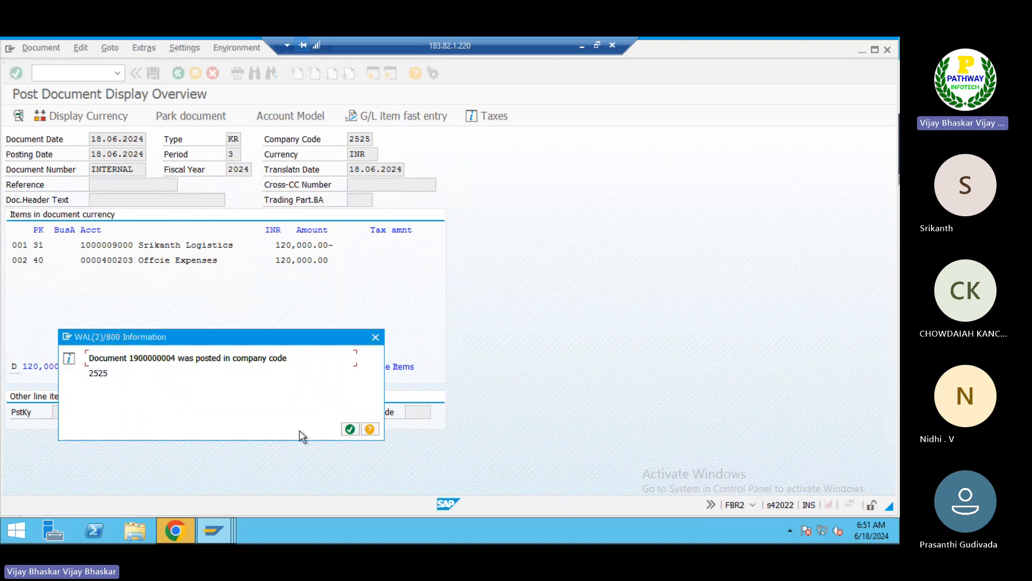
left_click(350, 429)
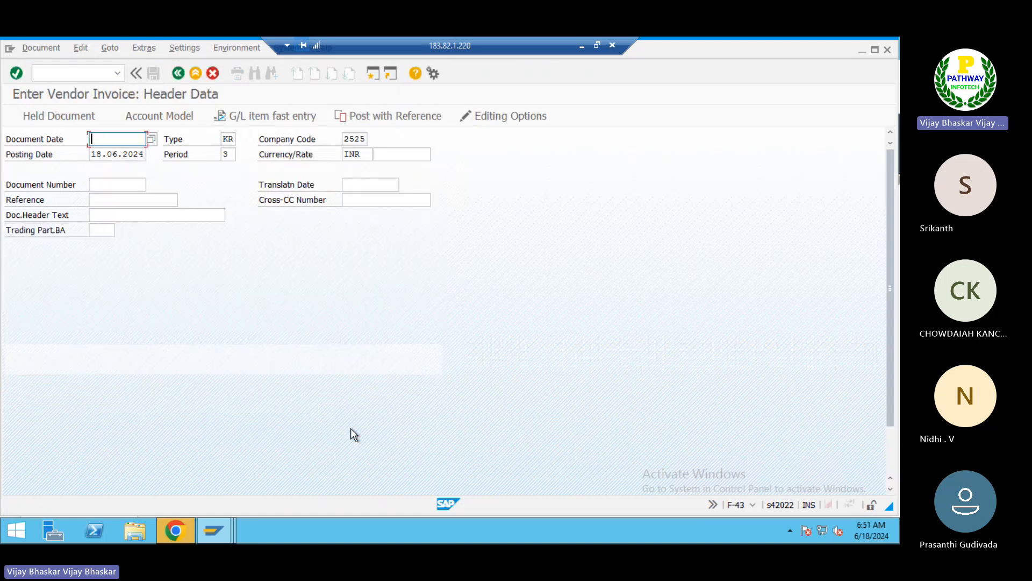
Rerun the vendor line item display in the other session with normal items included and examine the new invoice and account balance
key("alt+Tab")
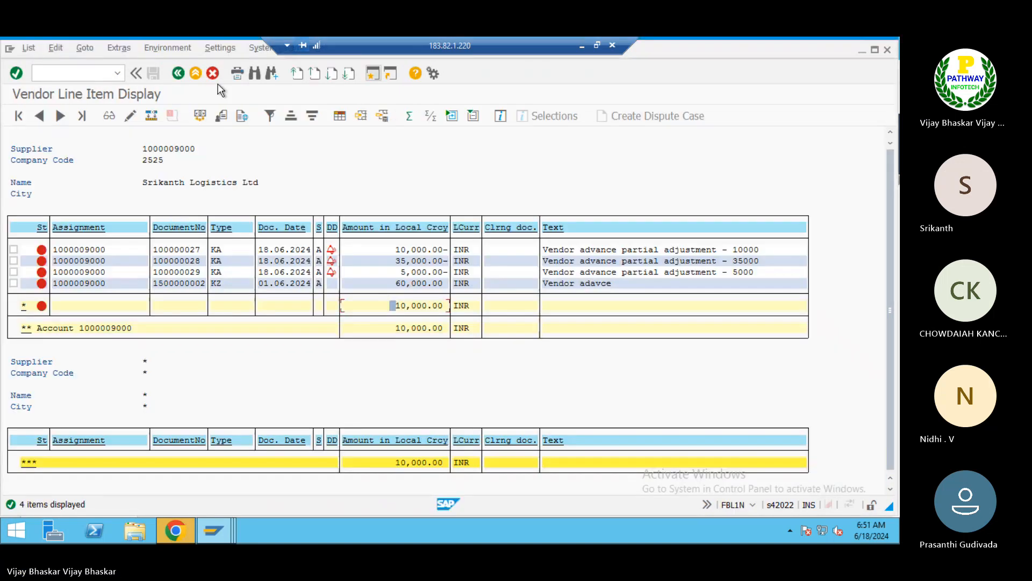
key("F3")
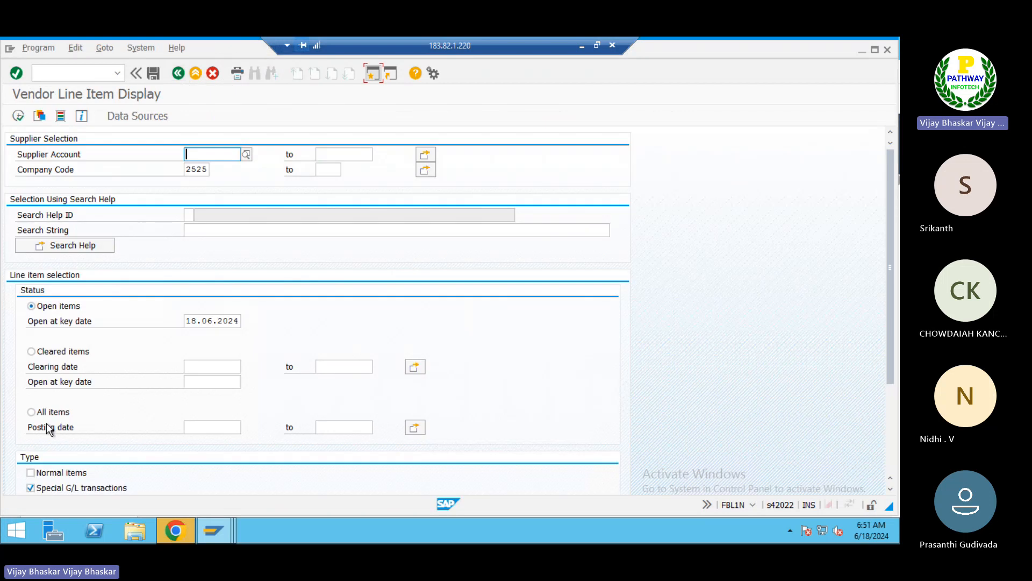
left_click(38, 476)
left_click(39, 47)
left_click(264, 110)
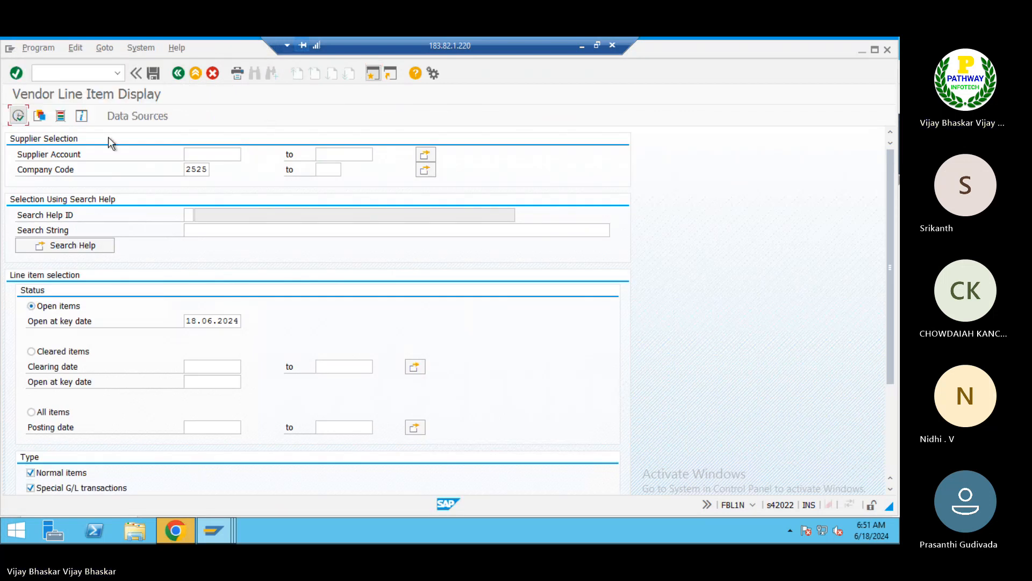
left_click(21, 113)
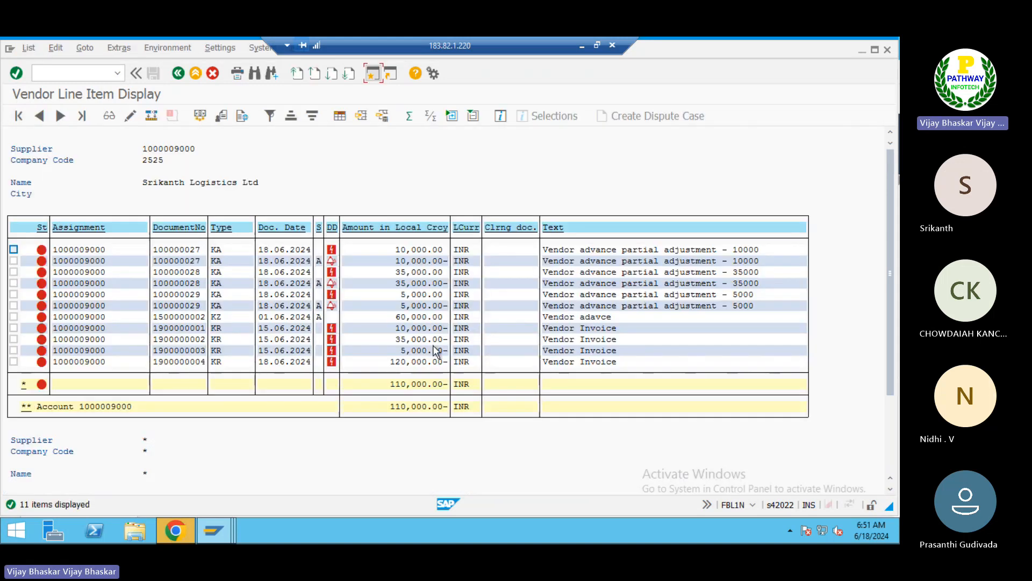
left_click(399, 363)
left_click_drag(440, 363, 440, 363)
left_click_drag(391, 386, 439, 382)
left_click(438, 382)
Switch to the FICO class Excel workbook and insert two blank rows at row 351, above the transfer of advance item
left_click(582, 47)
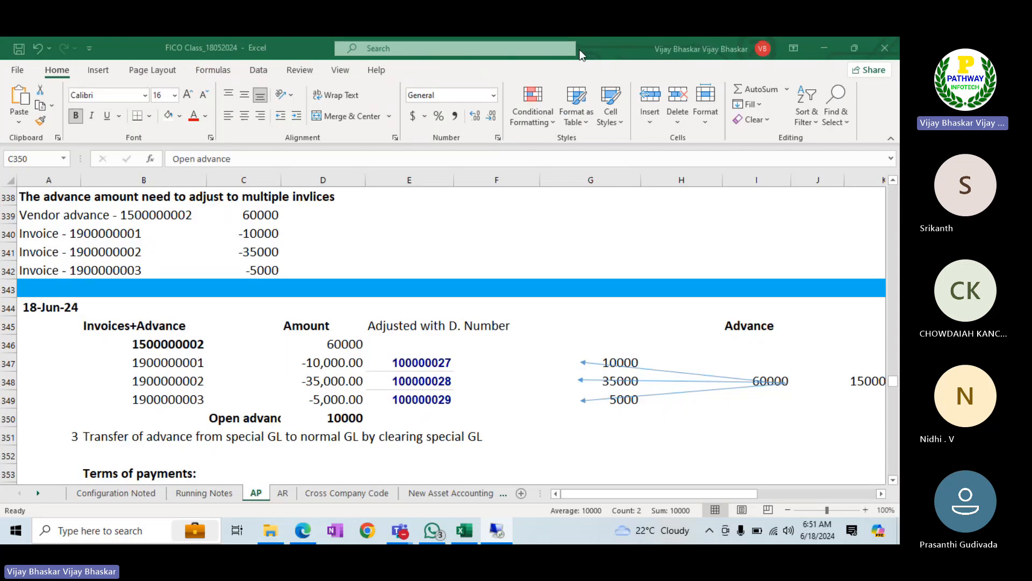
left_click(9, 435)
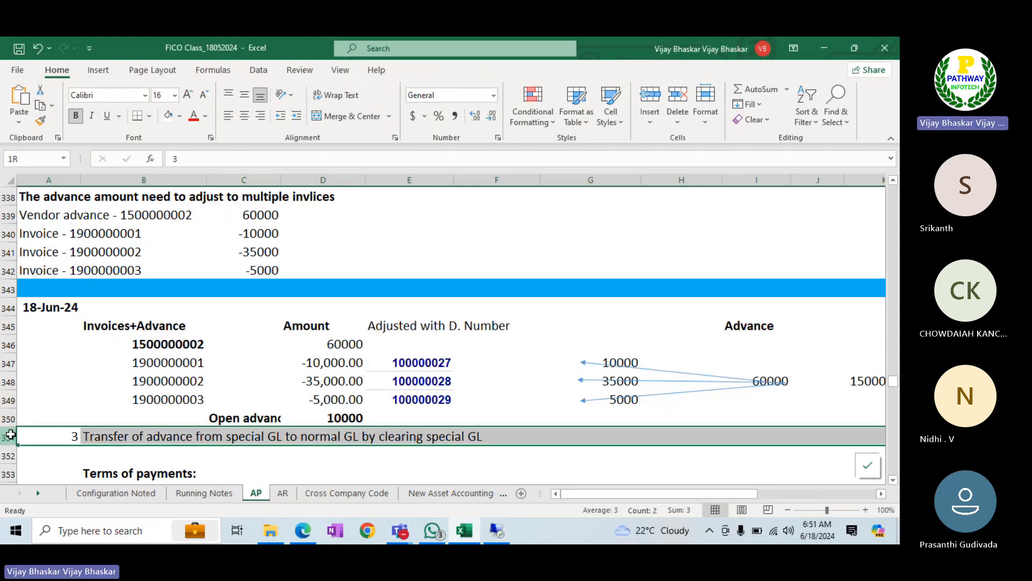
key("ctrl+shift+plus")
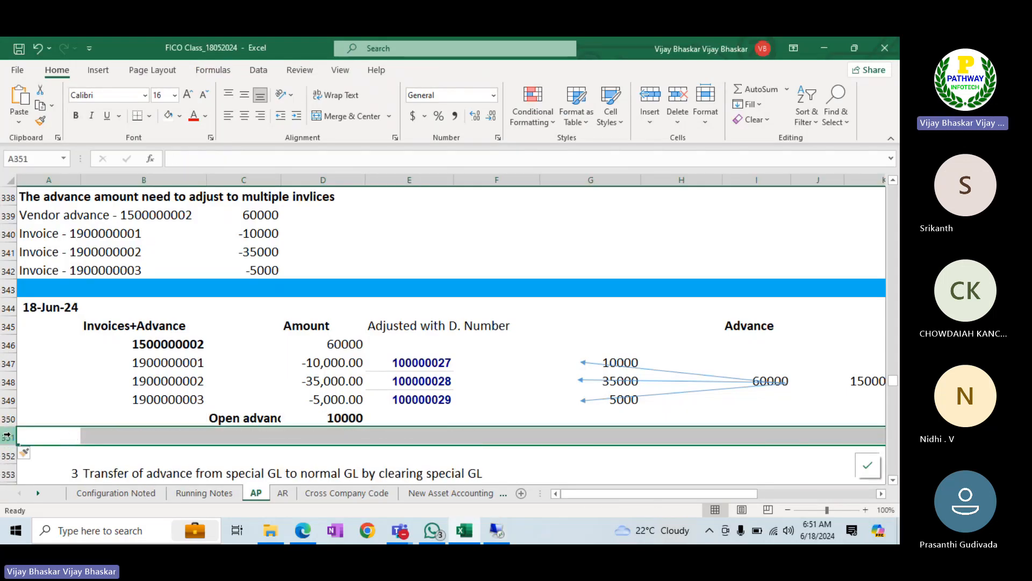
left_click(169, 397)
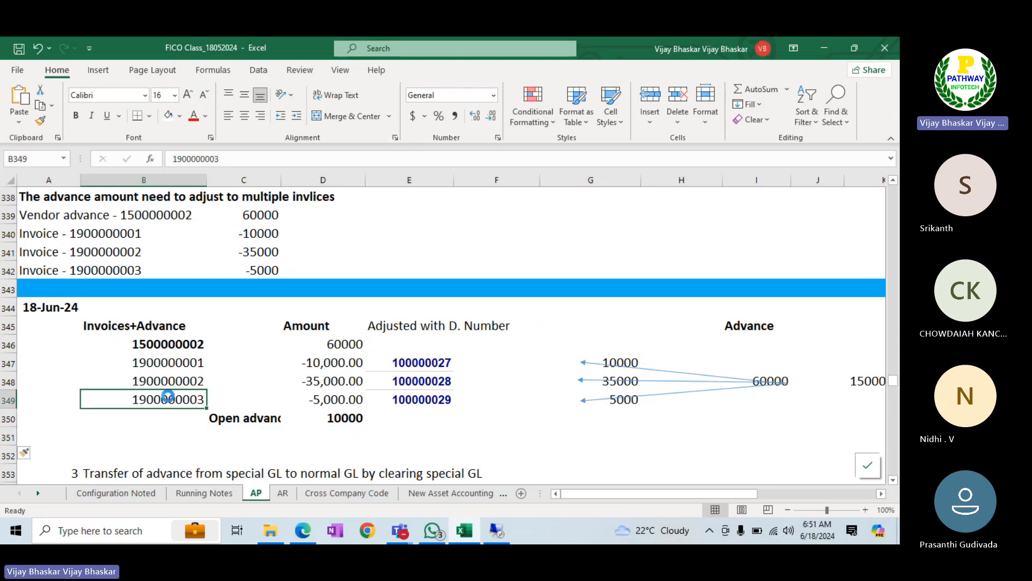
key("ctrl+c")
key("Down")
key("Down")
key("Return")
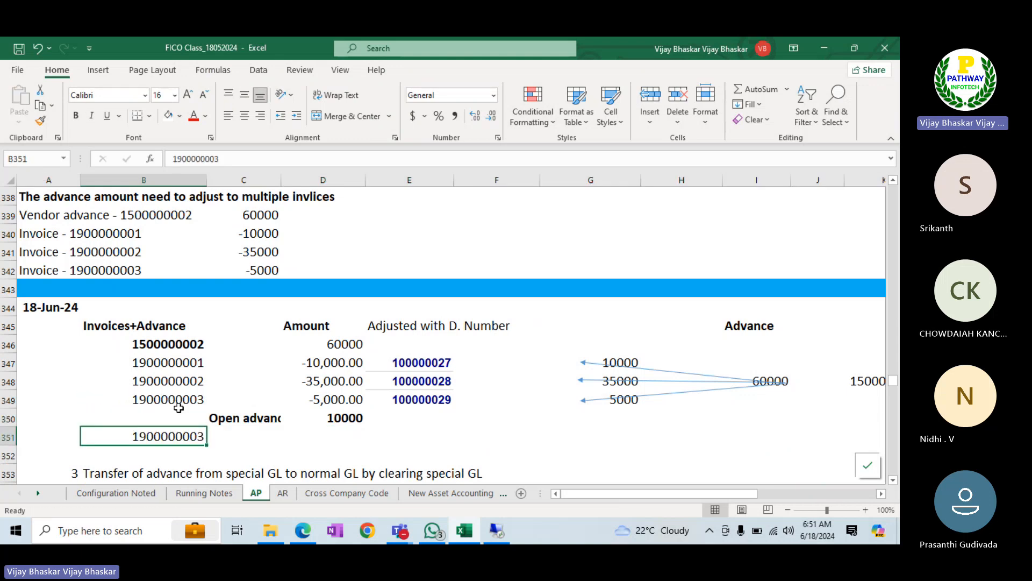
double_click(202, 436)
key("BackSpace")
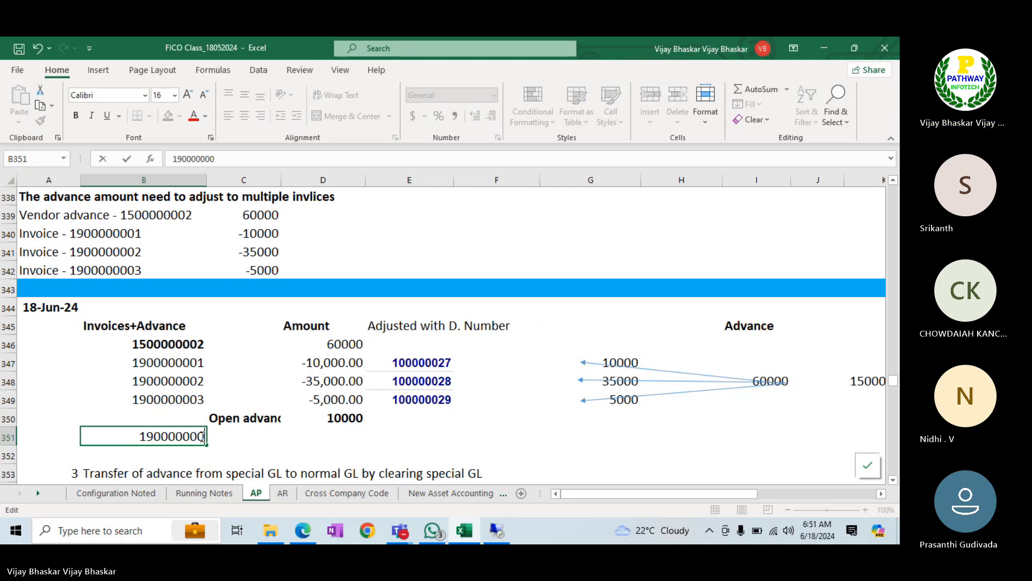
type("4")
key("Tab")
key("Tab")
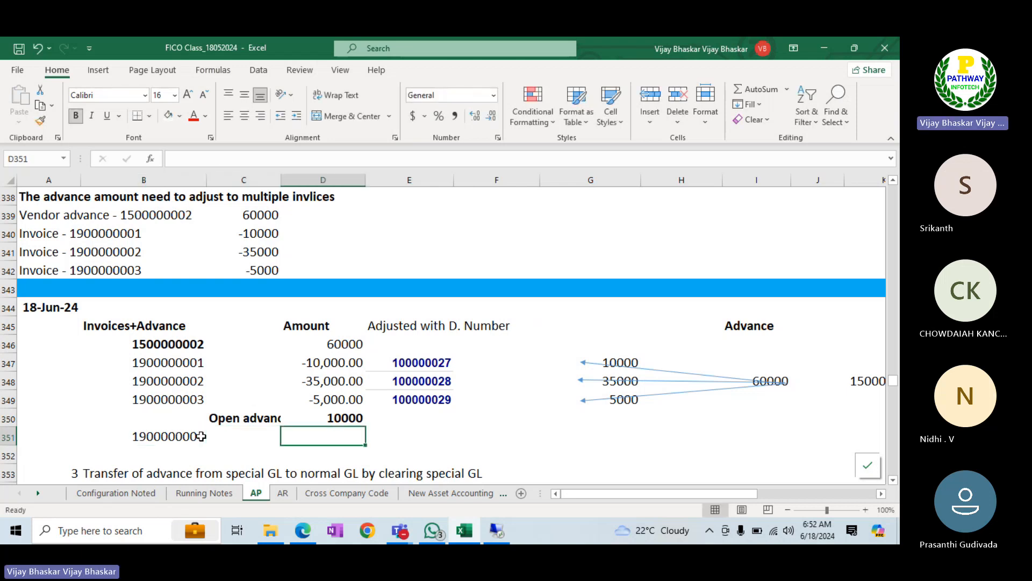
type("1")
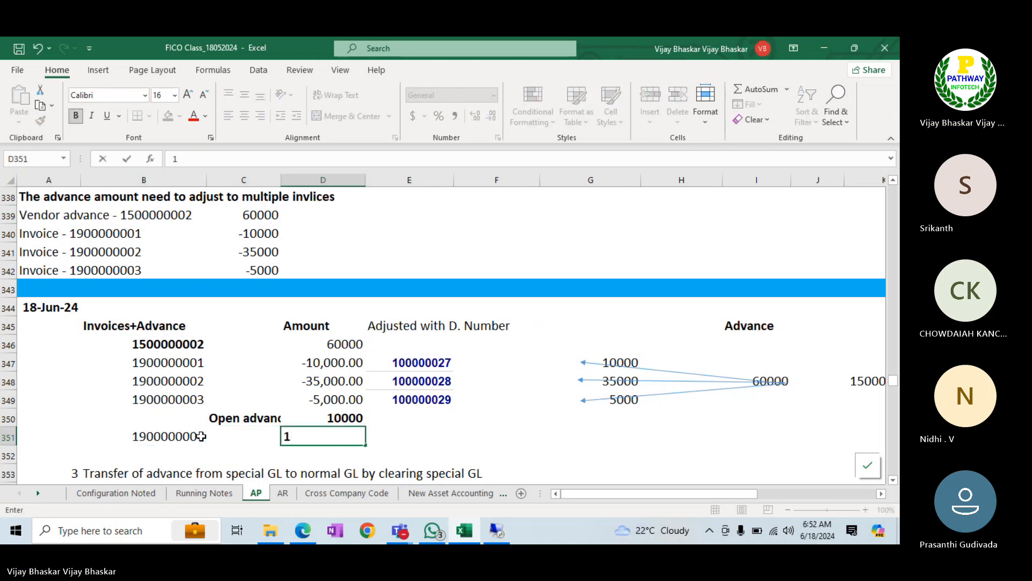
key("BackSpace")
type("-120000")
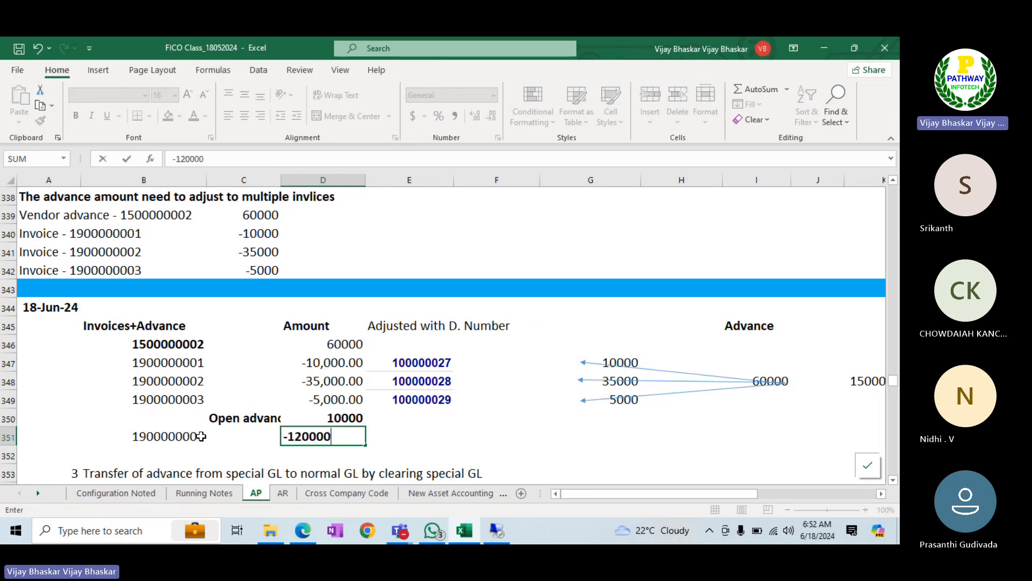
key("Return")
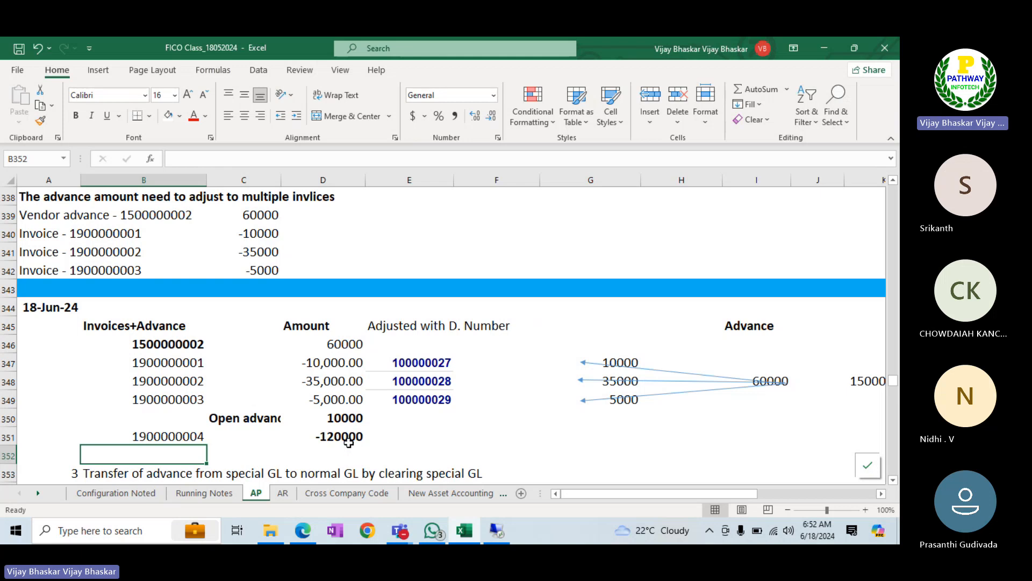
Check the sum of the open advance and new invoice amounts in D350:D351, and remove the bold formatting from D351
left_click(338, 418)
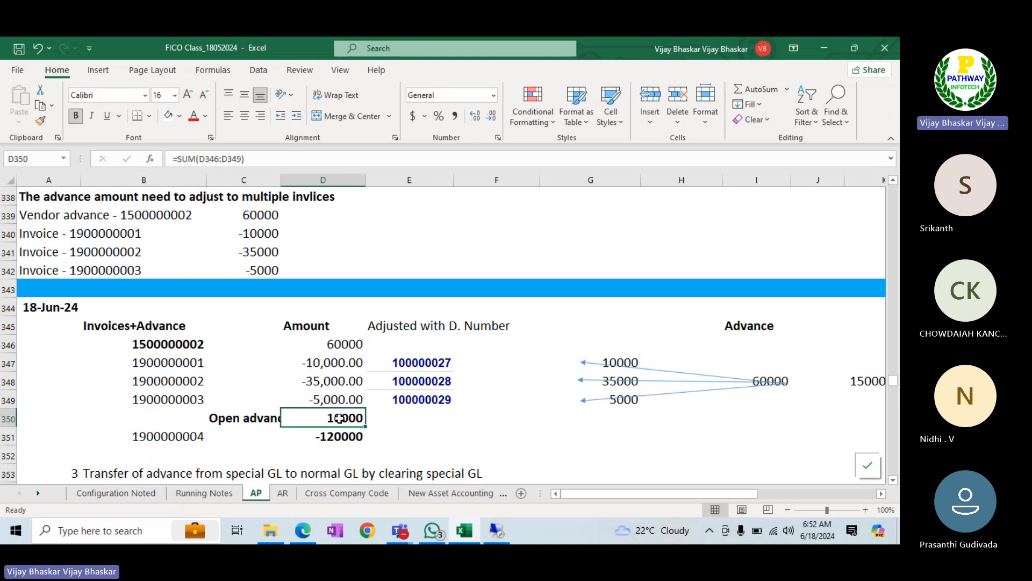
left_click_drag(338, 419, 339, 435)
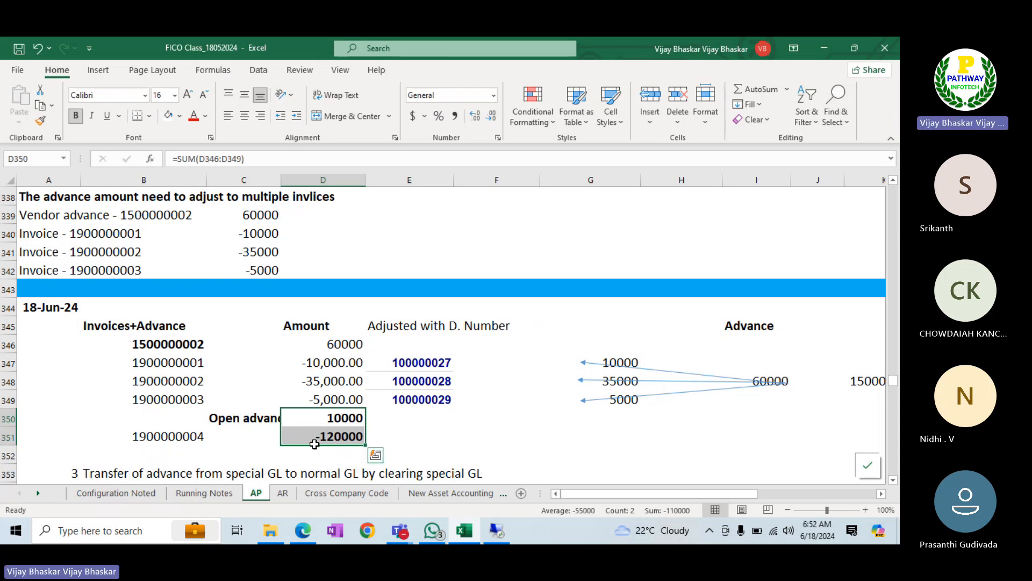
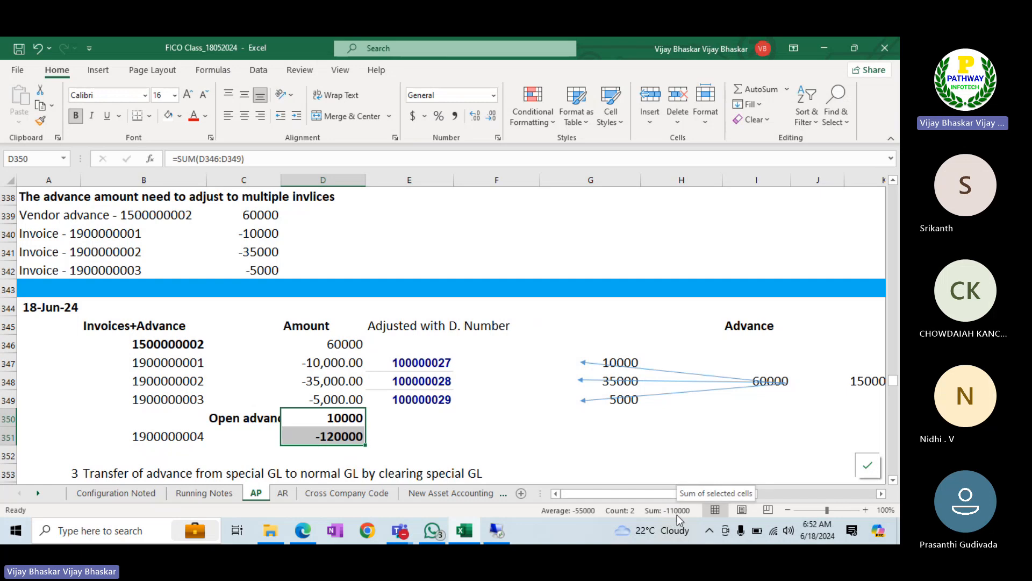
left_click(347, 436)
key("ctrl+b")
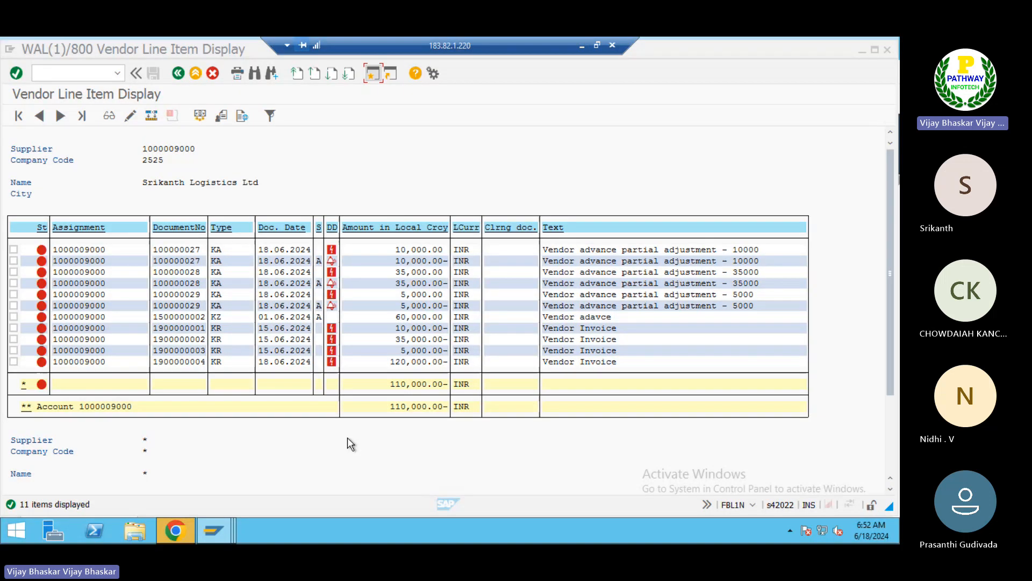
Compare the sum with the vendor's account total in the SAP line item display
left_click_drag(385, 384, 430, 384)
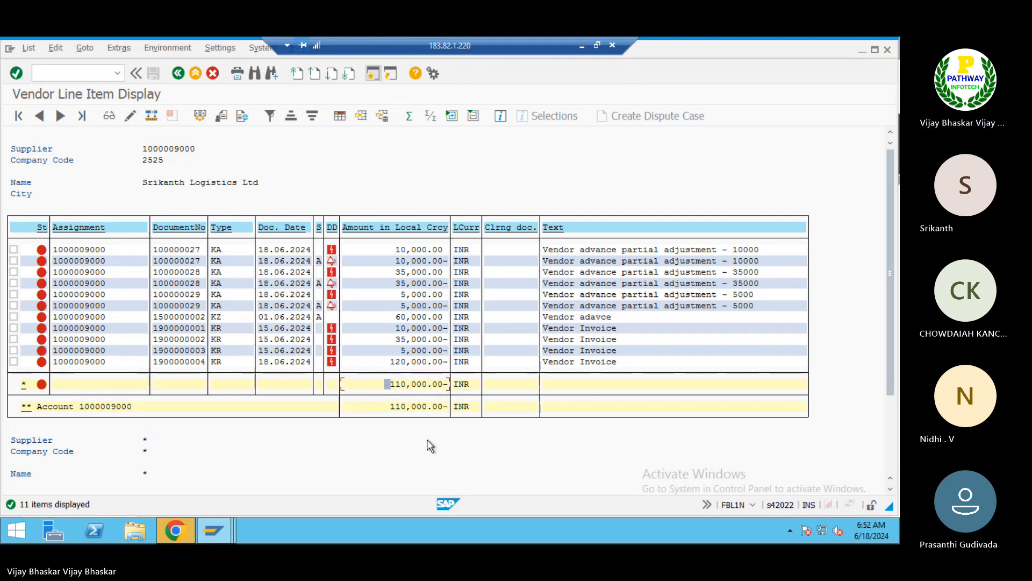
key("alt+Tab")
key("alt+Tab")
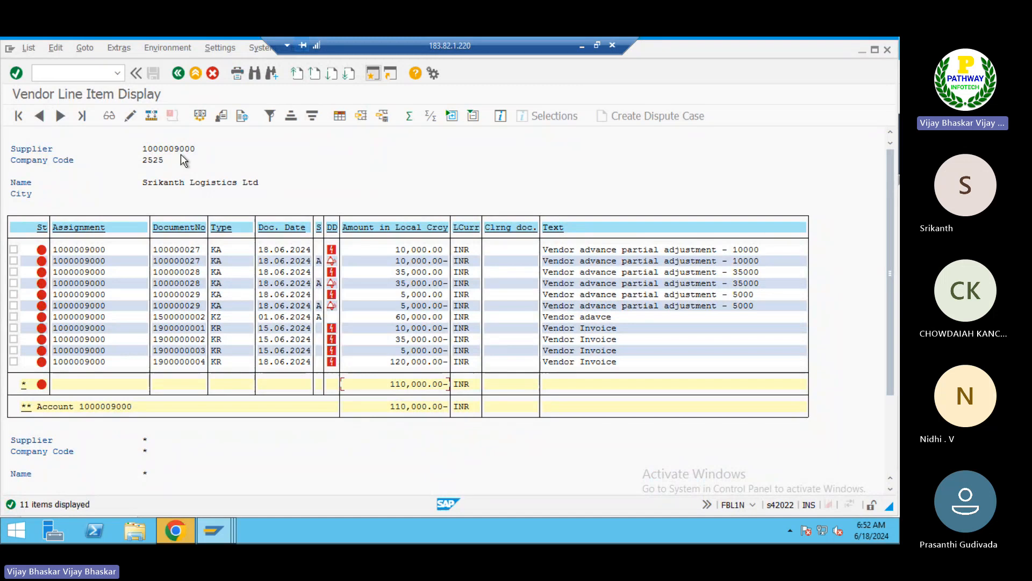
Start the Clear Vendor Down Payment transaction F-54 in the other SAP session and enter 18062024 as the document date
left_click(83, 73)
type("/nf-43")
key("Return")
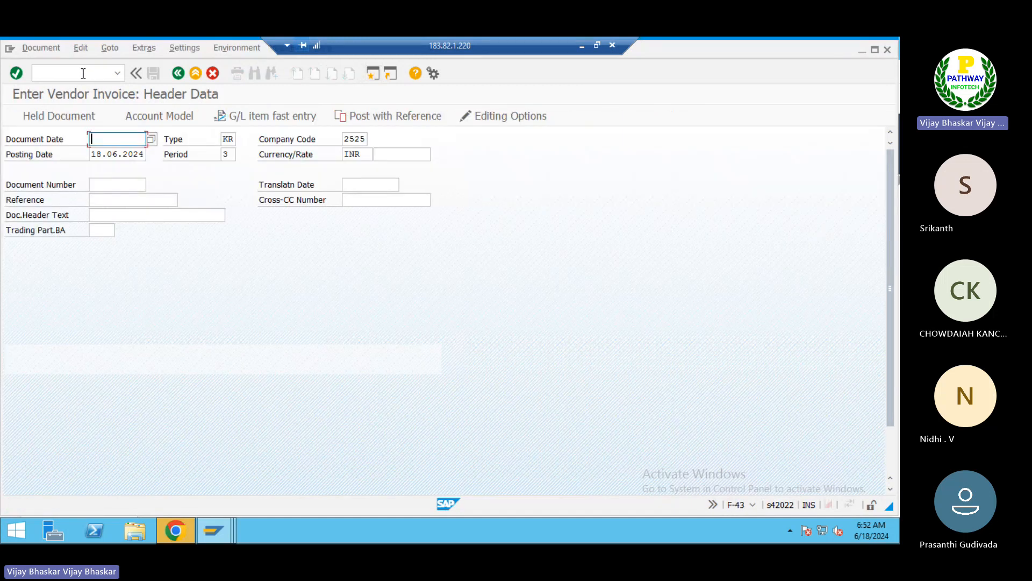
left_click(84, 74)
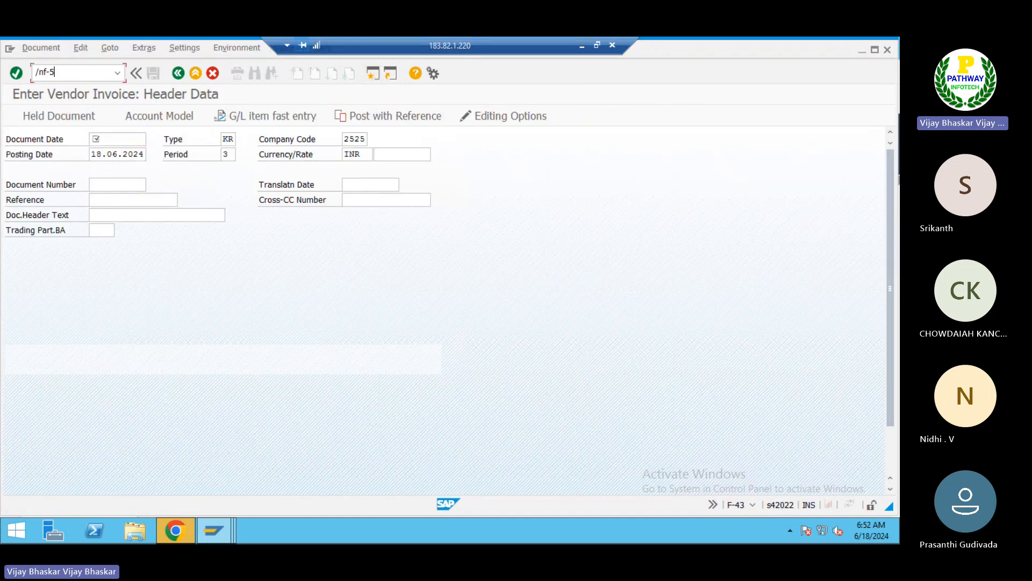
key("Return")
type("18062024")
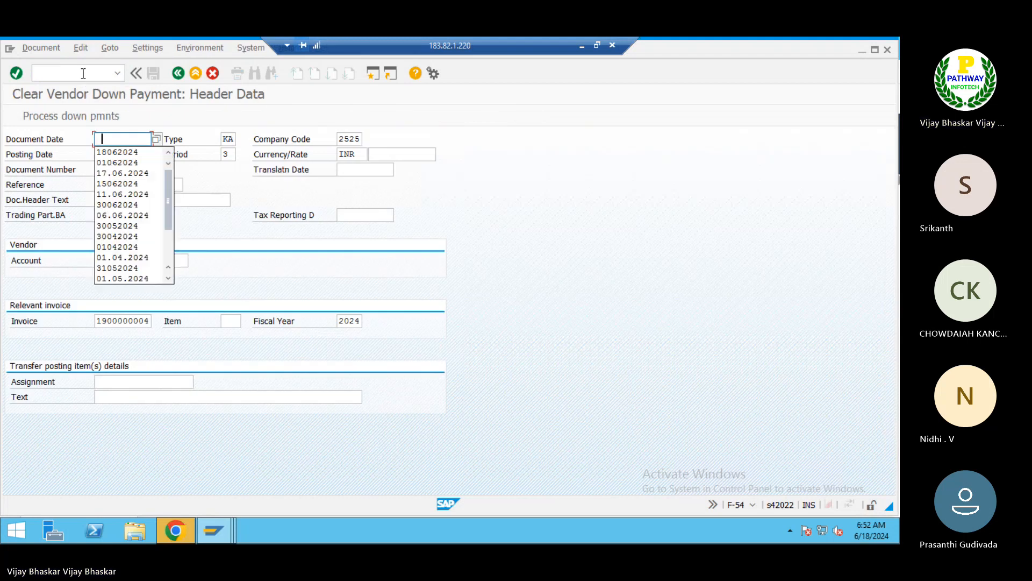
Fill in the vendor's account number in the down payment clearing header
key("Down")
key("Down")
key("Down")
key("Down")
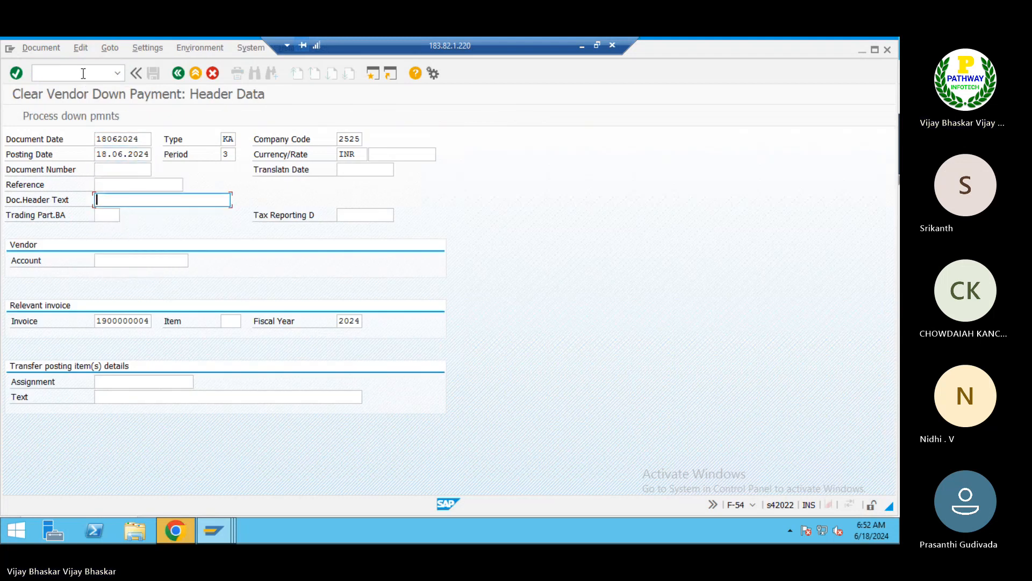
key("Down")
key("Down")
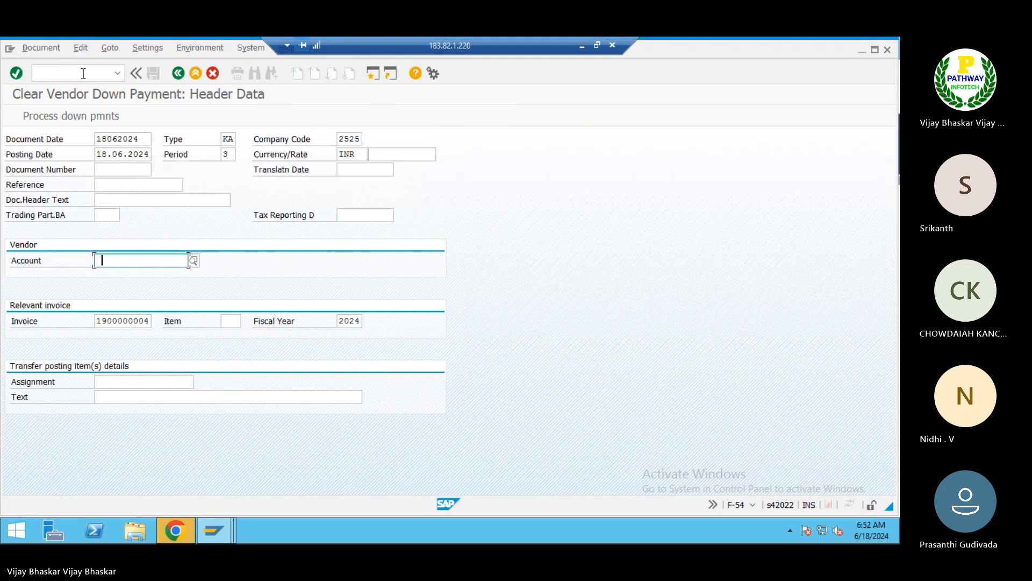
key("Down")
key("Return")
Set the transfer posting text to "Vendor advance partial adjustment - 10000" and proceed to the down payment list
key("Down")
key("Down")
key("Down")
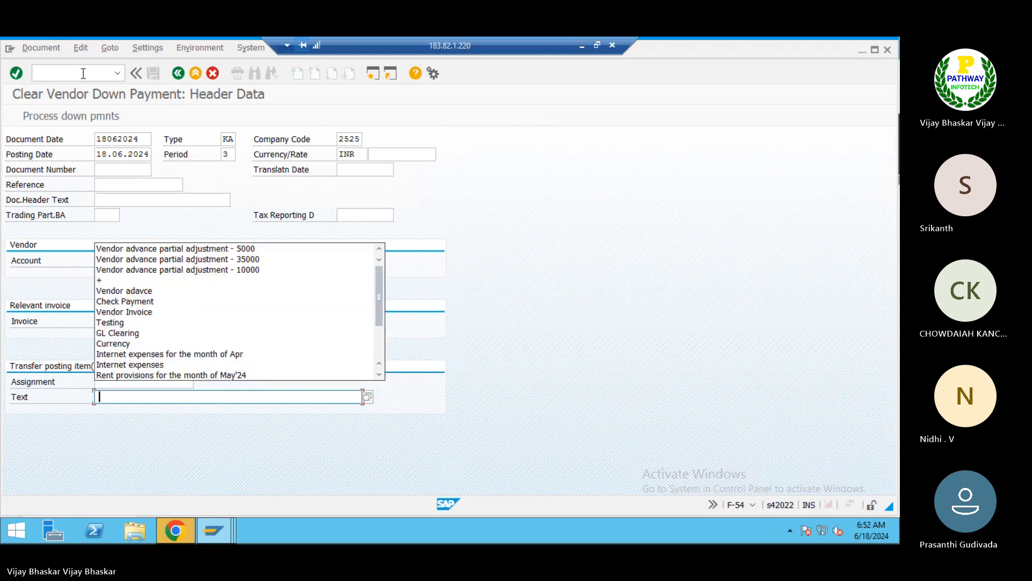
key("Down")
key("Return")
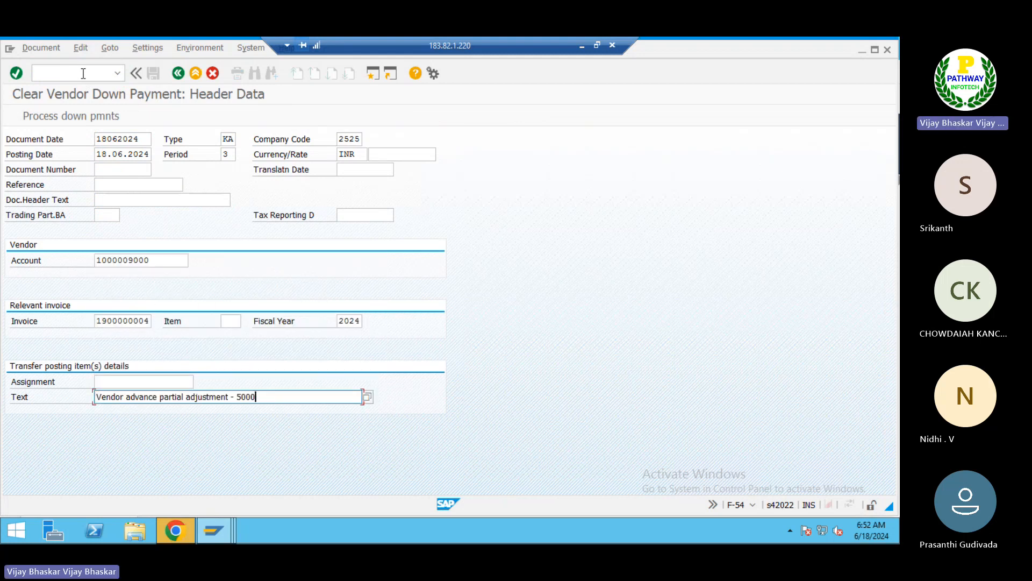
key("BackSpace")
key("BackSpace")
key("BackSpace")
key("BackSpace")
type("100")
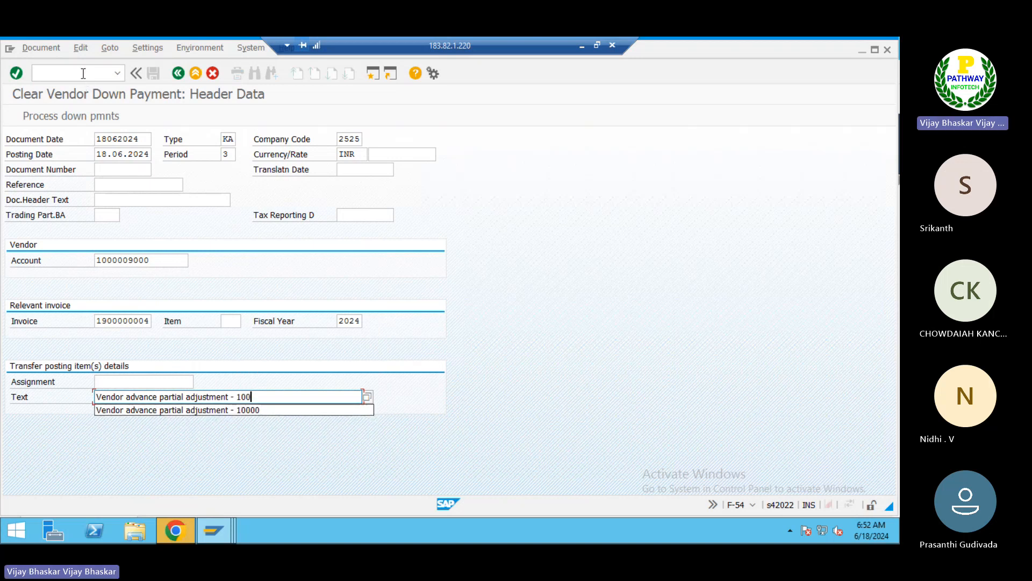
key("Down")
key("Return")
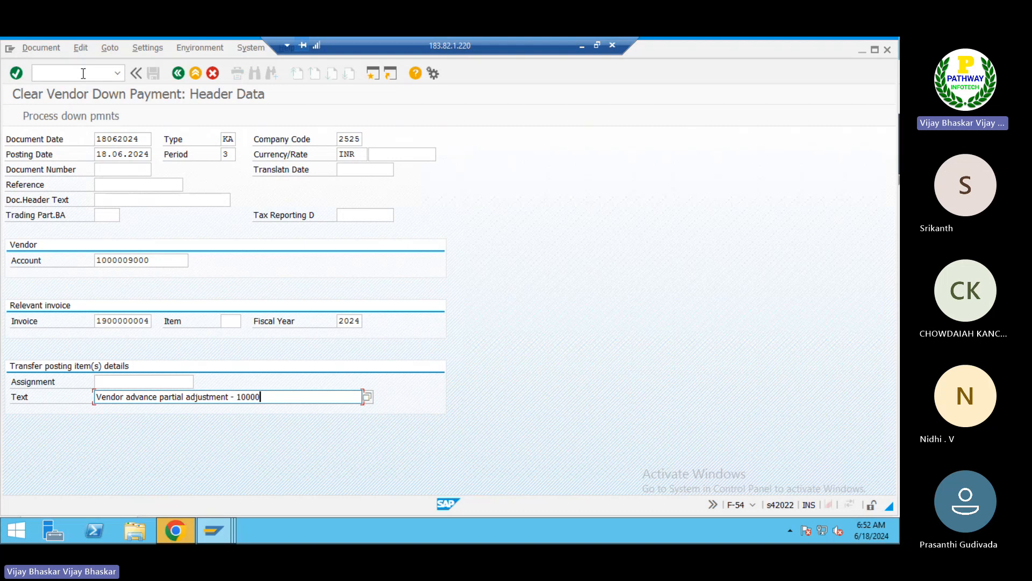
key("Return")
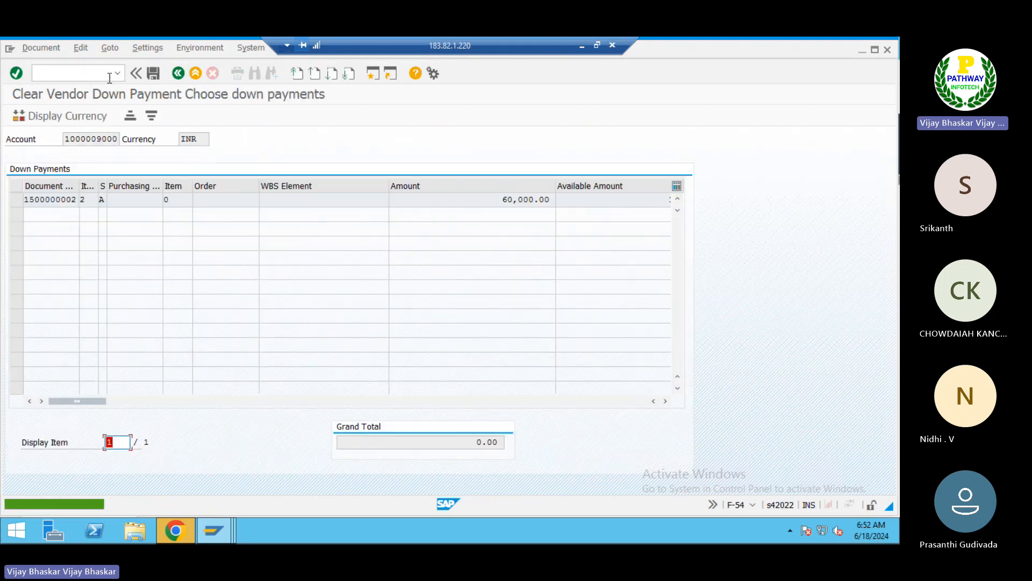
left_click(519, 204)
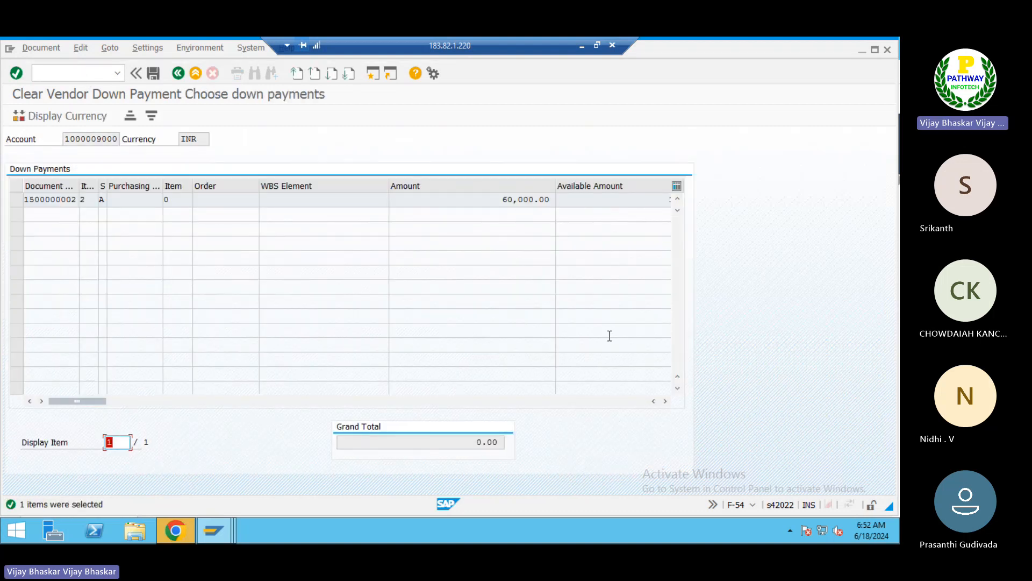
left_click(666, 401)
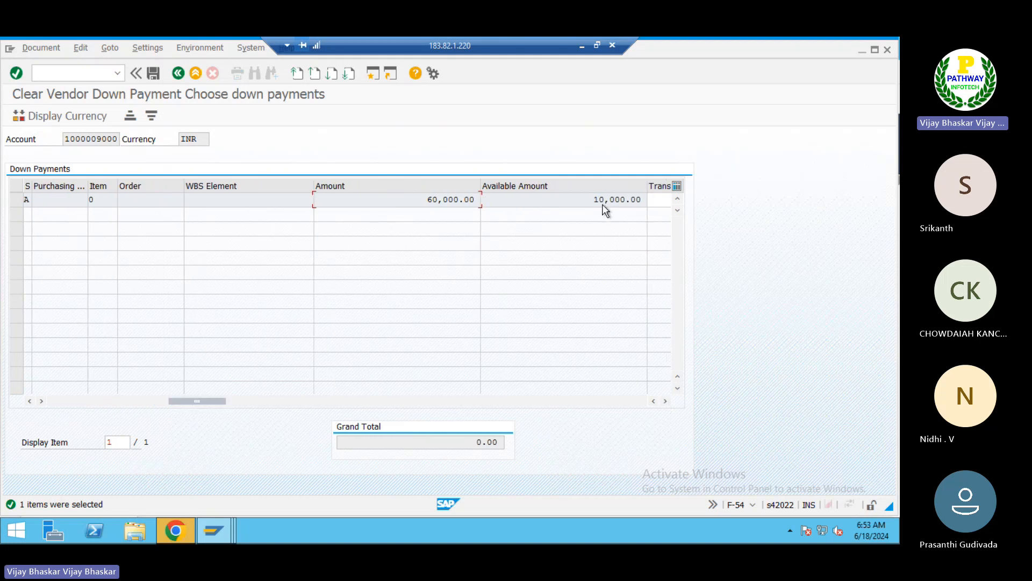
left_click_drag(597, 200, 642, 201)
left_click(637, 200)
left_click(64, 401)
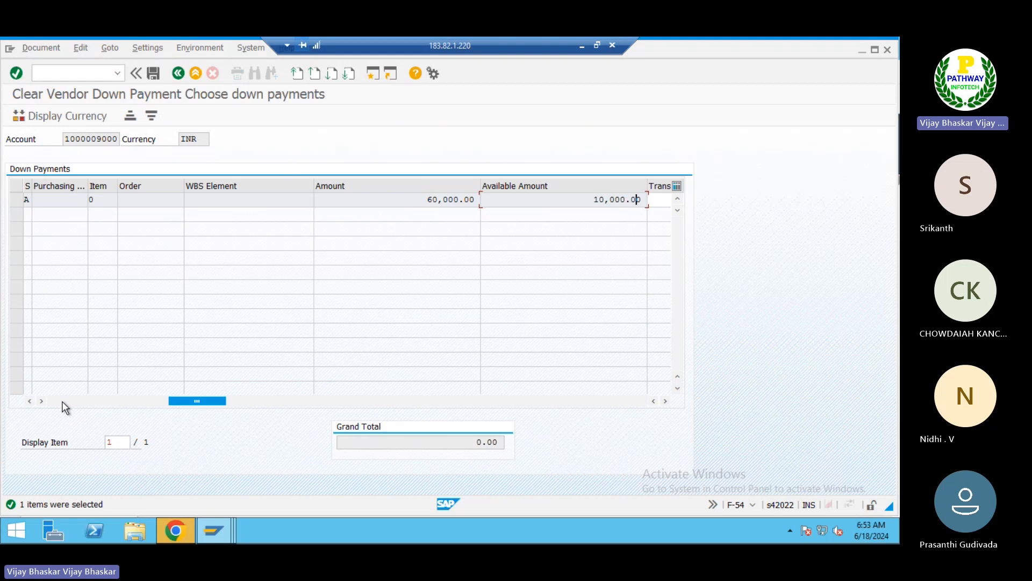
left_click(17, 202)
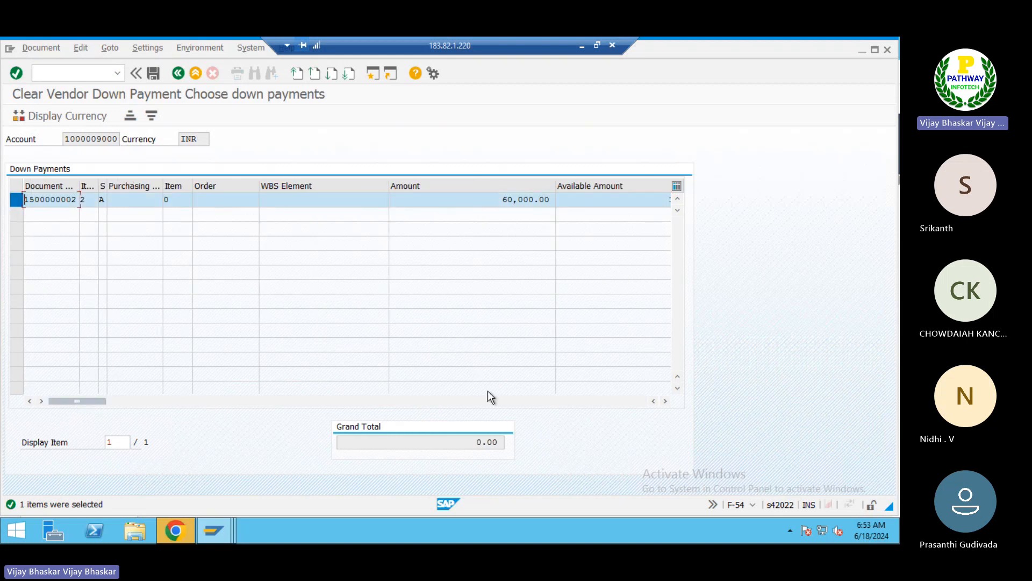
left_click(579, 403)
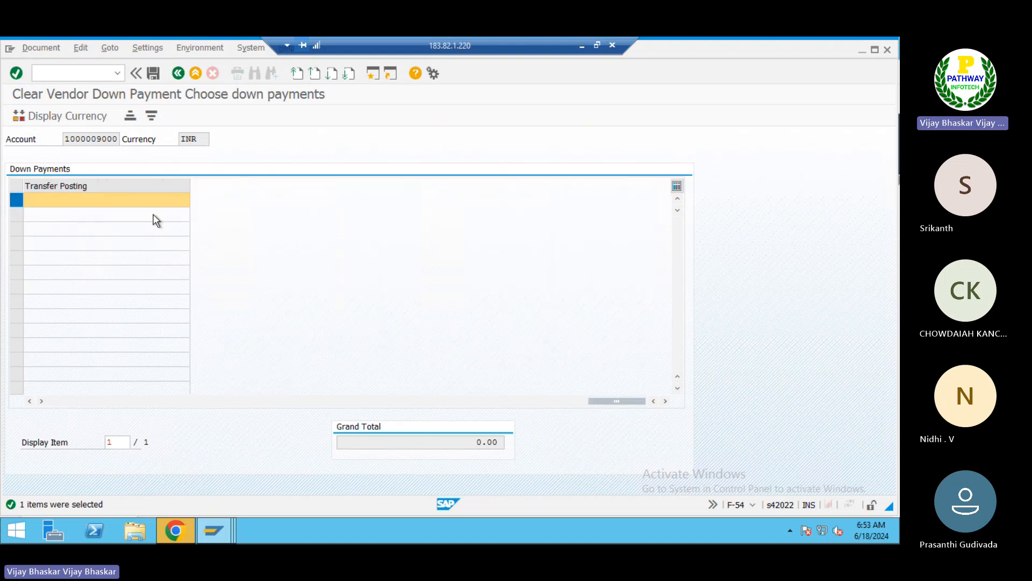
left_click(119, 198)
type("100")
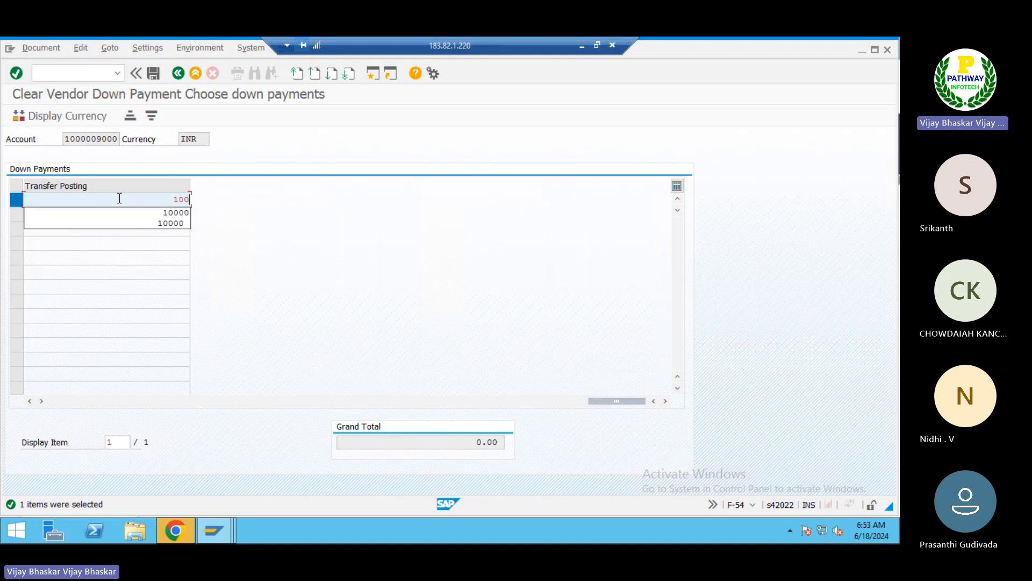
type("00")
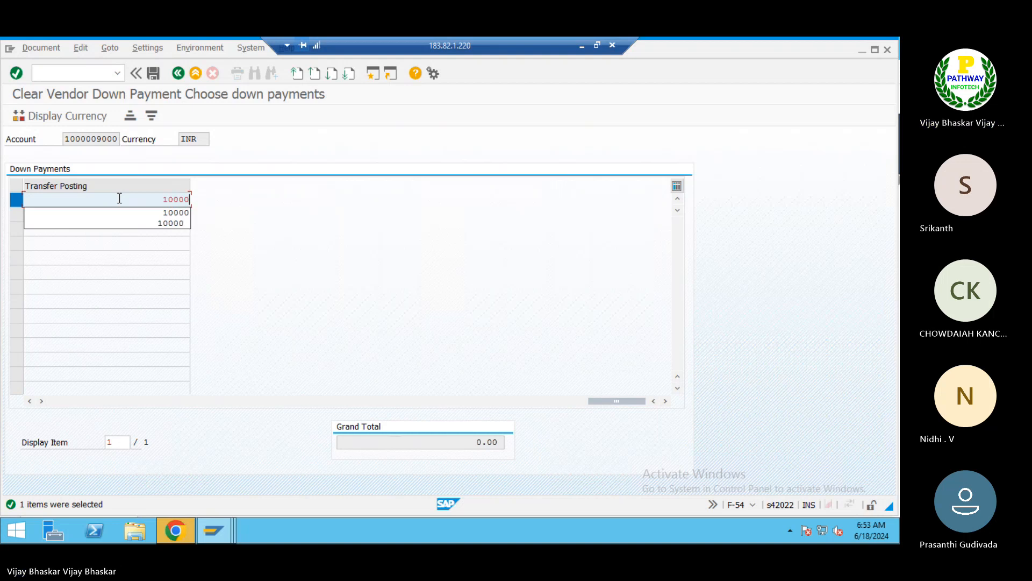
Simulate the down payment clearing document and post it
left_click(31, 46)
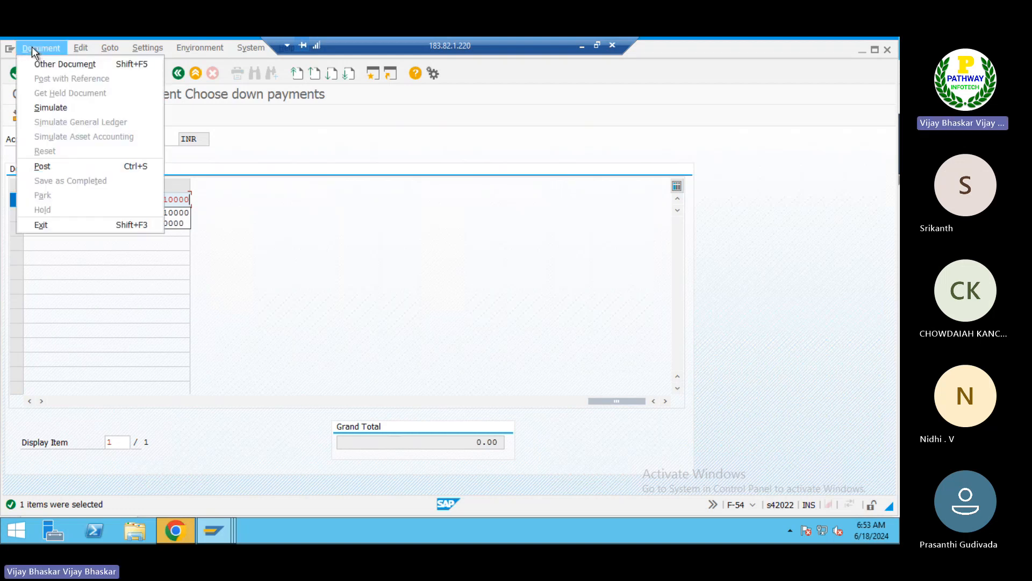
left_click(50, 108)
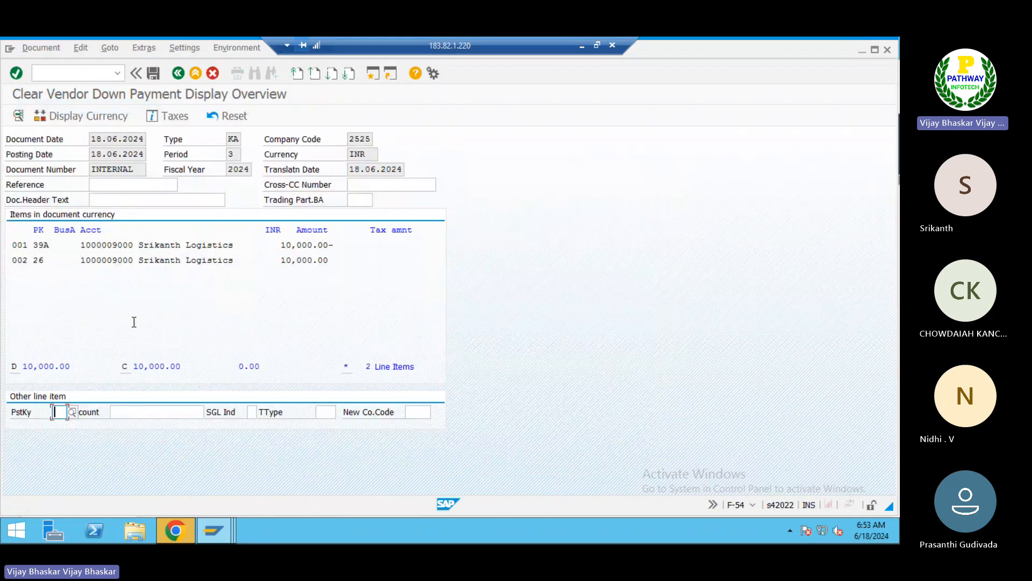
left_click(154, 74)
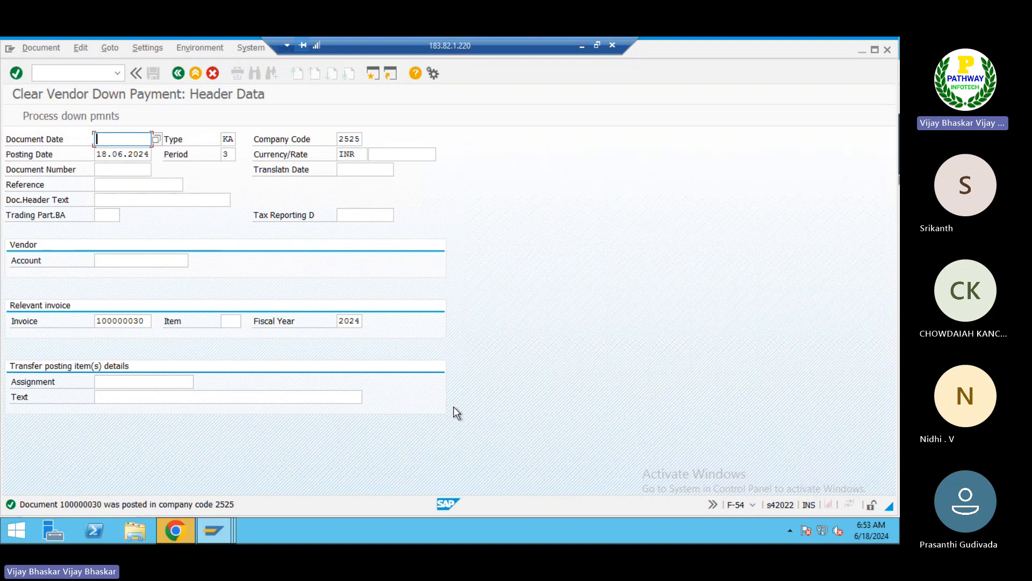
Refresh the vendor line item display in the other session and examine the open items and account total
key("alt+Tab")
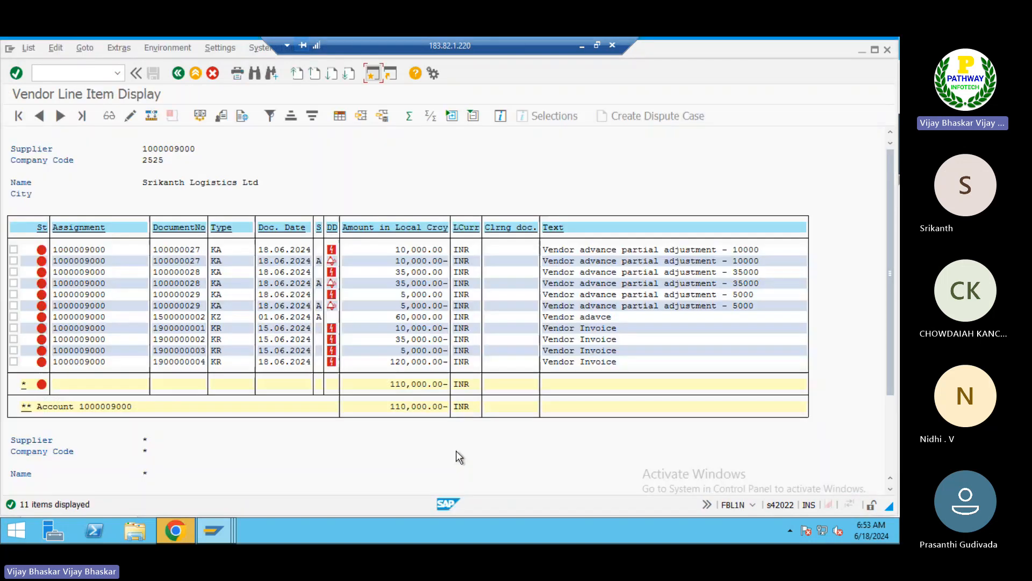
left_click(24, 47)
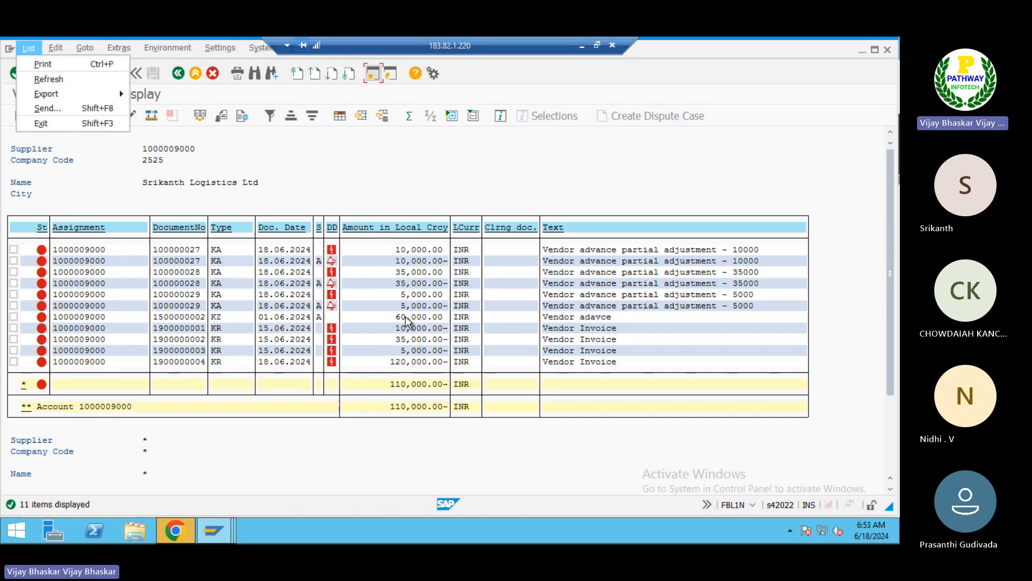
left_click(48, 79)
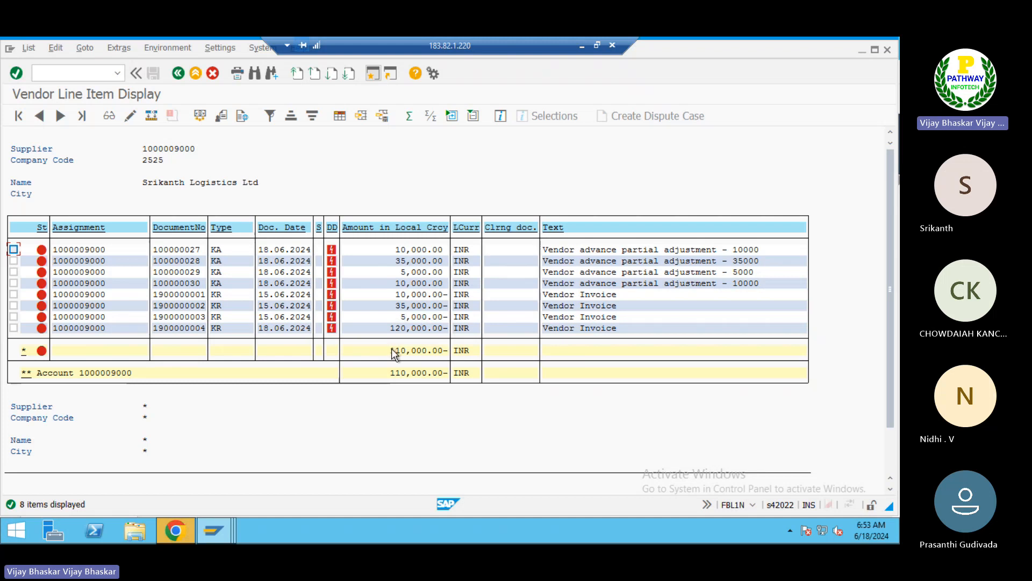
left_click_drag(391, 349, 437, 358)
List all of the vendor's special G/L line items, with normal items excluded from the selection
left_click(179, 73)
left_click(59, 410)
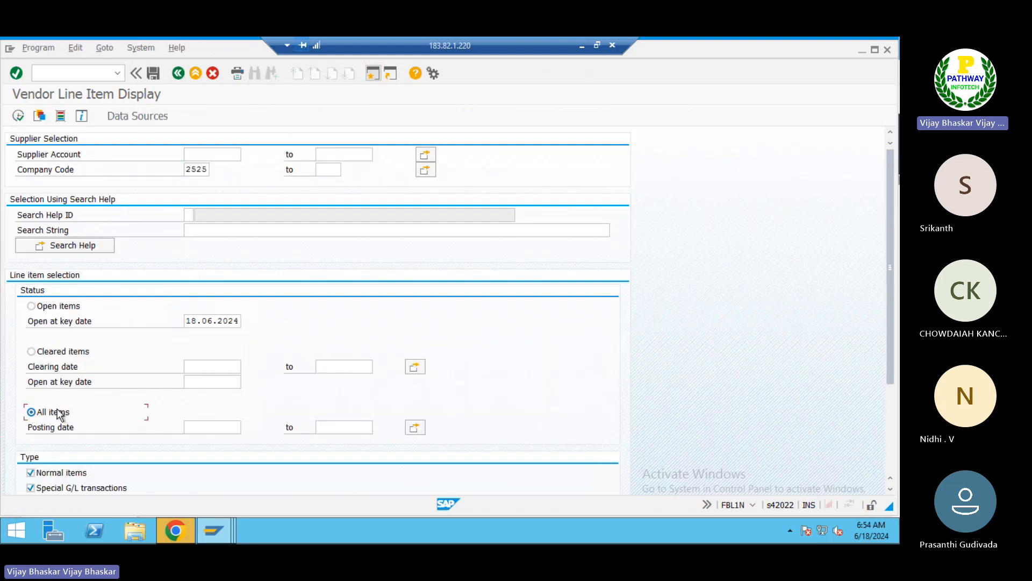
left_click(52, 381)
left_click(30, 473)
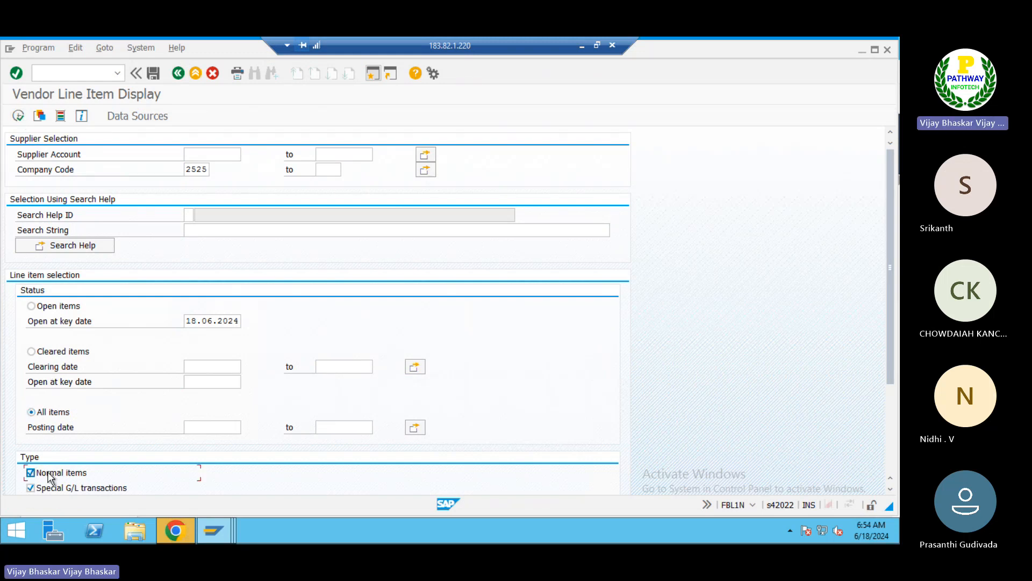
left_click(19, 116)
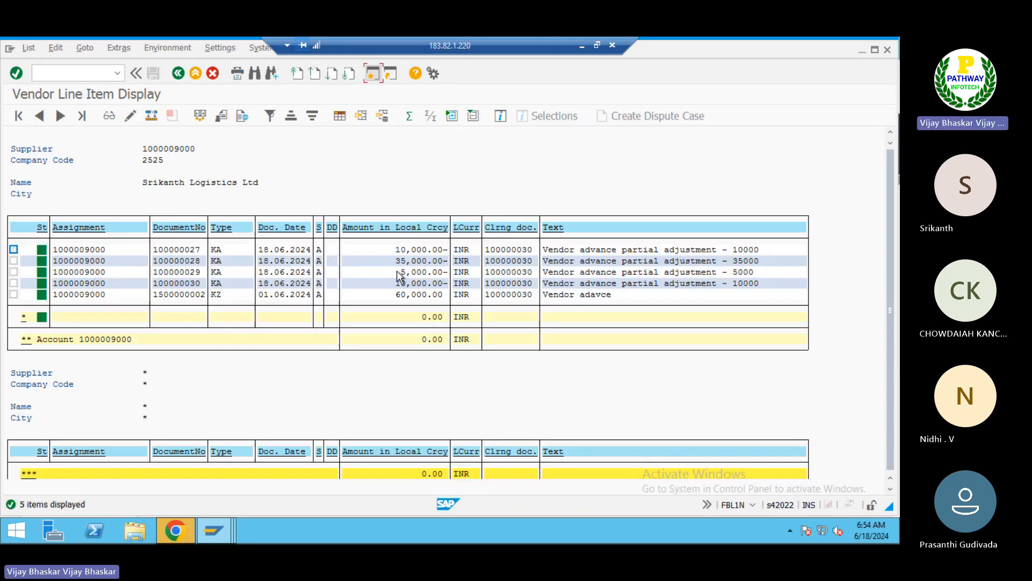
left_click(412, 294)
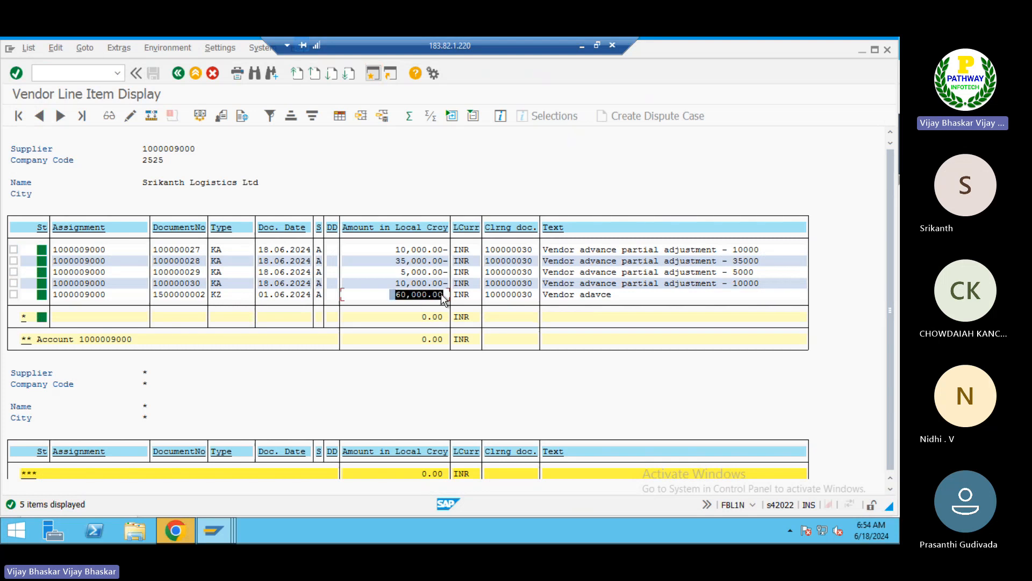
left_click(394, 247)
left_click_drag(394, 247, 442, 290)
left_click(420, 295)
Return to the selection and run the line item display for open special G/L items only
left_click(177, 72)
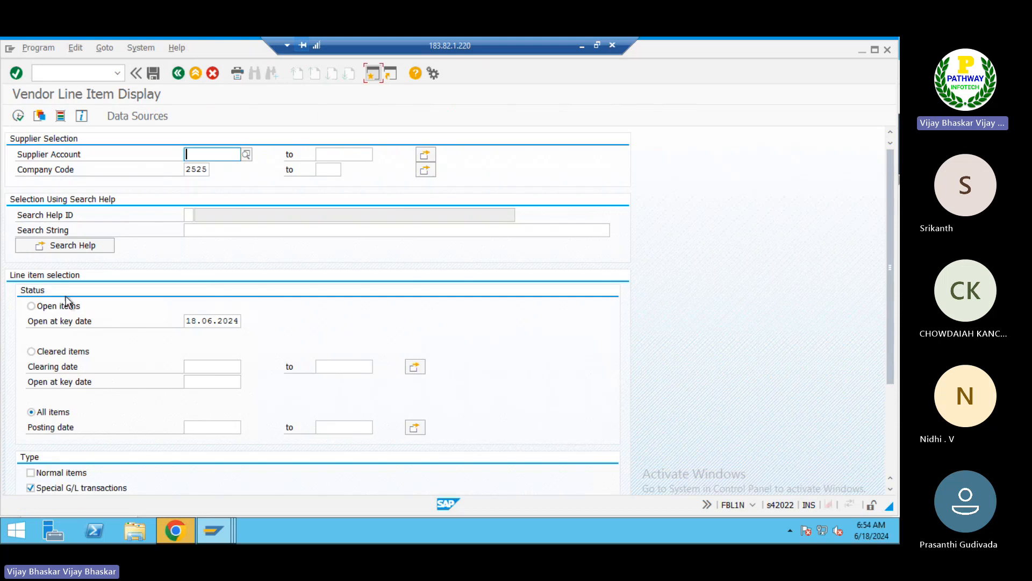
left_click(64, 305)
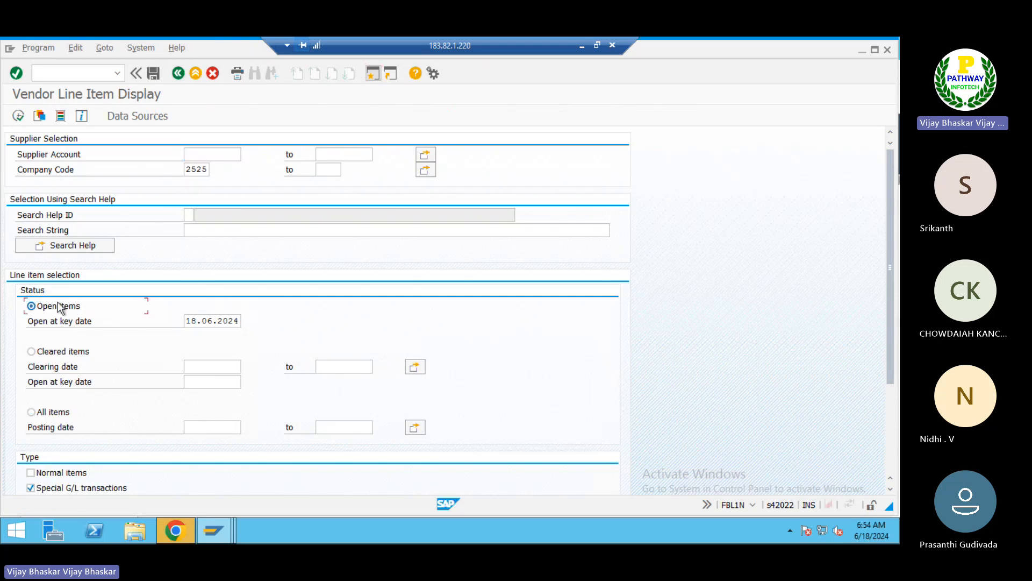
left_click(18, 116)
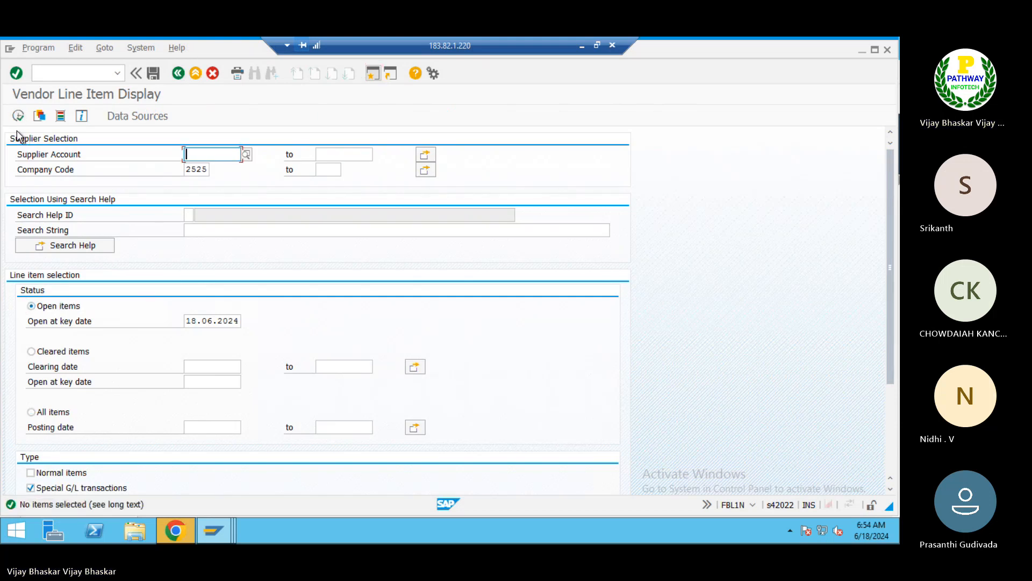
left_click(60, 473)
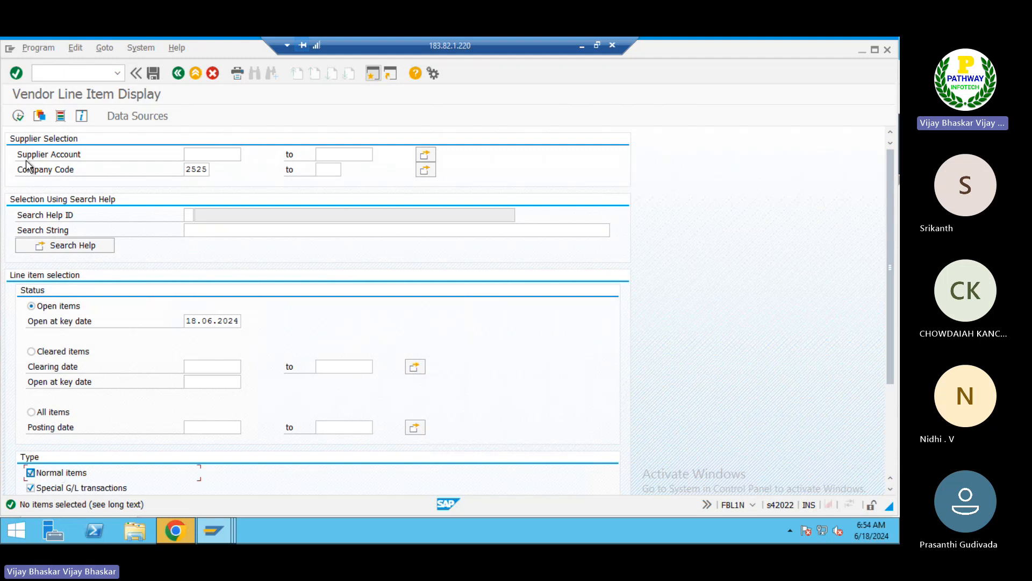
left_click(18, 116)
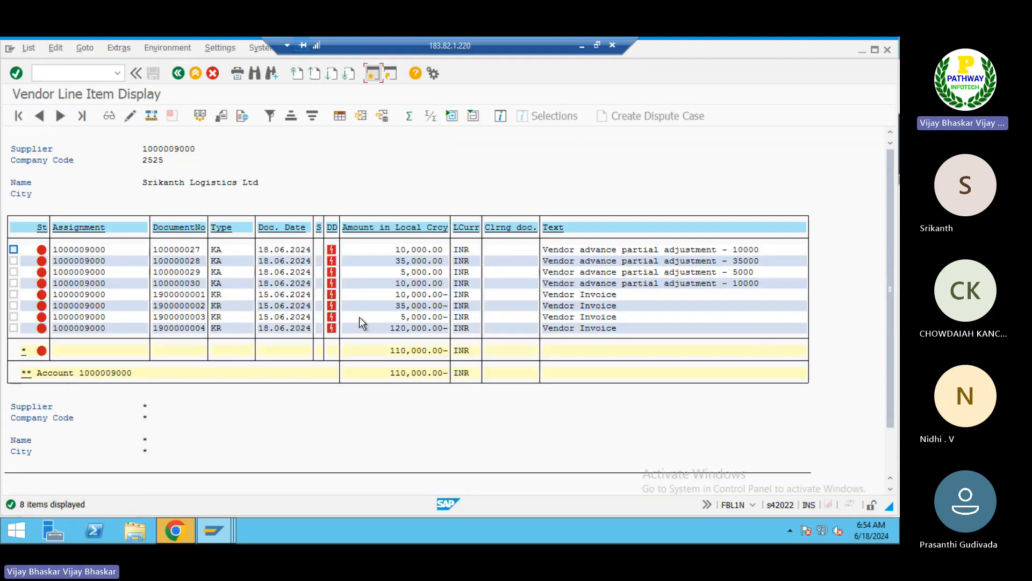
left_click(396, 328)
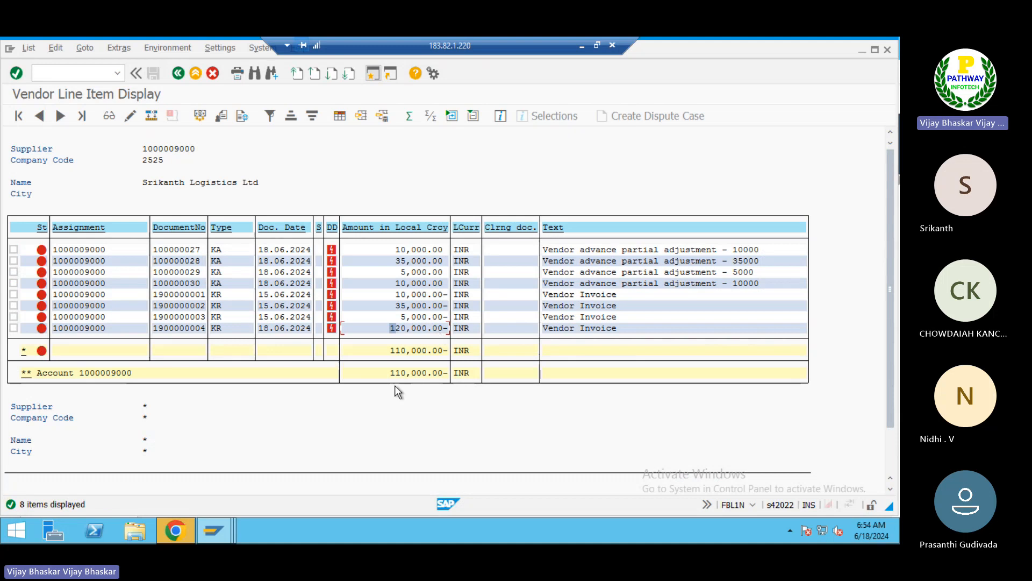
key("alt+Tab")
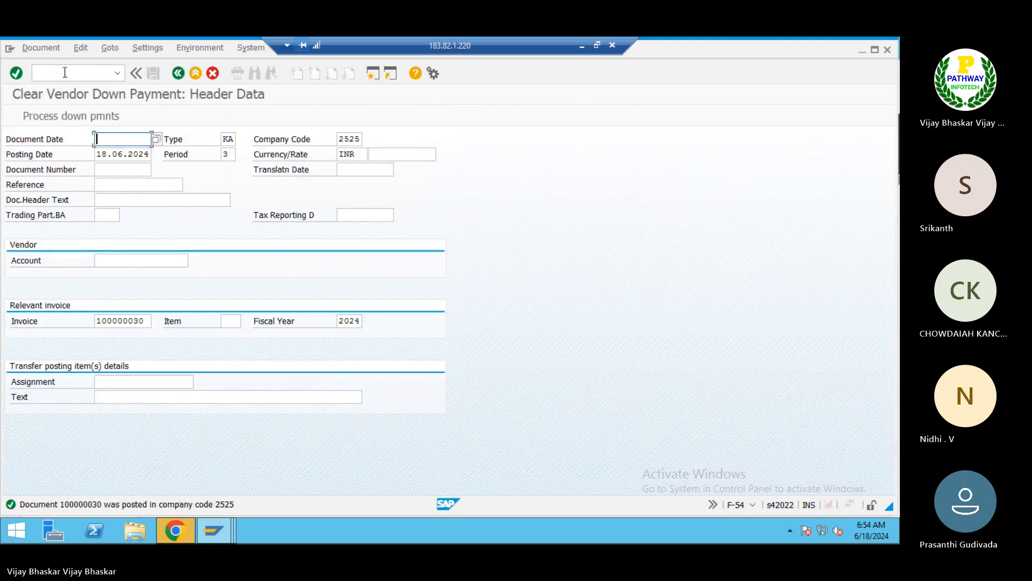
left_click(65, 73)
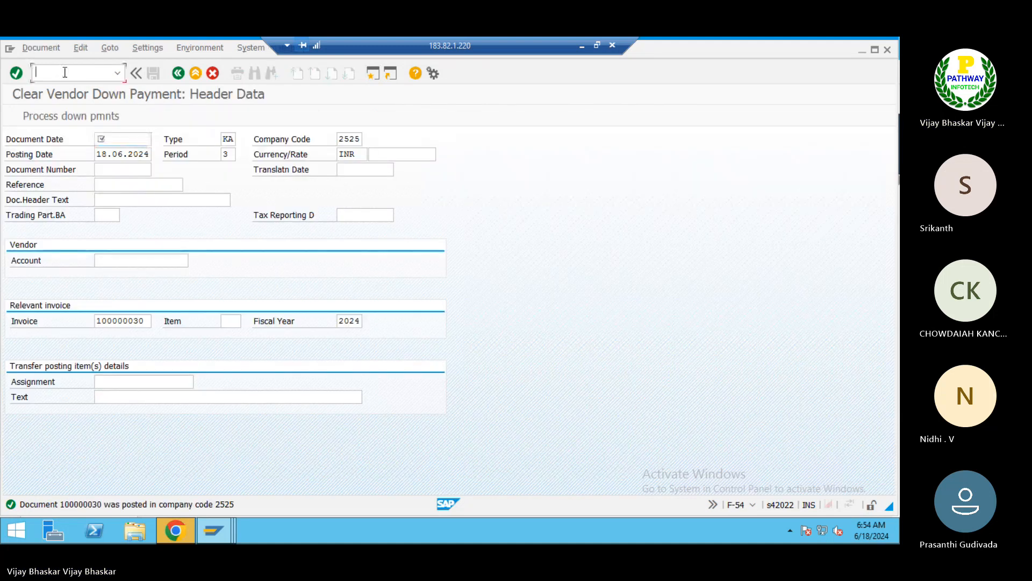
left_click(581, 46)
left_click(167, 454)
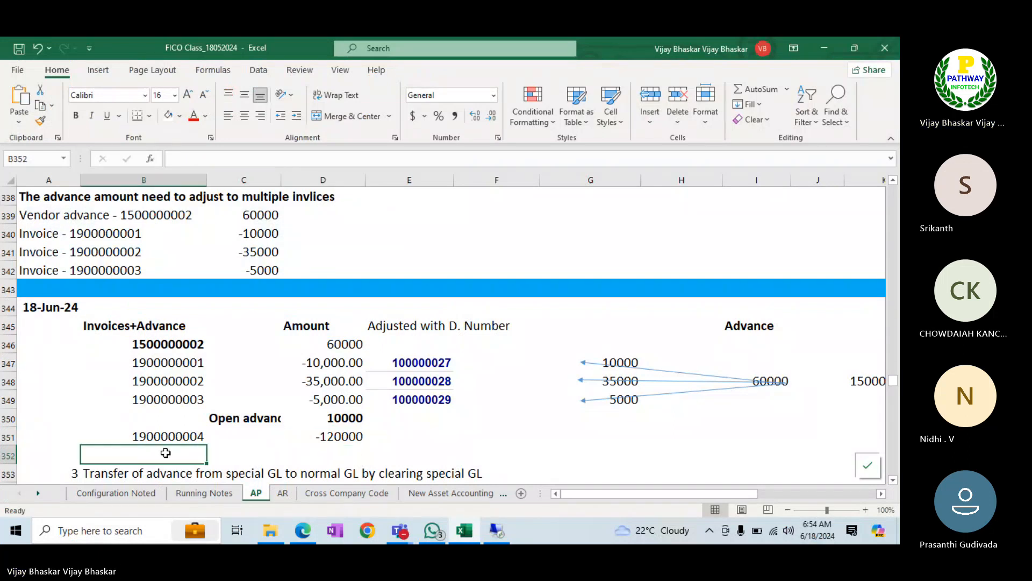
left_click(426, 433)
key("Up")
key("Up")
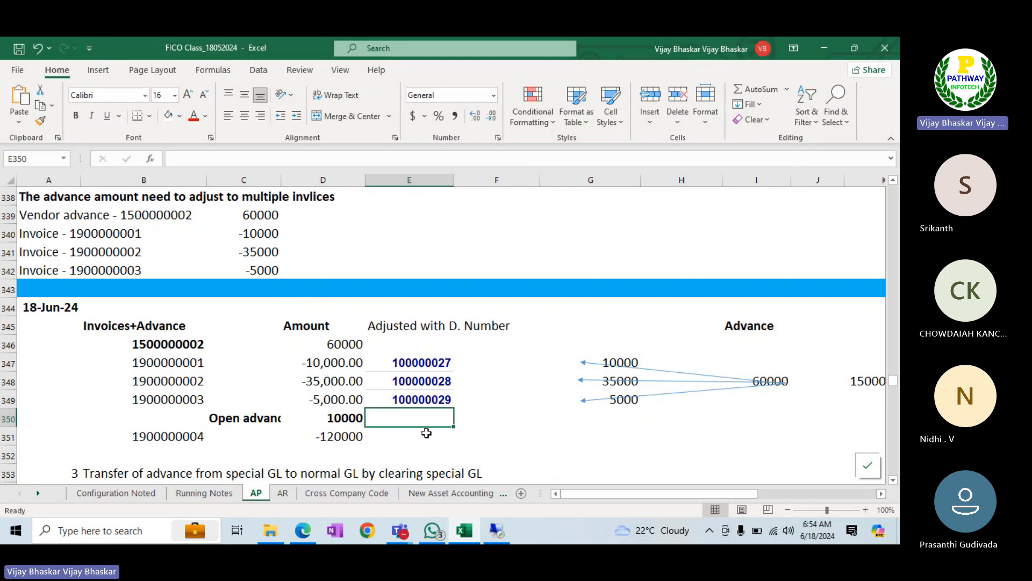
key("ctrl+c")
key("Down")
left_click(427, 432)
key("Return")
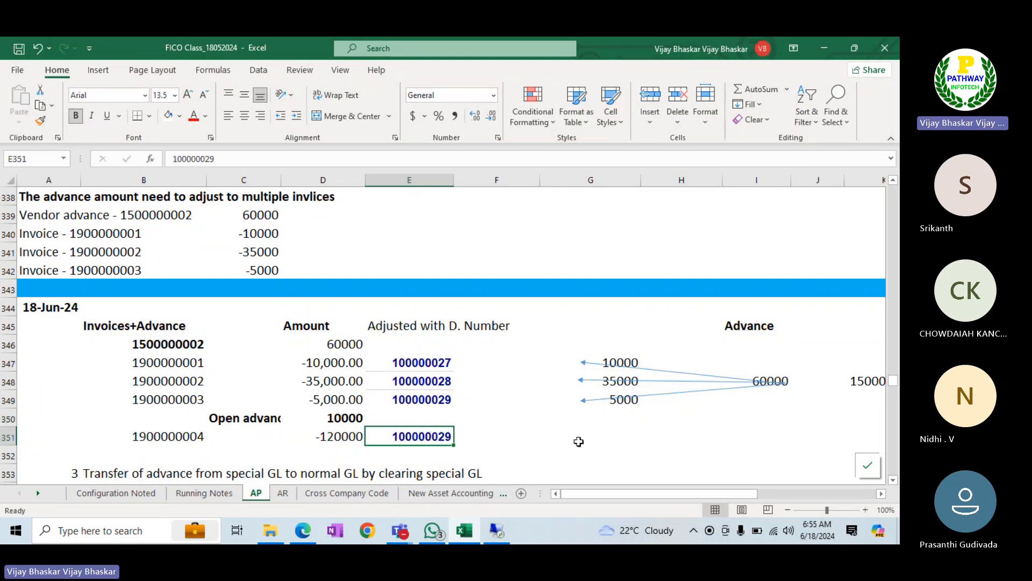
Enter 10000 in G350 as the fourth split amount of the advance
left_click(621, 424)
type("1000")
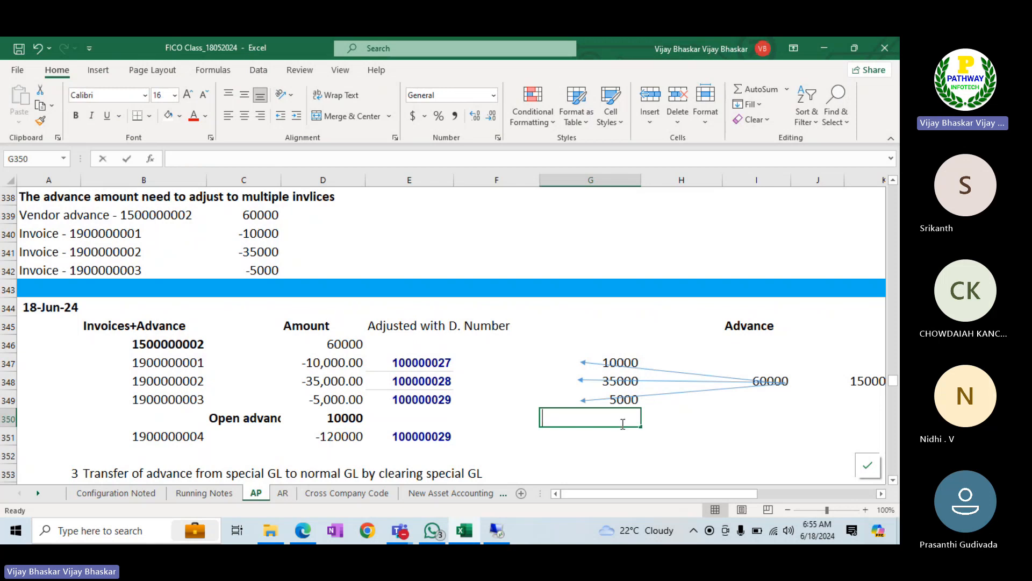
type("0")
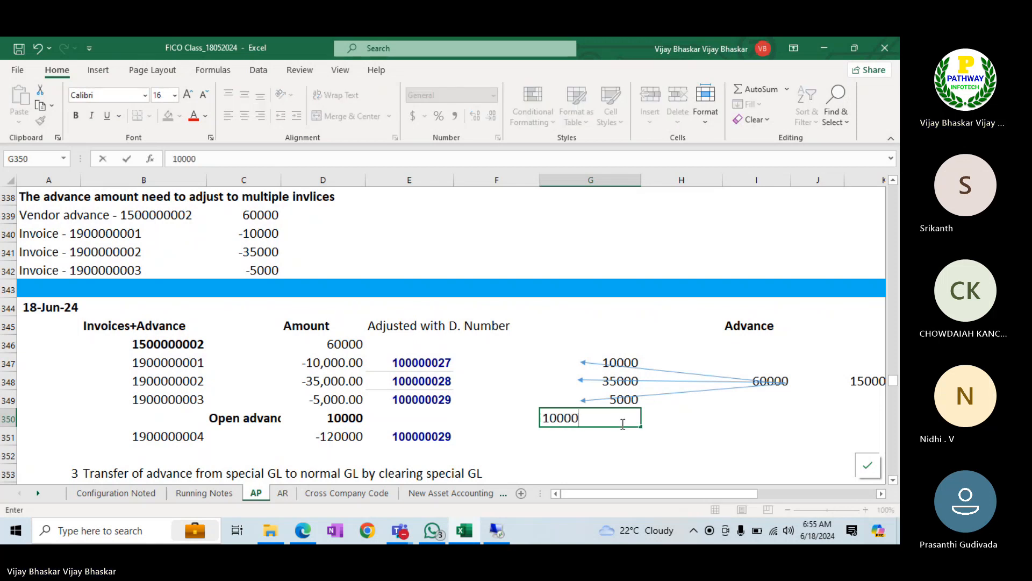
key("Return")
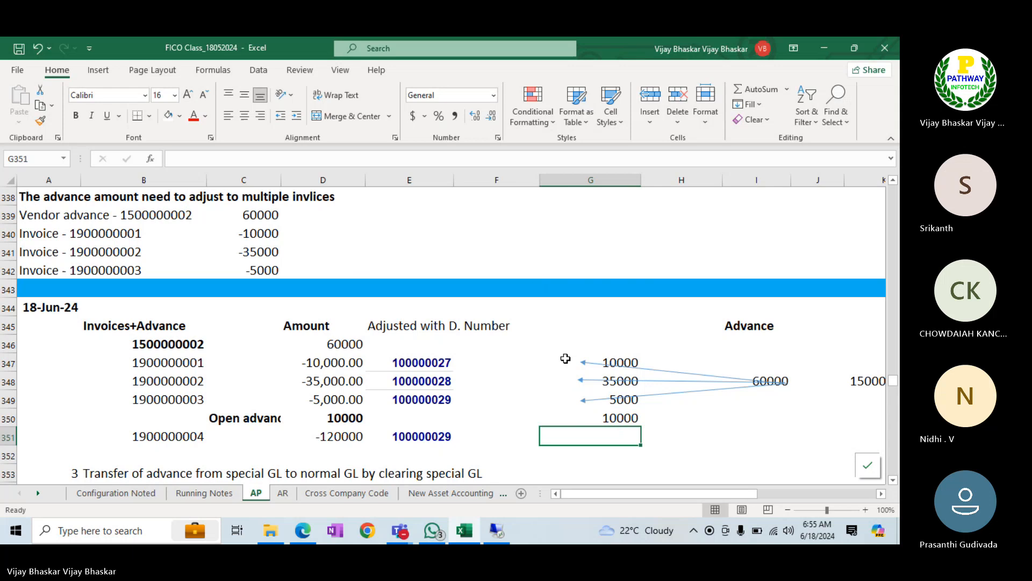
Try moving the four split amounts in G347:G350 to column F, and put them back in column G
left_click_drag(613, 359, 619, 423)
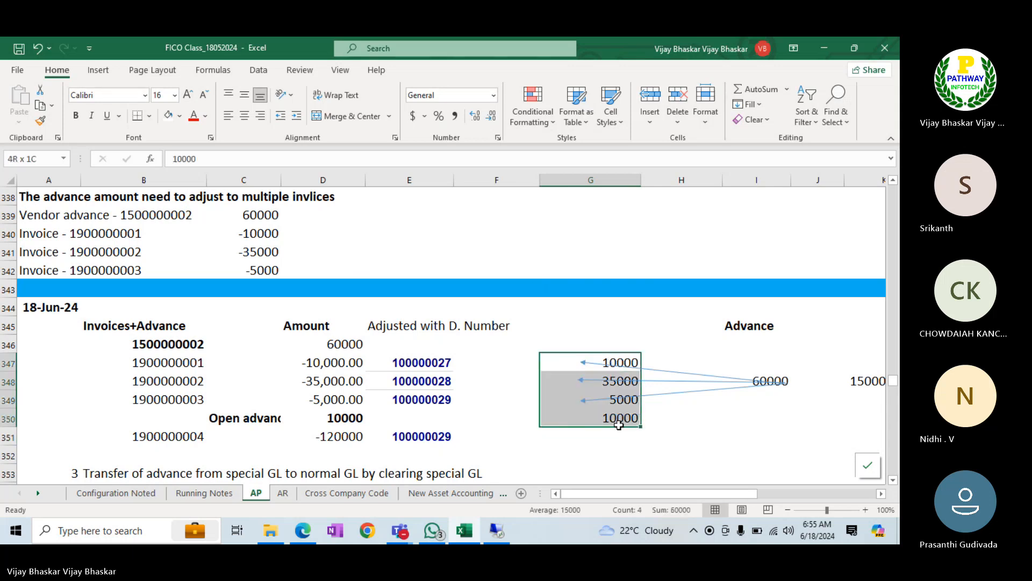
key("ctrl+x")
key("Left")
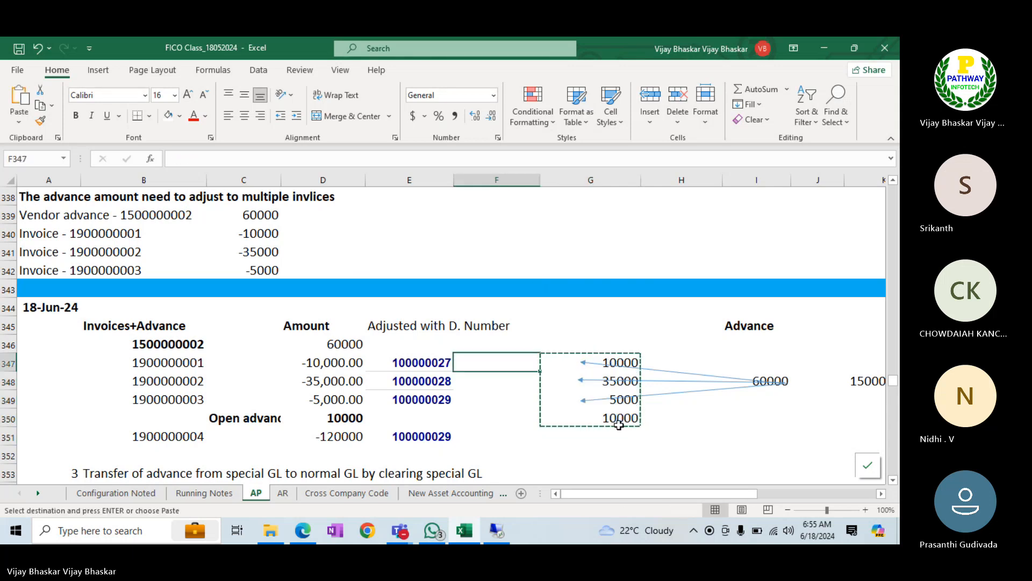
key("Return")
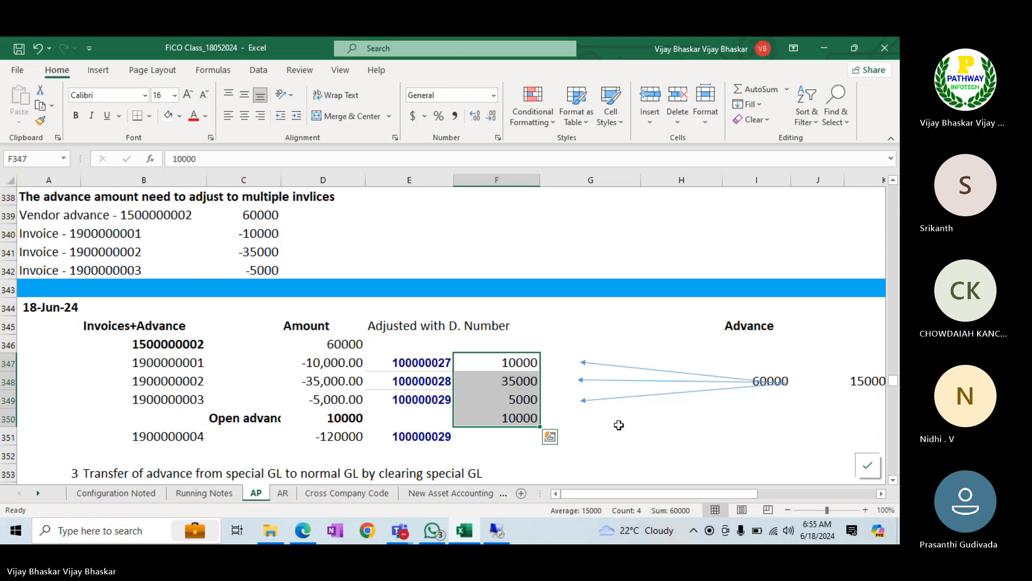
key("ctrl+c")
left_click(578, 364)
key("Return")
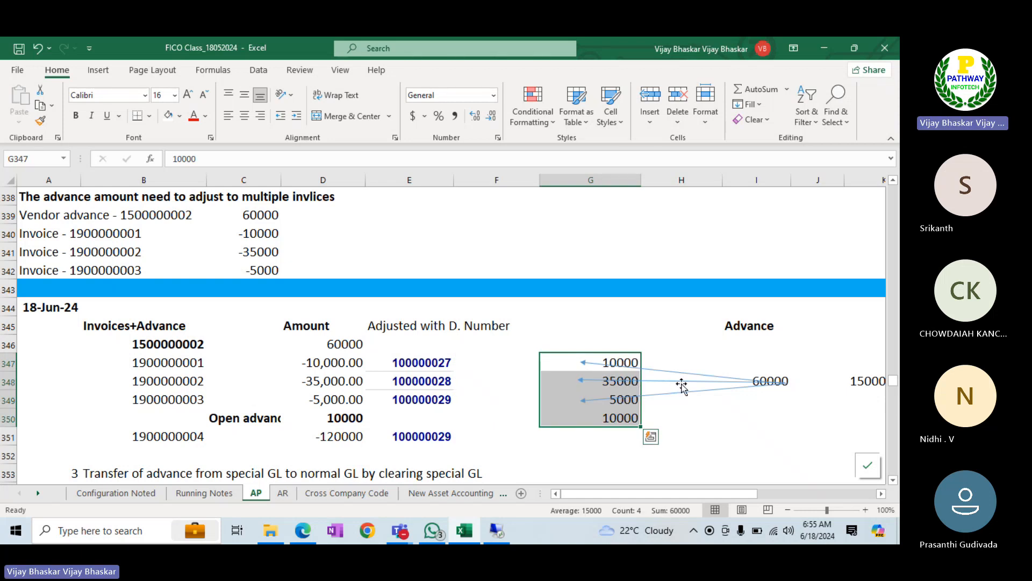
Left-align the split amounts in G347:G350 and draw an arrow from the 60000 advance to the 10000 in G350
left_click(226, 117)
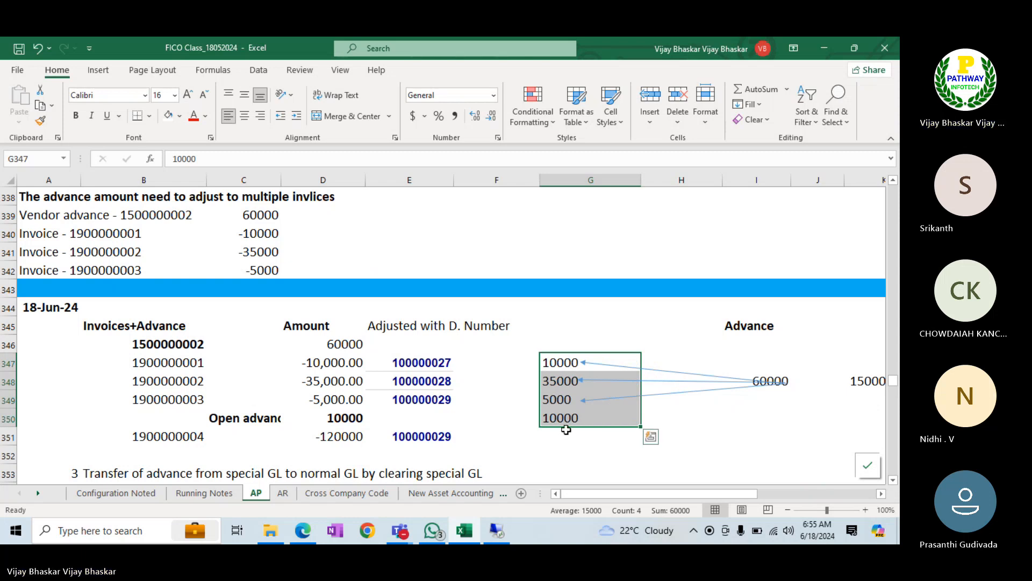
left_click(584, 400)
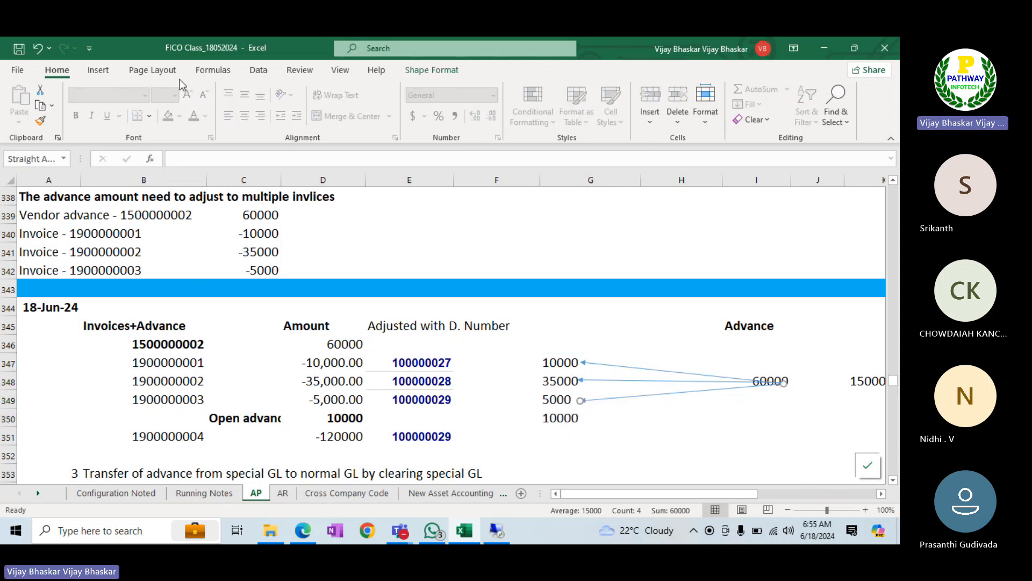
left_click(96, 70)
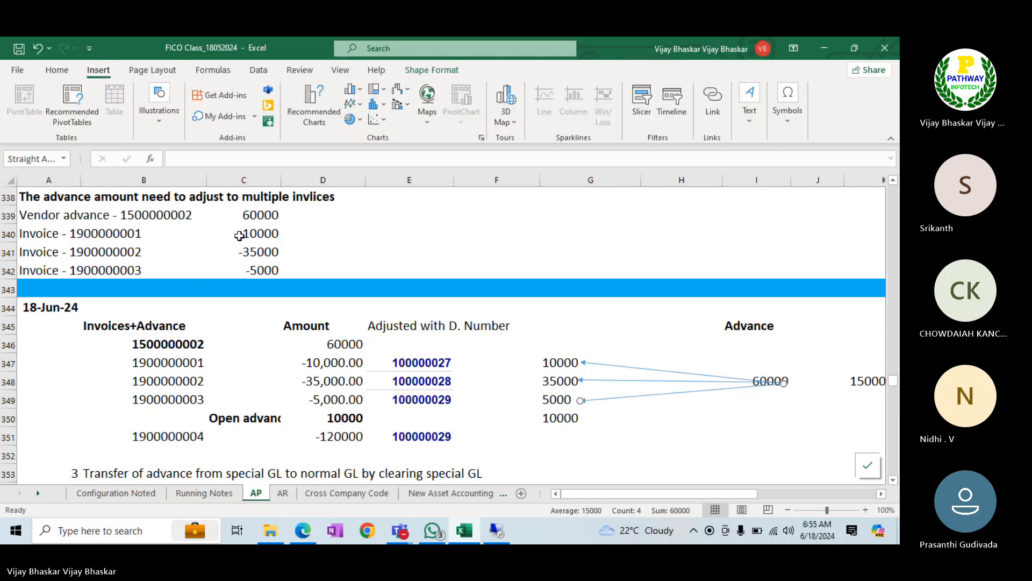
left_click(155, 114)
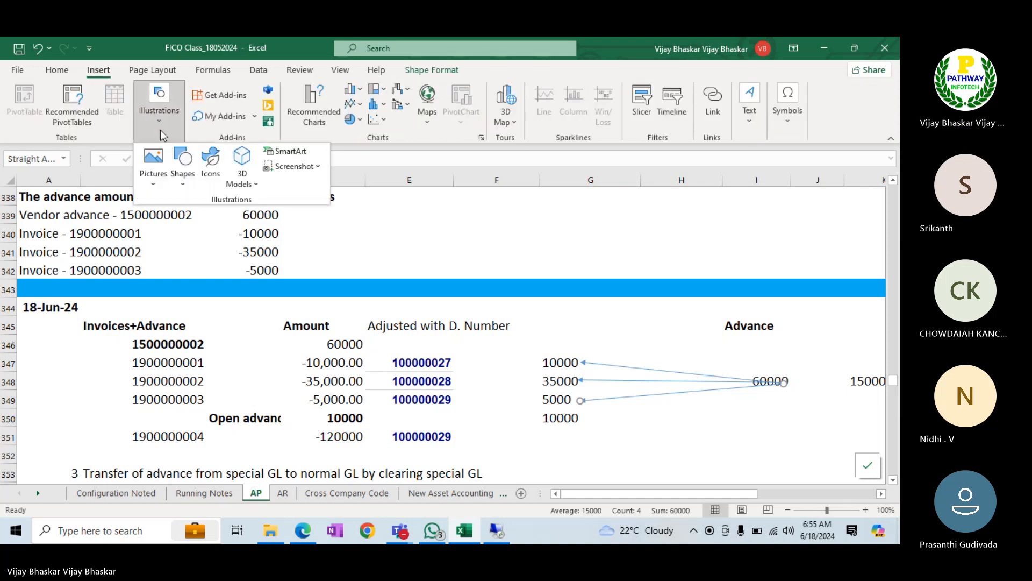
left_click(194, 188)
left_click(205, 218)
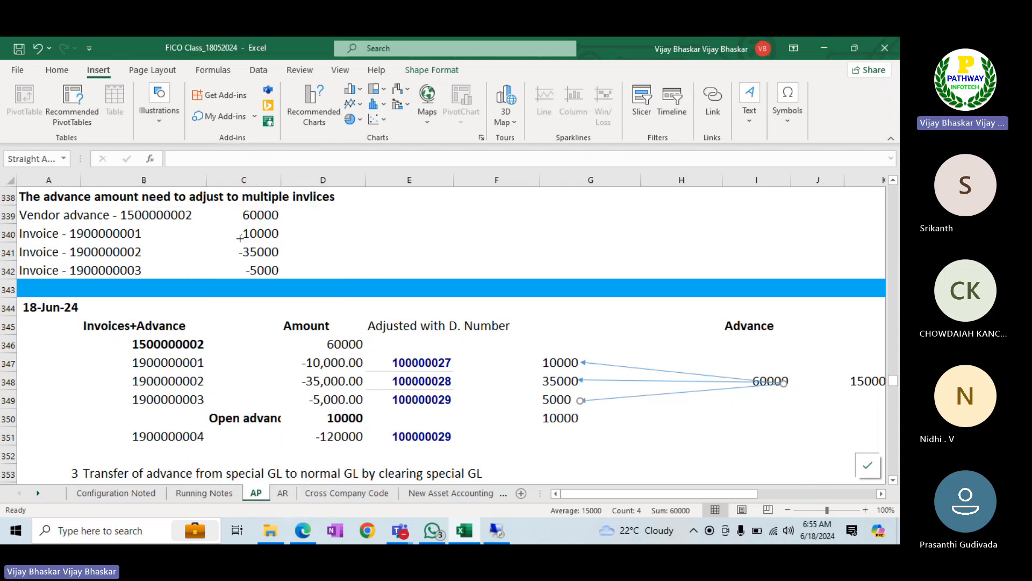
mouse_move(763, 384)
left_mouse_down()
mouse_move(585, 433)
mouse_move(584, 418)
left_mouse_up()
left_click(505, 447)
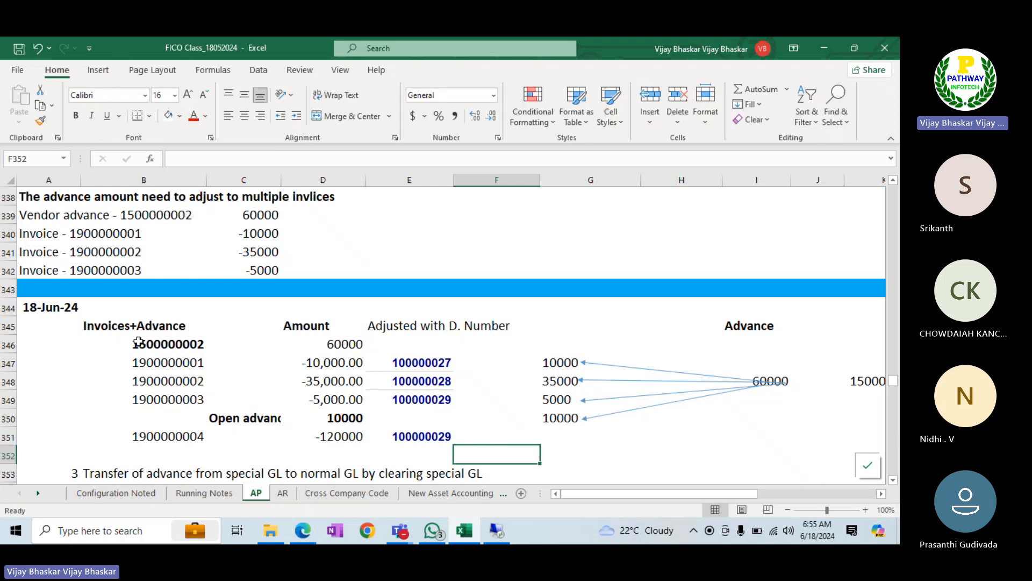
Correct the adjustment document number in E351 to 100000030
left_click_drag(139, 342, 436, 349)
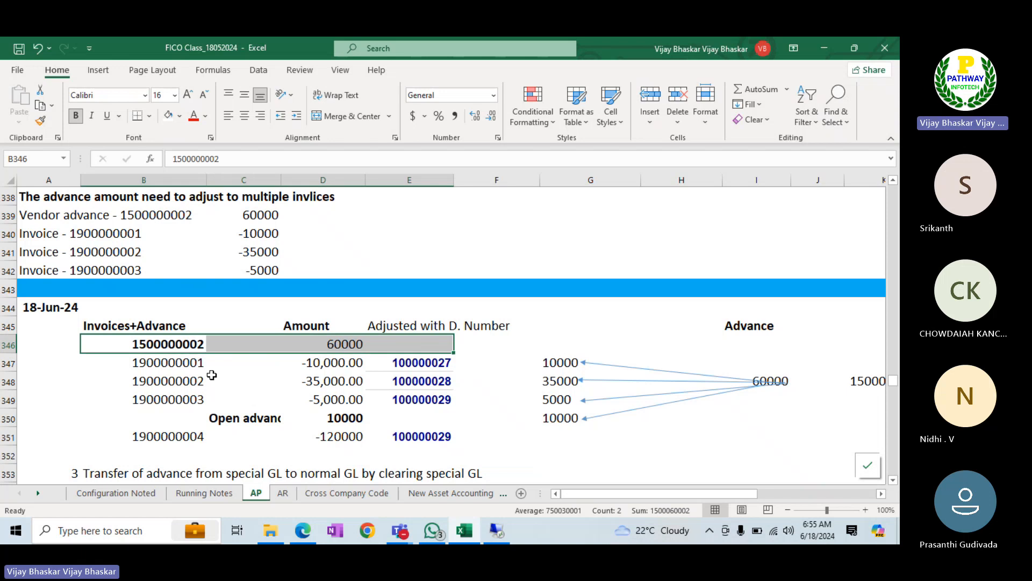
double_click(450, 435)
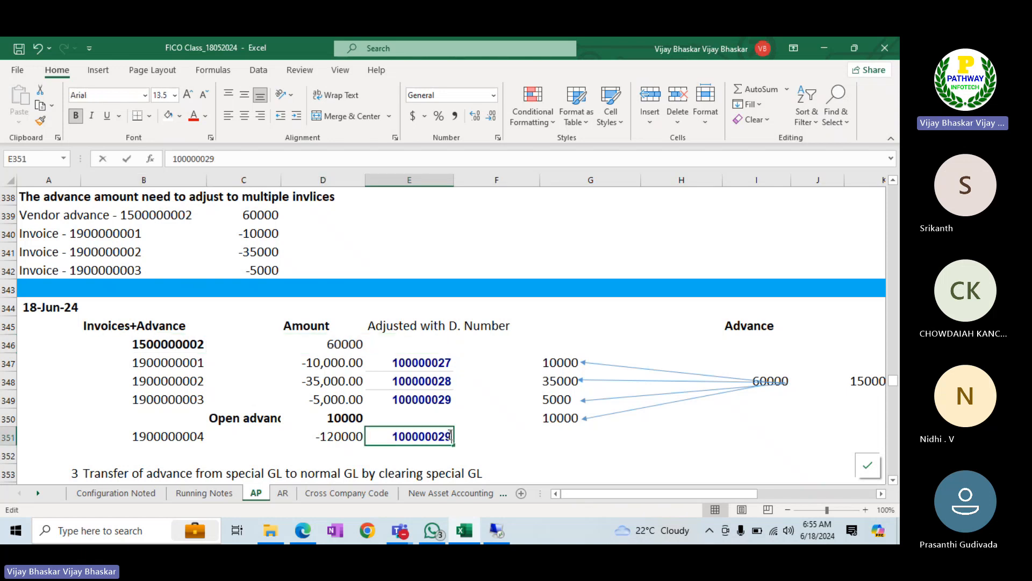
key("BackSpace")
key("BackSpace")
type("30")
key("Return")
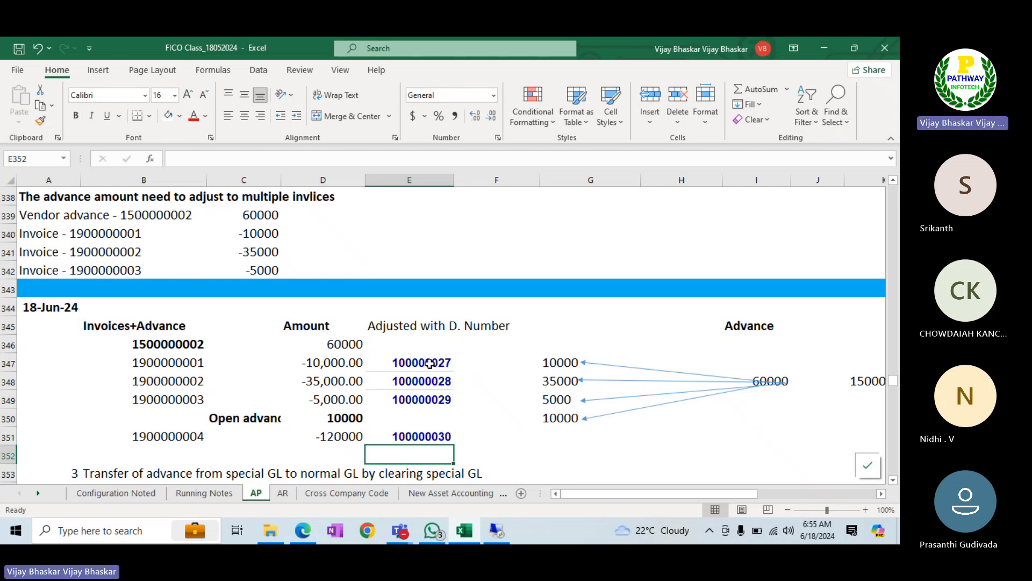
left_click_drag(430, 364, 429, 430)
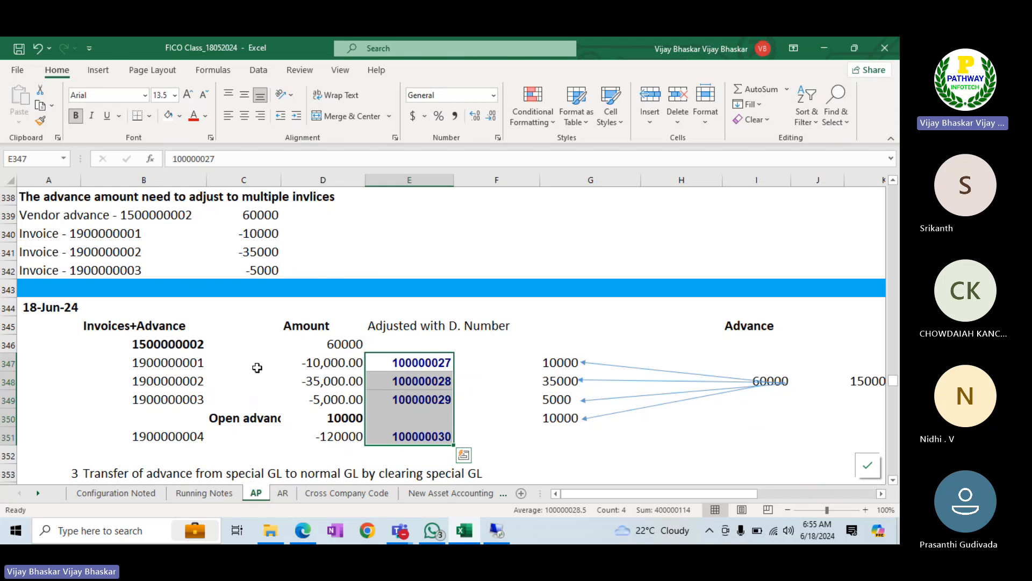
left_click(153, 342, "ctrl")
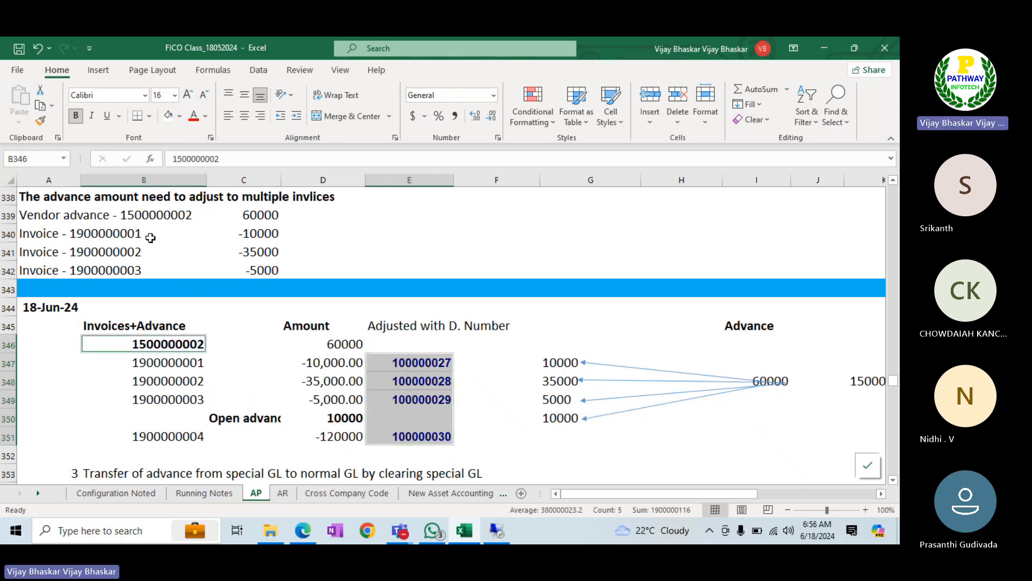
left_click(180, 116)
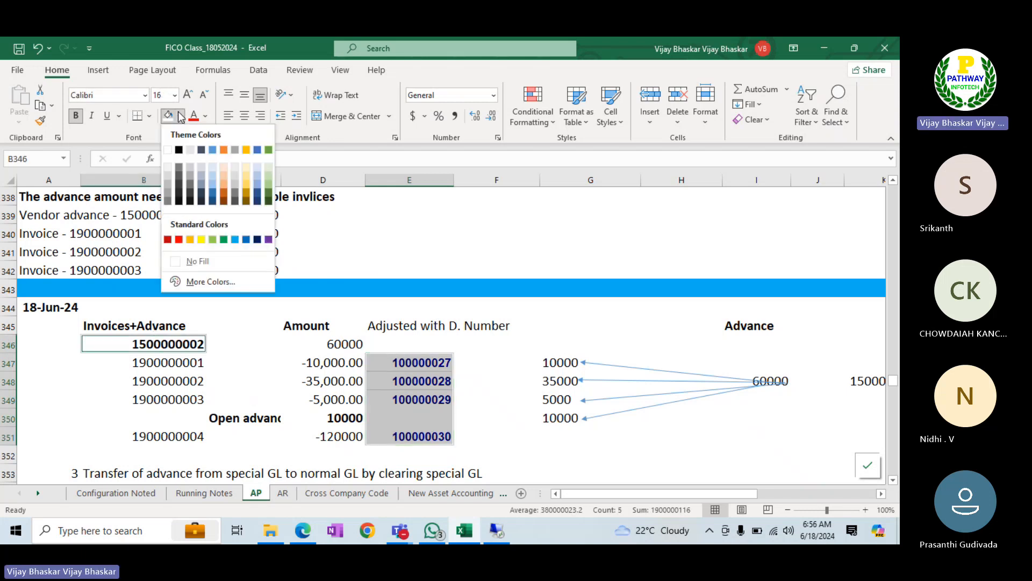
left_click(211, 239)
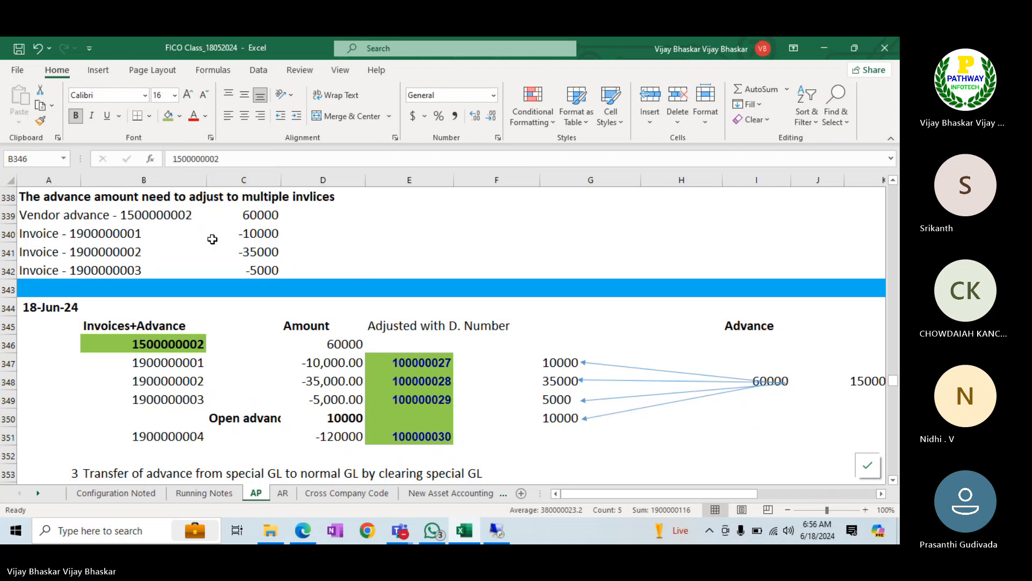
left_click(481, 424)
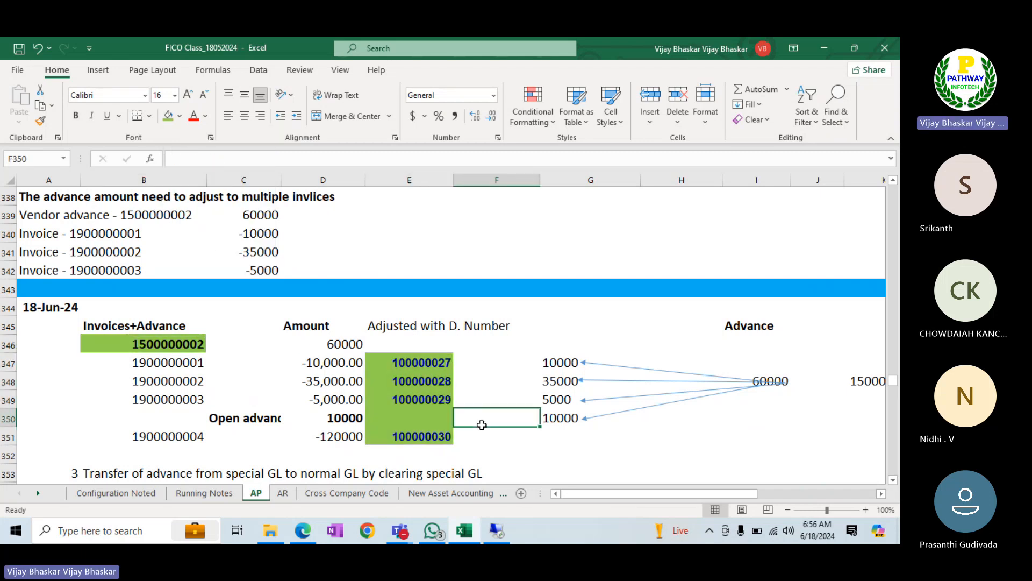
left_click(170, 343)
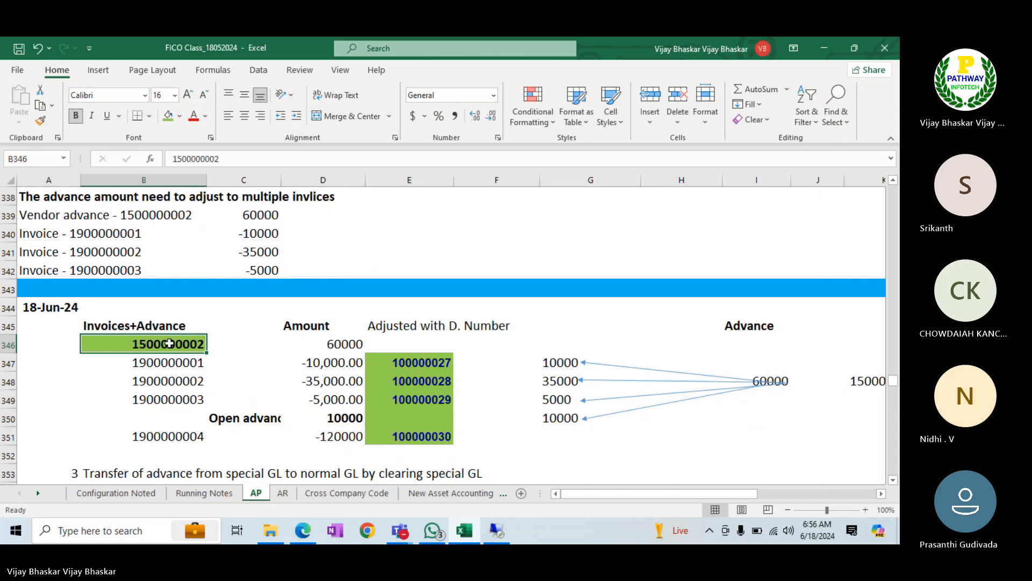
left_click_drag(418, 365, 428, 433)
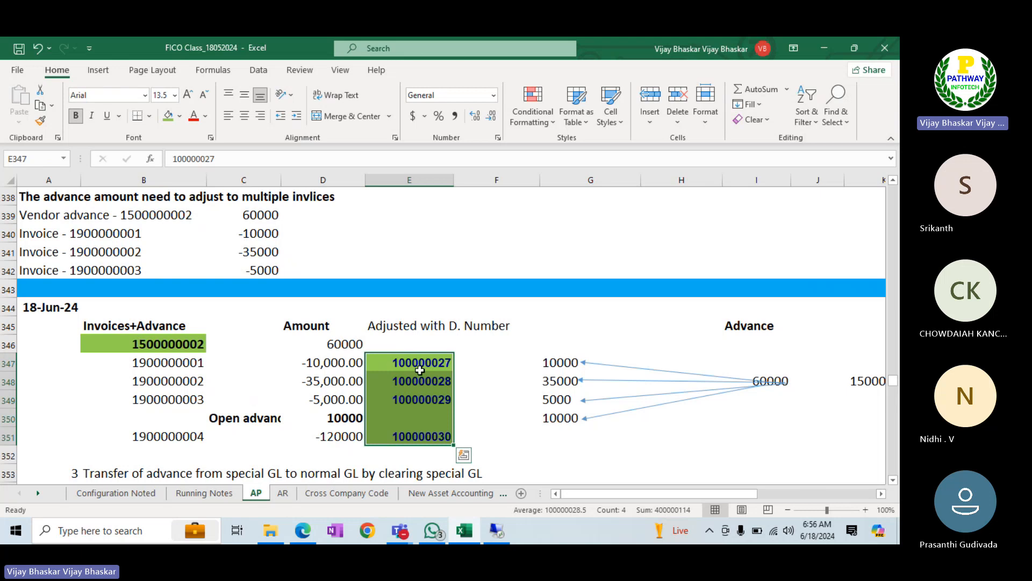
key("Down")
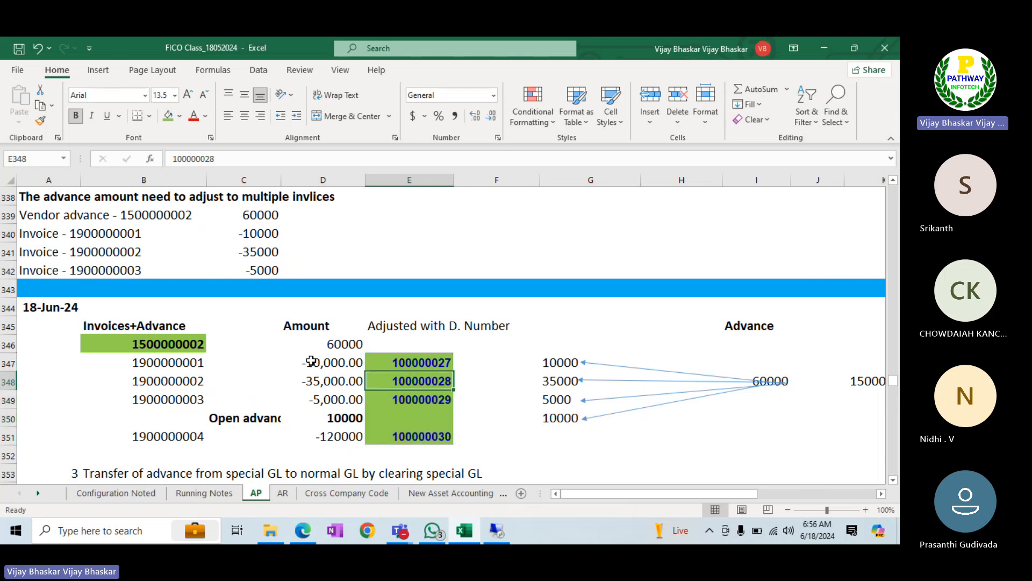
left_click(336, 434)
Switch to the SAP session and start the outgoing payment transaction F-53
left_click(496, 531)
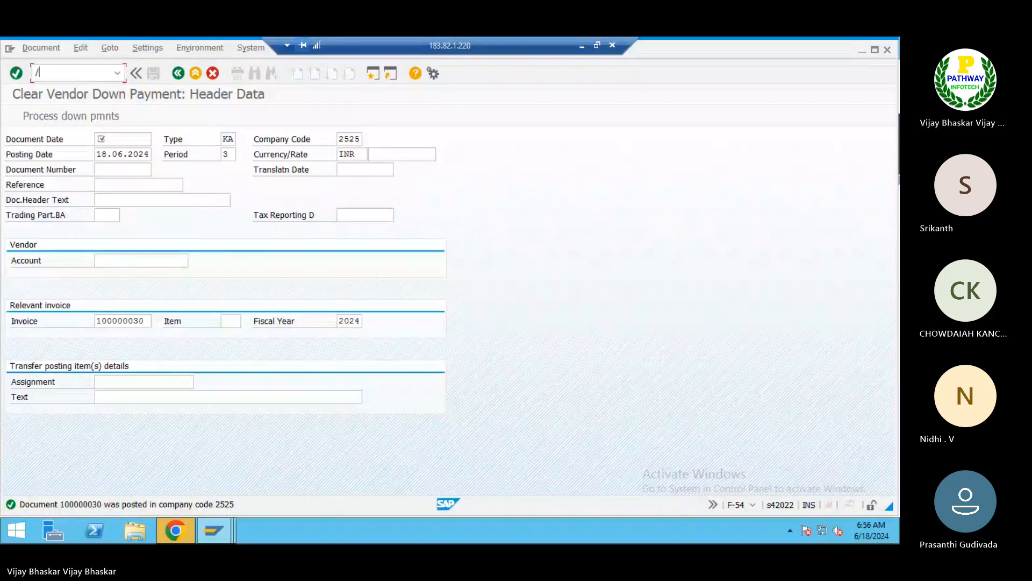
type("/nf53")
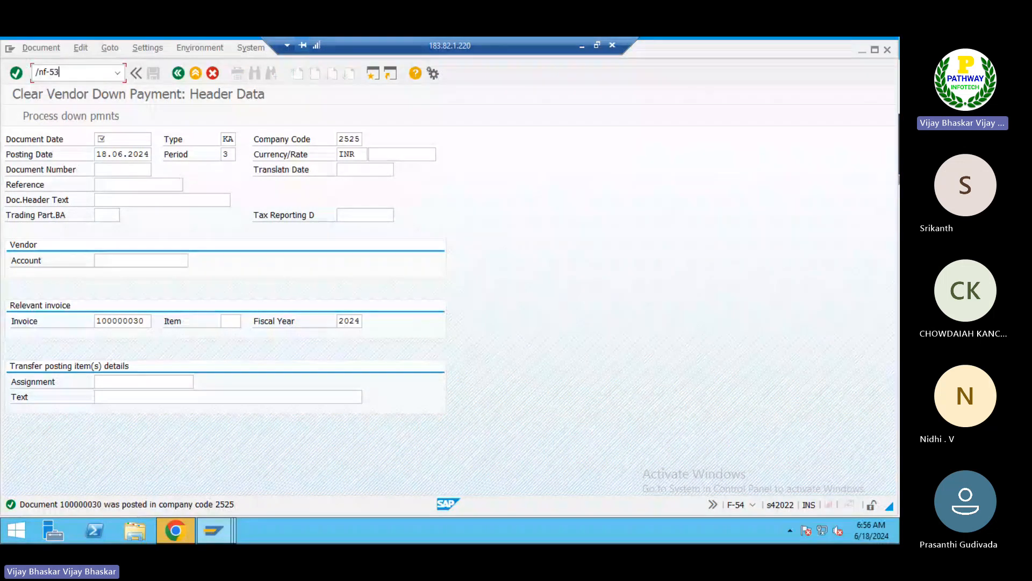
key("Return")
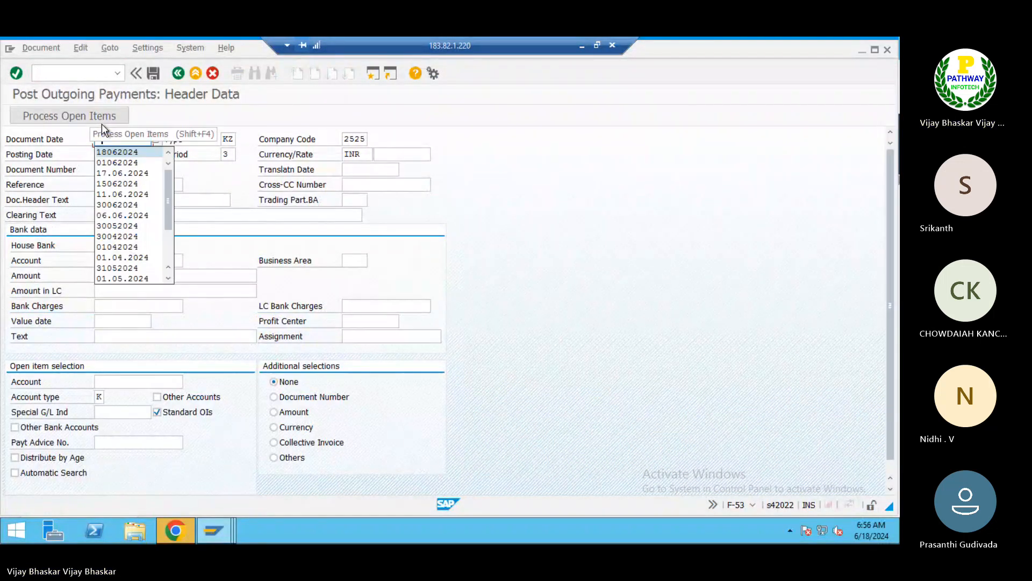
Set the payment's document date to 18062024 and its clearing text to Vendor payment
key("Down")
key("Down")
key("Down")
key("Down")
key("Down")
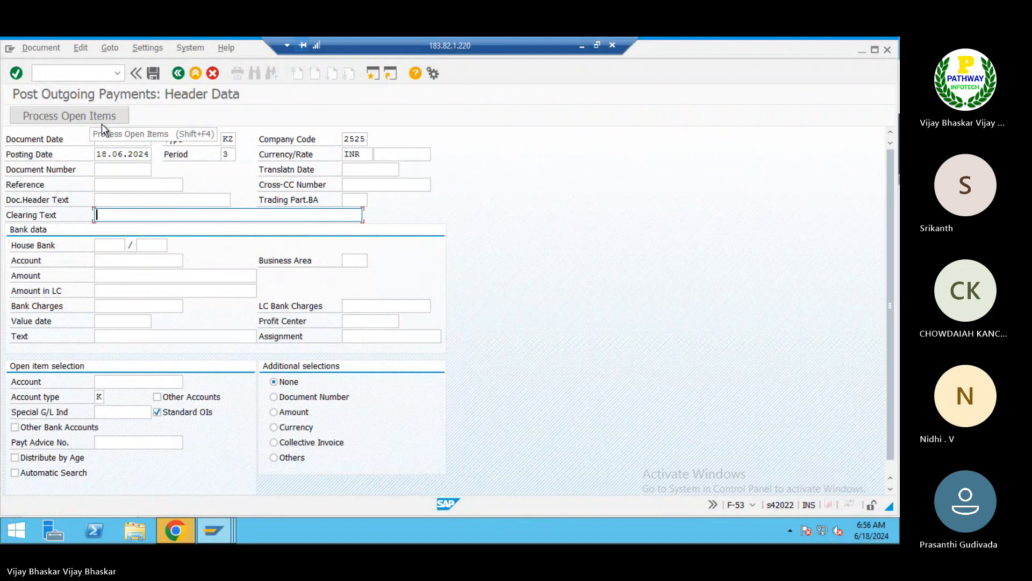
type("Vendor payment")
Enter house bank AXIS with account ID AXISL and a payment amount of 110000
key("Down")
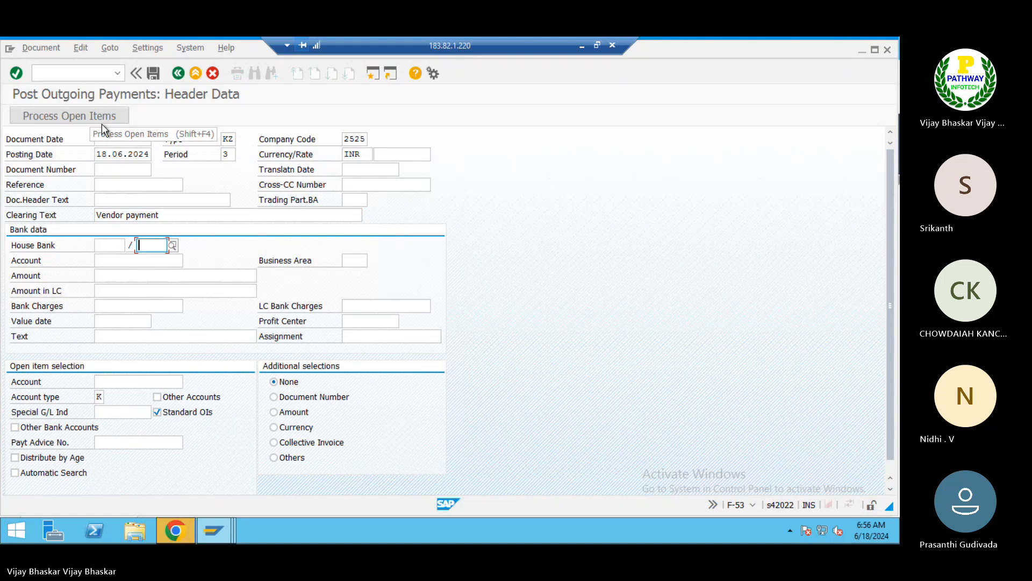
key("Left")
key("Tab")
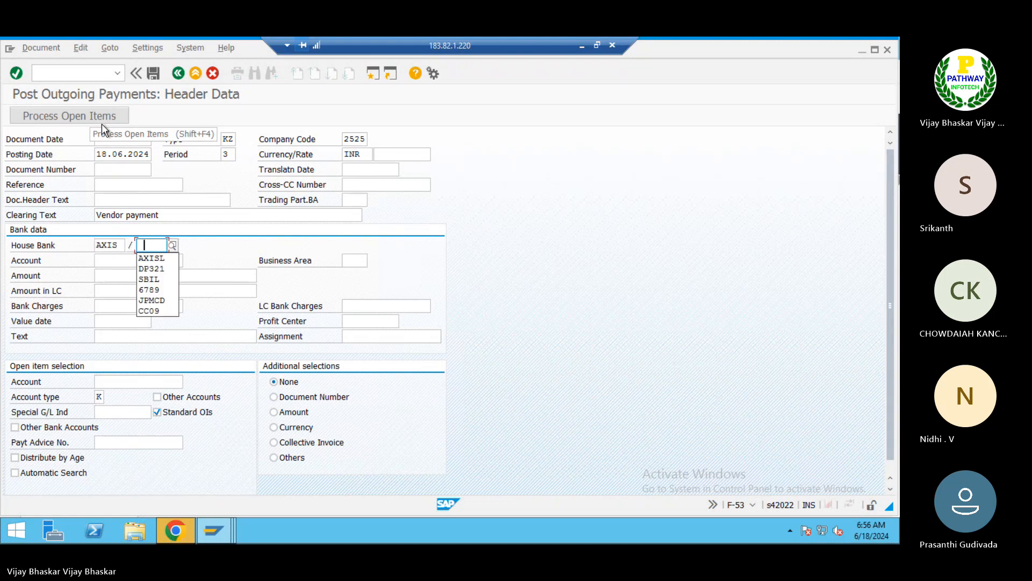
key("Down")
key("Tab")
key("Tab")
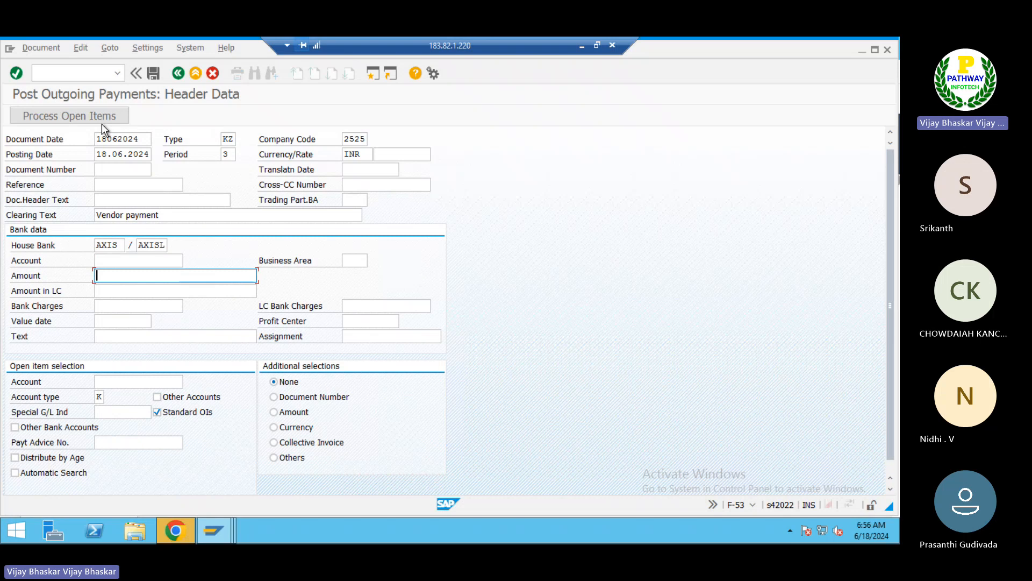
type("1100")
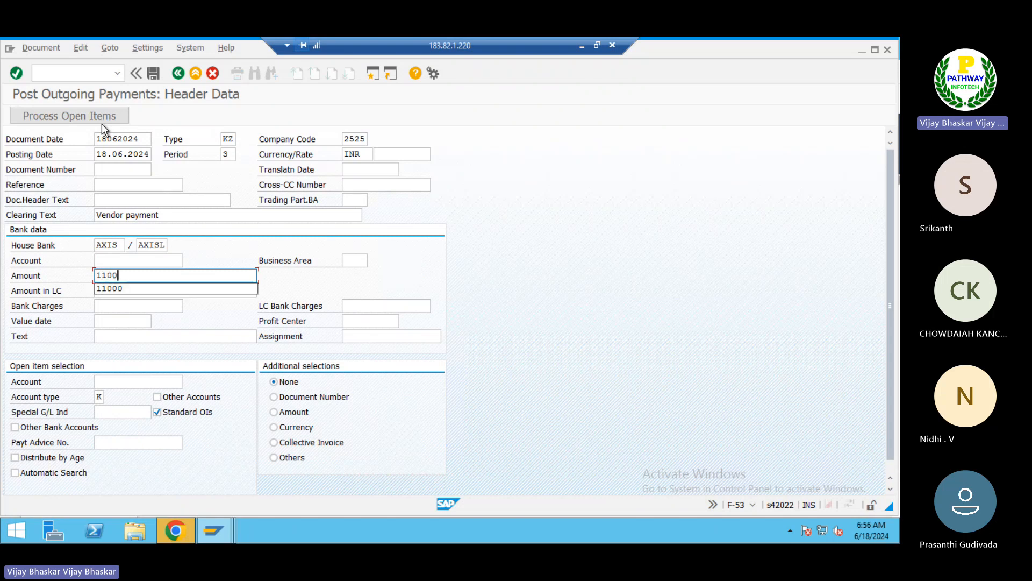
type("00")
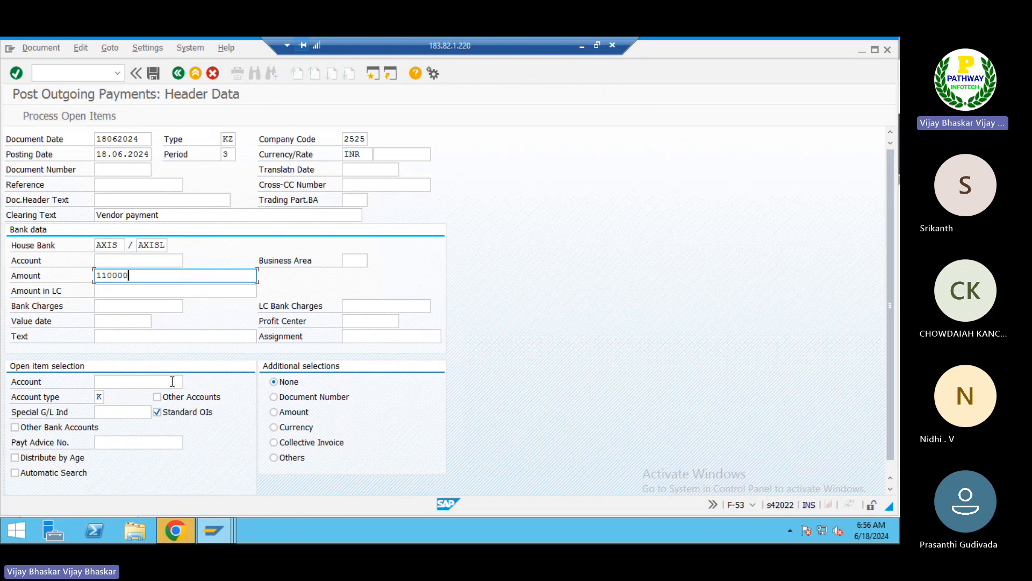
Enter the bank line text Vendor Payment and the vendor's account number, and process the open items with the derived bank account
left_click(103, 333)
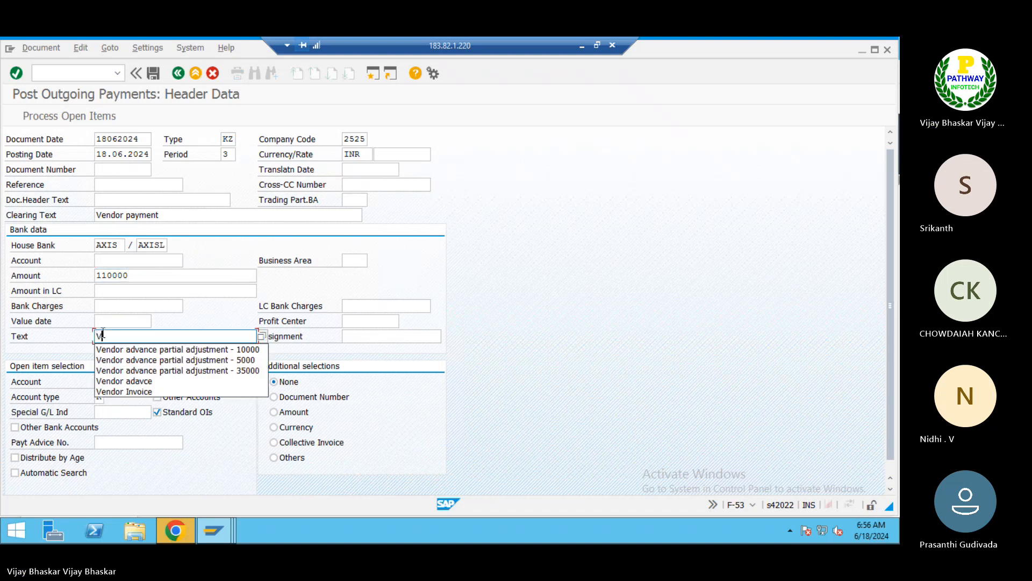
type("Vendor Payment")
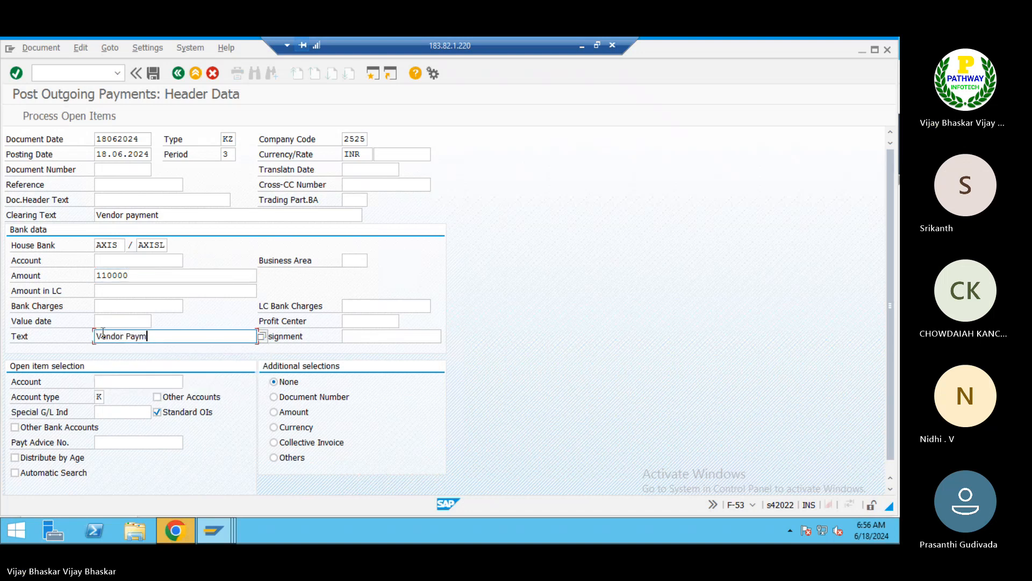
key("Tab")
key("Tab")
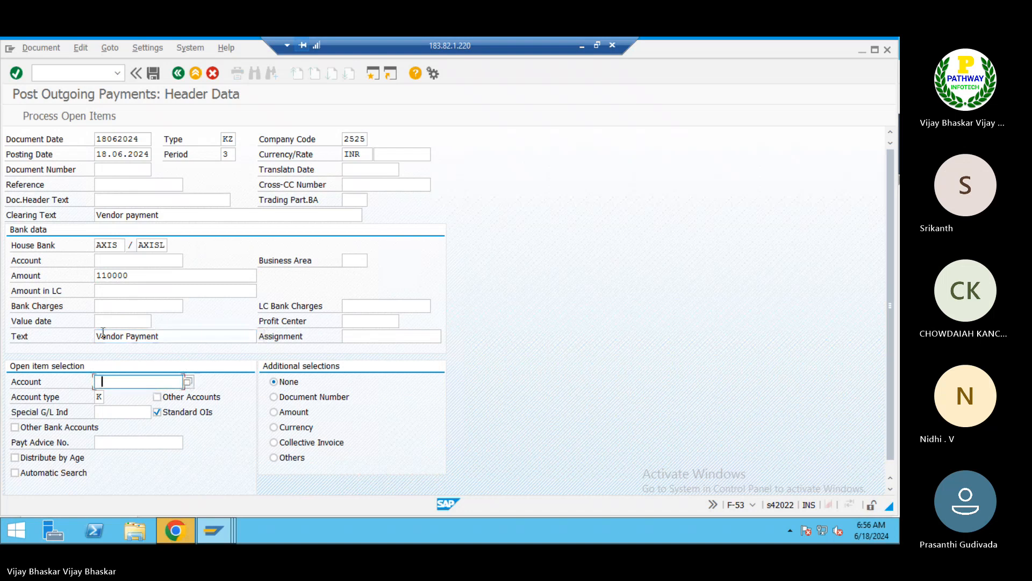
type("1000009000")
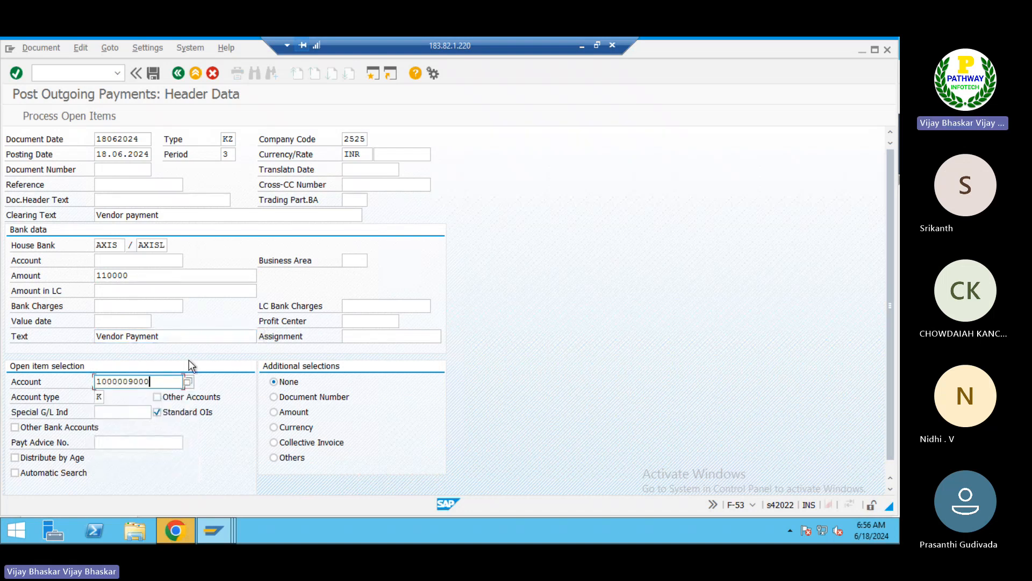
left_click(63, 116)
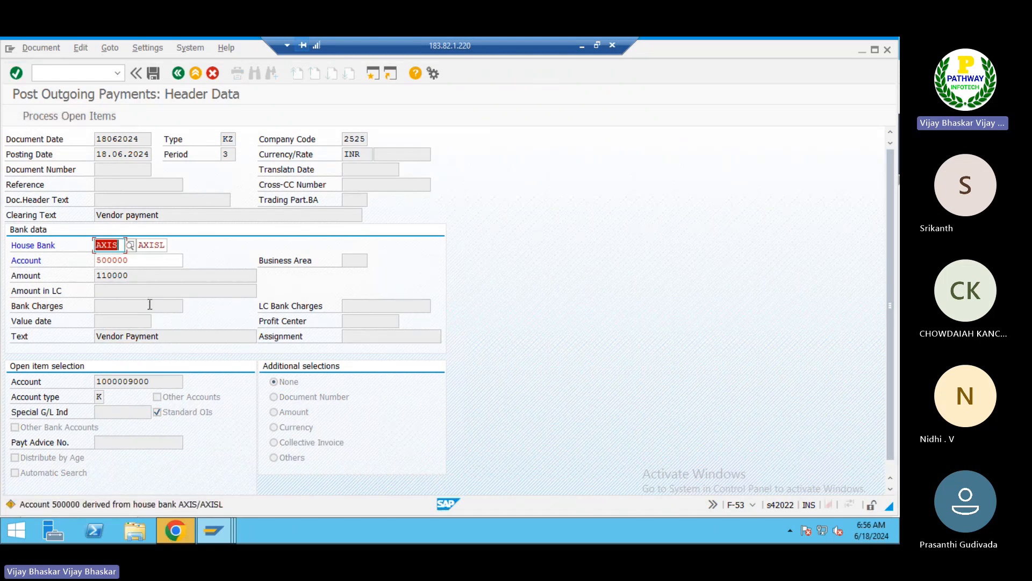
key("Return")
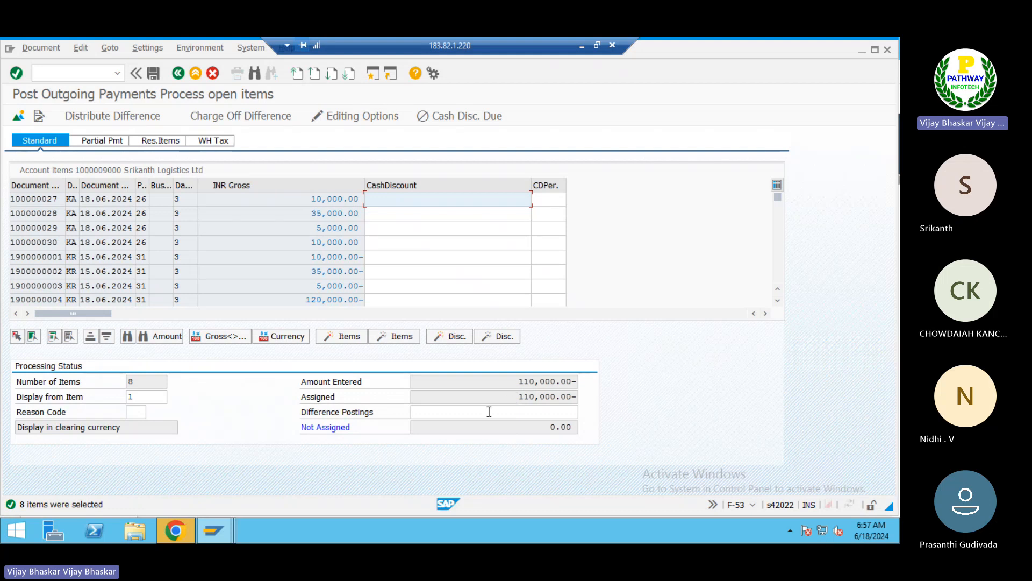
Compare the selected open items with the vendor line item display, and simulate the payment document
key("alt+Tab")
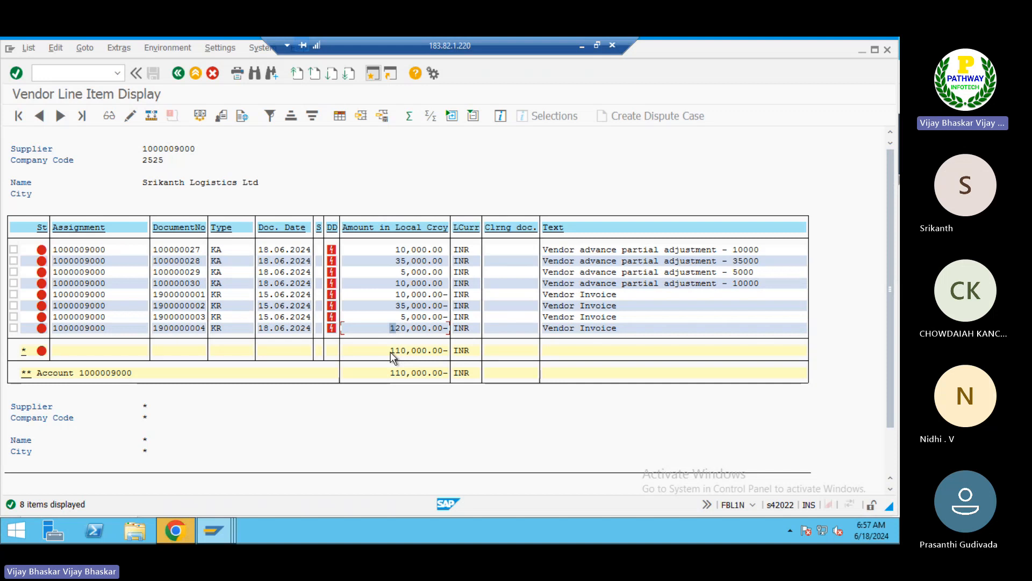
key("alt+Tab")
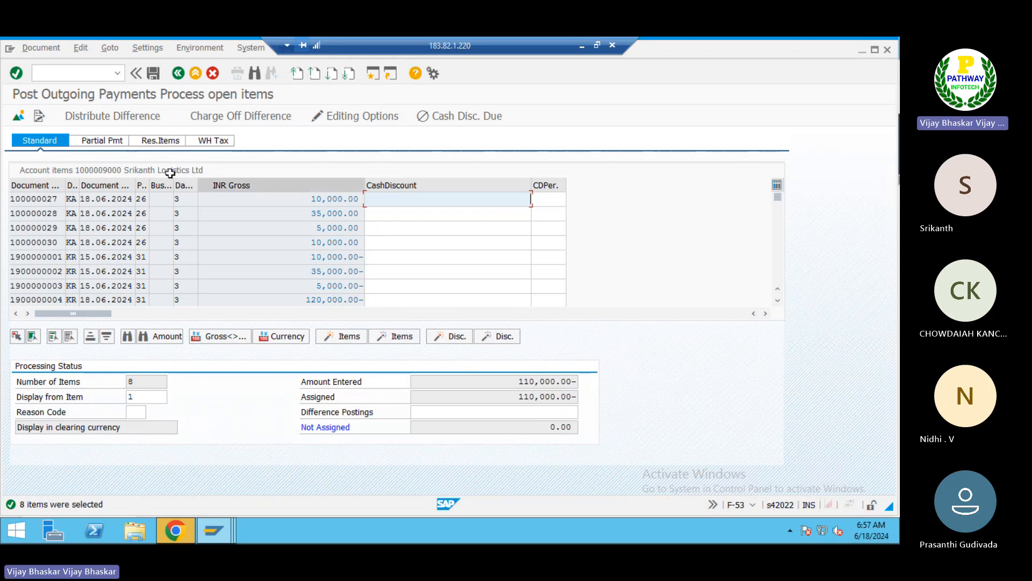
left_click(49, 47)
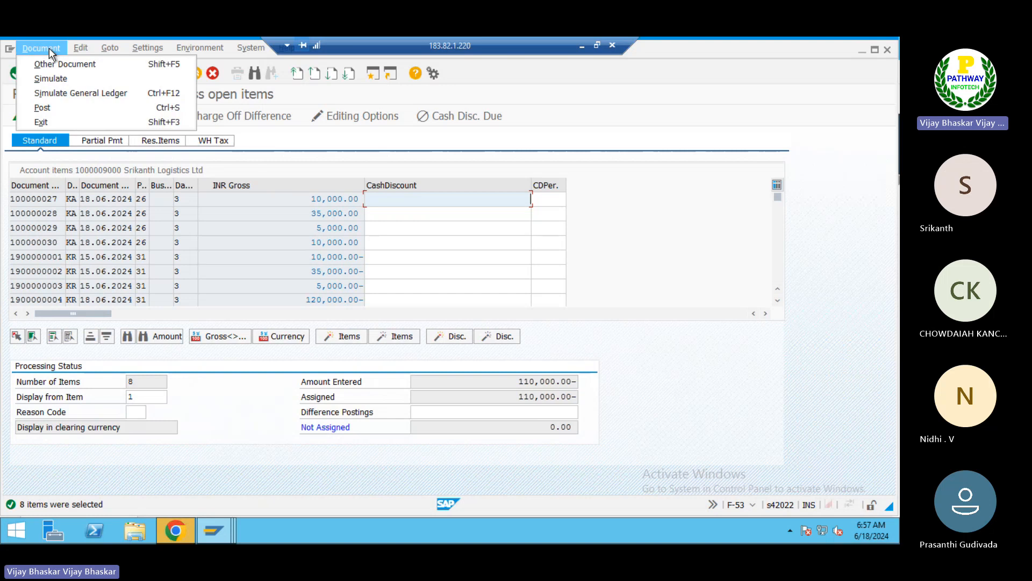
left_click(46, 79)
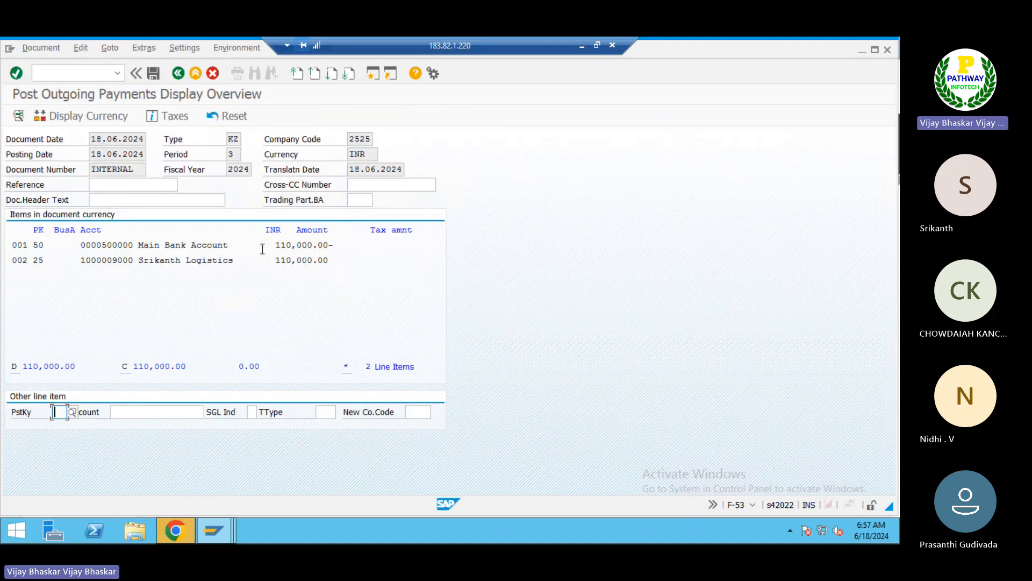
Review the posting key and accounts of the simulated bank and vendor lines, and post the outgoing payment
left_click_drag(238, 246, 137, 246)
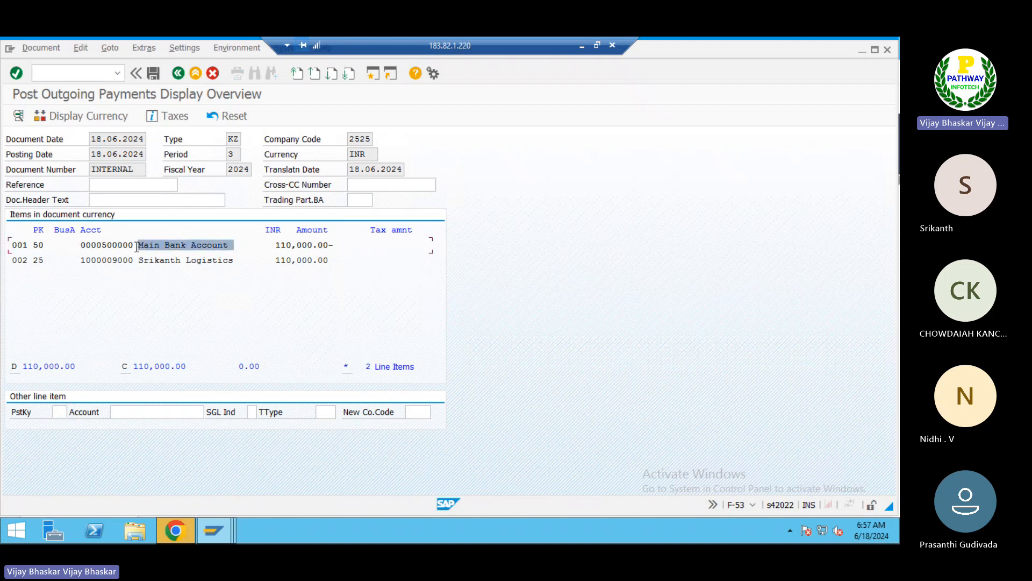
left_click(54, 246)
left_click_drag(53, 245, 29, 244)
left_click(29, 244)
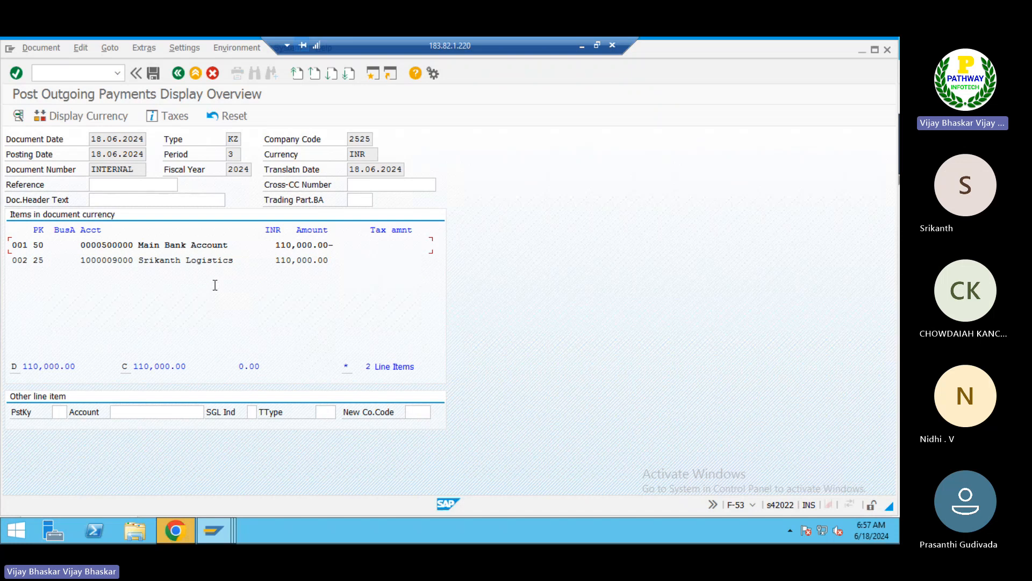
left_click_drag(64, 246, 27, 245)
left_click(187, 253)
left_click_drag(244, 245, 82, 244)
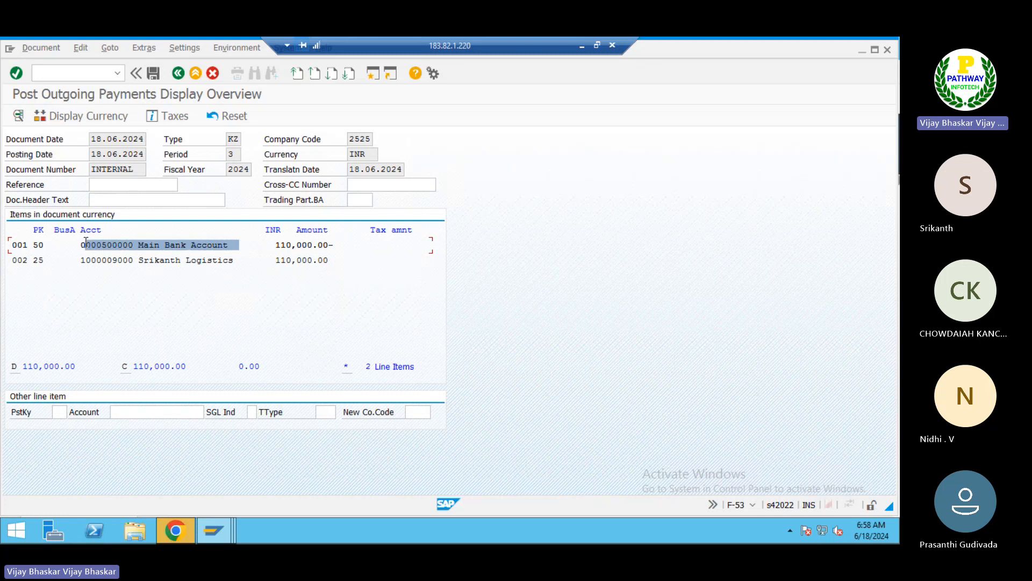
left_click(87, 245)
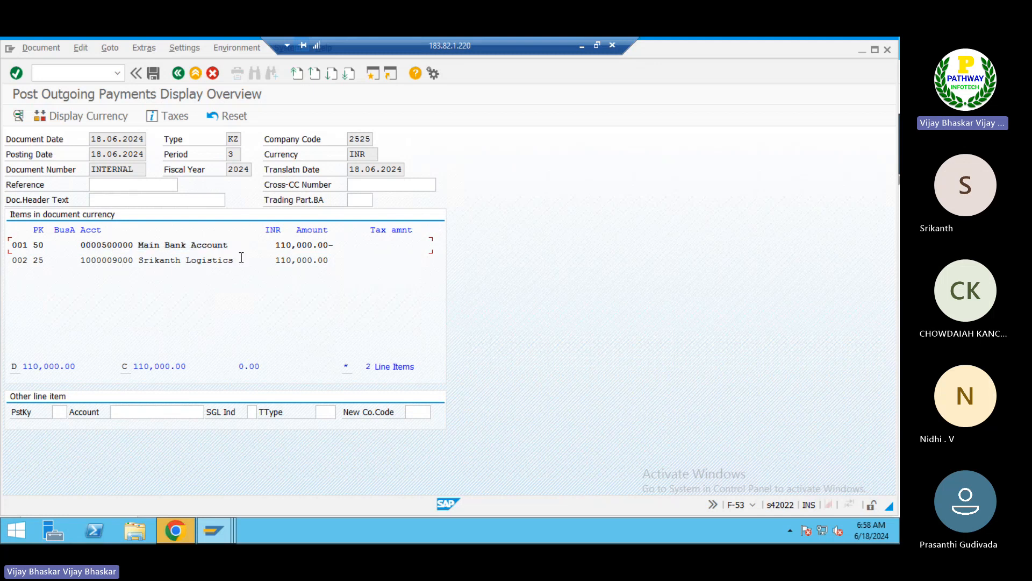
left_click_drag(242, 259, 82, 256)
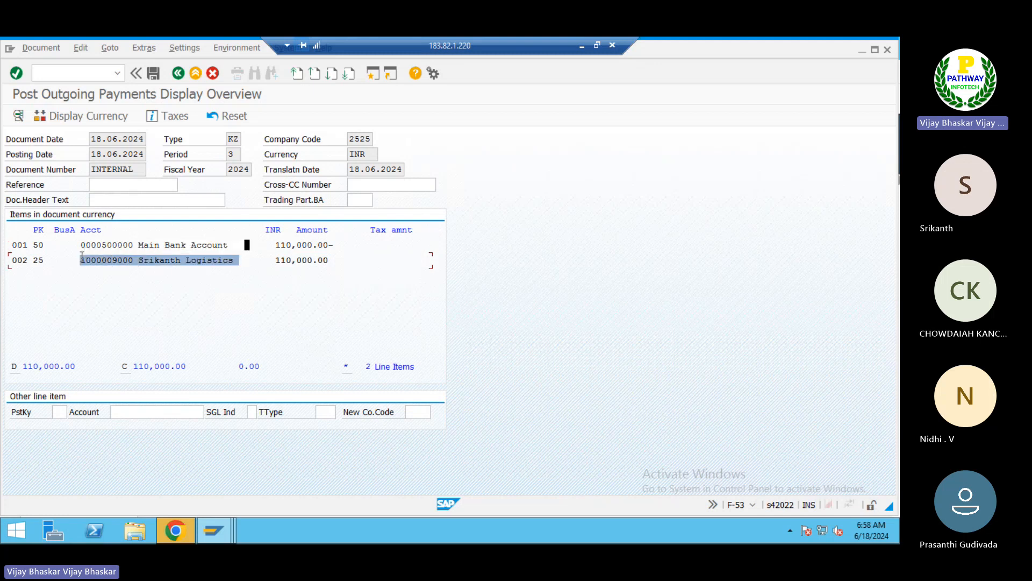
left_click(82, 257)
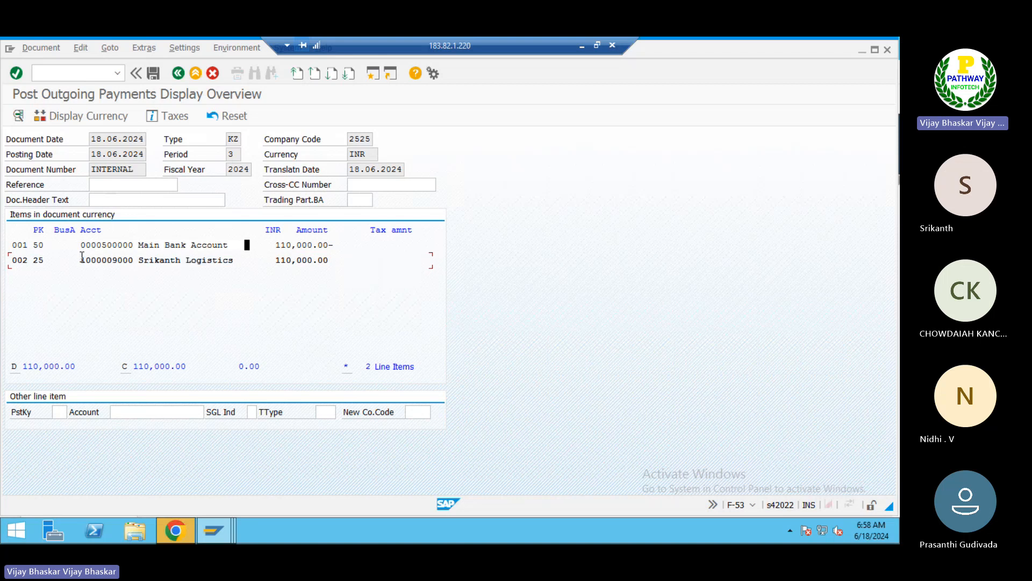
left_click(153, 74)
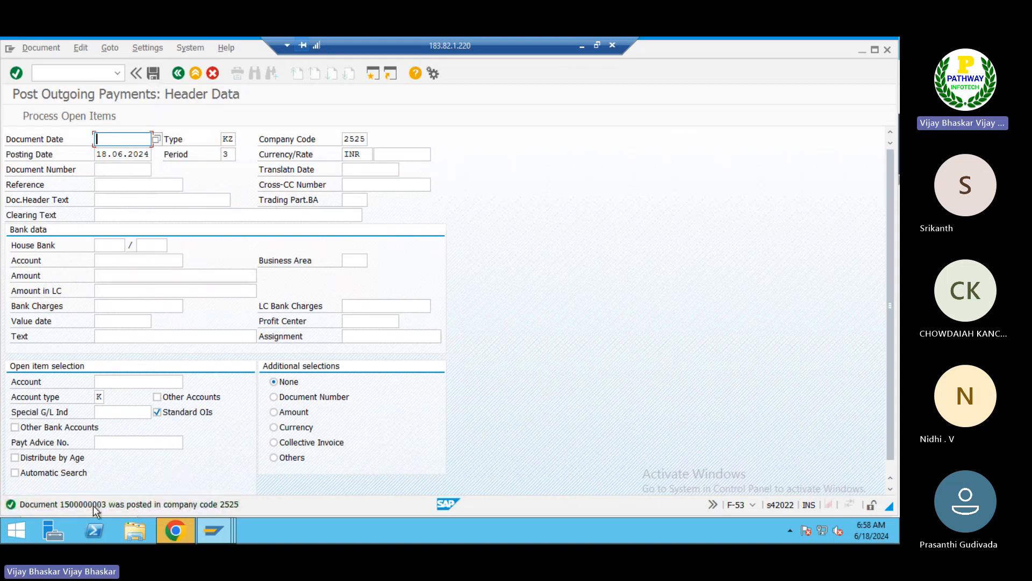
Refresh the vendor line item display, and list all items of the vendor in company code 2525
key("alt+Tab")
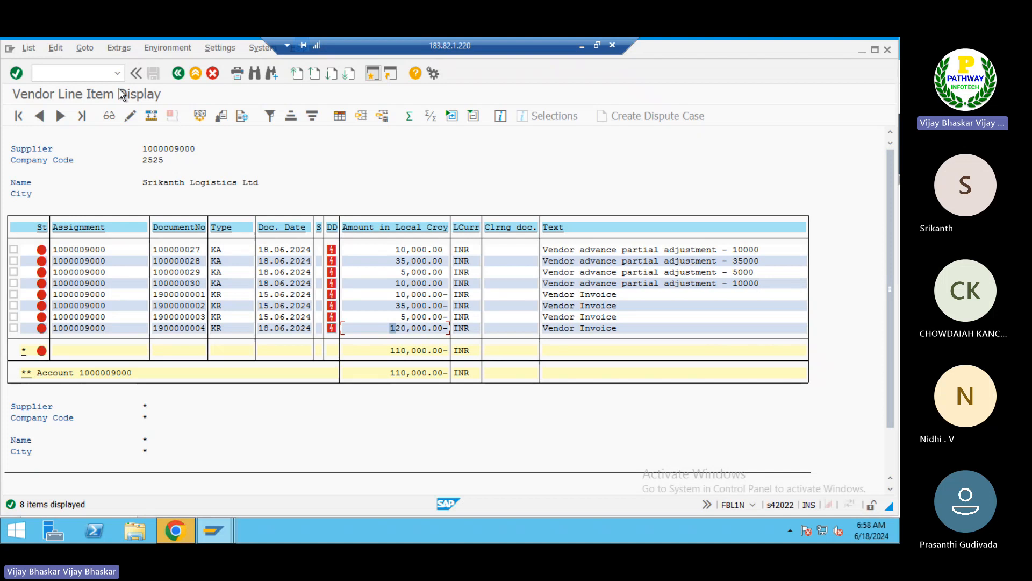
left_click(29, 48)
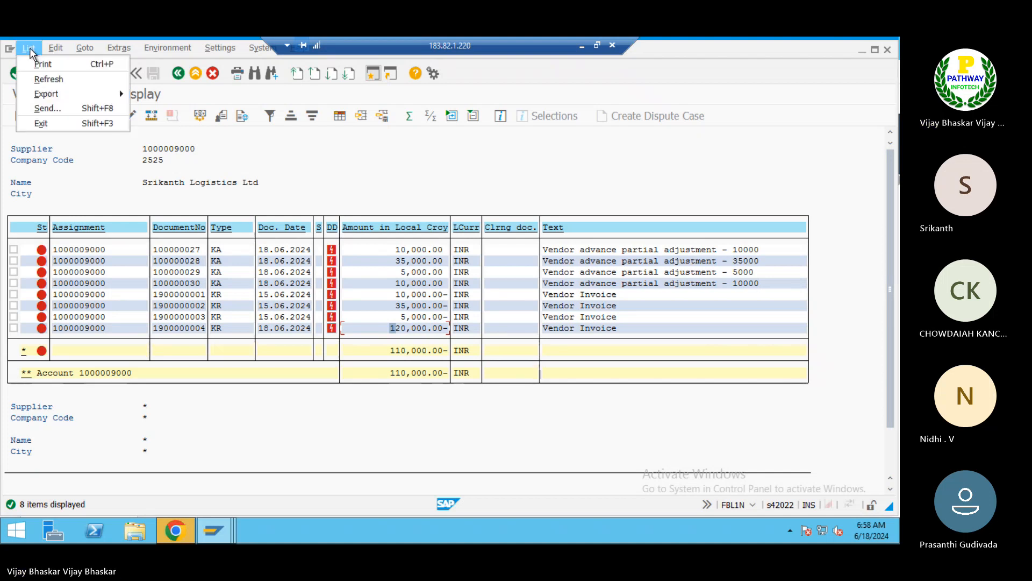
left_click(38, 81)
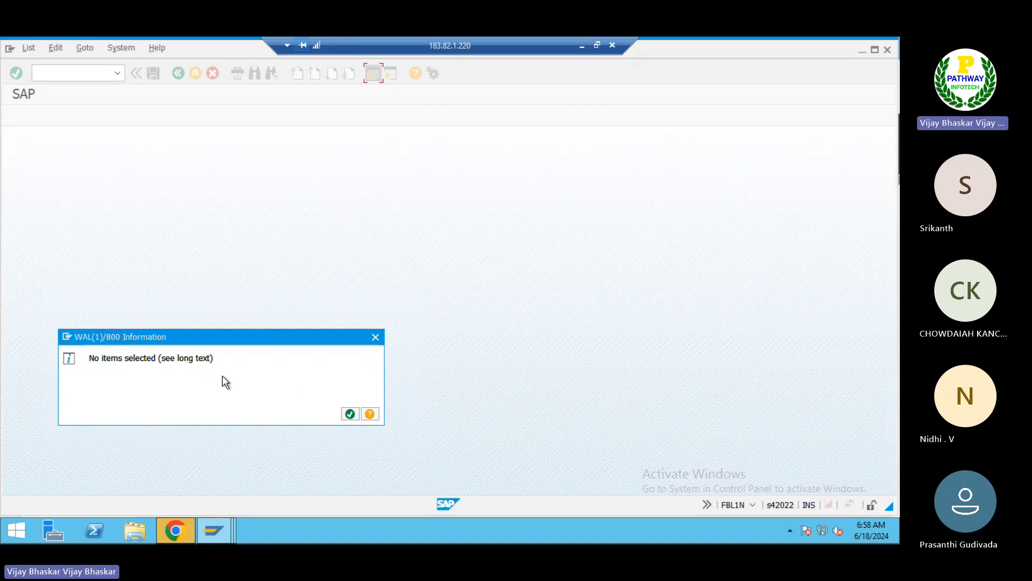
left_click(350, 414)
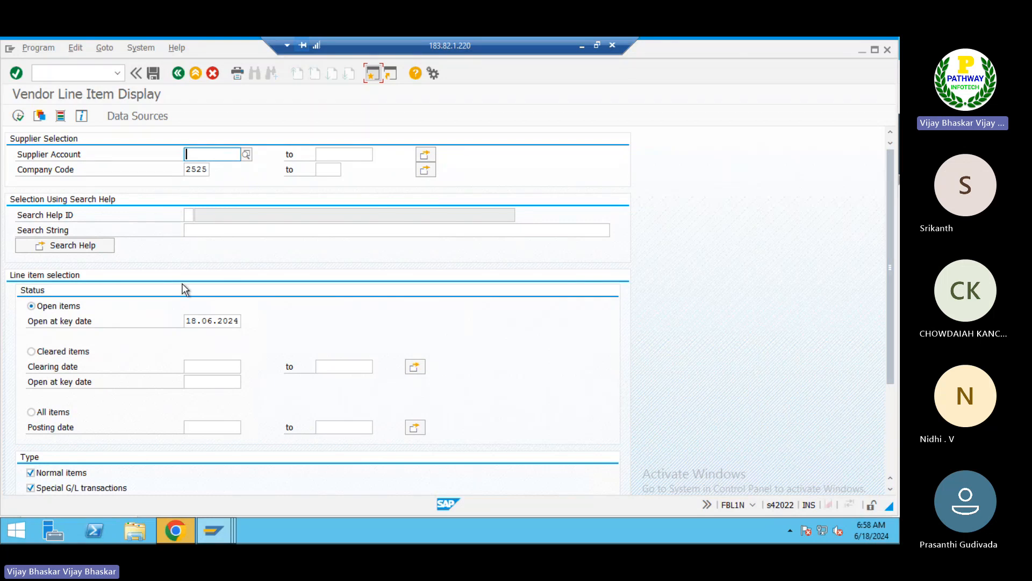
left_click(41, 414)
left_click(19, 116)
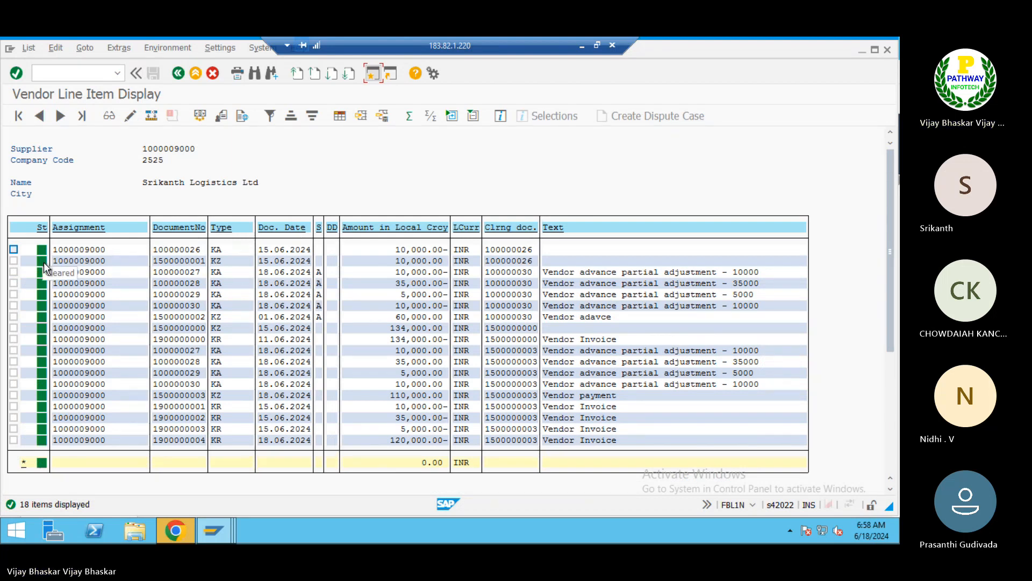
Check the total of the vendor's line items, view the meeting window in Teams, and return to the SAP remote session
left_click(411, 465)
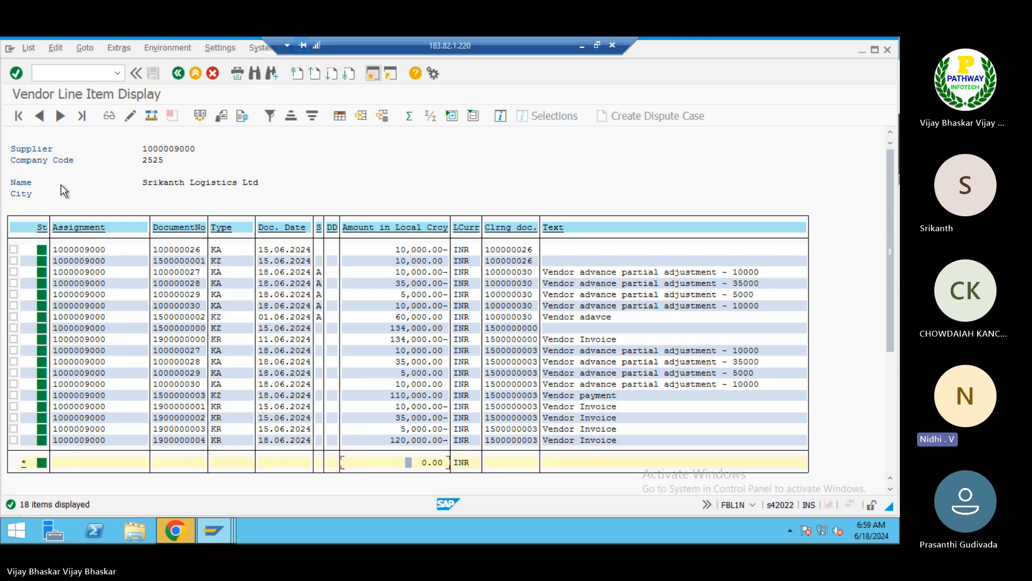
left_click(582, 49)
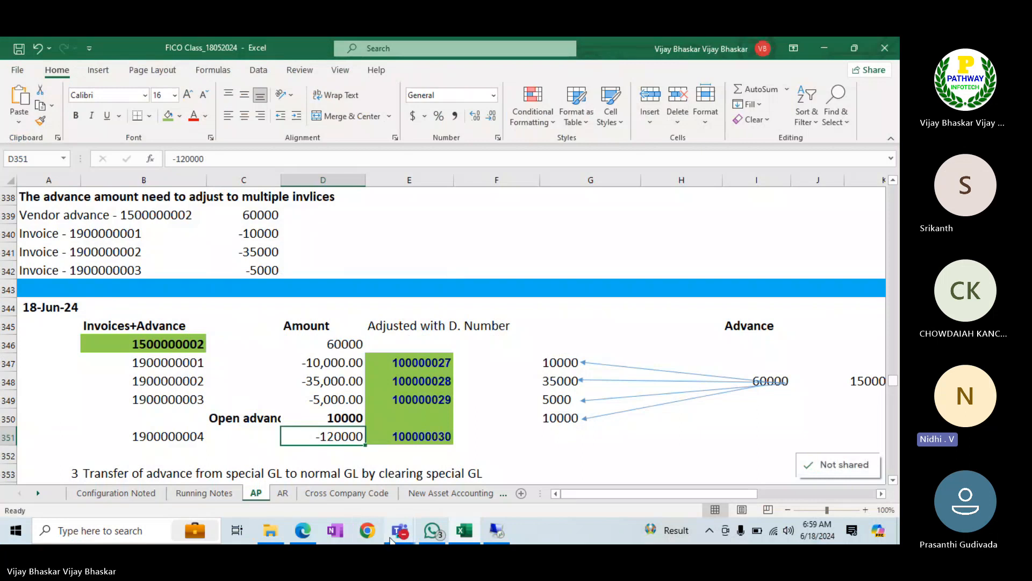
mouse_move(399, 531)
left_click(385, 500)
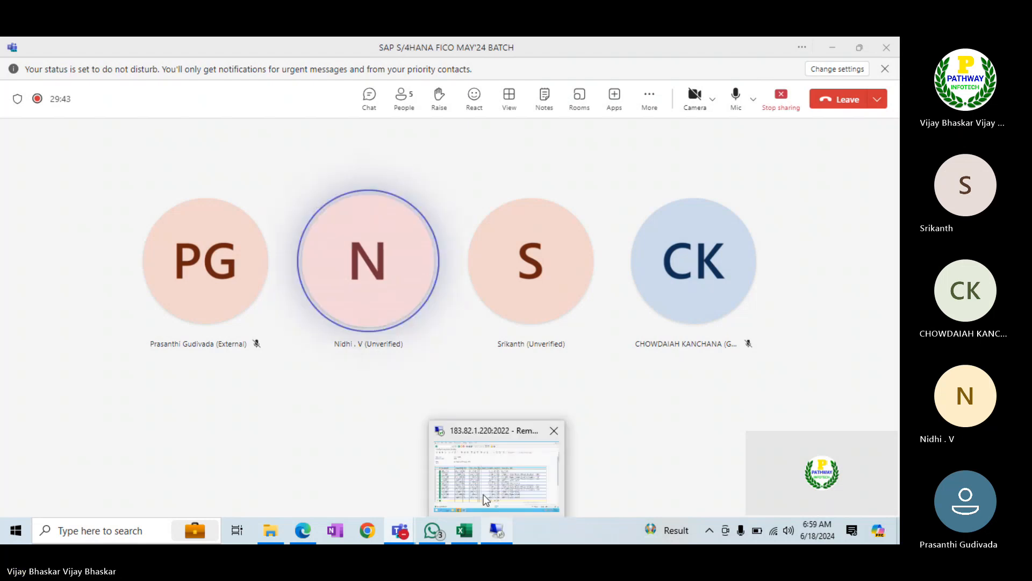
left_click(483, 494)
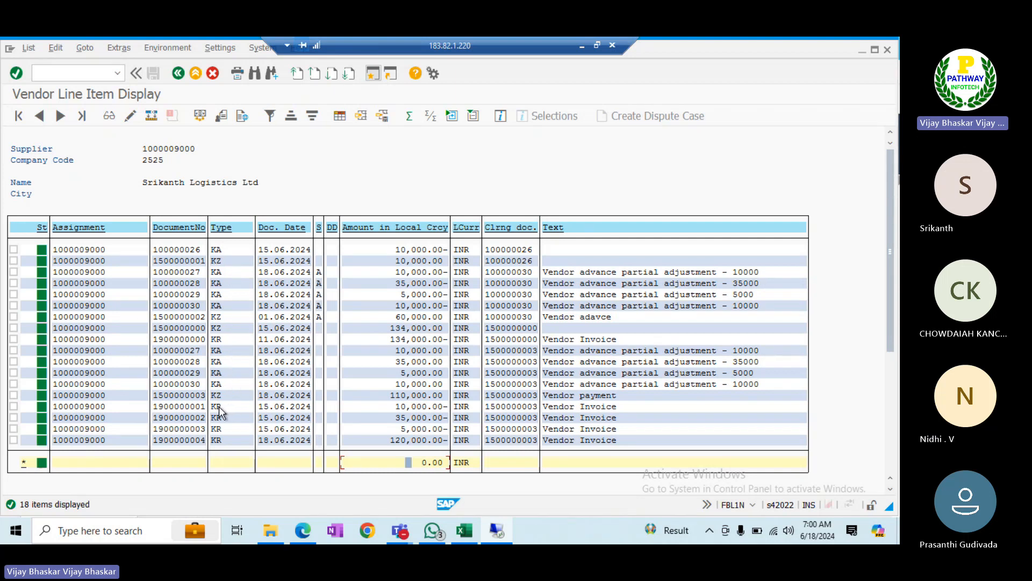
Examine the accounting entries and document header of the first KA document, and return to the vendor line item list
double_click(214, 252)
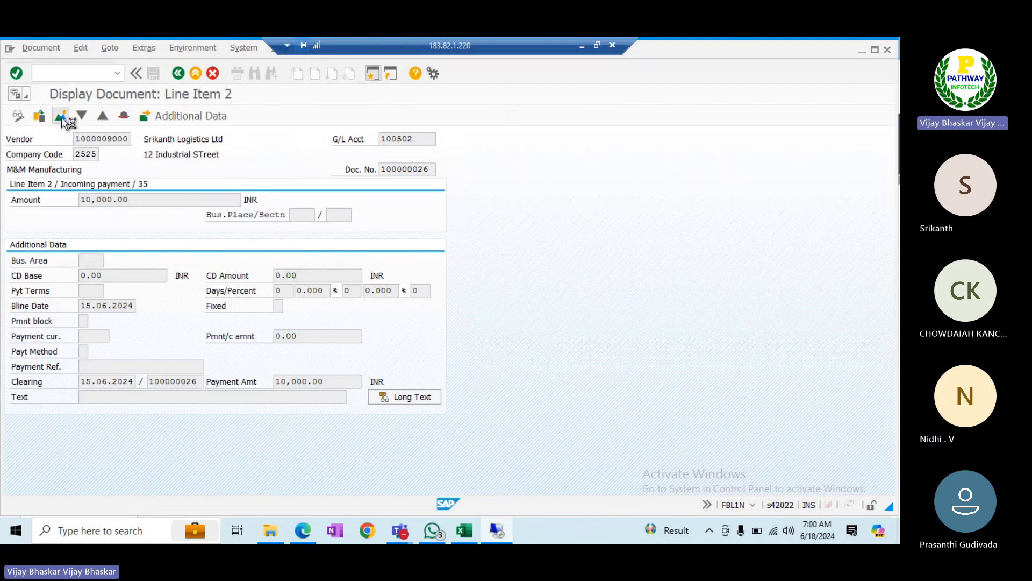
left_click(62, 117)
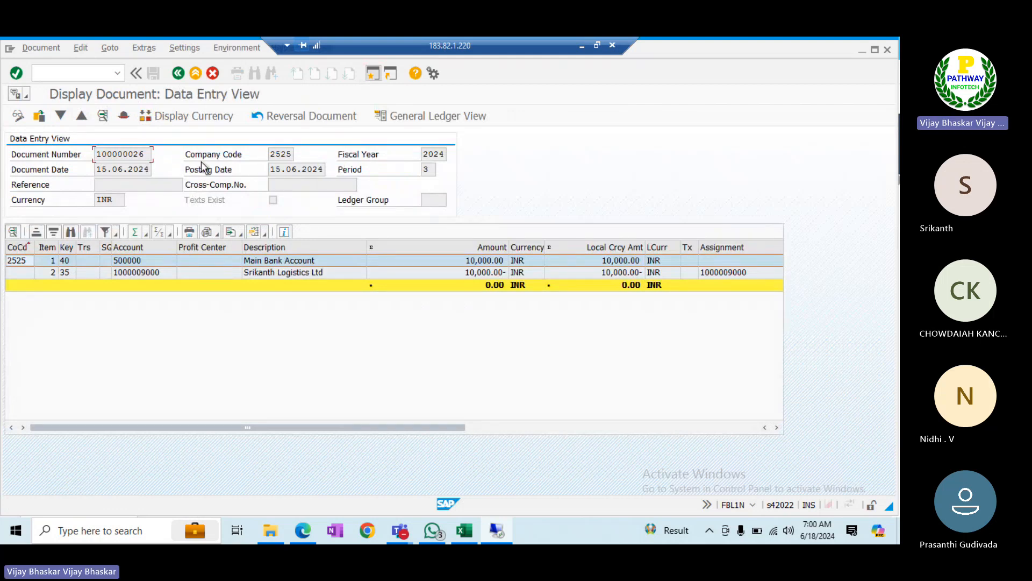
left_click(125, 116)
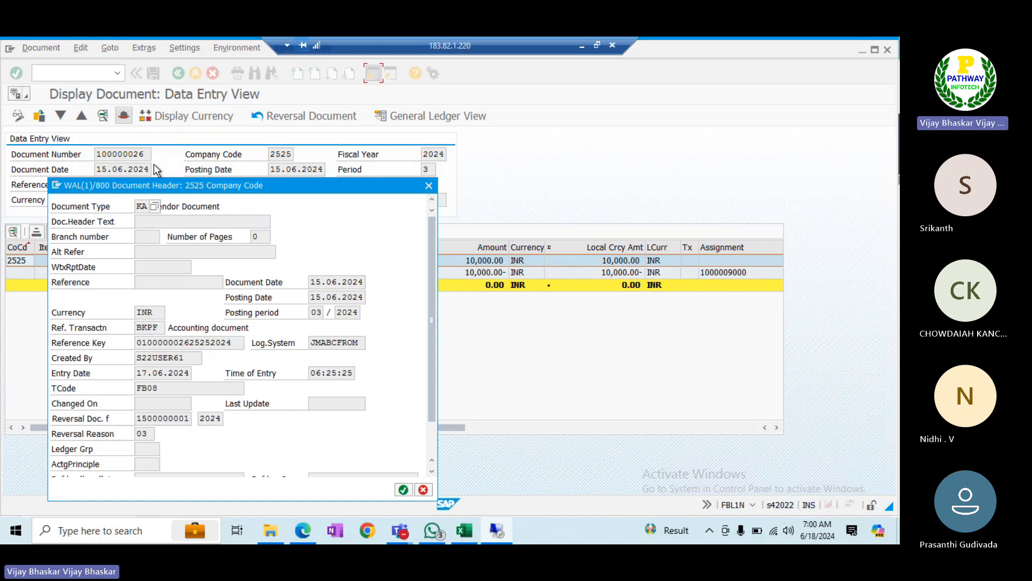
left_click(431, 187)
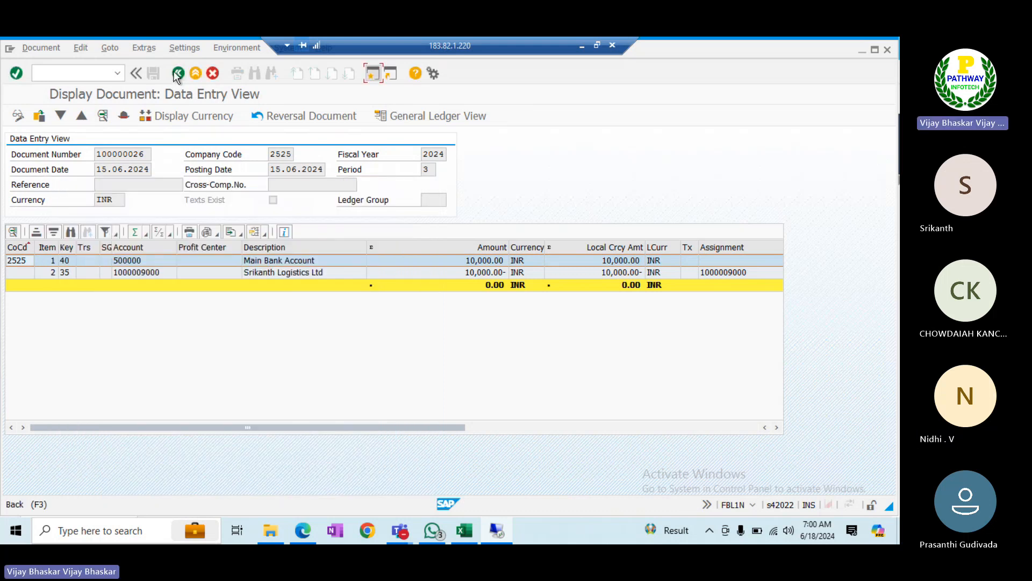
left_click(178, 74)
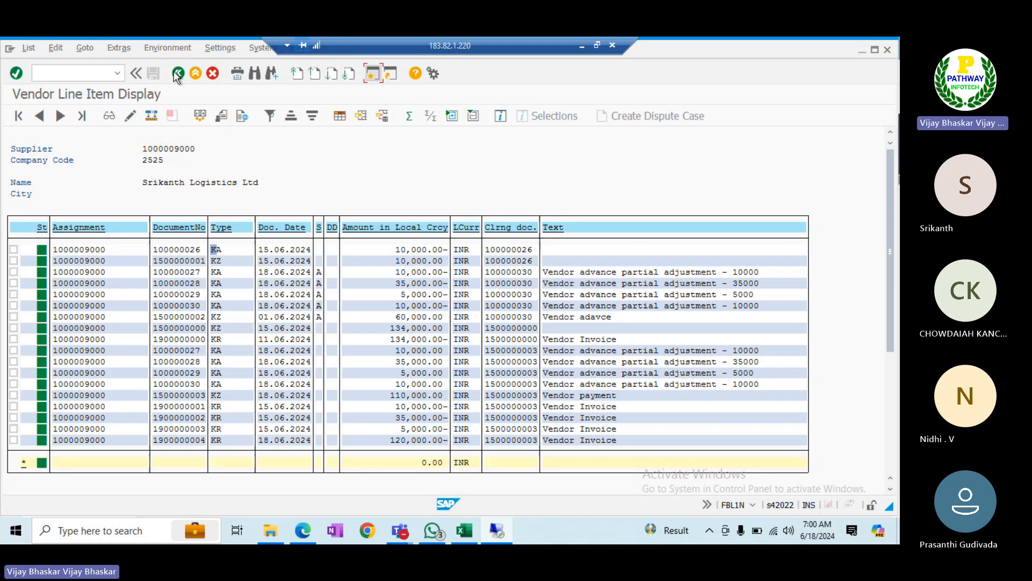
Inspect the text, document number and clearing document of the 35,000 advance partial adjustment item, and return to the list
double_click(177, 362)
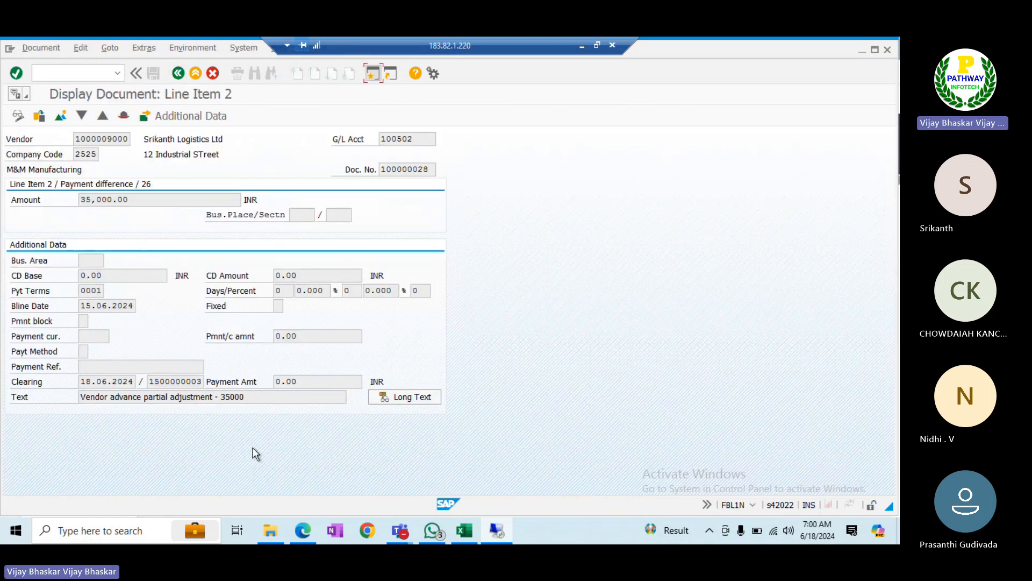
left_click(239, 398)
left_click_drag(430, 169, 381, 168)
left_click(382, 168)
left_click_drag(149, 383, 203, 383)
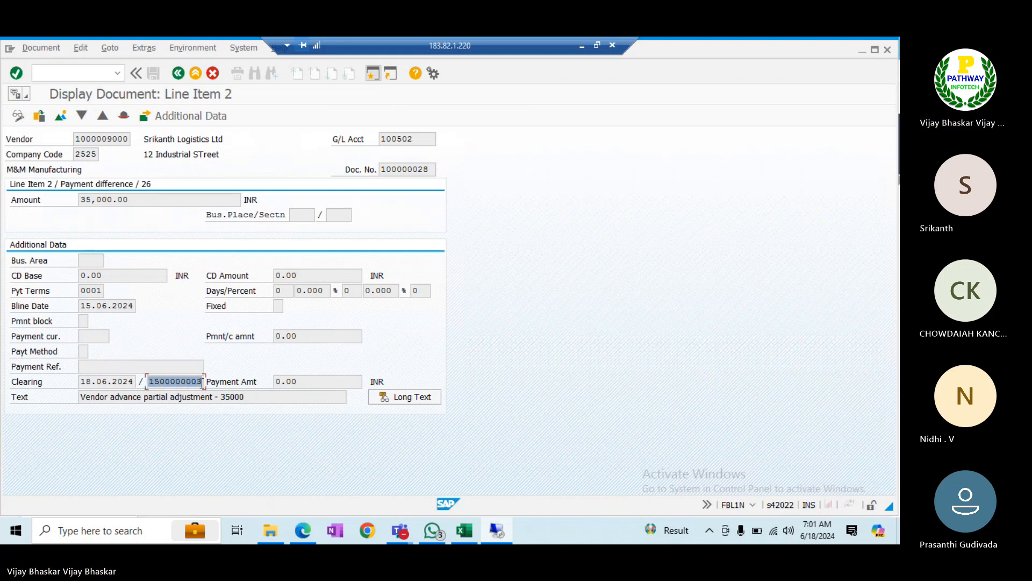
left_click(202, 383)
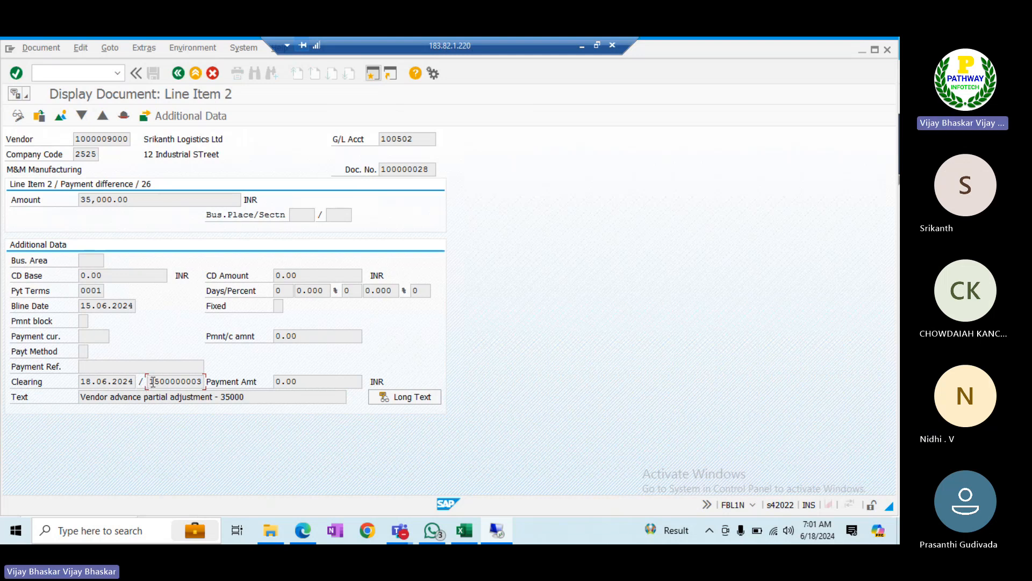
left_click(177, 75)
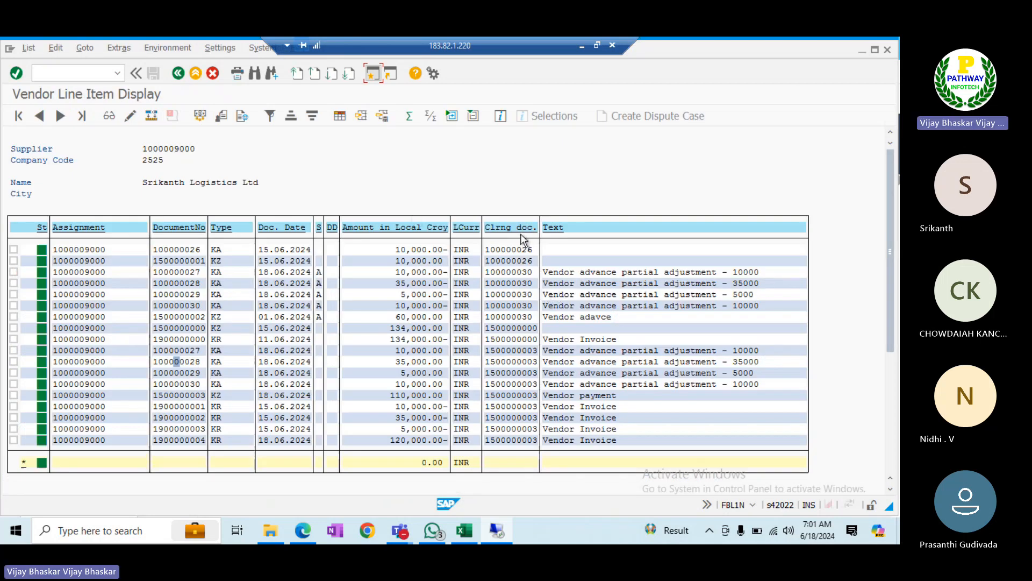
Mark the cleared 35,000 partial adjustment item, trace it to its clearing document's bank and vendor entries, and return to the list
left_click(14, 361)
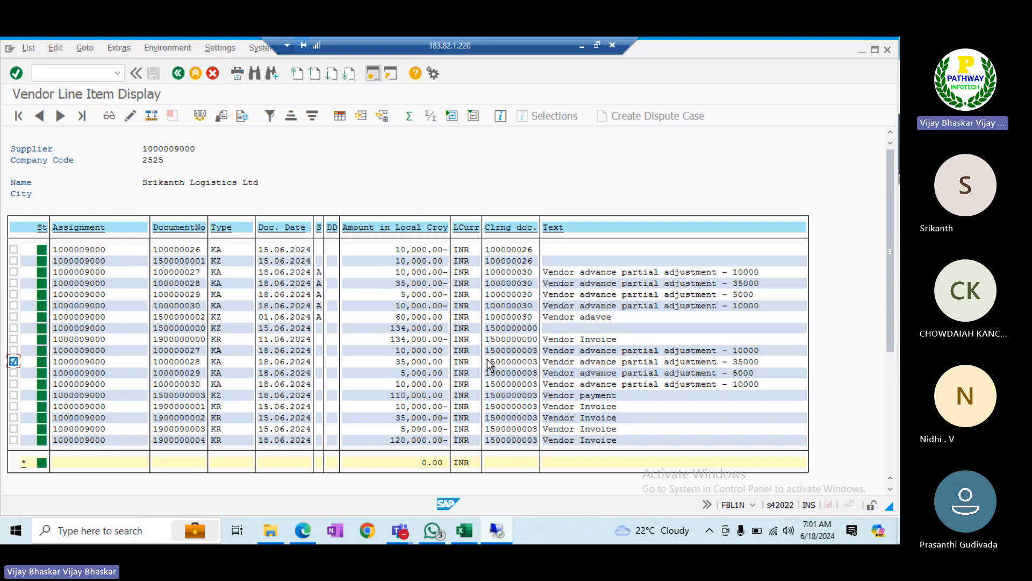
left_click(178, 362)
double_click(178, 363)
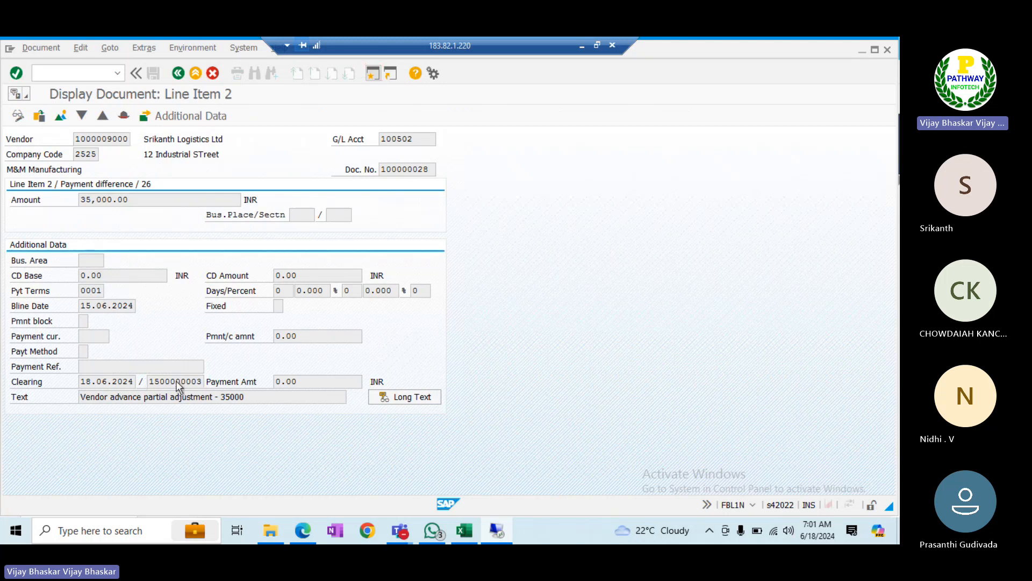
double_click(178, 381)
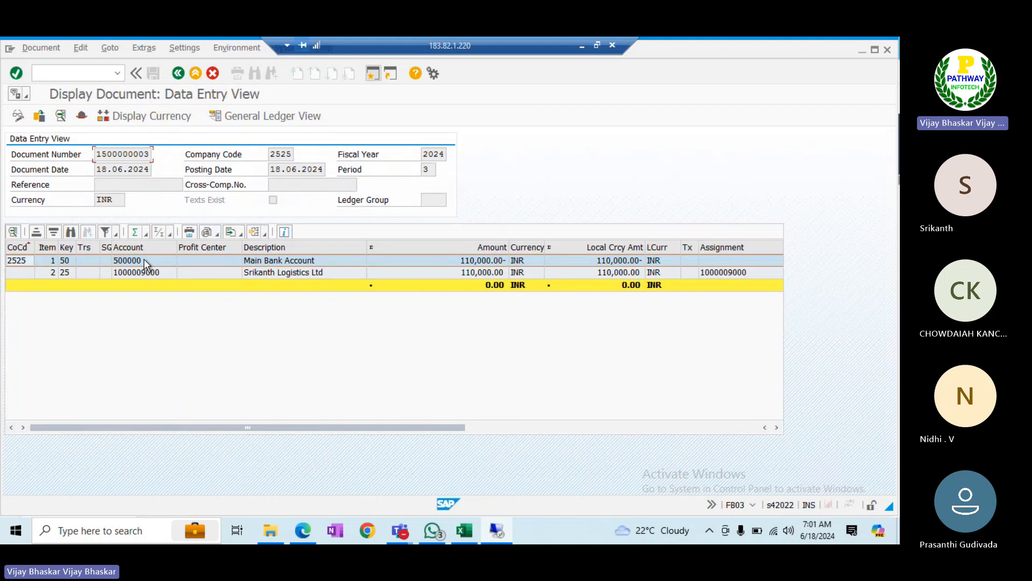
left_click(179, 72)
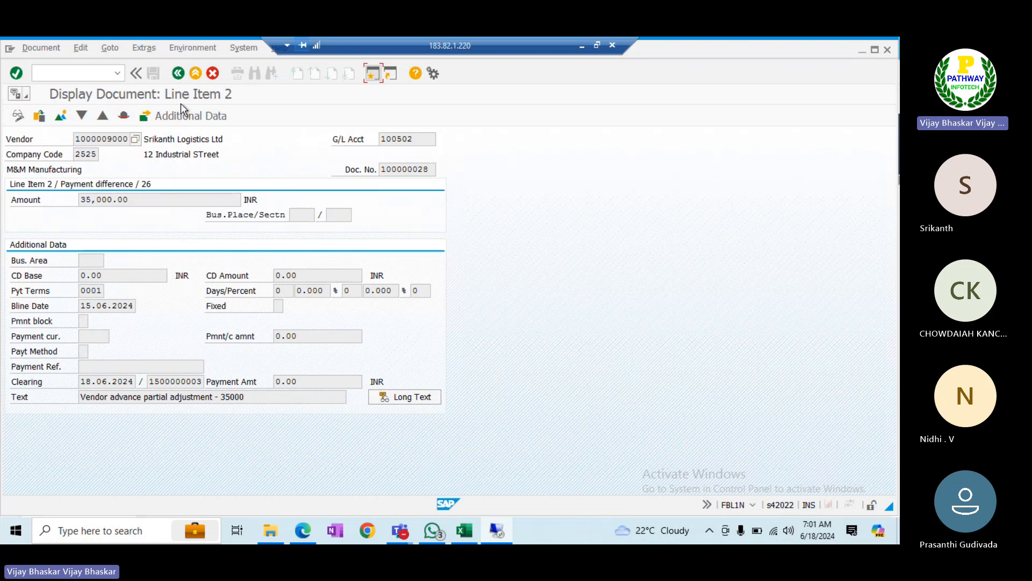
left_click(178, 76)
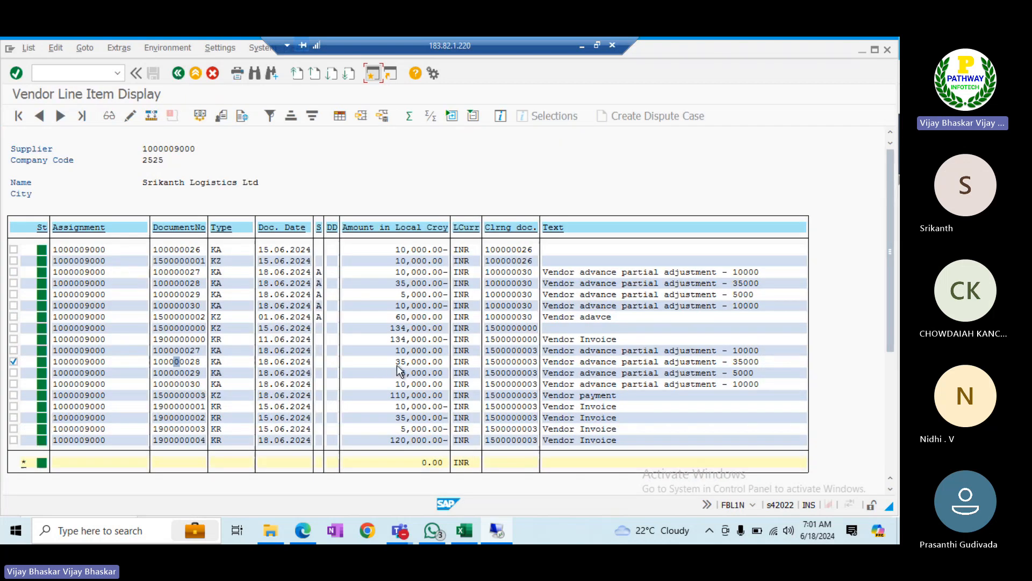
Compare the clearing documents in the list, and copy the block of clearing numbers shared by the adjustments, payment and invoices
left_click(405, 351)
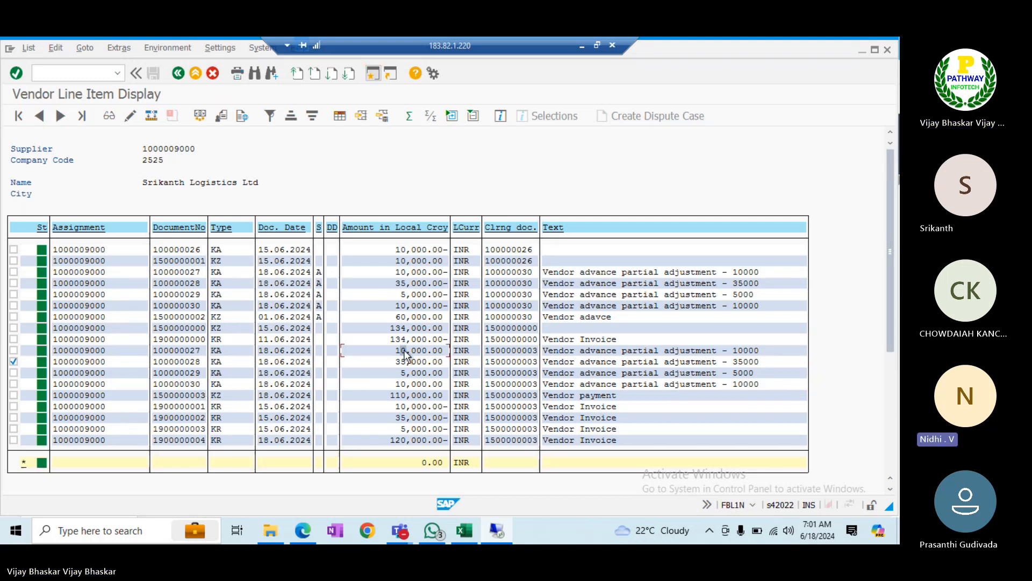
left_click(485, 339)
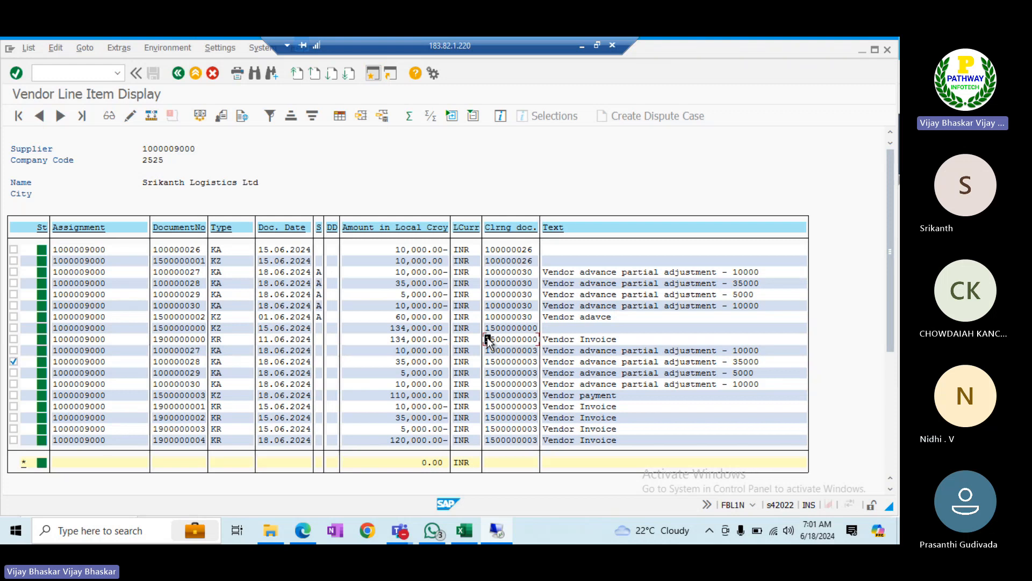
left_click_drag(484, 350, 540, 454)
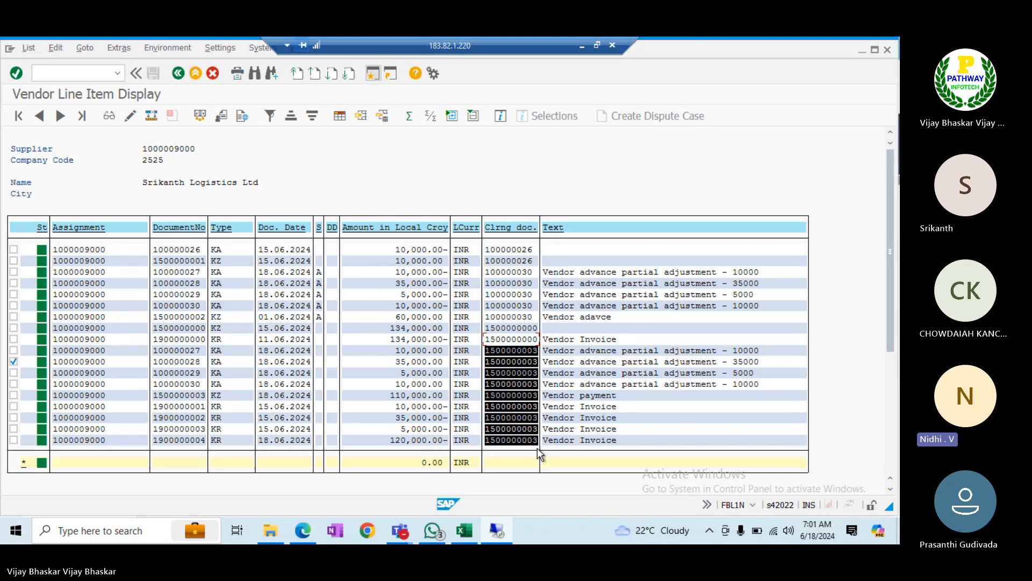
key("ctrl+c")
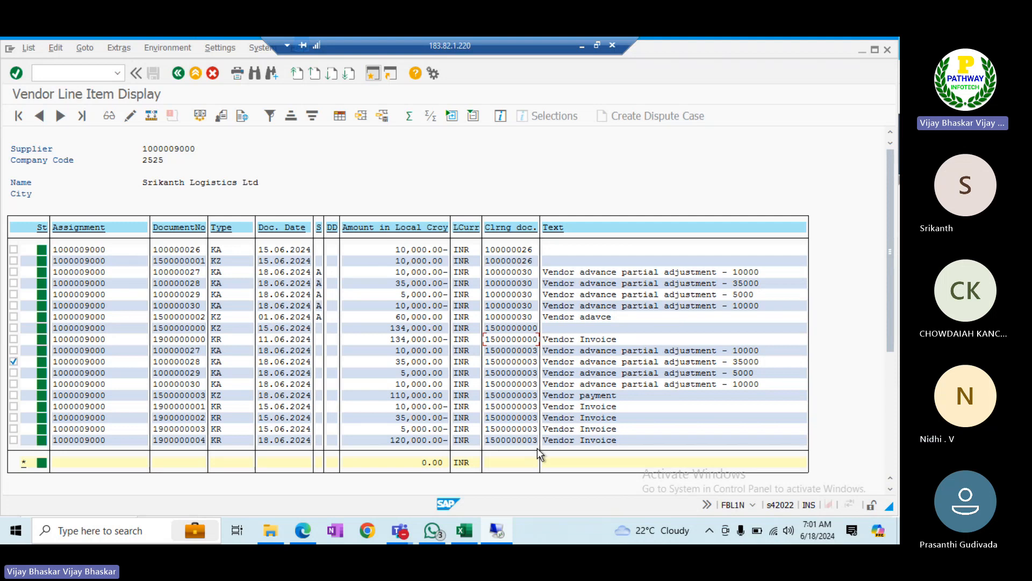
Switch to the Excel AP sheet and review the 60000 advance against the first three invoices and their amounts
left_click(463, 531)
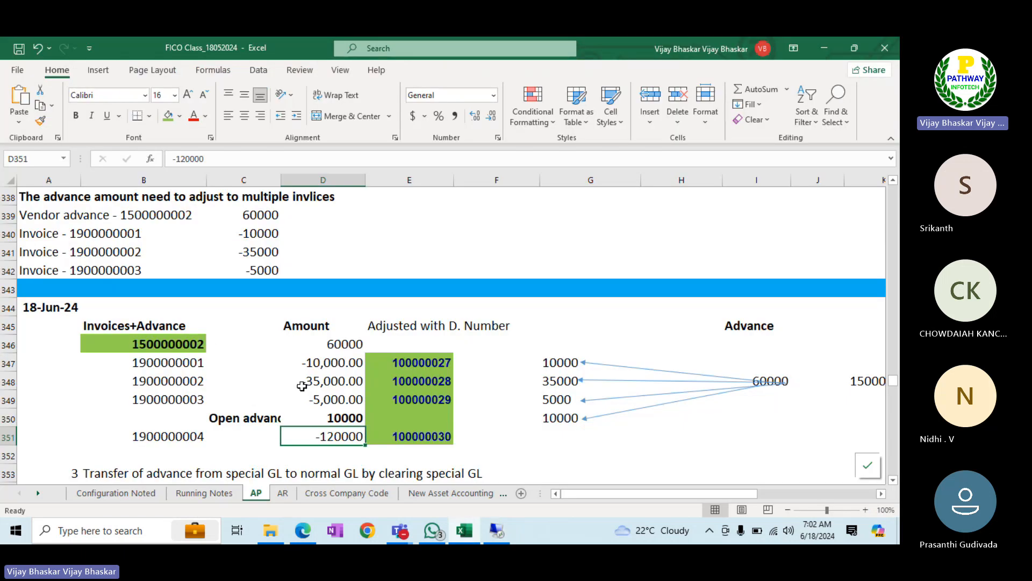
left_click(196, 347)
left_click(326, 349)
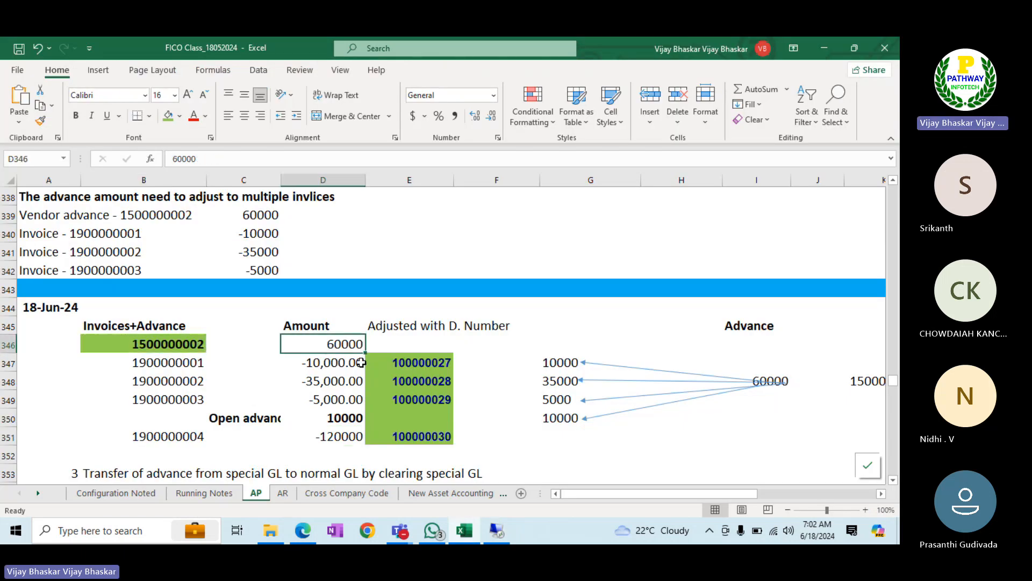
left_click(335, 362)
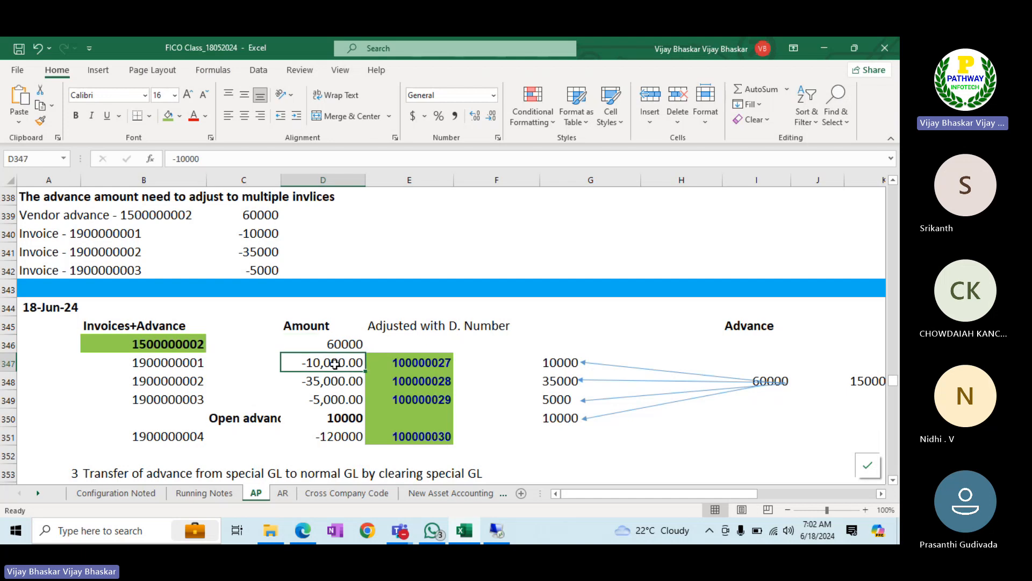
left_click(413, 364)
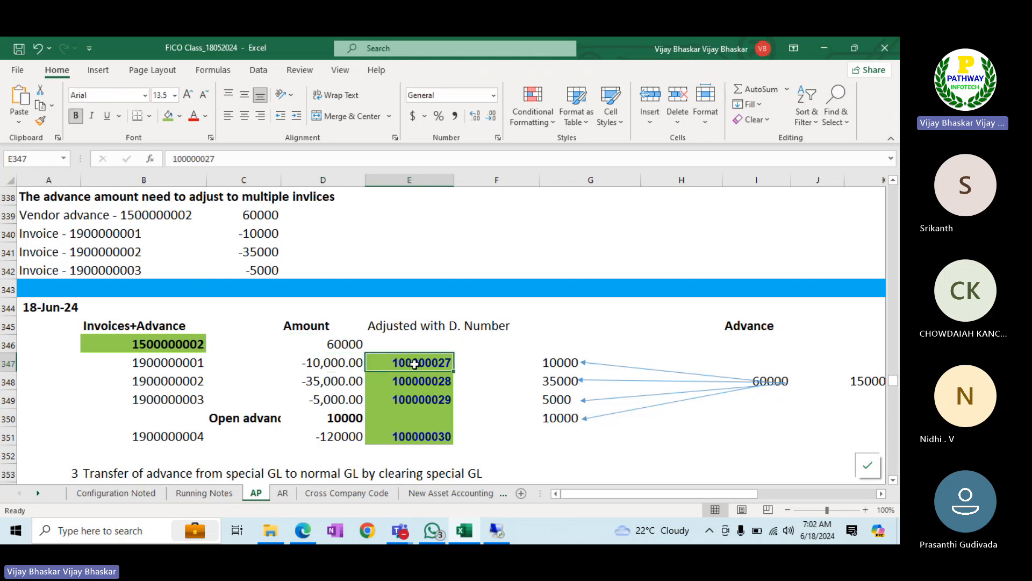
left_click(146, 361)
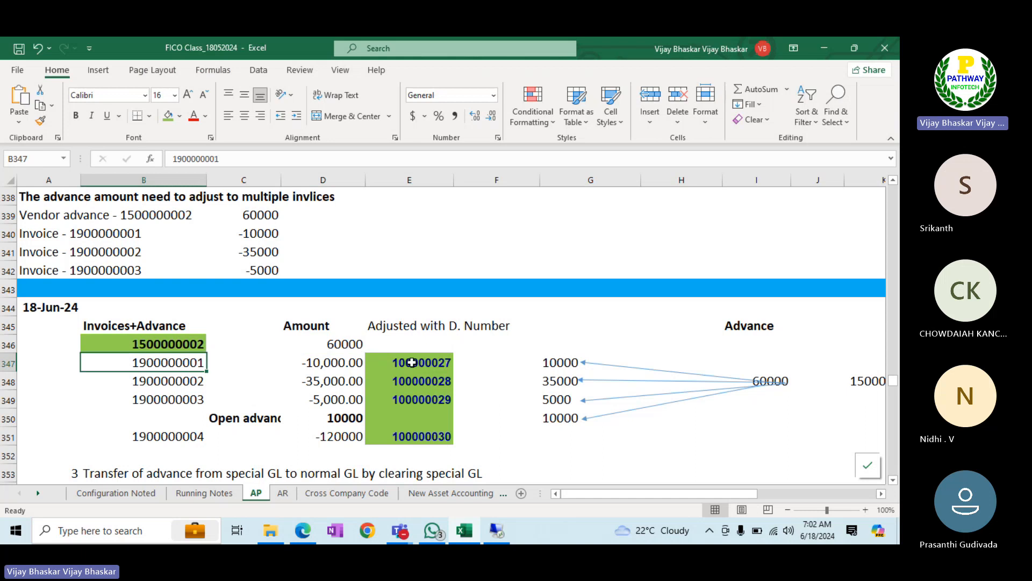
left_click(314, 383)
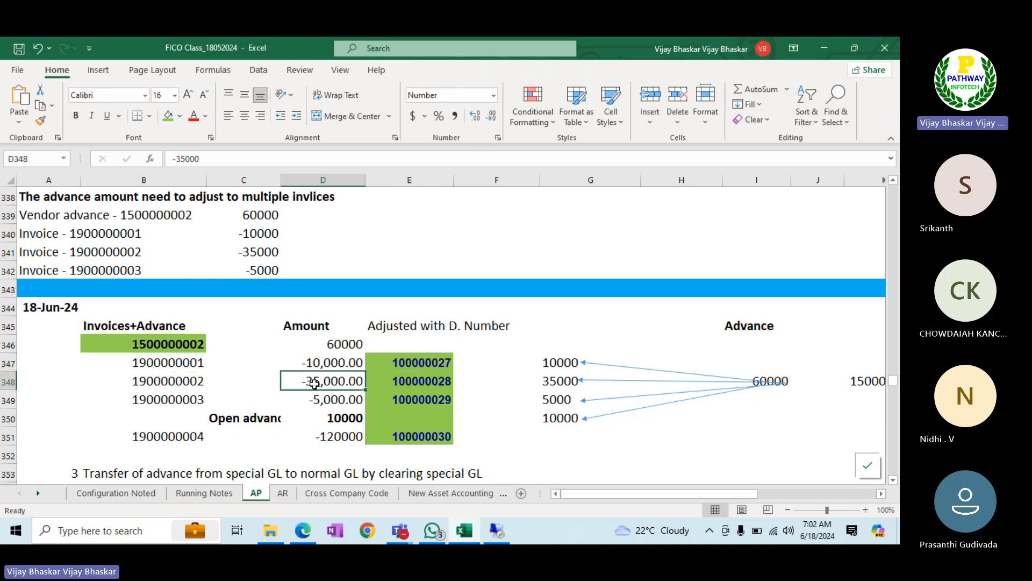
left_click(324, 399)
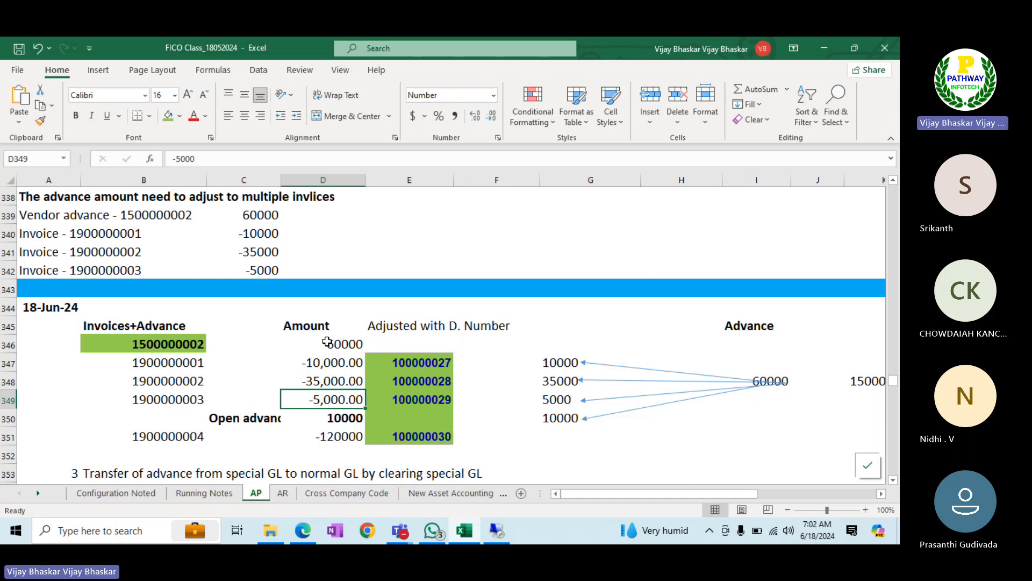
Review the adjustment document numbers recorded beside the invoices, and recheck the -10,000.00 invoice amount
left_click(412, 365)
left_click(413, 381)
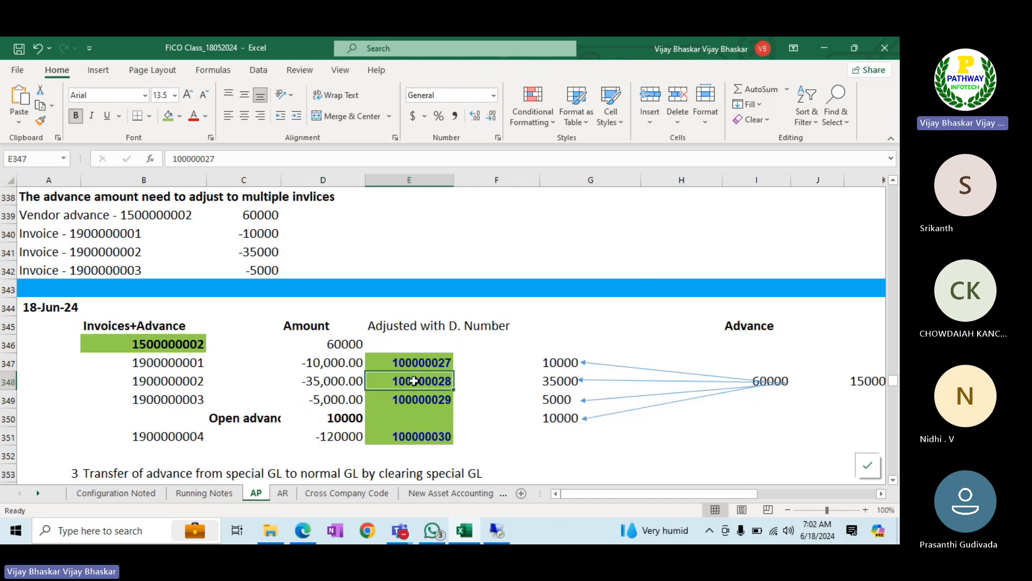
left_click(413, 399)
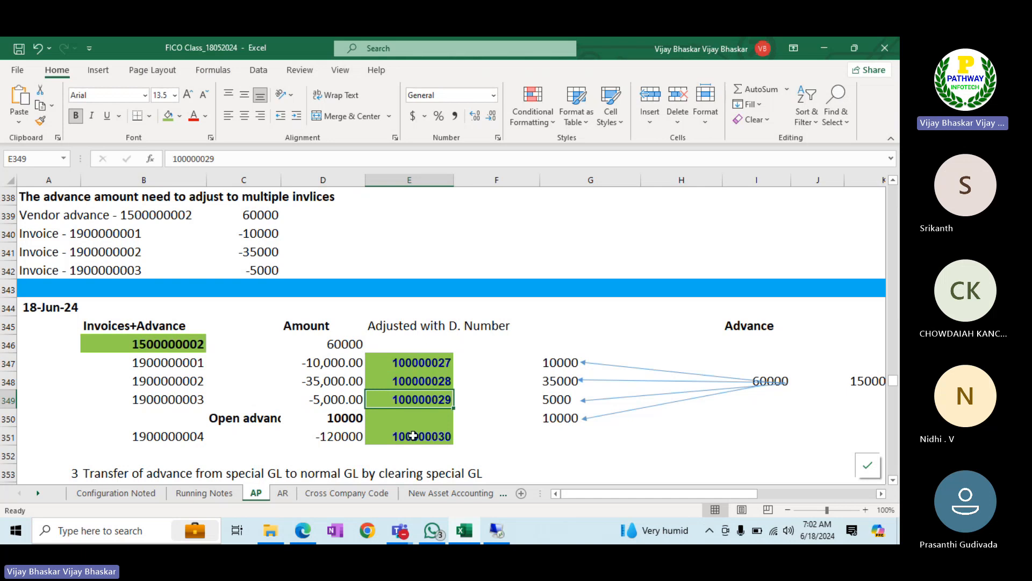
left_click(413, 435)
left_click(339, 362)
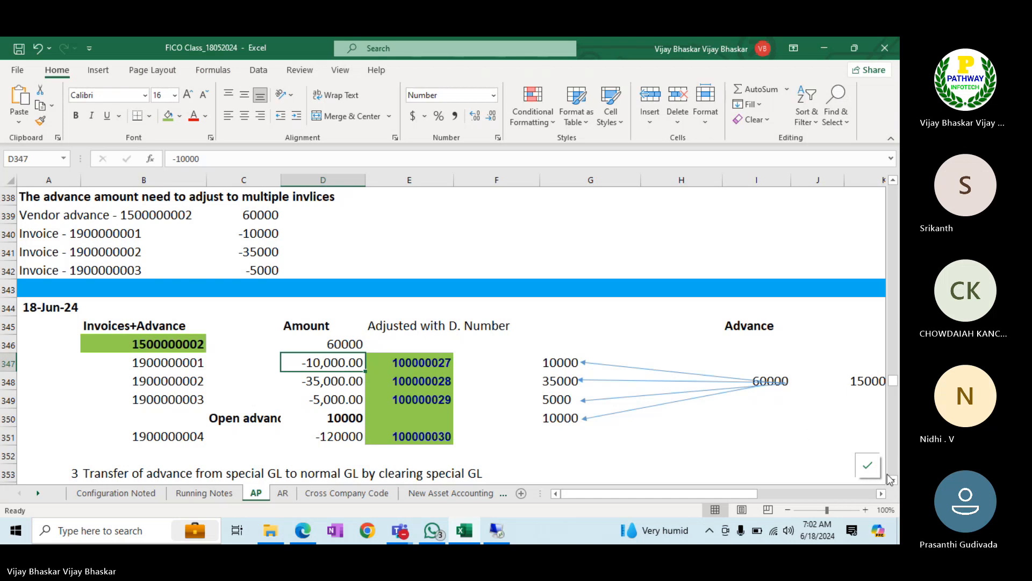
Record F-54 in column G beside item 3, the transfer of advance from special GL to normal GL
scroll(893, 481, "down", 2)
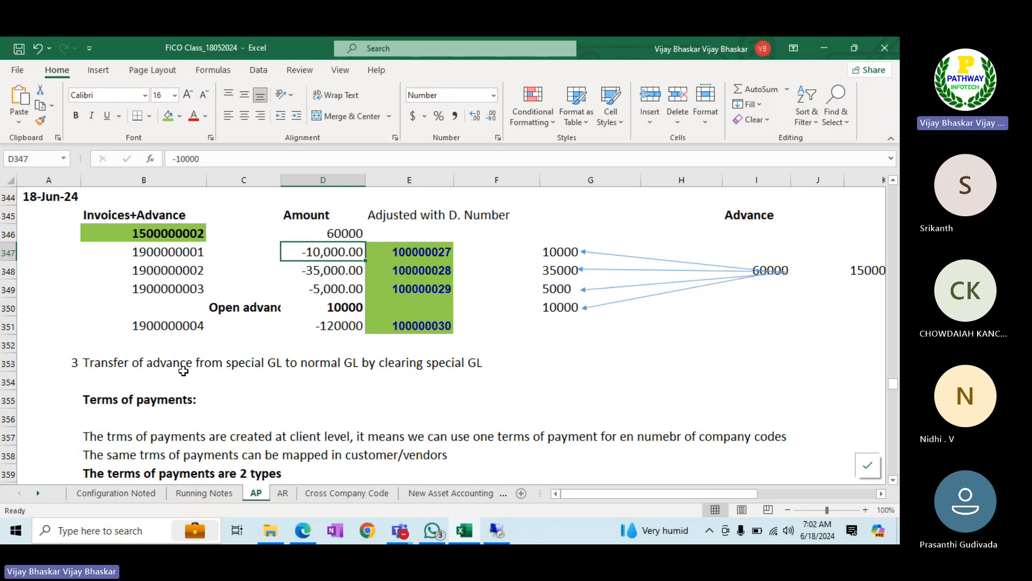
left_click(81, 360)
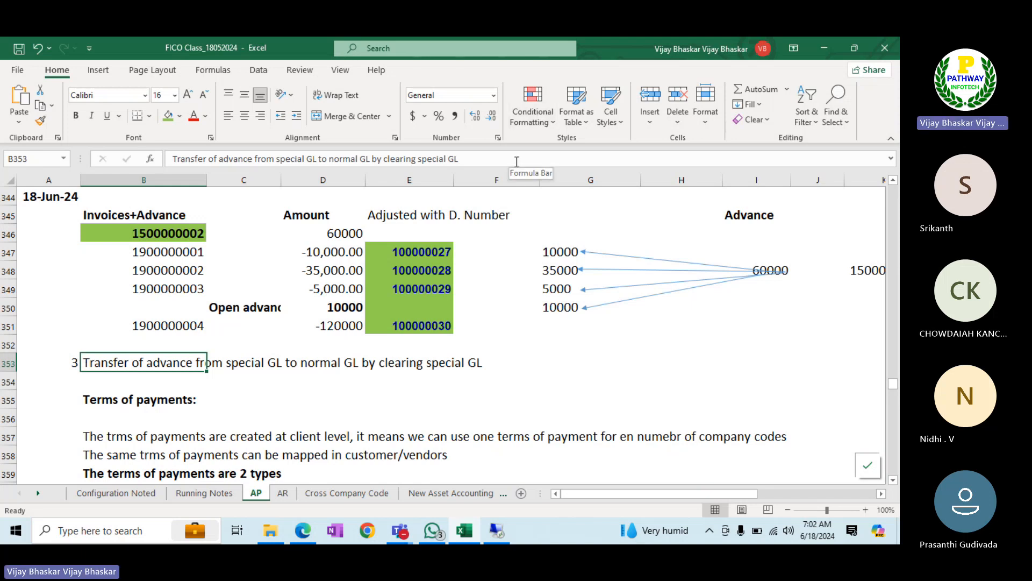
key("Right")
key("Right")
key("Right")
key("Right")
key("Right")
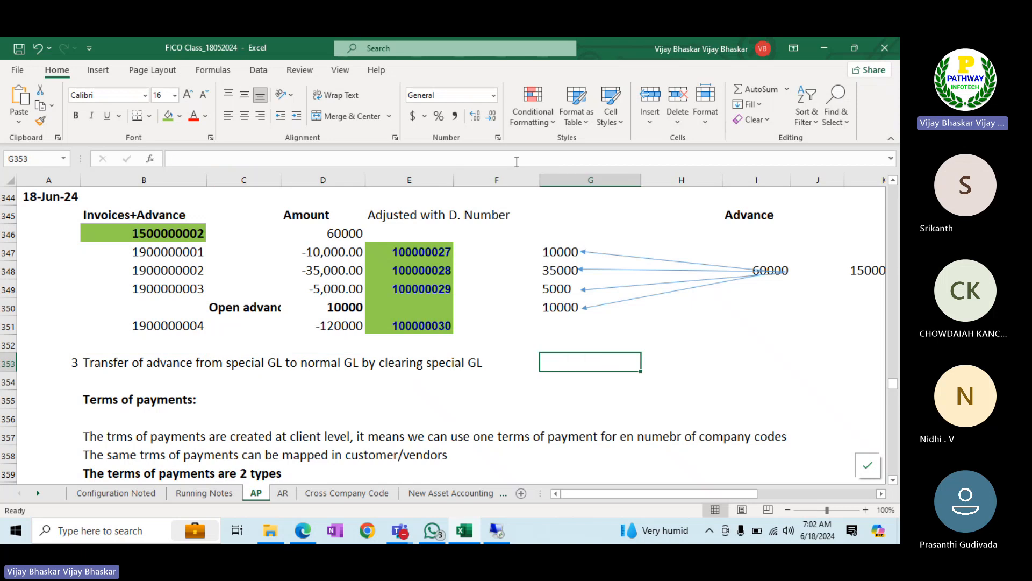
type("F-54")
key("Return")
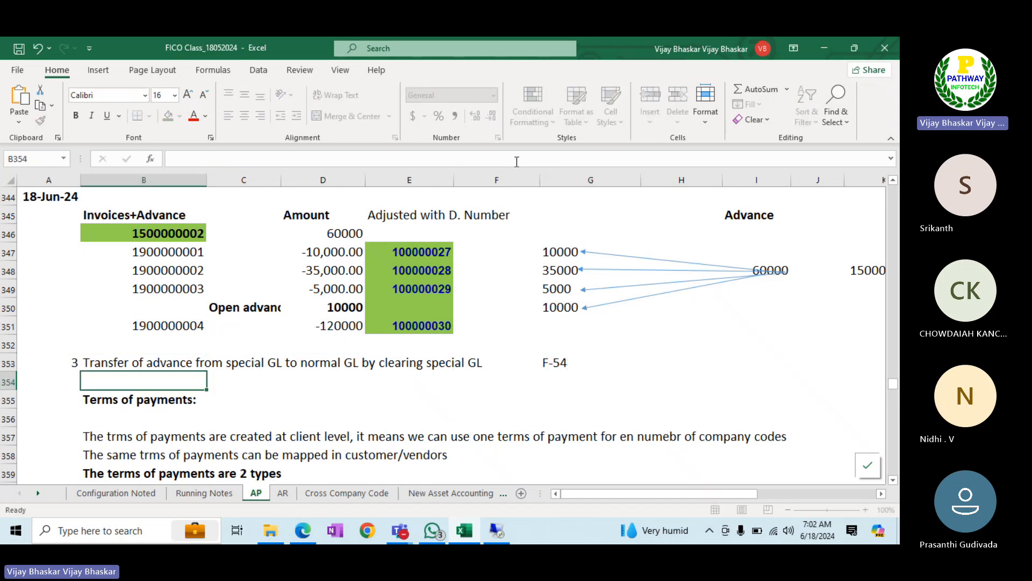
Add item 4, "Post vendor invoice", below item 3, with F-43 in column G
key("Left")
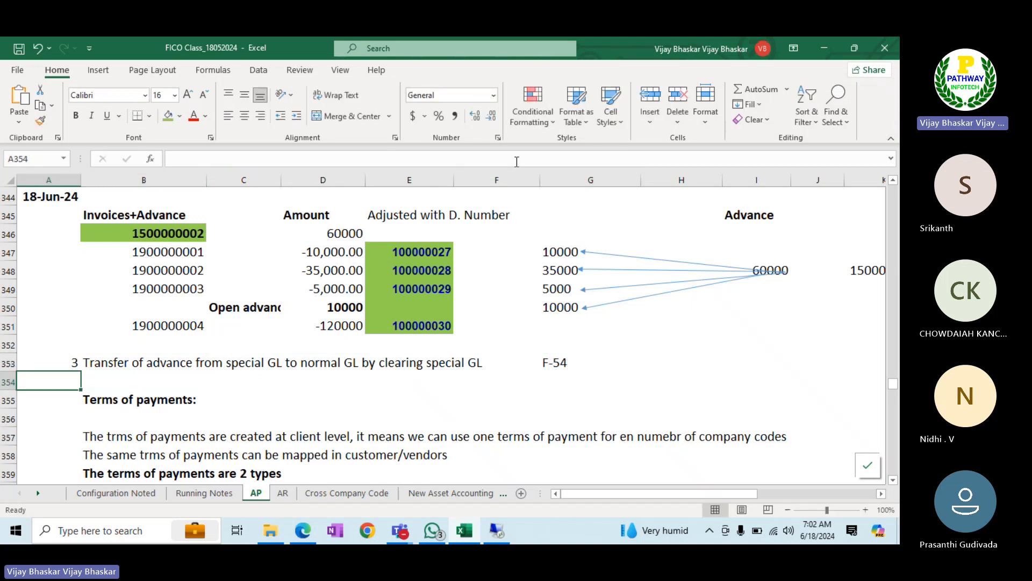
type("4")
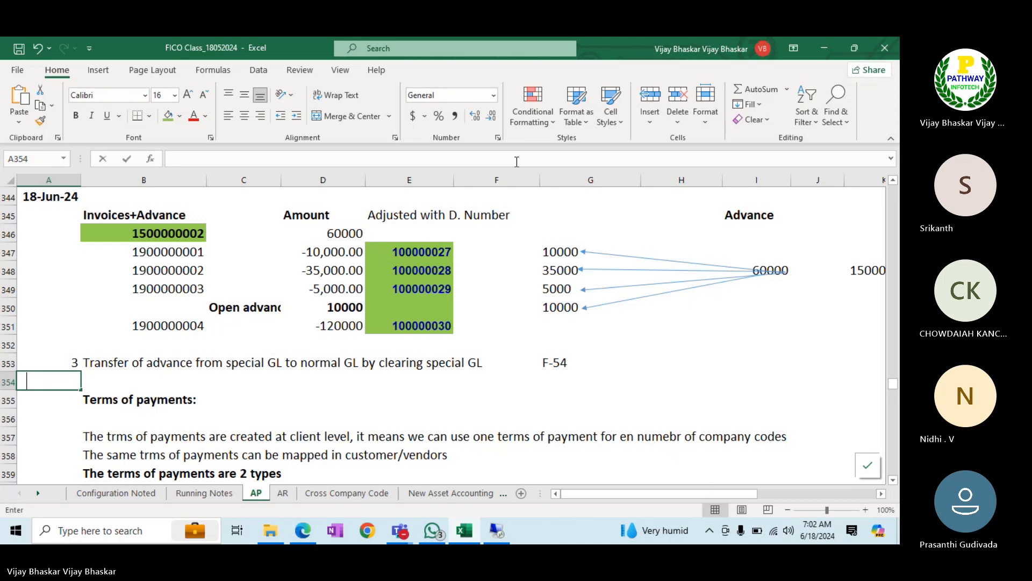
key("Tab")
type("Post")
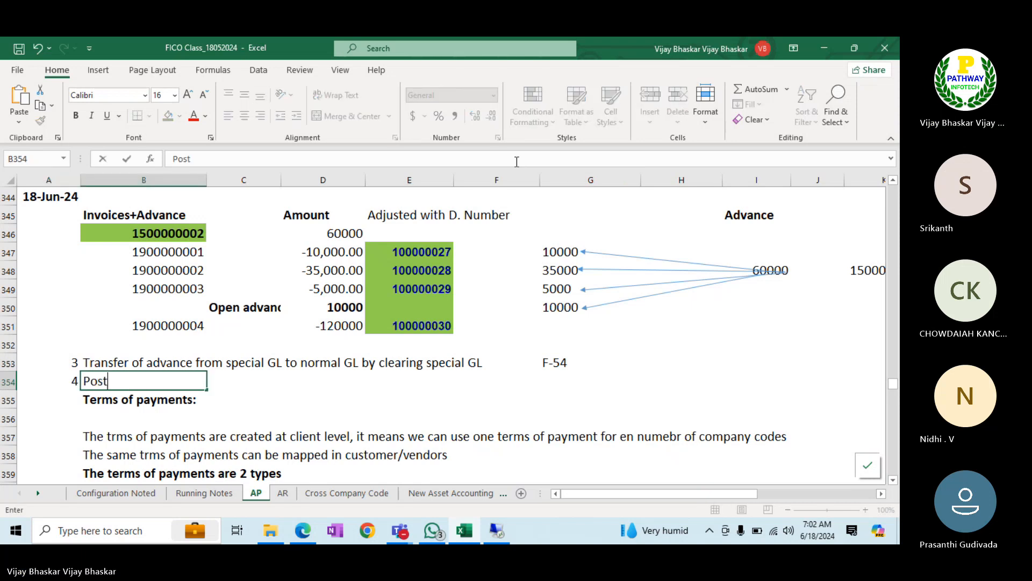
type(" vendor i")
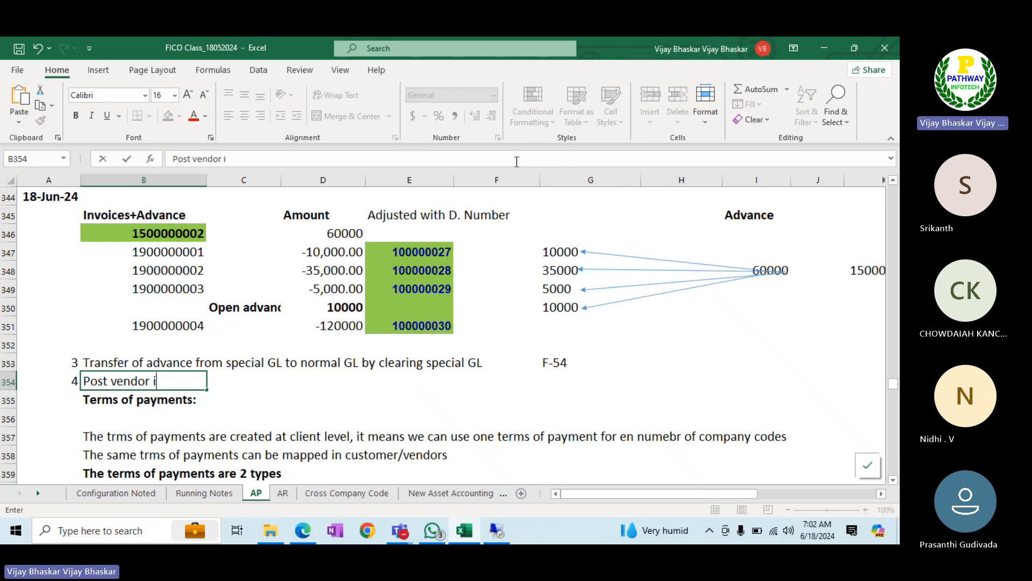
type("nvoice")
key("Tab")
key("Tab")
key("Tab")
key("Tab")
key("Tab")
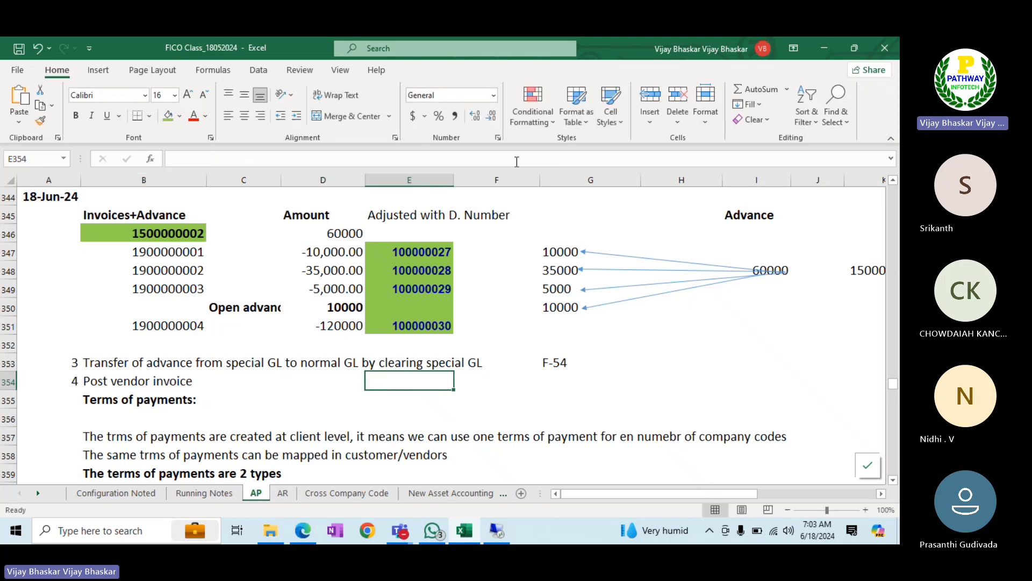
type("F")
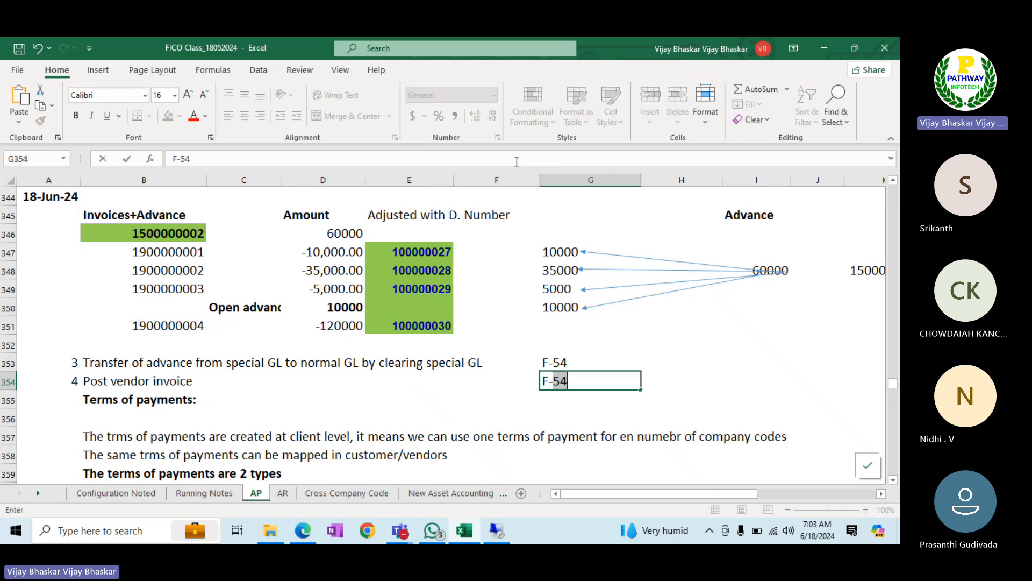
type("-43")
key("Return")
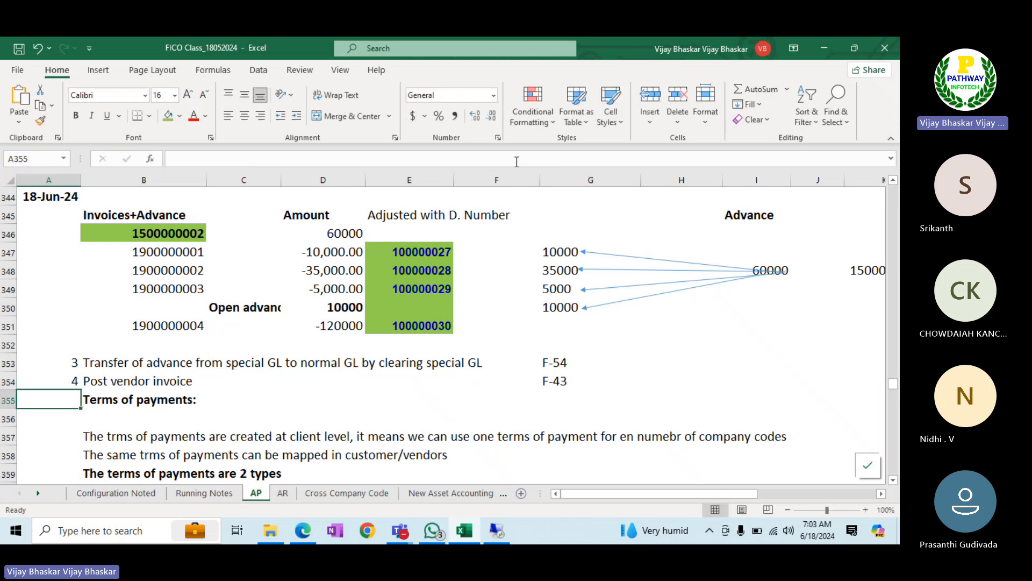
Insert a row above the Terms of payments heading and enter item 5 as "Clear vendor line items"
key("shift+space")
key("ctrl+shift+plus")
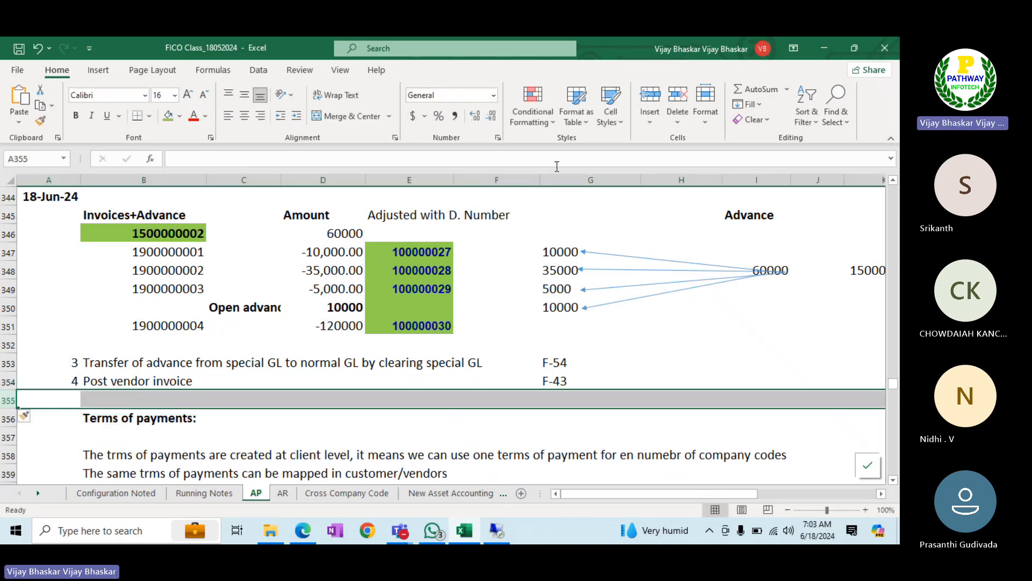
left_click(76, 400)
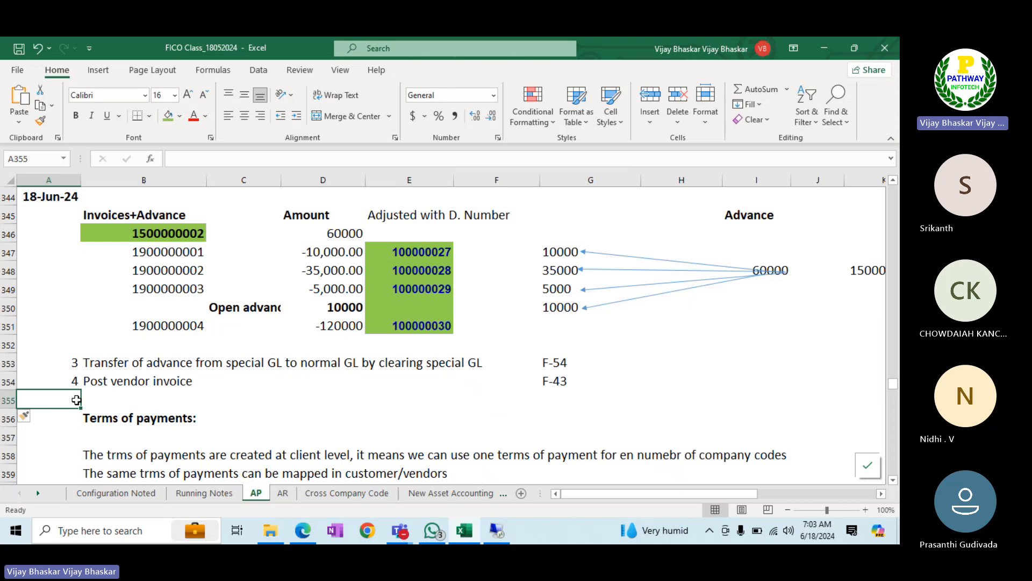
key("Right")
type("C")
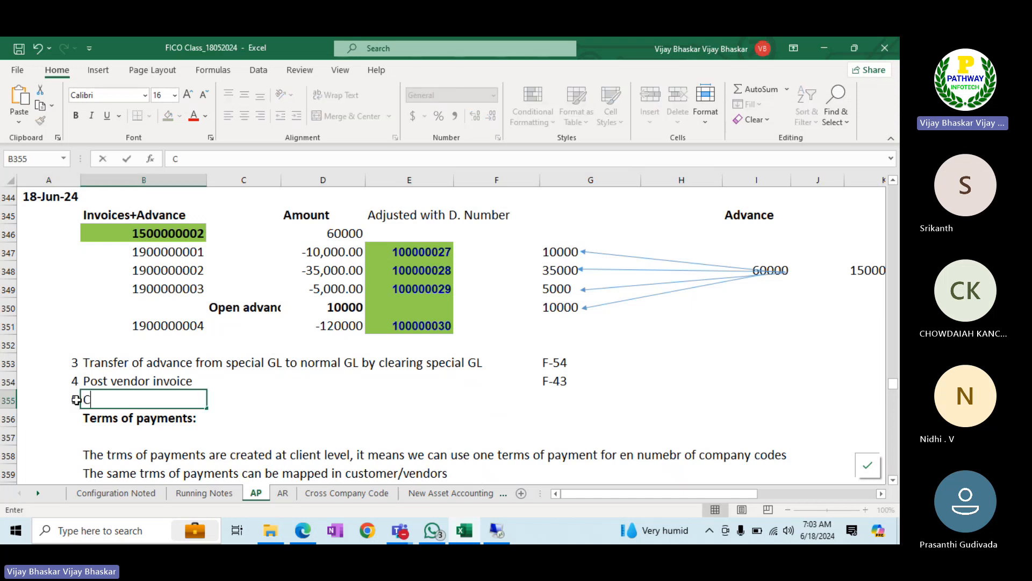
type("lear v")
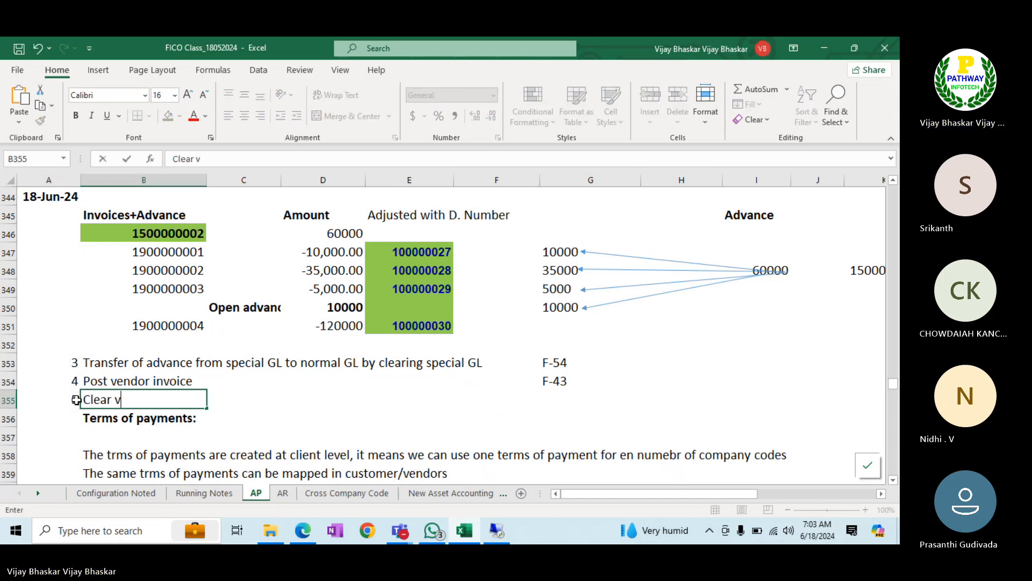
type("endor lin")
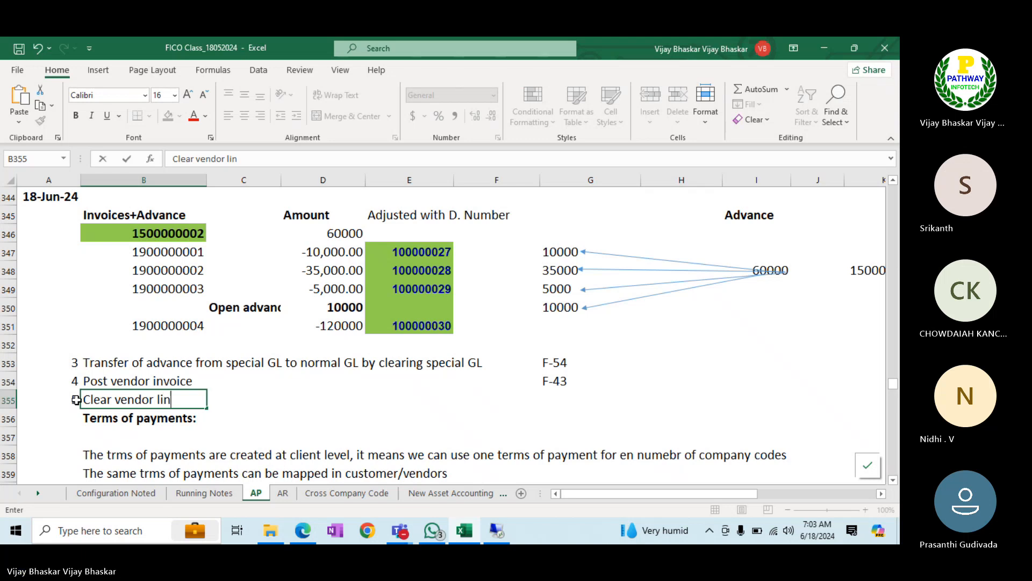
type("e items")
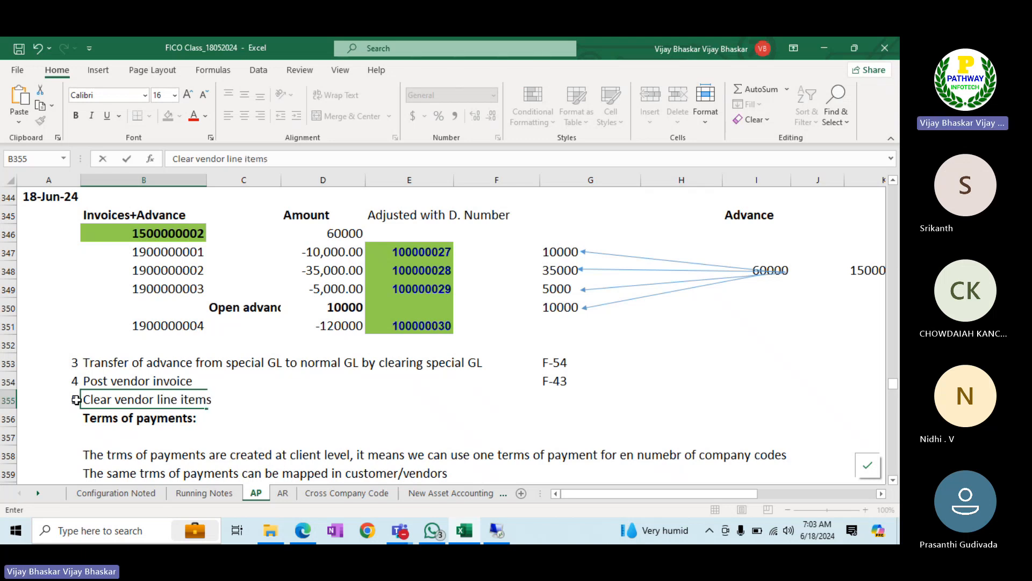
Replace the text of item 5 with "Vendor payment"
key("BackSpace")
key("BackSpace")
key("BackSpace")
key("BackSpace")
key("BackSpace")
key("BackSpace")
key("BackSpace")
key("BackSpace")
key("BackSpace")
key("BackSpace")
key("BackSpace")
key("BackSpace")
key("BackSpace")
key("BackSpace")
key("BackSpace")
key("BackSpace")
key("BackSpace")
key("BackSpace")
key("BackSpace")
key("BackSpace")
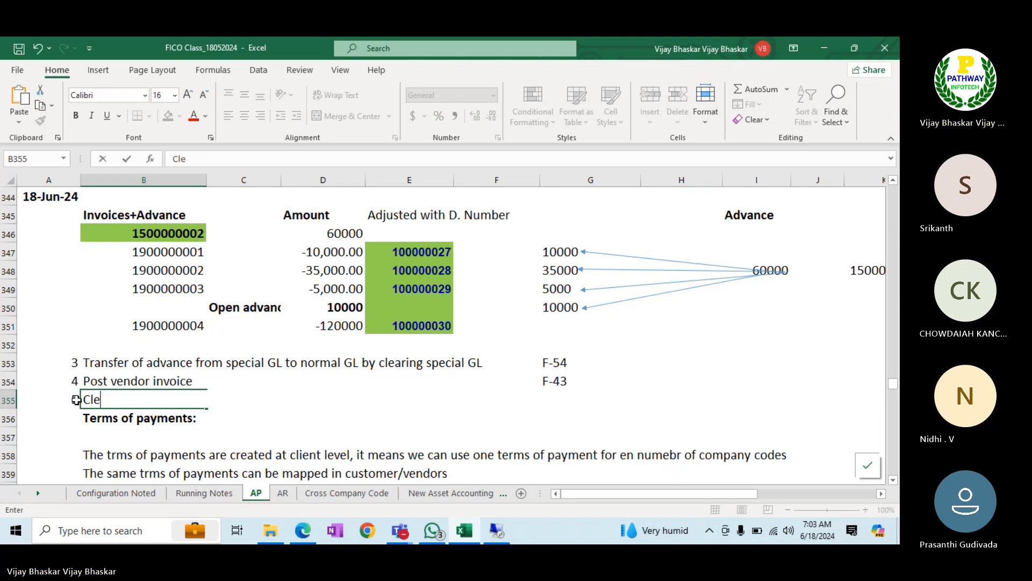
key("BackSpace")
key("BackSpace")
key("BackSpace")
type("Vendor poay")
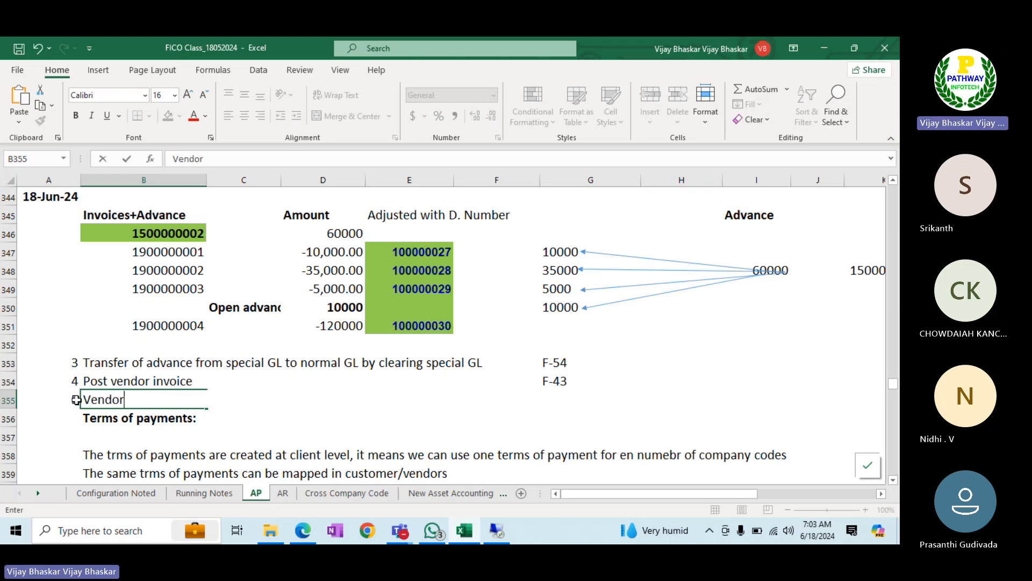
key("BackSpace")
key("BackSpace")
key("BackSpace")
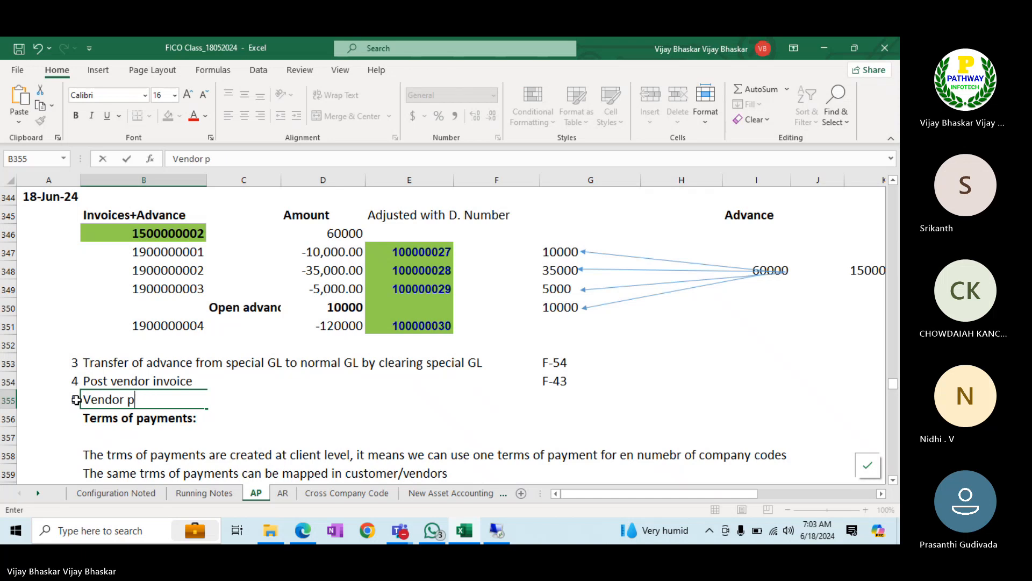
type("ayment")
Record F-53 in column G for item 5 and insert a blank row beneath it
key("Right")
key("Right")
key("Right")
key("Right")
key("Right")
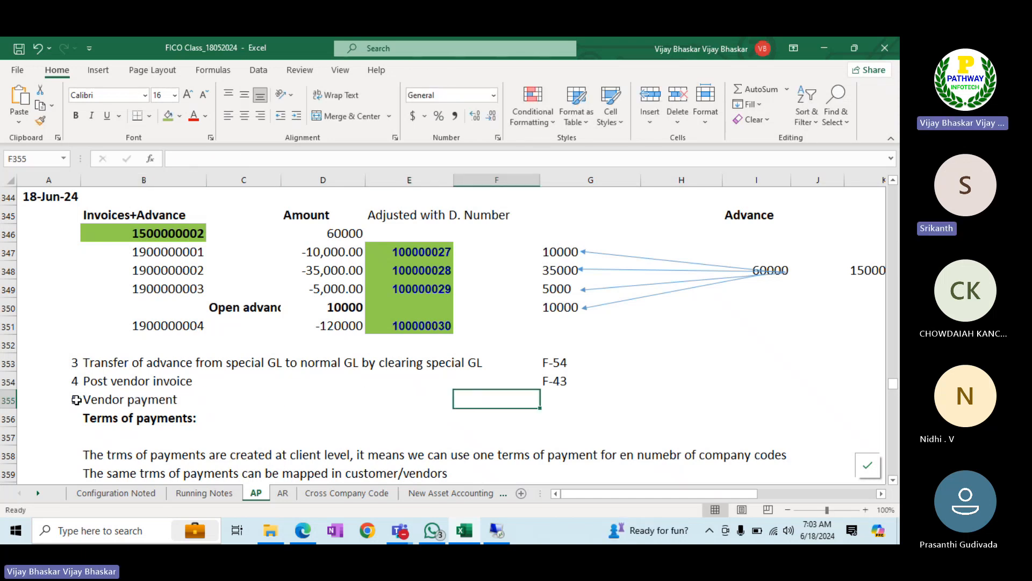
type("F-54")
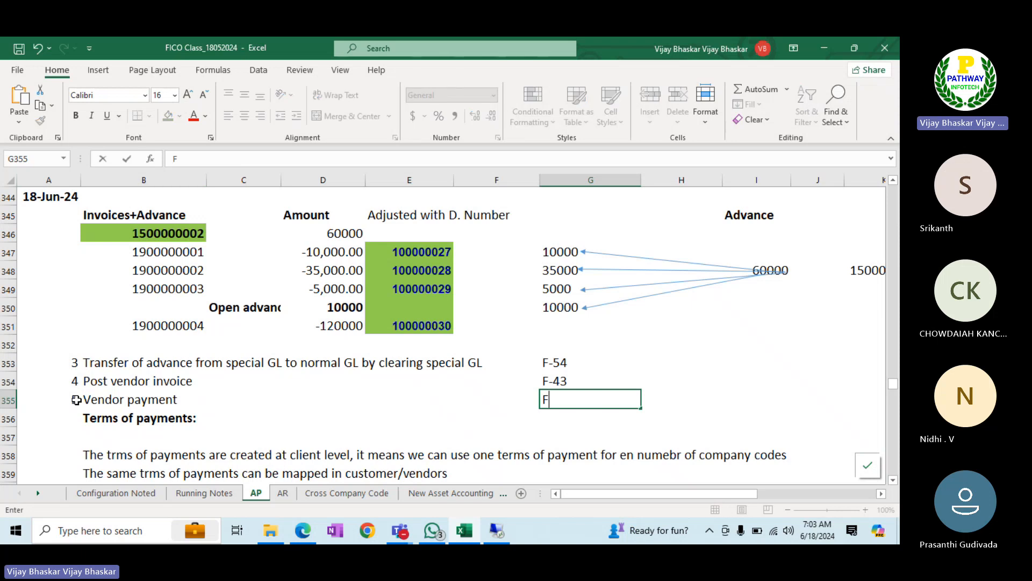
key("BackSpace")
key("BackSpace")
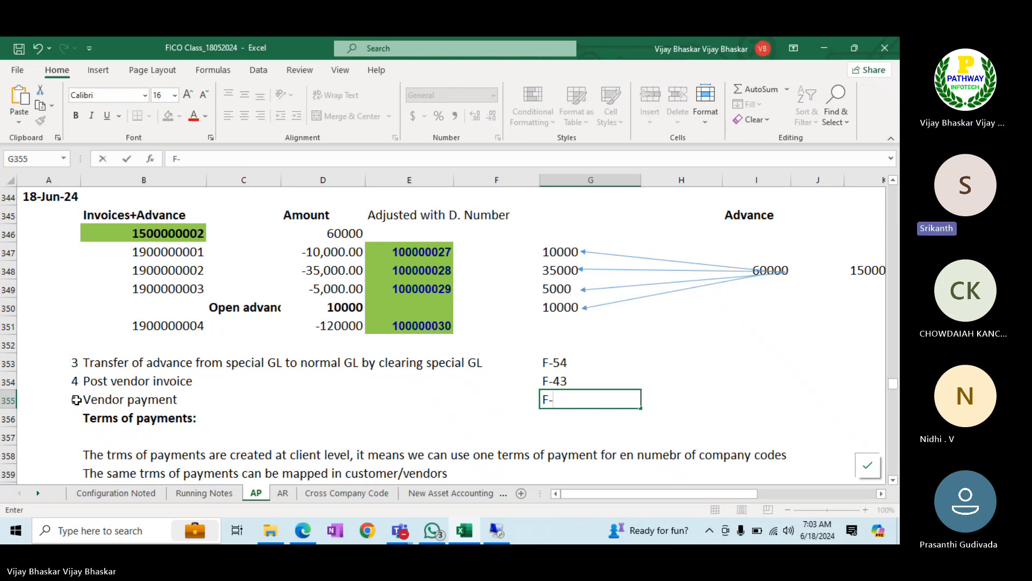
type("53")
key("Return")
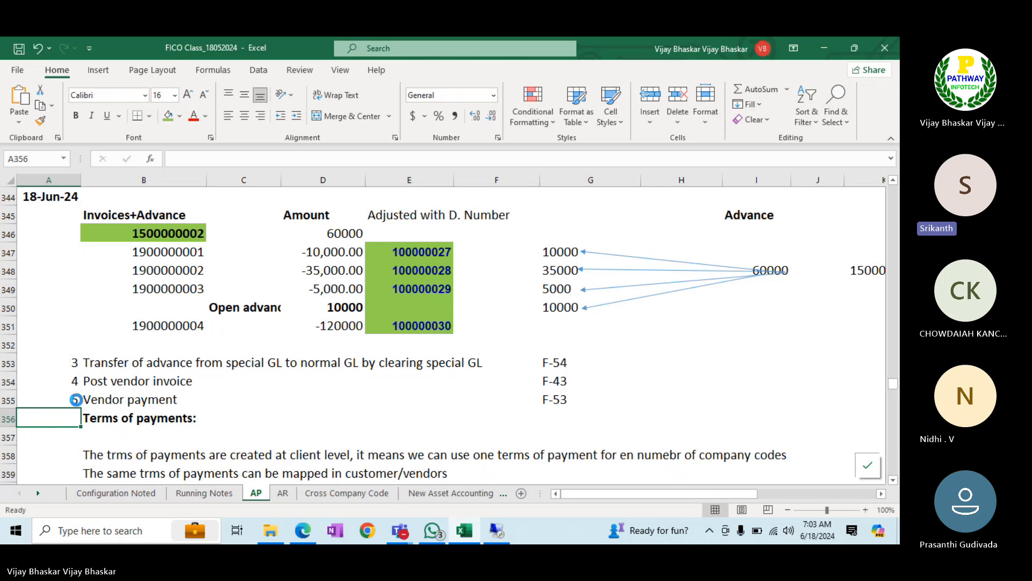
left_click(7, 419)
key("ctrl+shift+plus")
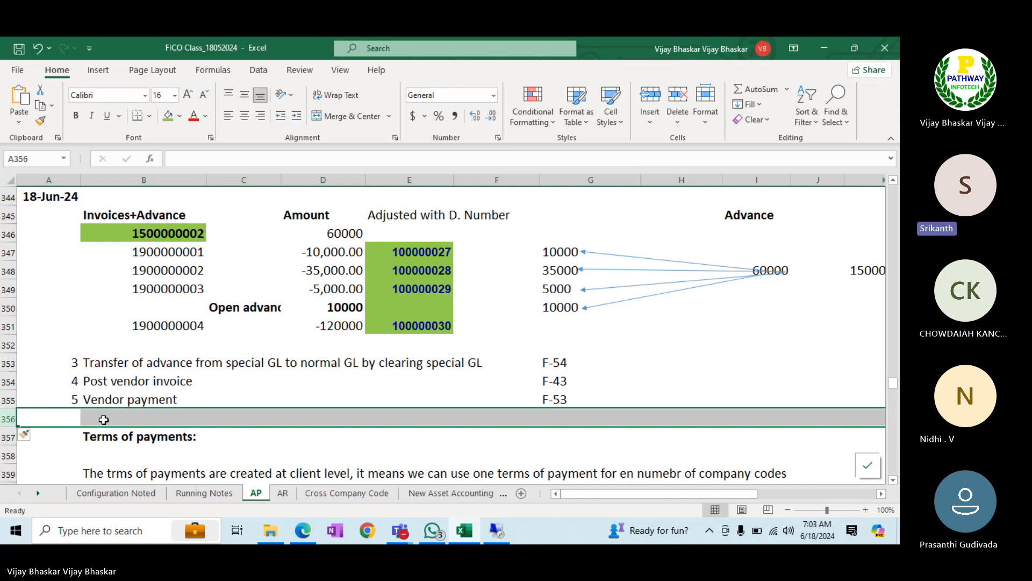
Switch to SAP and leave the vendor line item list for the outgoing payments header screen
key("alt+Tab")
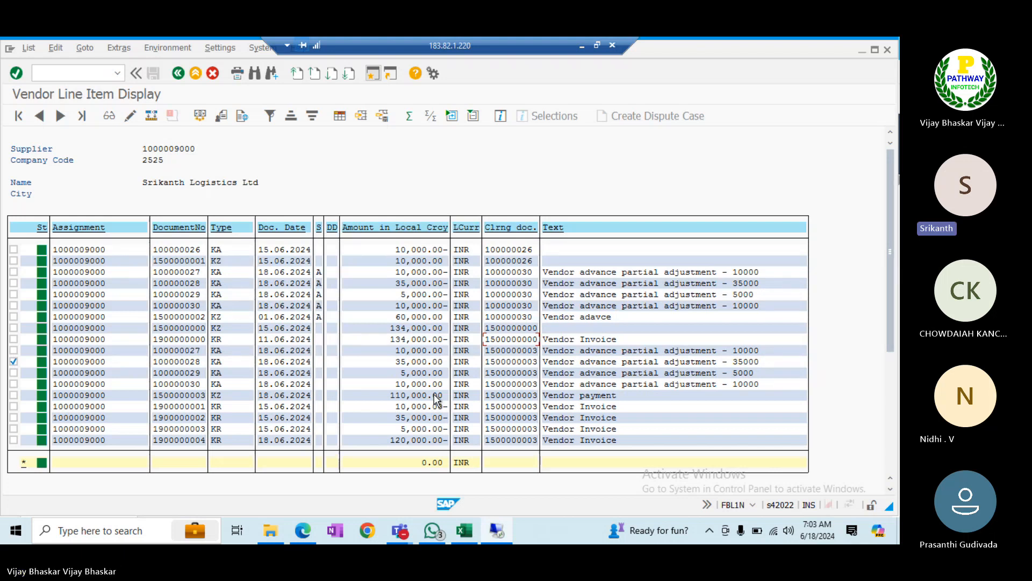
key("F10")
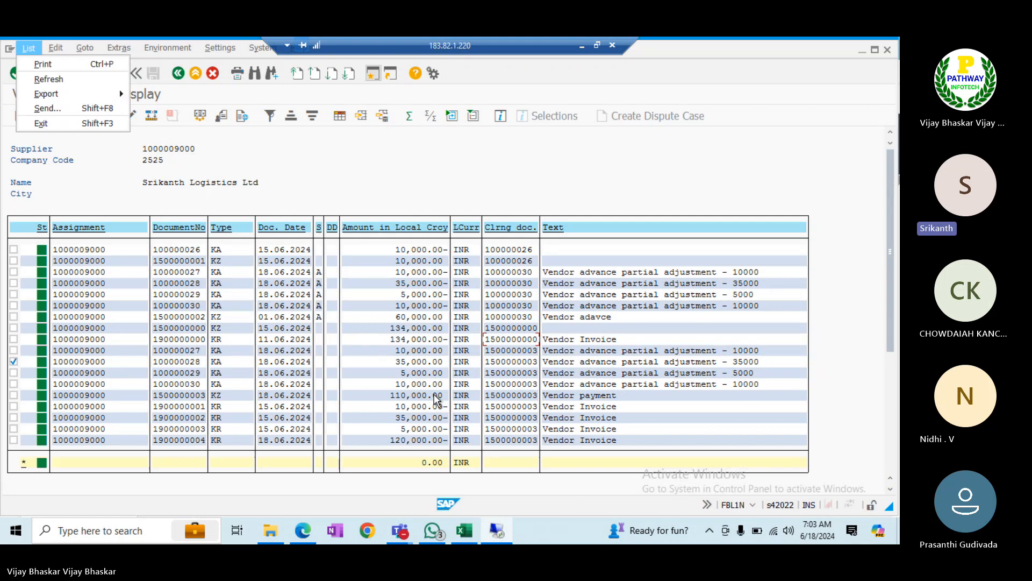
key("Escape")
key("F3")
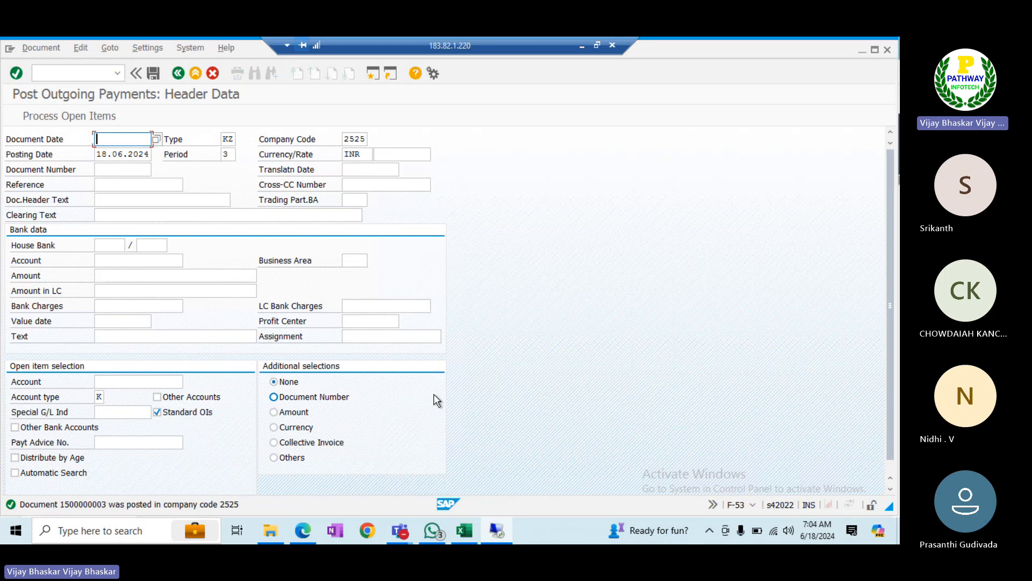
Switch back to the Excel AP sheet and check the sum of the 60000 advance, first three invoices and -120000 invoice
left_click(463, 531)
left_click(395, 252)
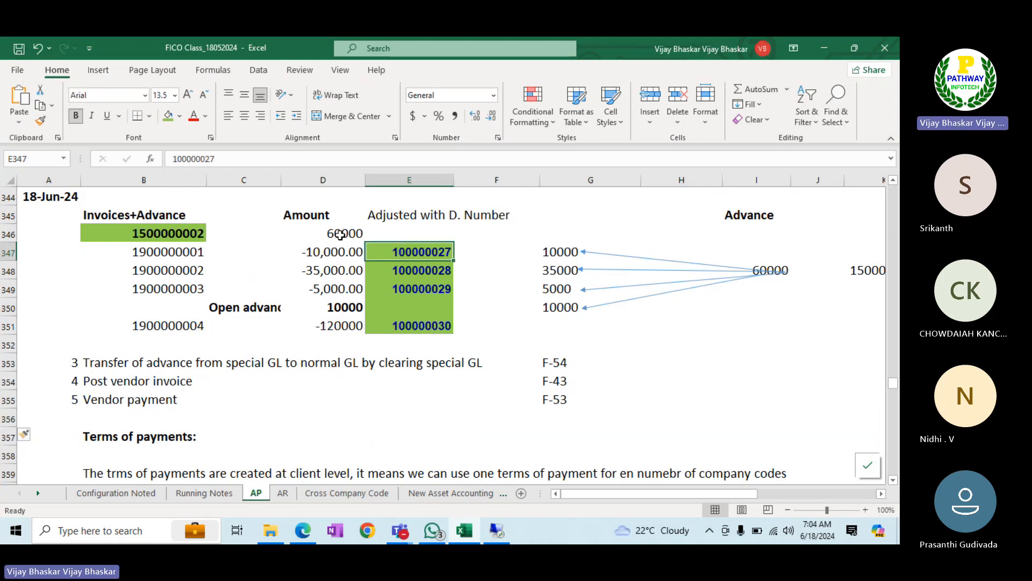
left_click_drag(340, 235, 337, 306)
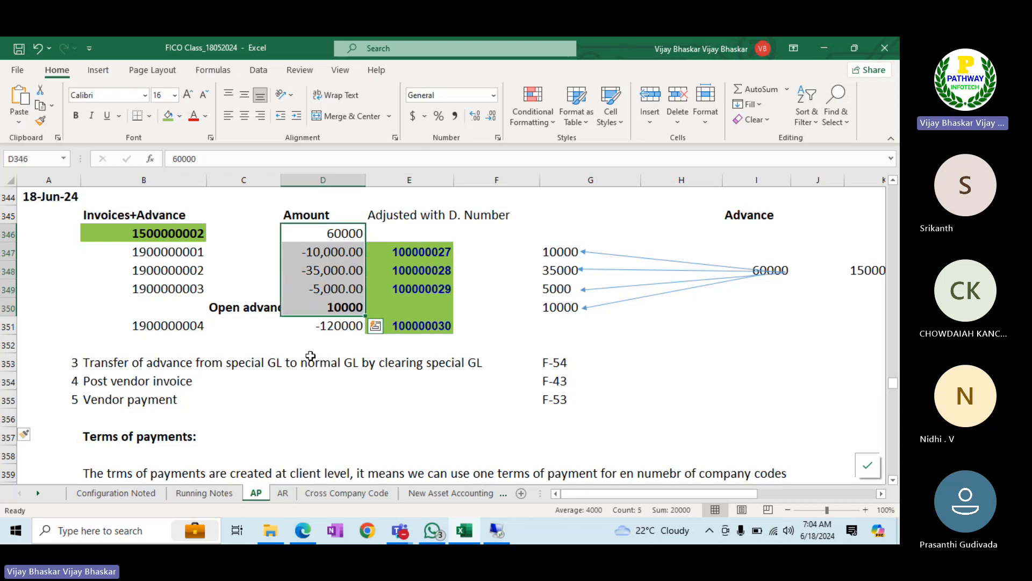
left_click(311, 357)
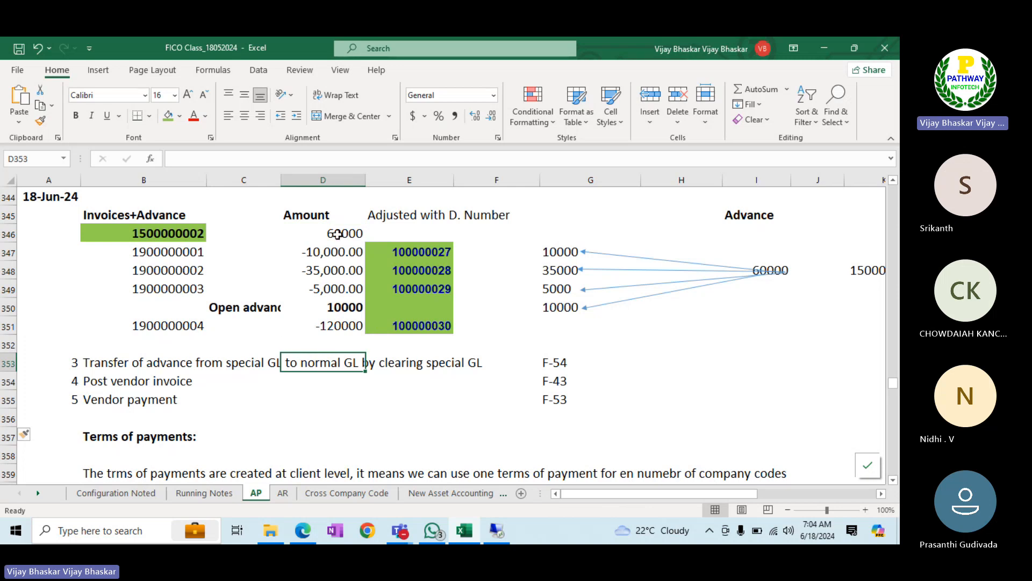
left_click_drag(334, 251, 334, 289)
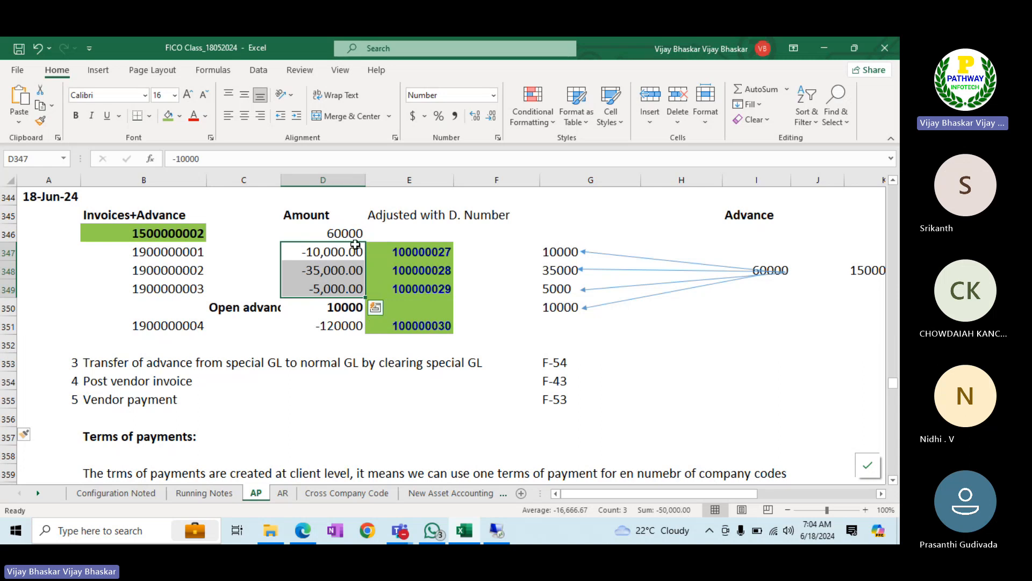
left_click_drag(331, 233, 334, 288)
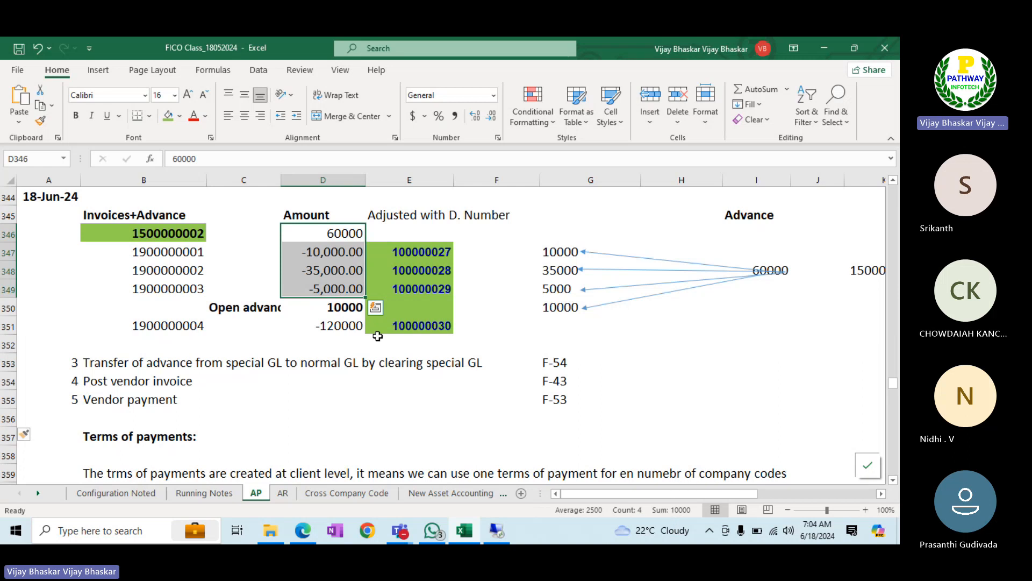
left_click(344, 325, "ctrl")
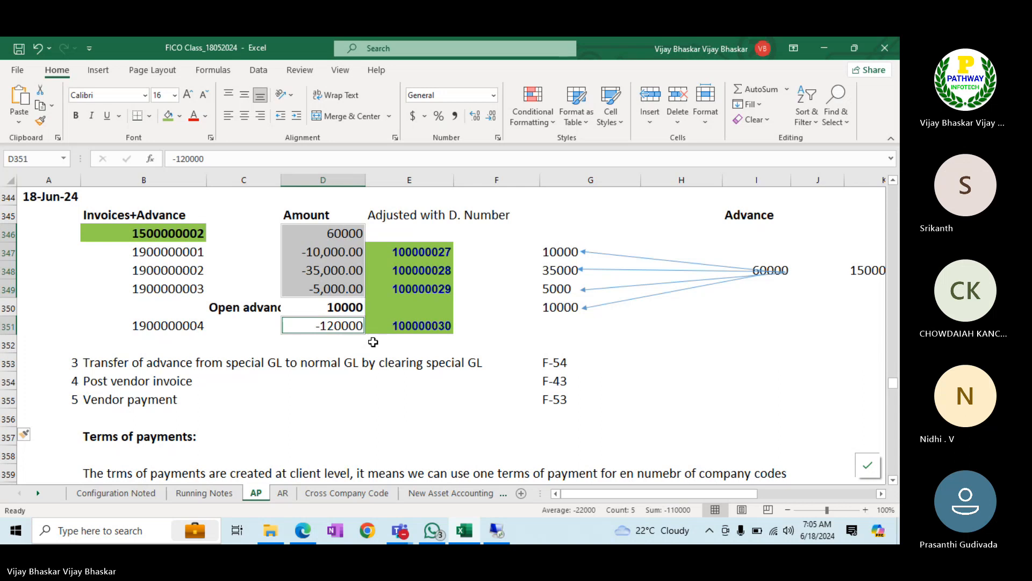
left_click(325, 418)
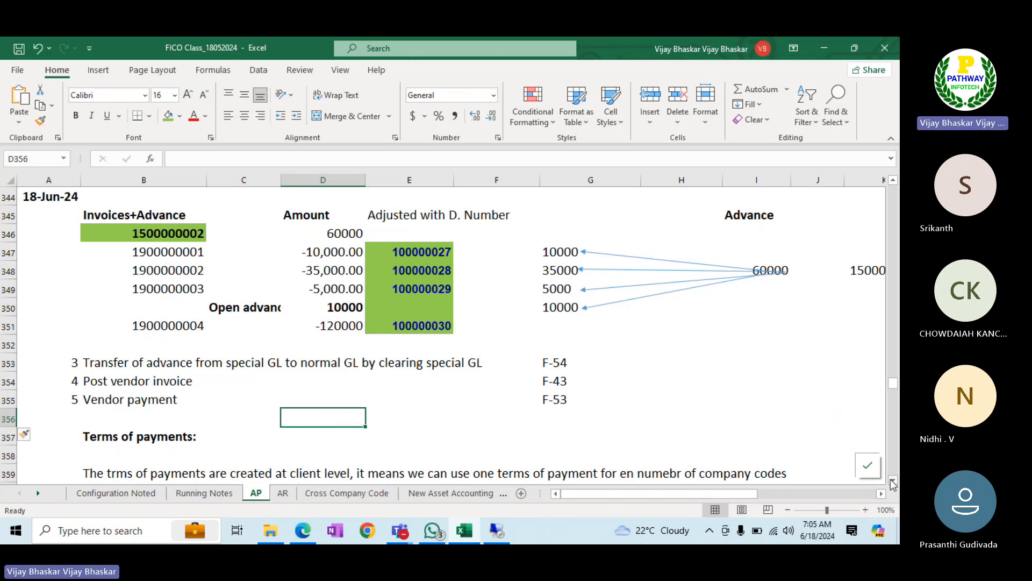
scroll(892, 480, "down", 2)
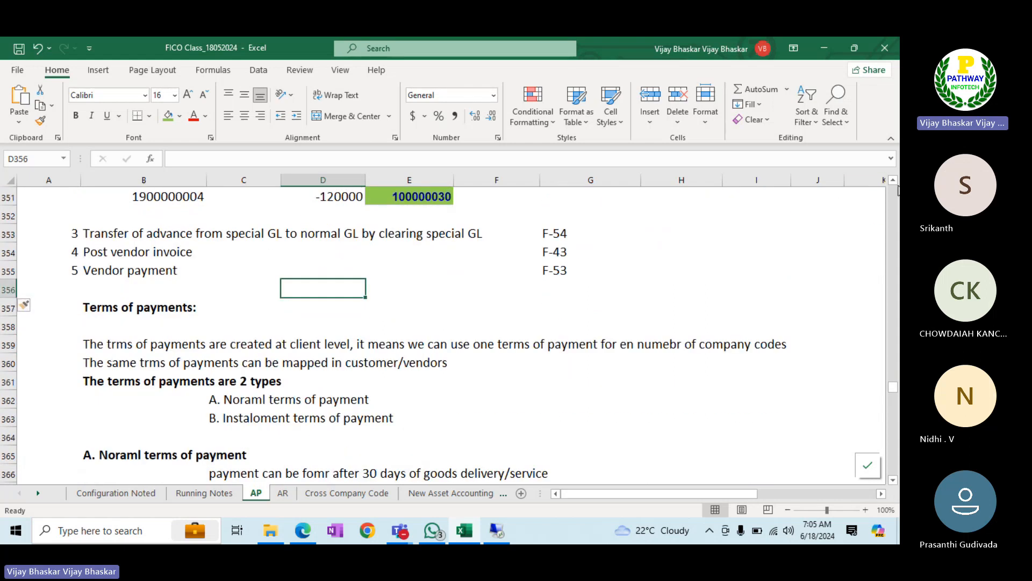
scroll(897, 183, "up", 2)
scroll(897, 184, "up", 1)
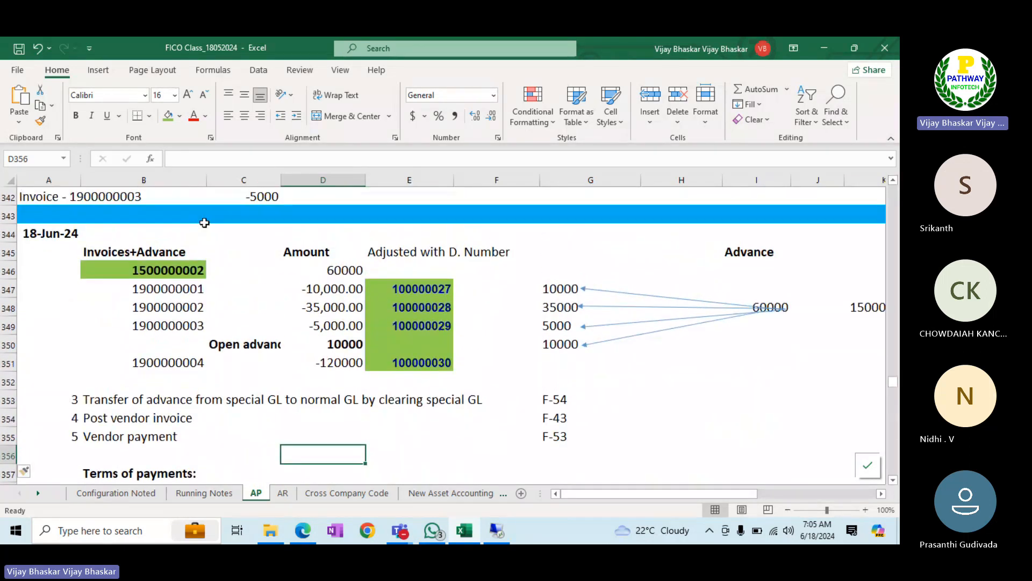